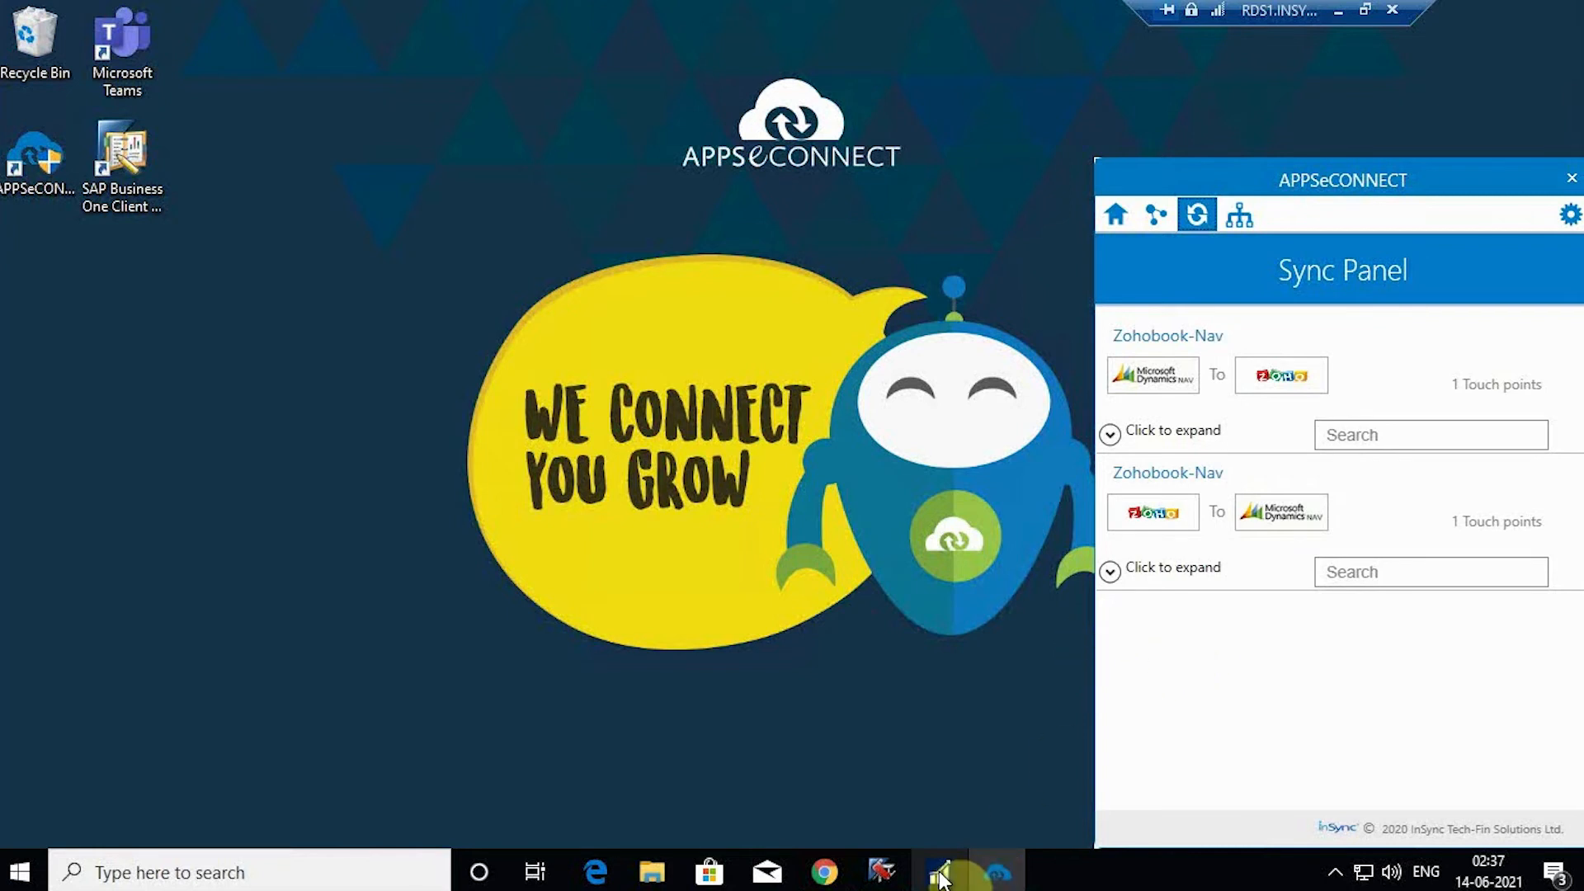
Step: Bring the browser showing the Zoho Books Active Customers list to the front
left_click(823, 872)
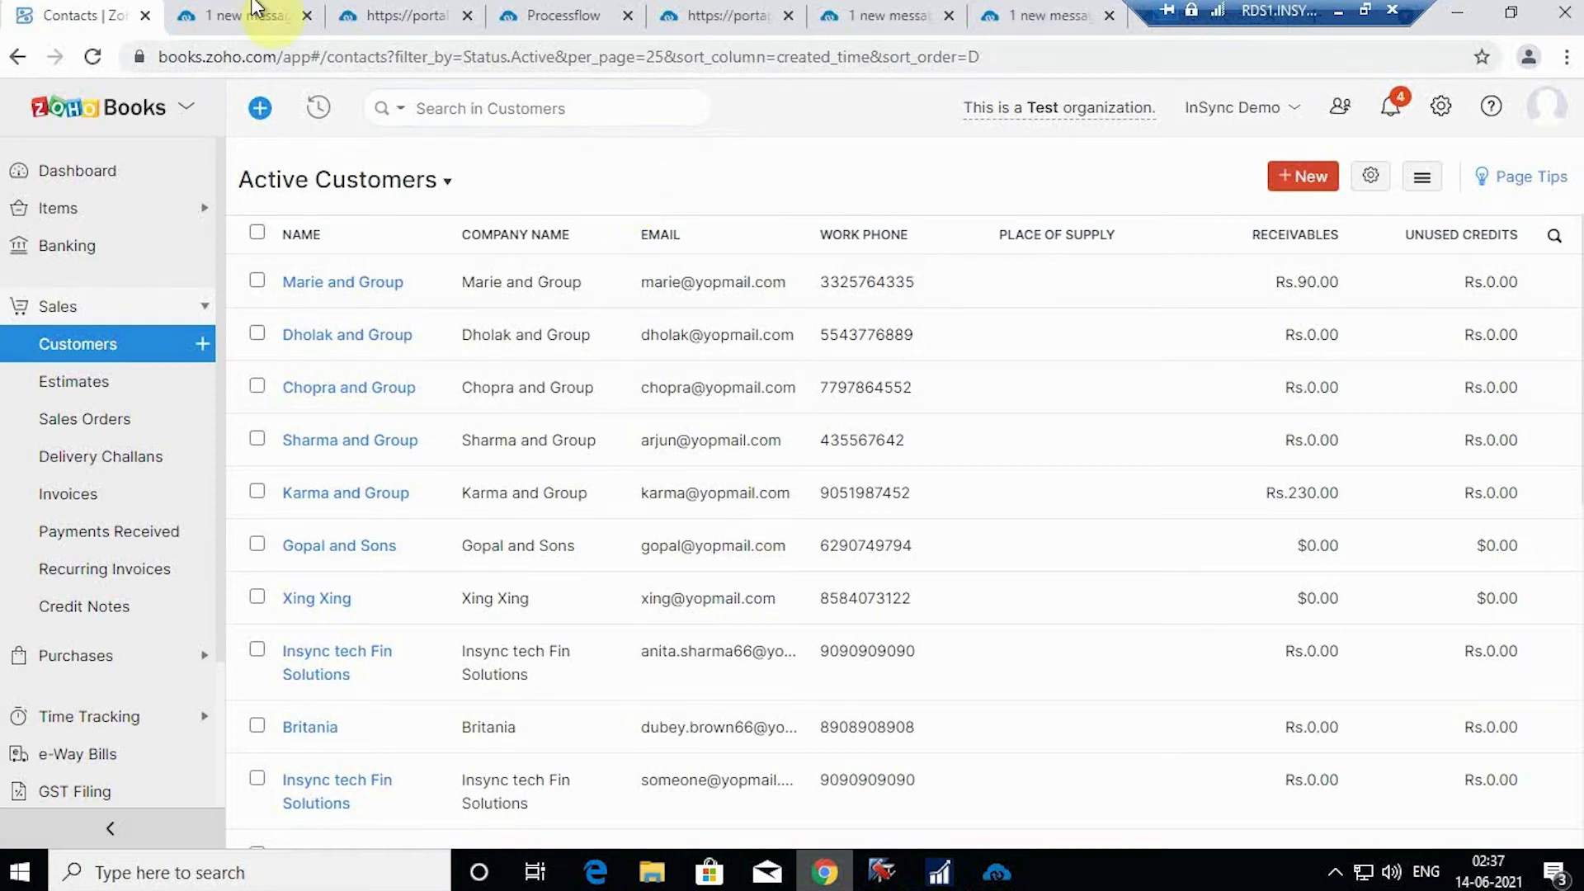
Step: Show the portal Dashboard, check the agent Downloads list, and reopen the agent's Sync Panel
left_click(252, 13)
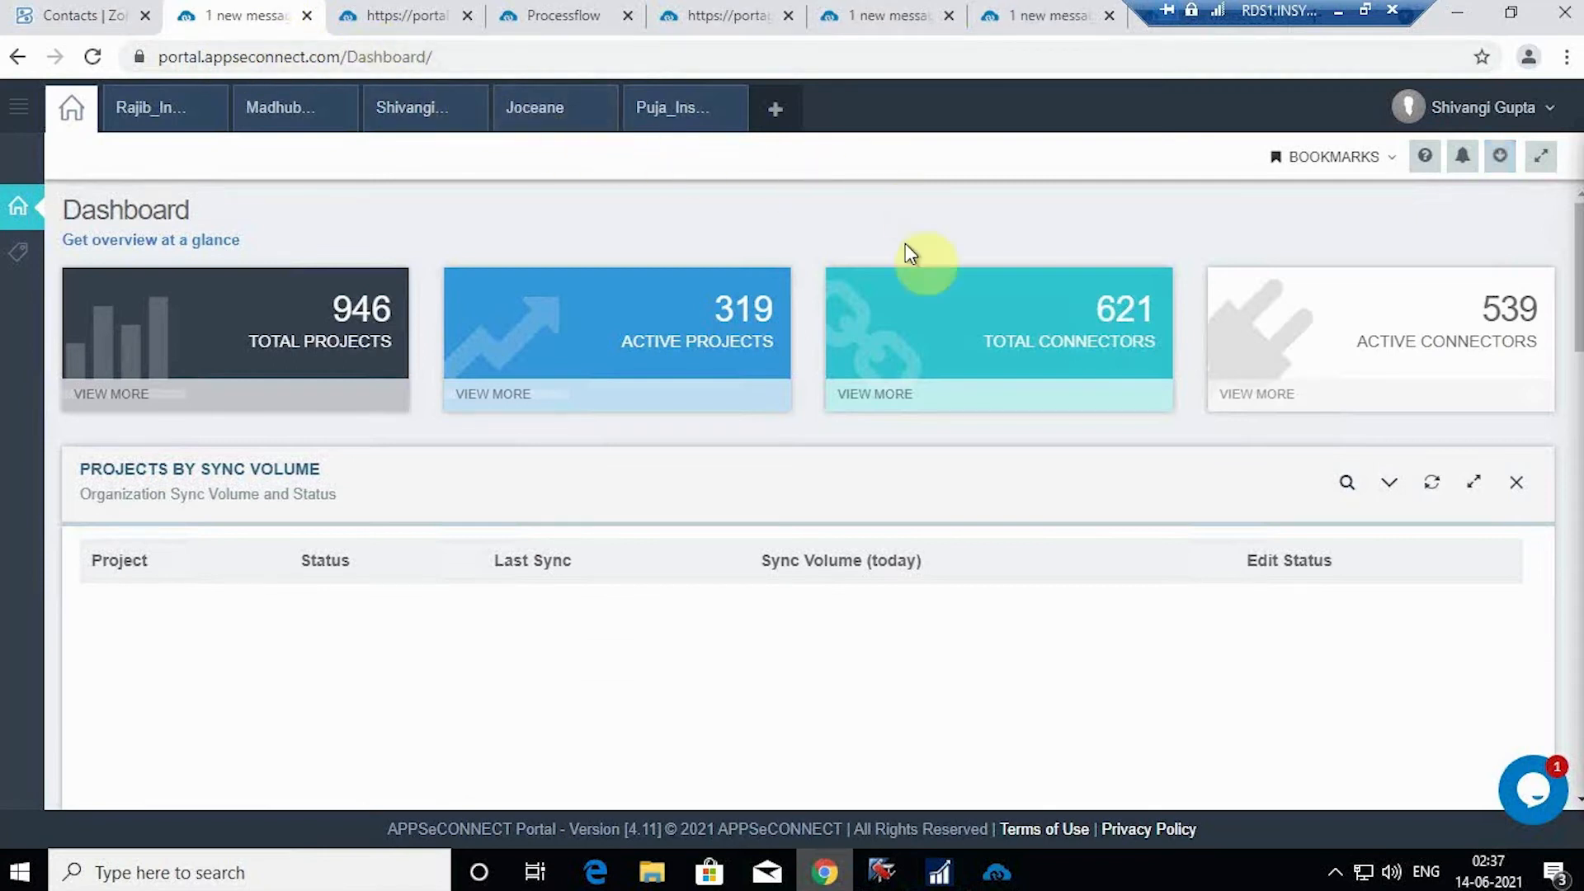
left_click(1002, 876)
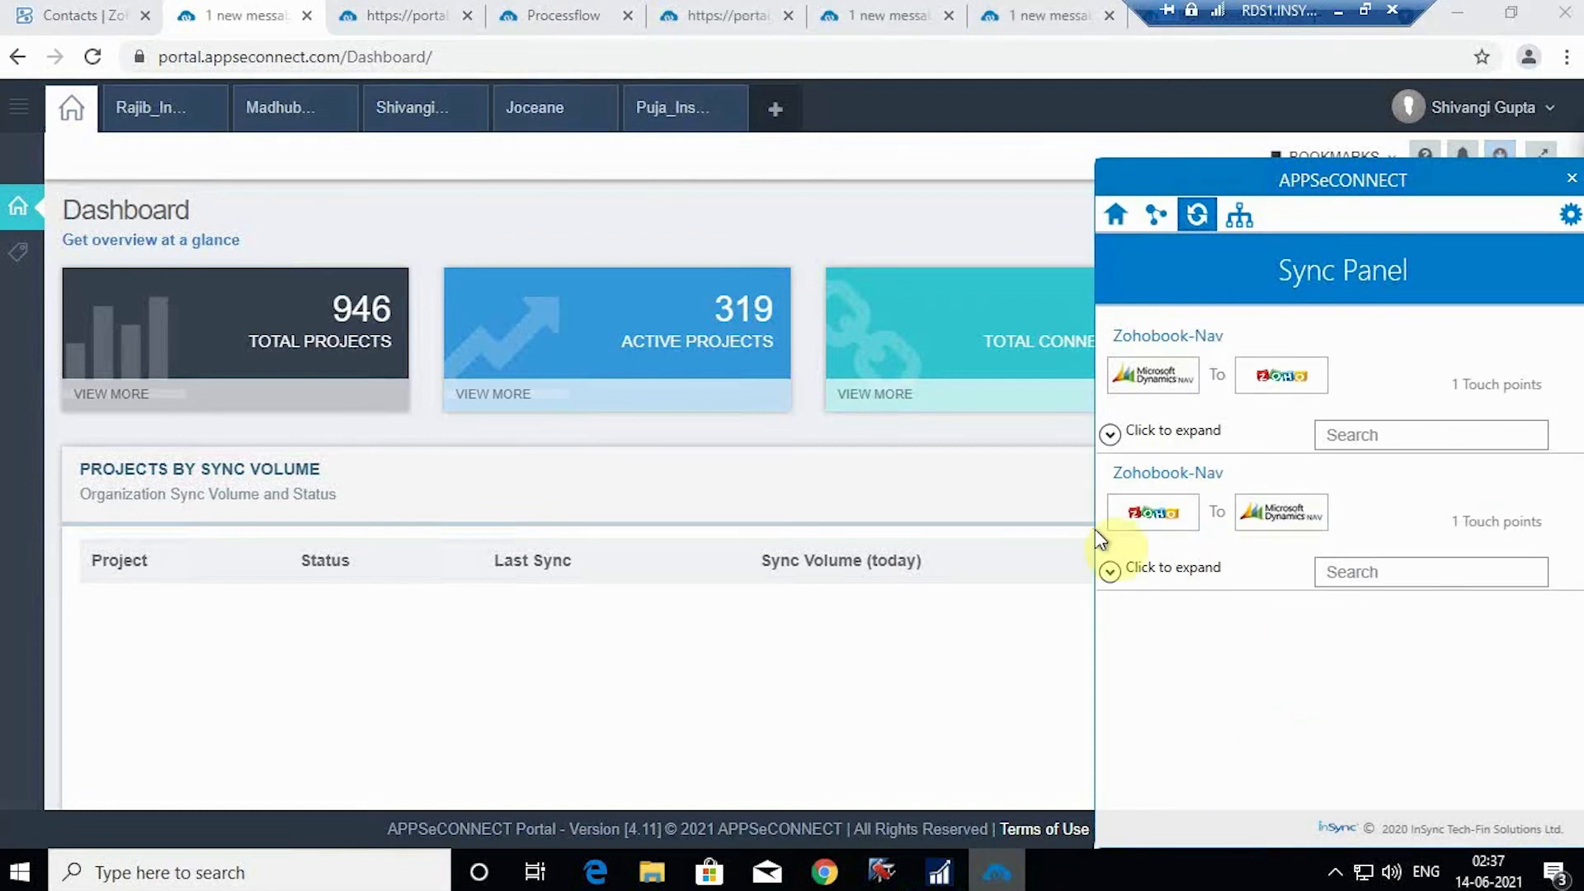
left_click(1002, 416)
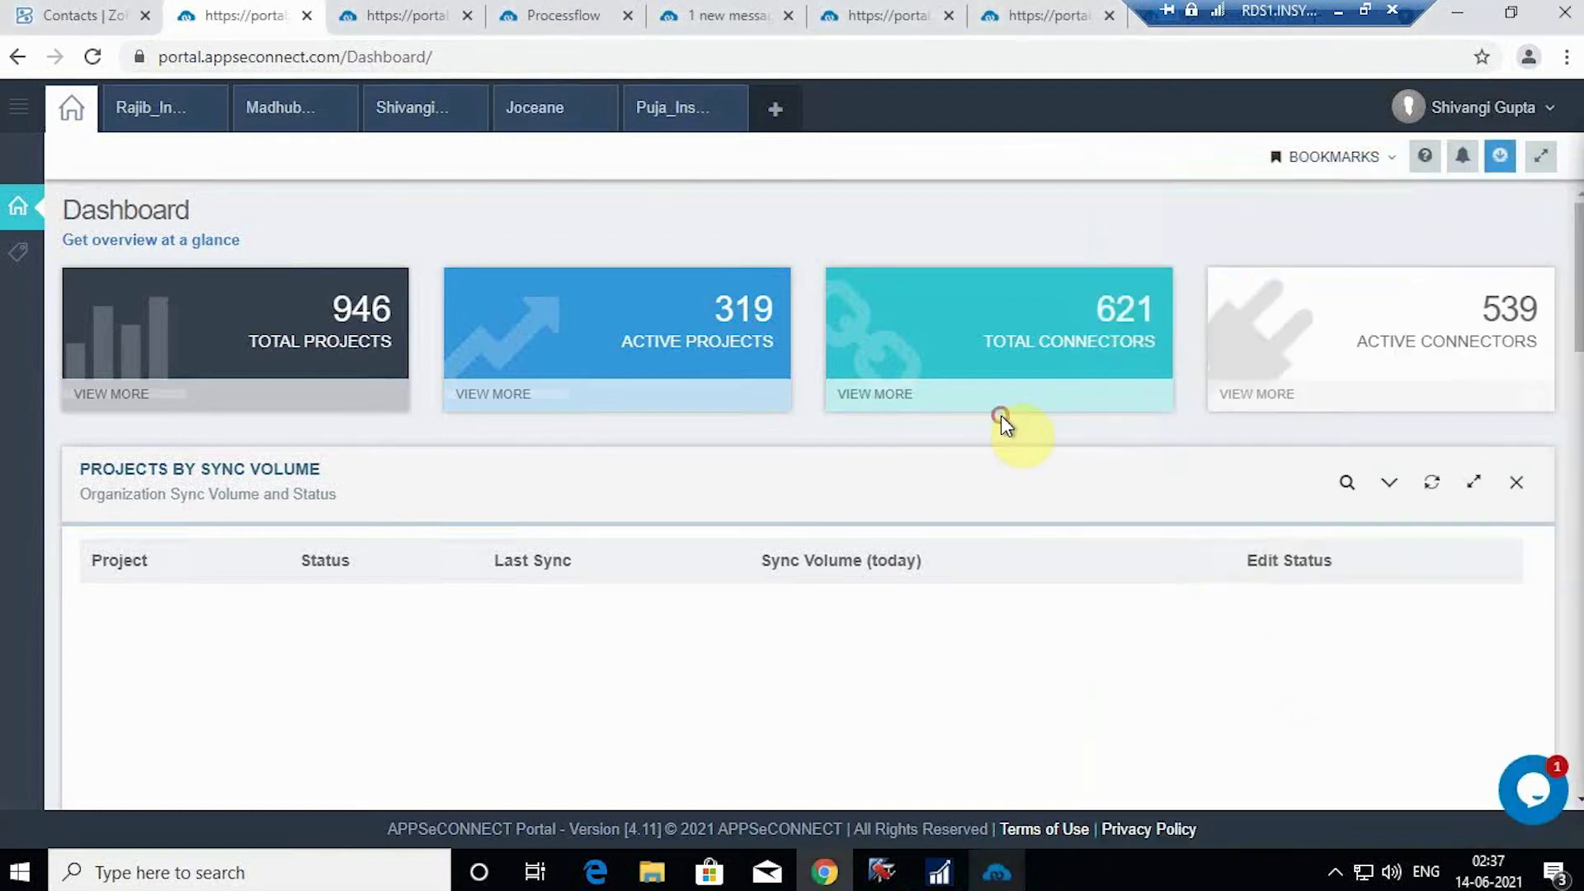
left_click(1501, 159)
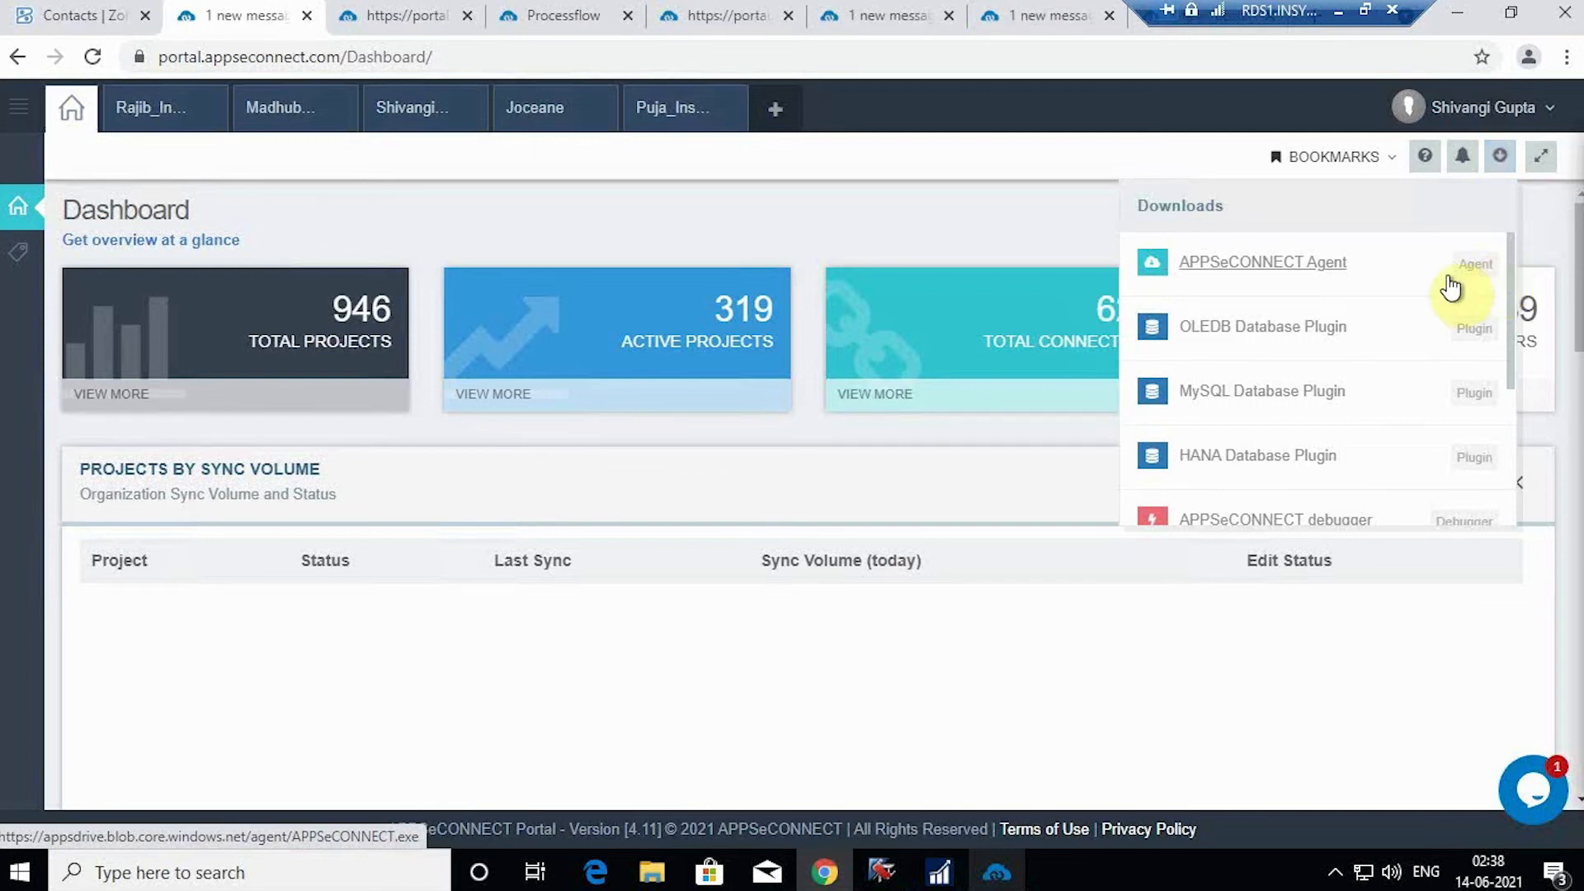
left_click(997, 873)
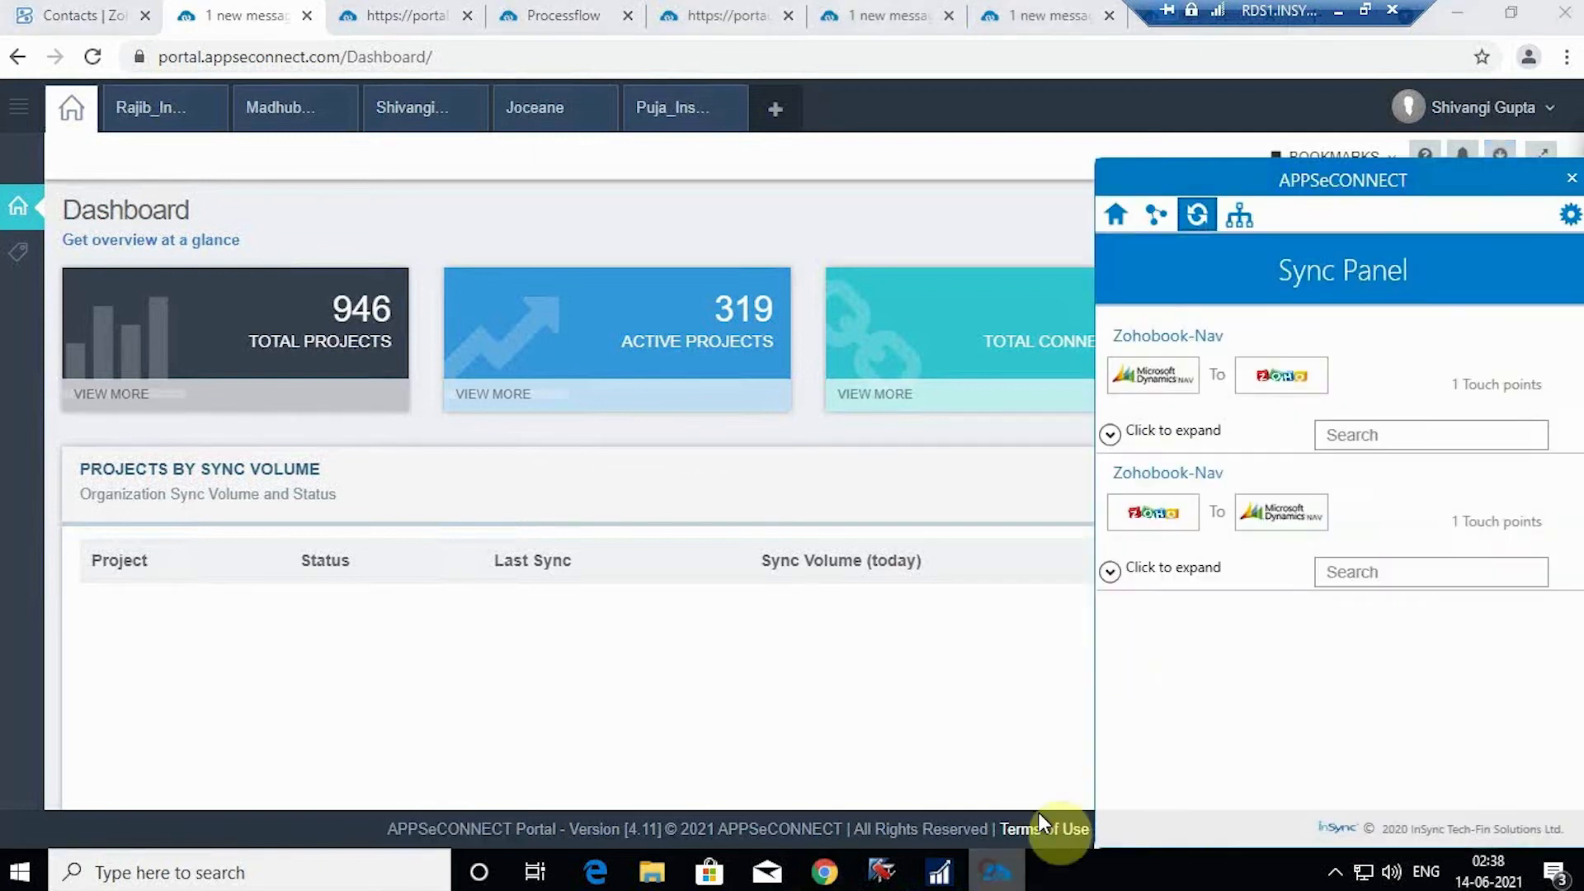
left_click(1119, 214)
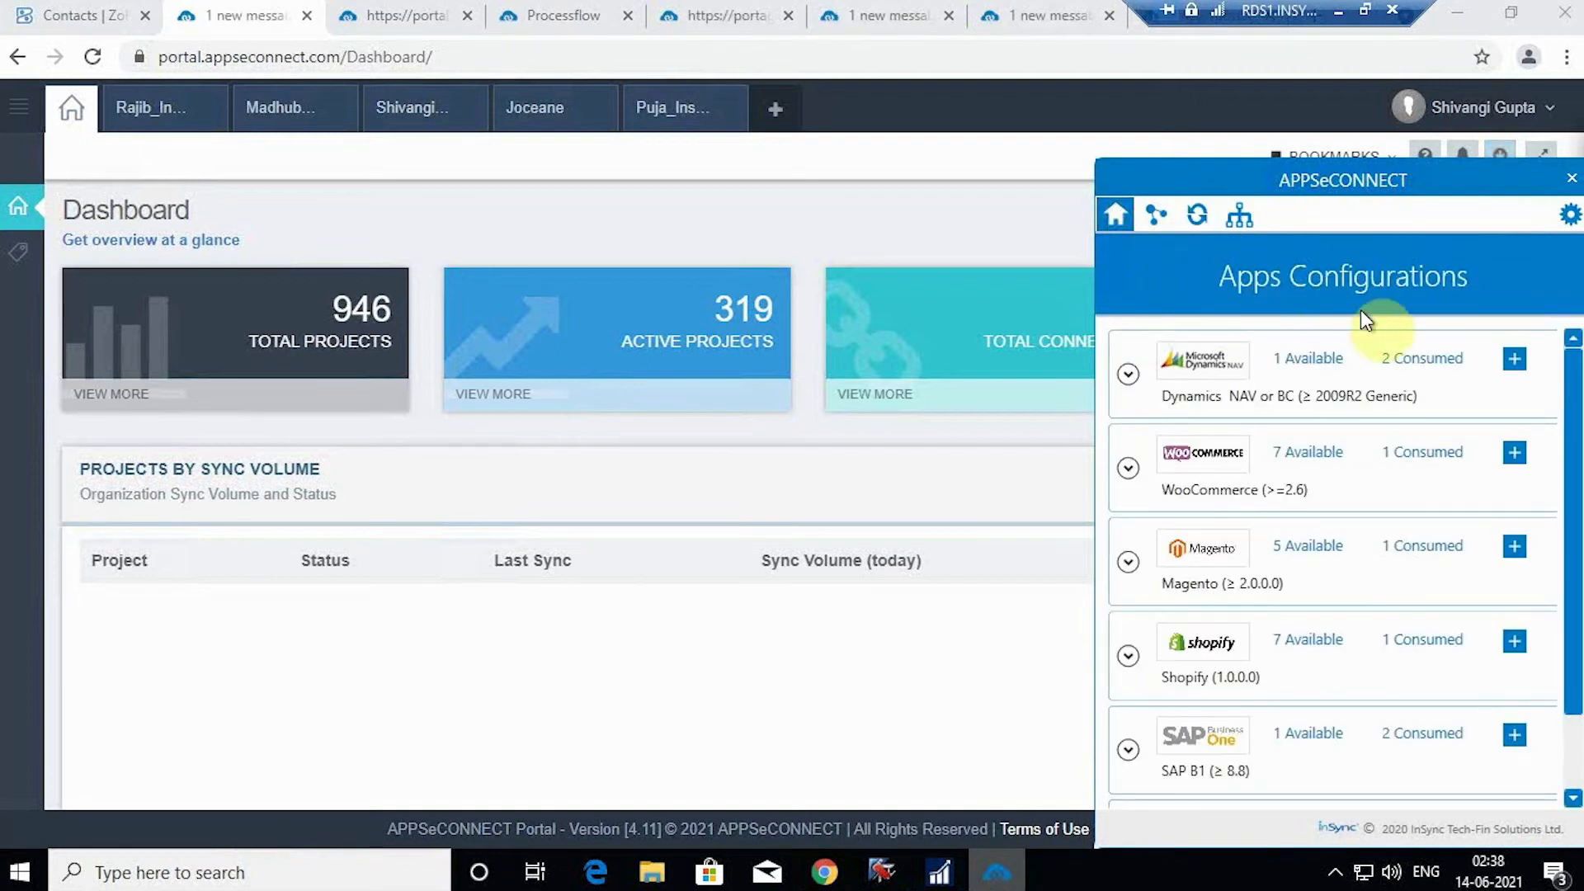
left_click(1514, 363)
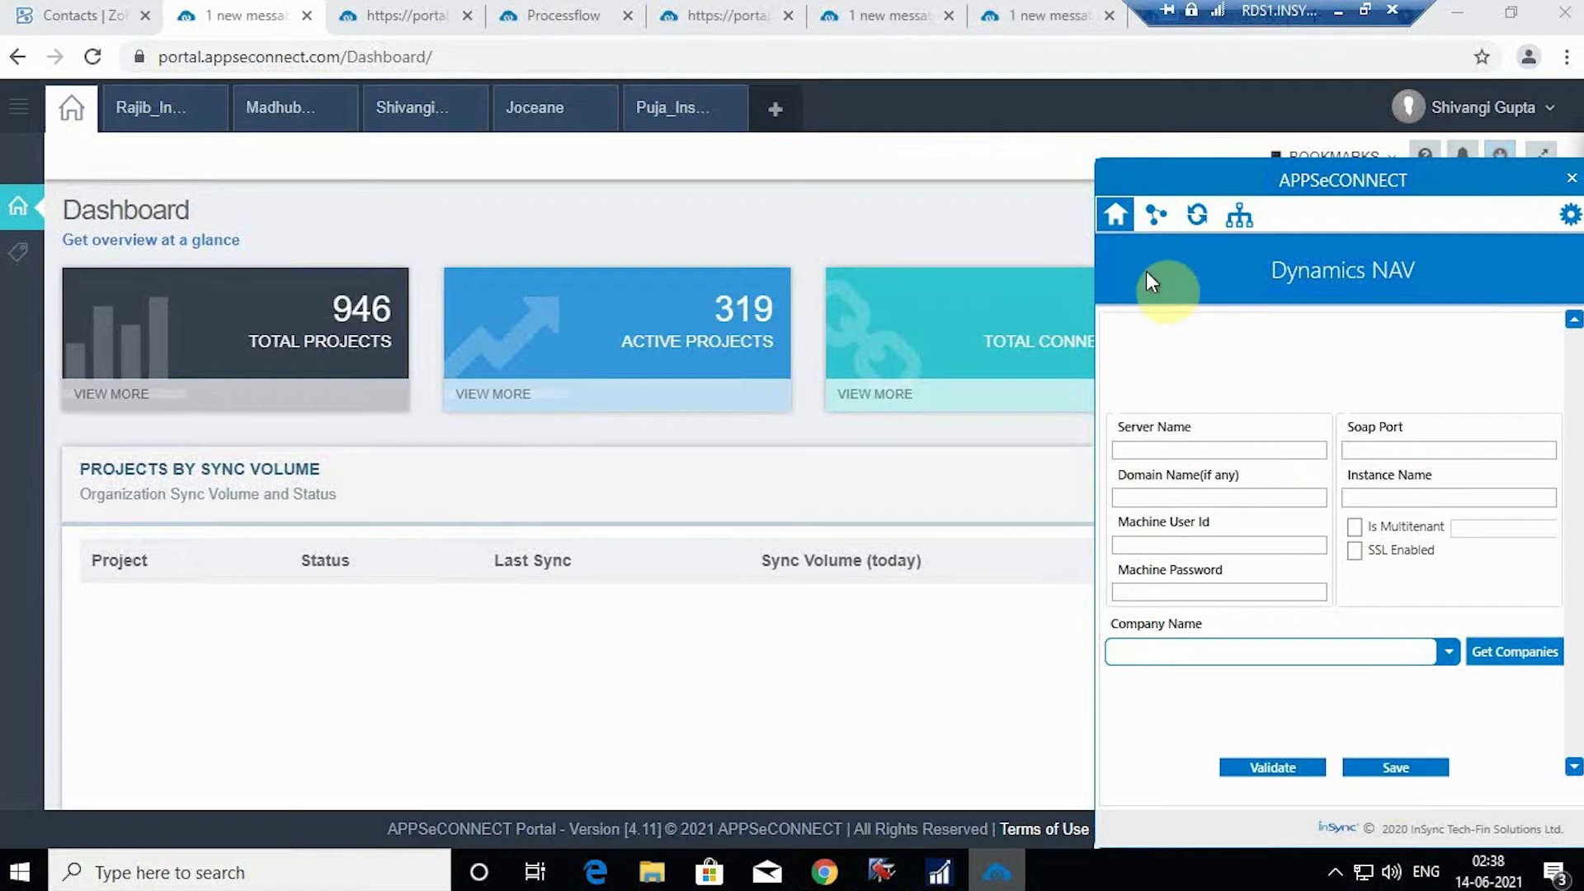
left_click(1117, 218)
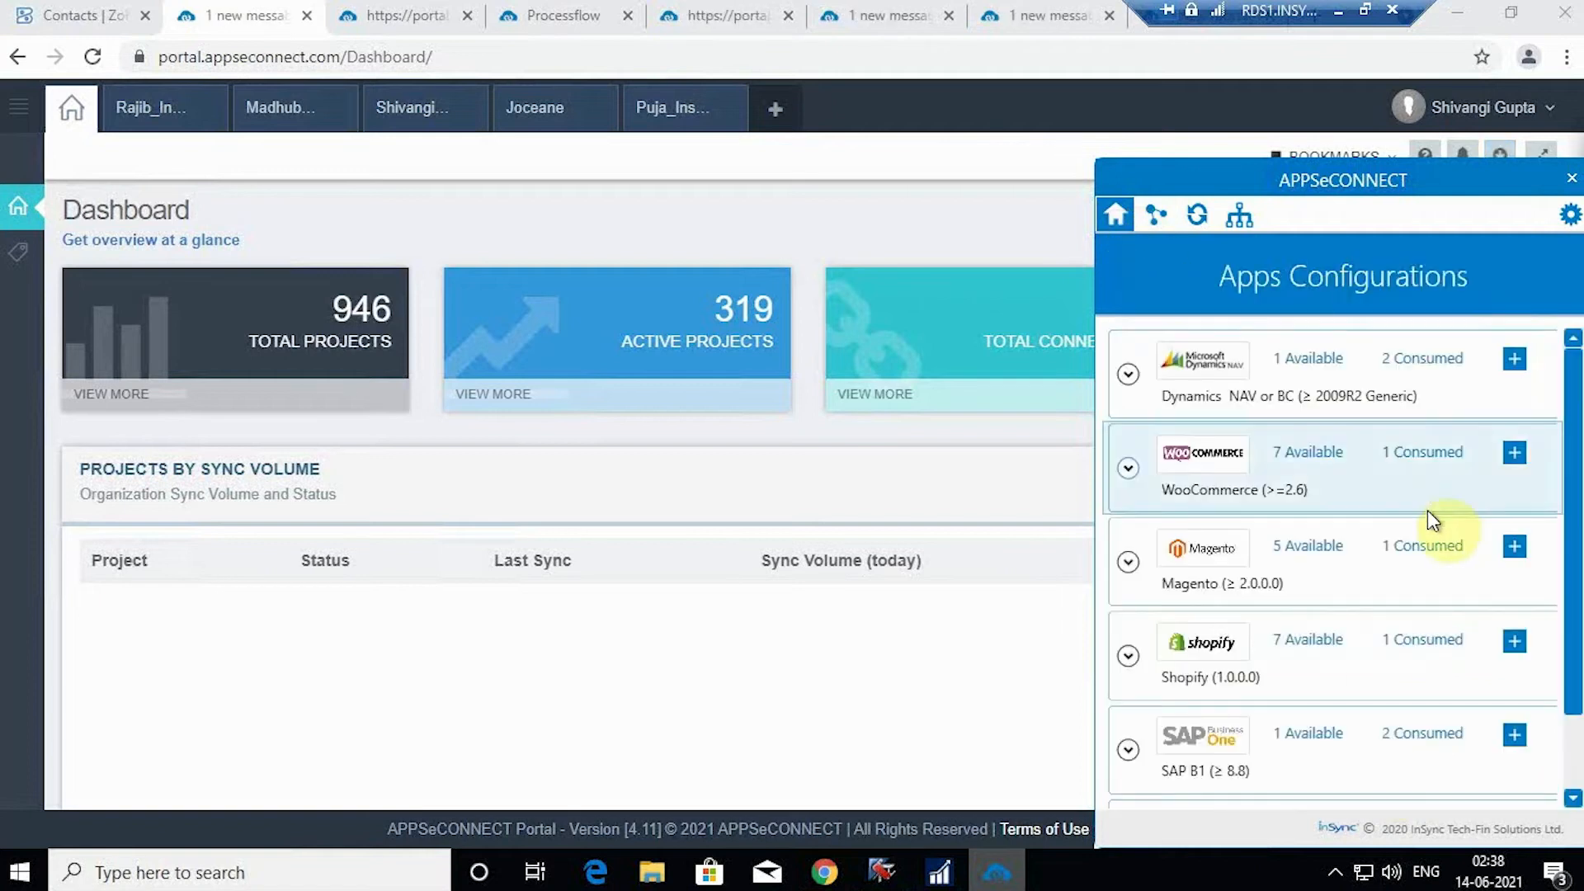
scroll(1432, 553, "down", 1)
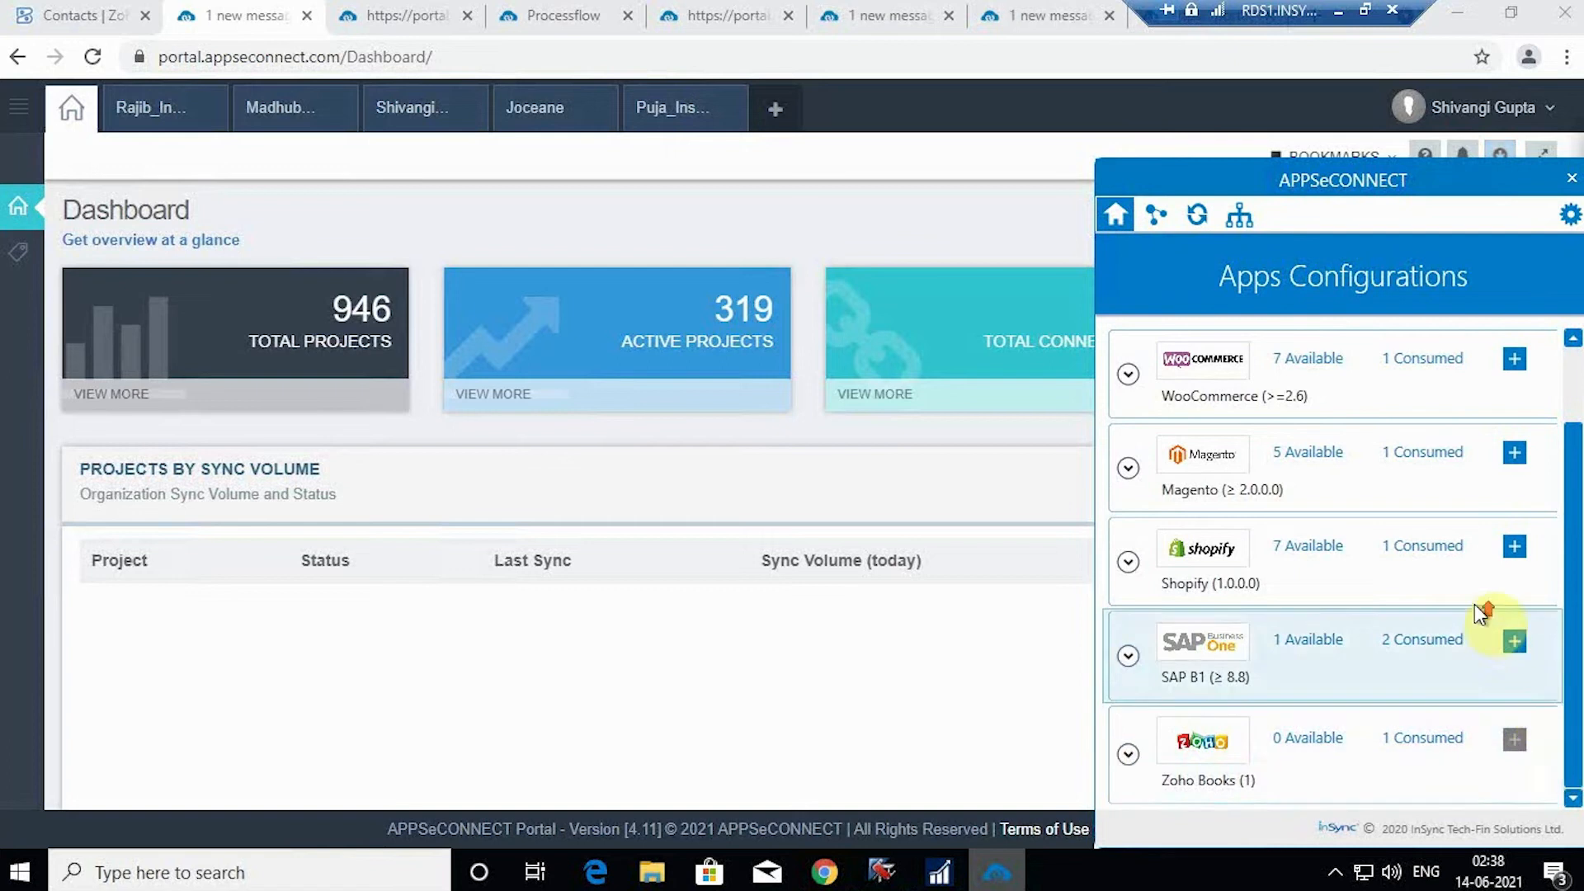
scroll(1473, 594, "up", 1)
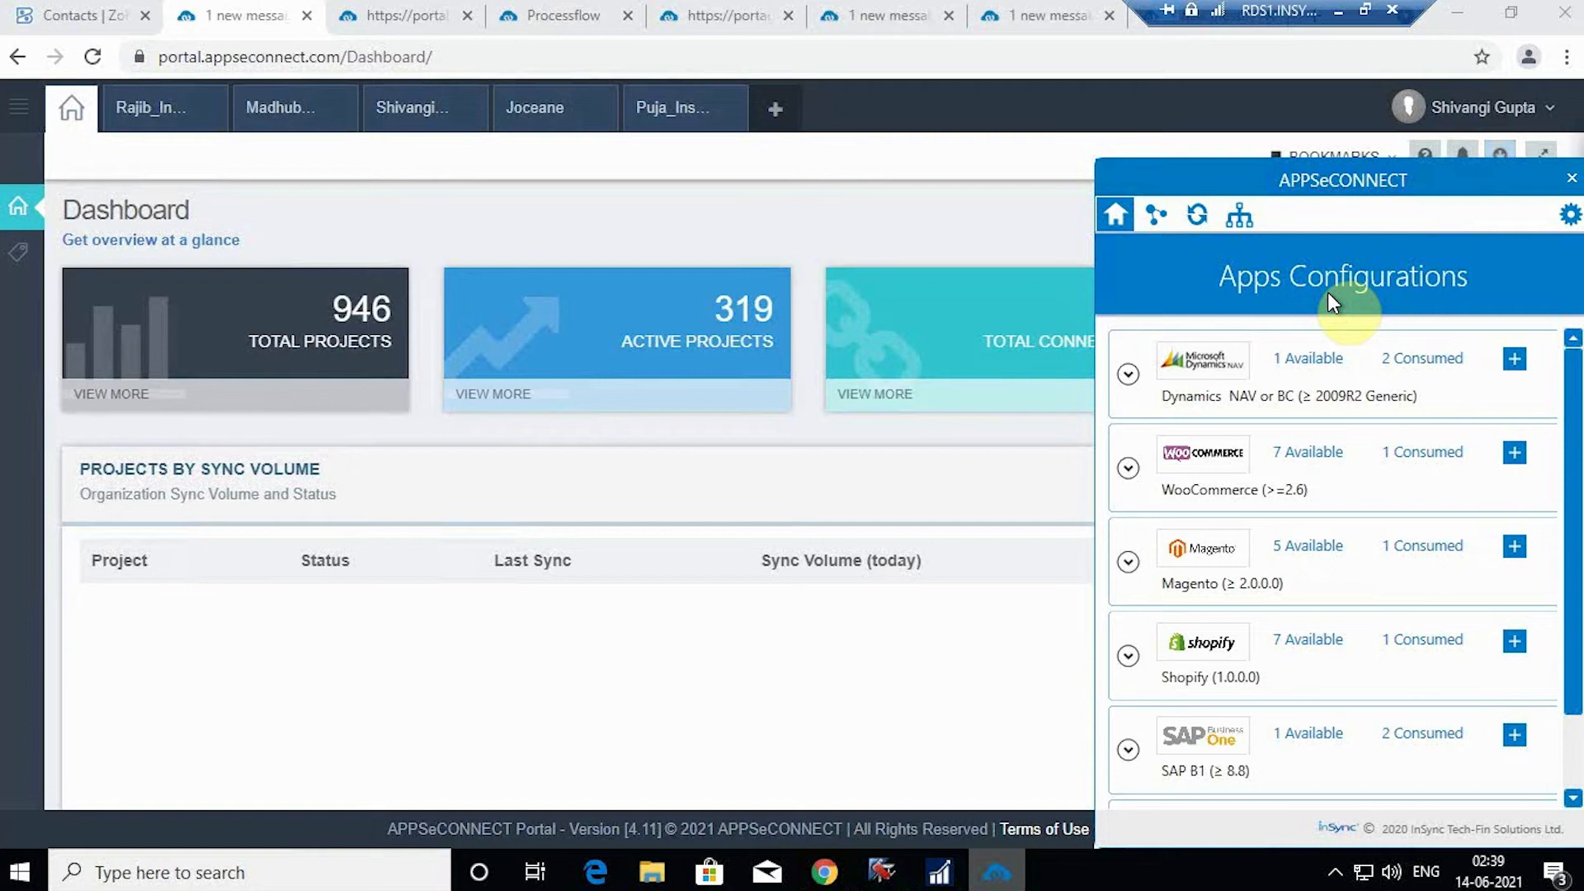
left_click(1208, 230)
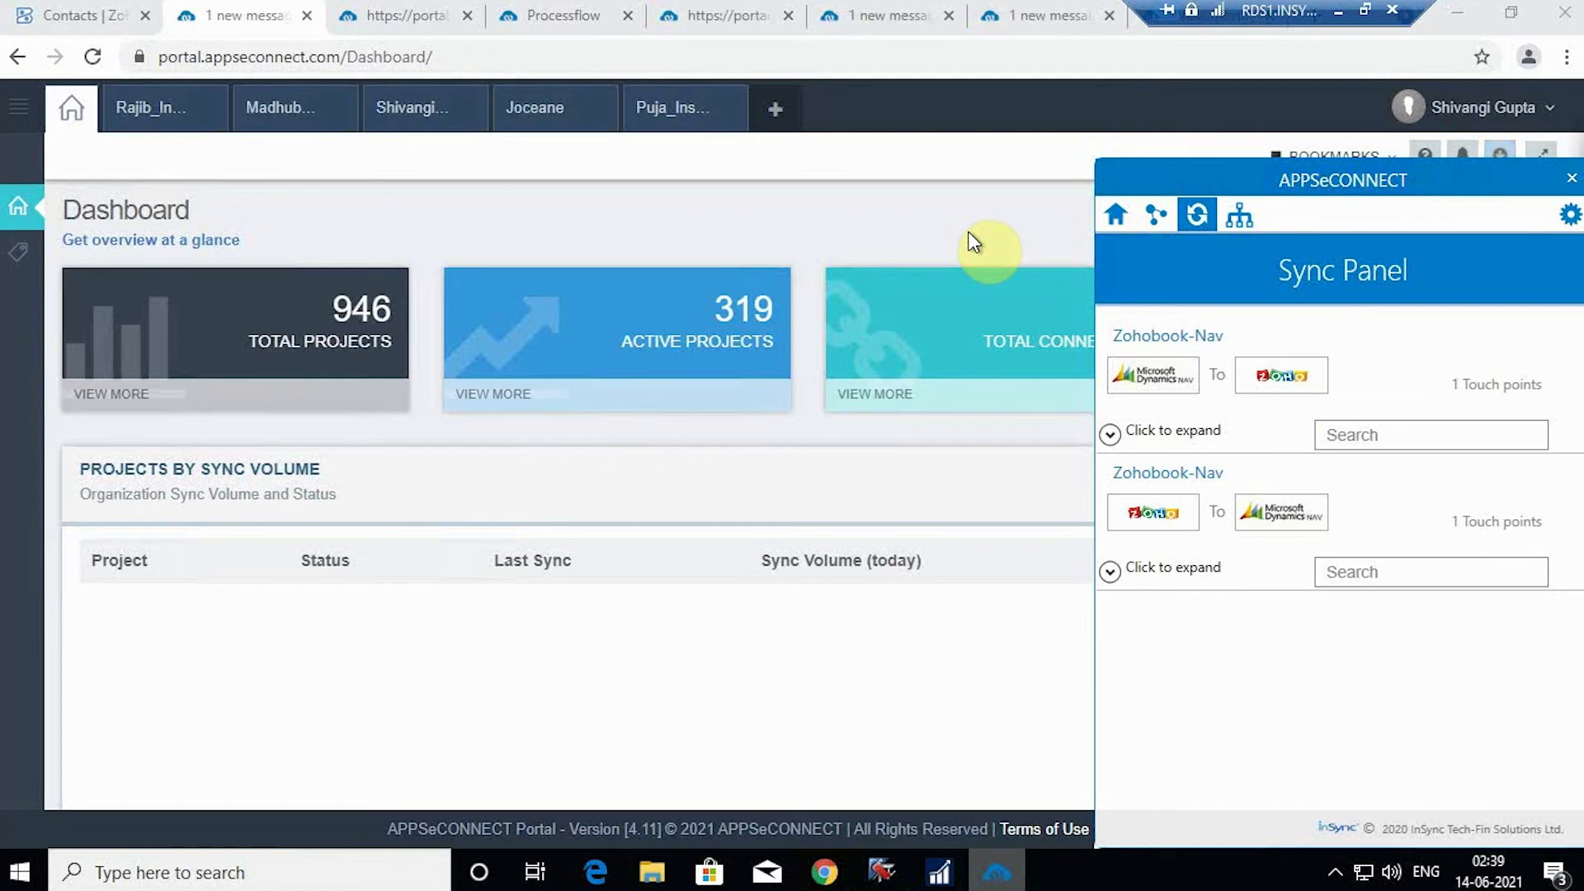
Step: Show the Customer Add (ZOHOBOOK-NAV) process flow canvas in the portal
left_click(537, 15)
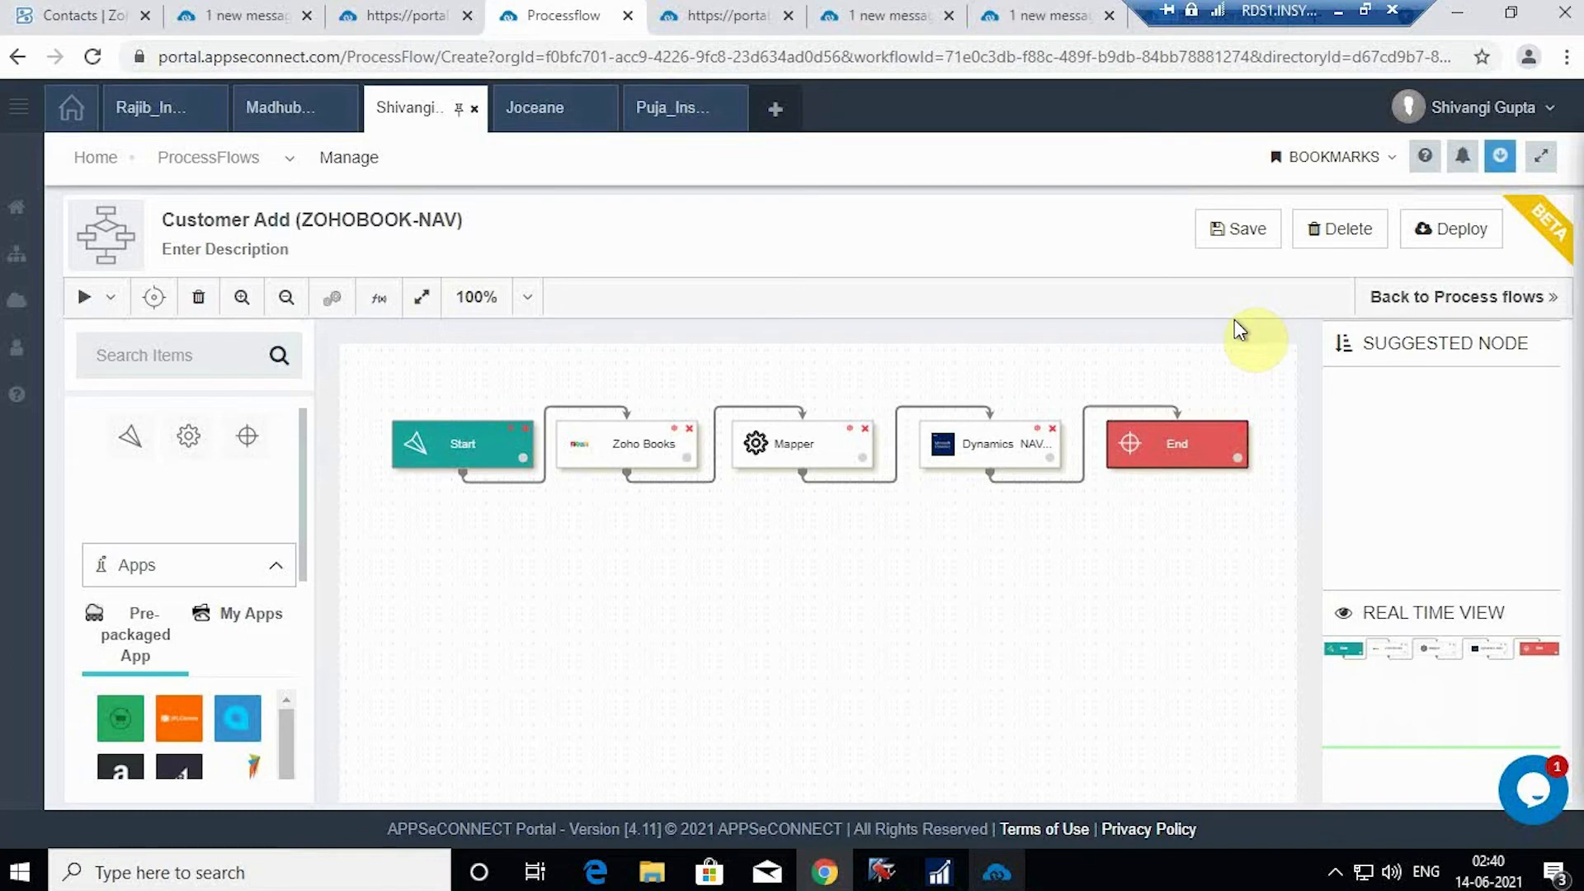
Step: Go to the project's Process Flow list under Designer and start a new process flow
left_click(425, 12)
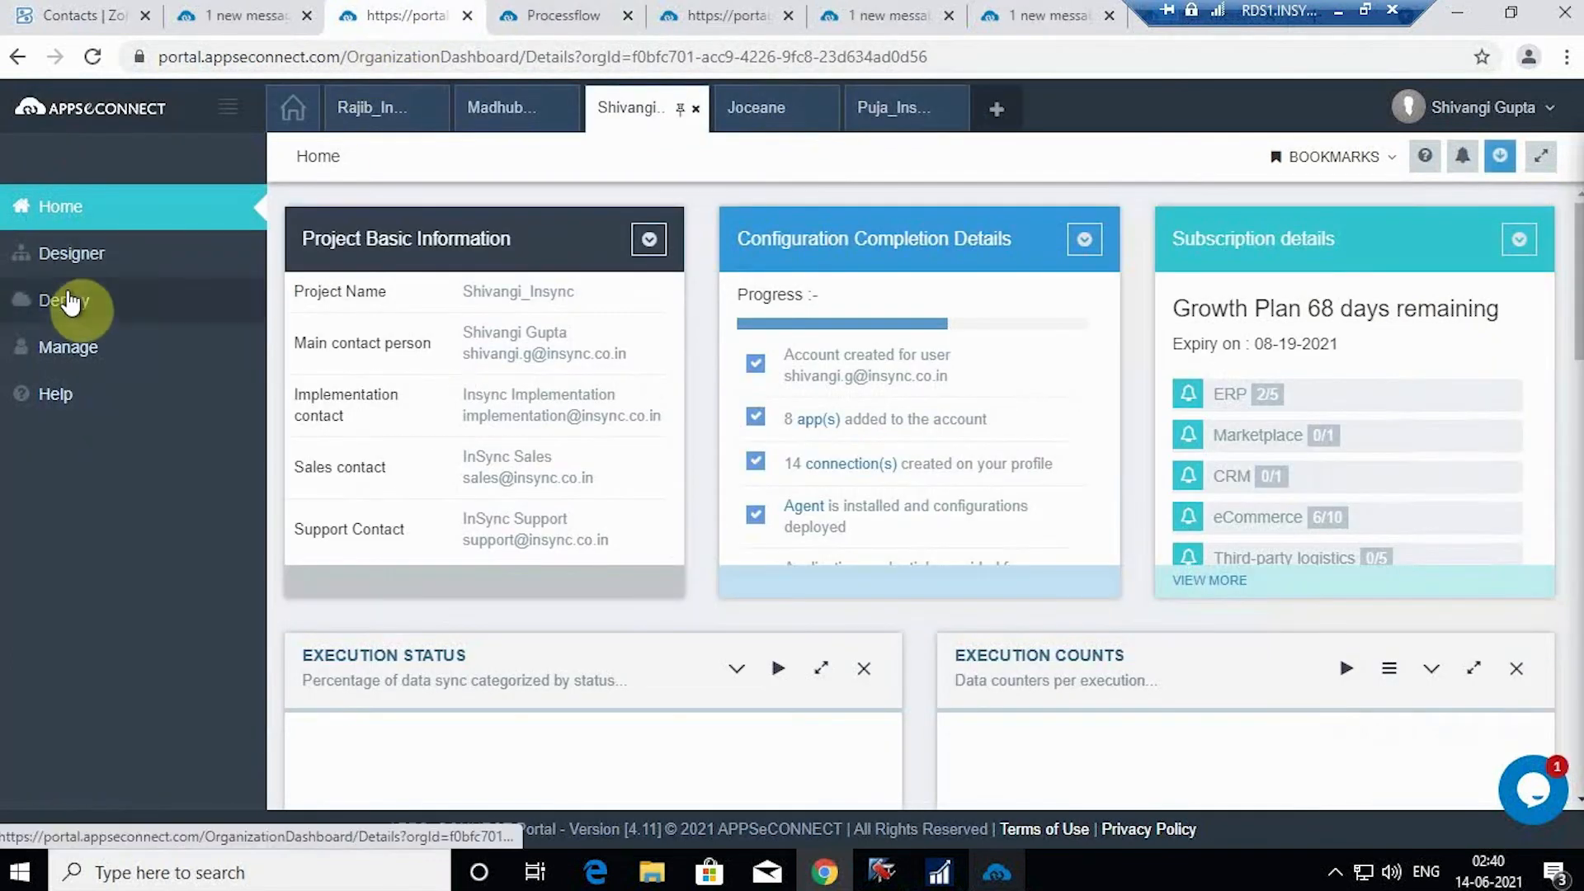
left_click(95, 258)
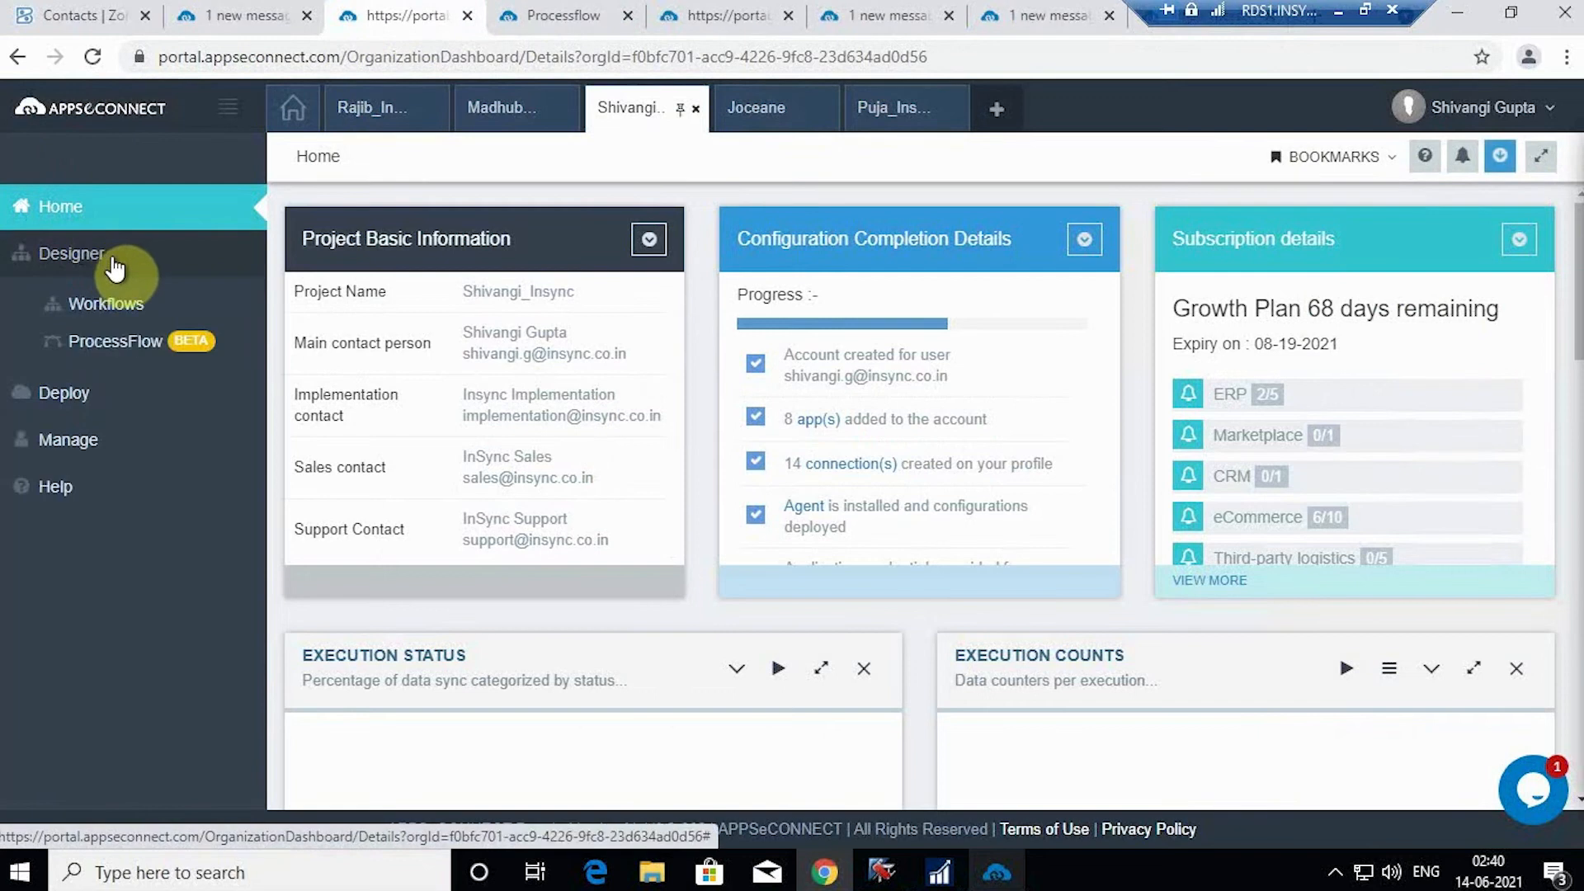
left_click(183, 361)
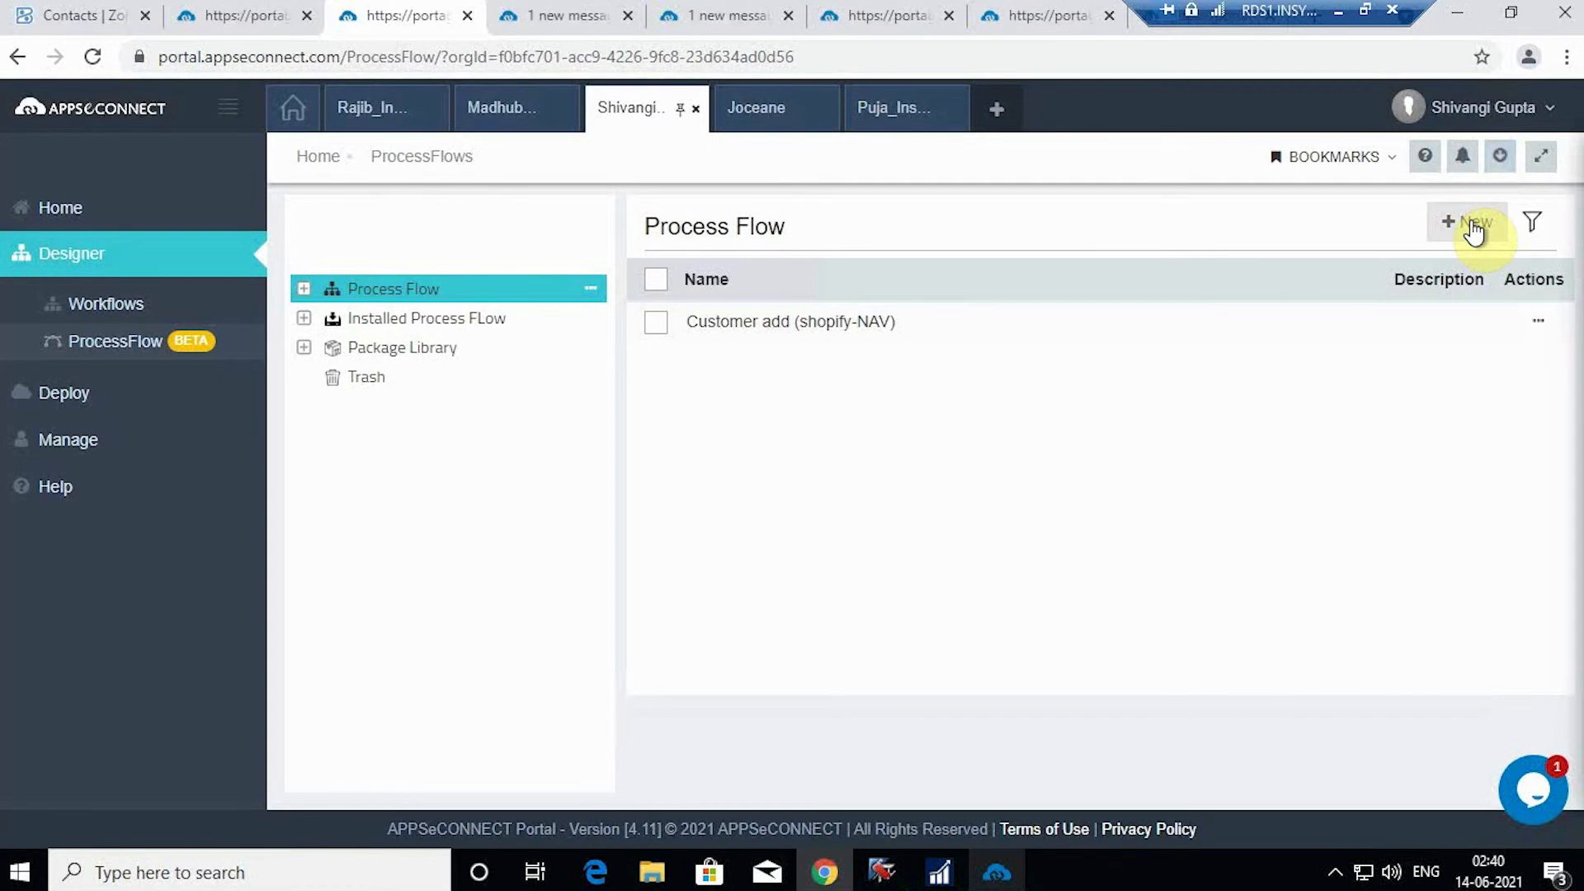
left_click(1543, 319)
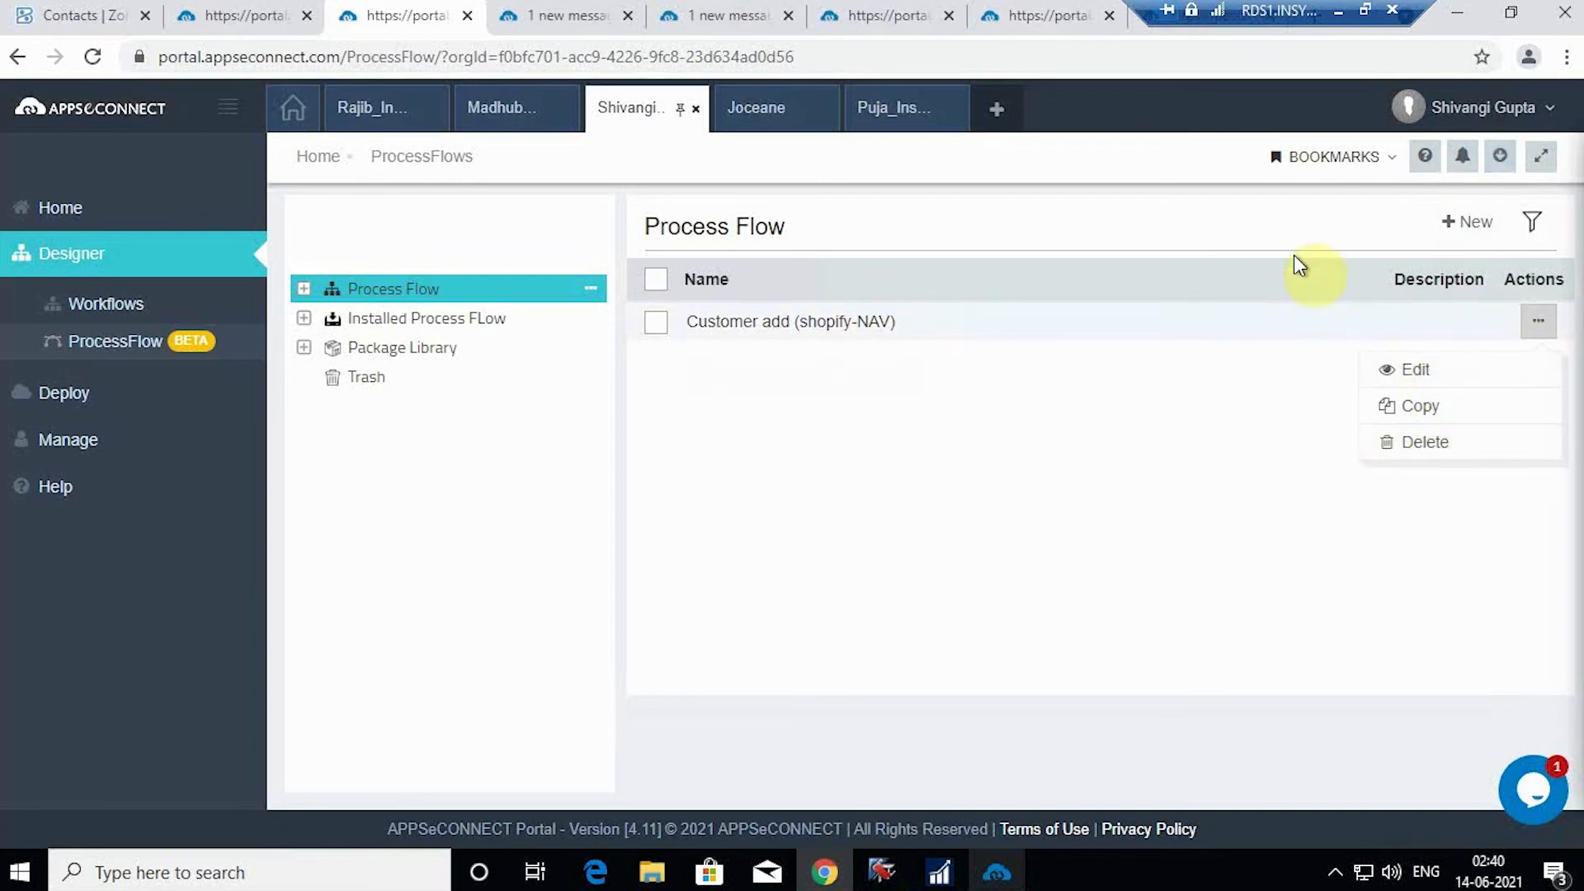
left_click(1469, 231)
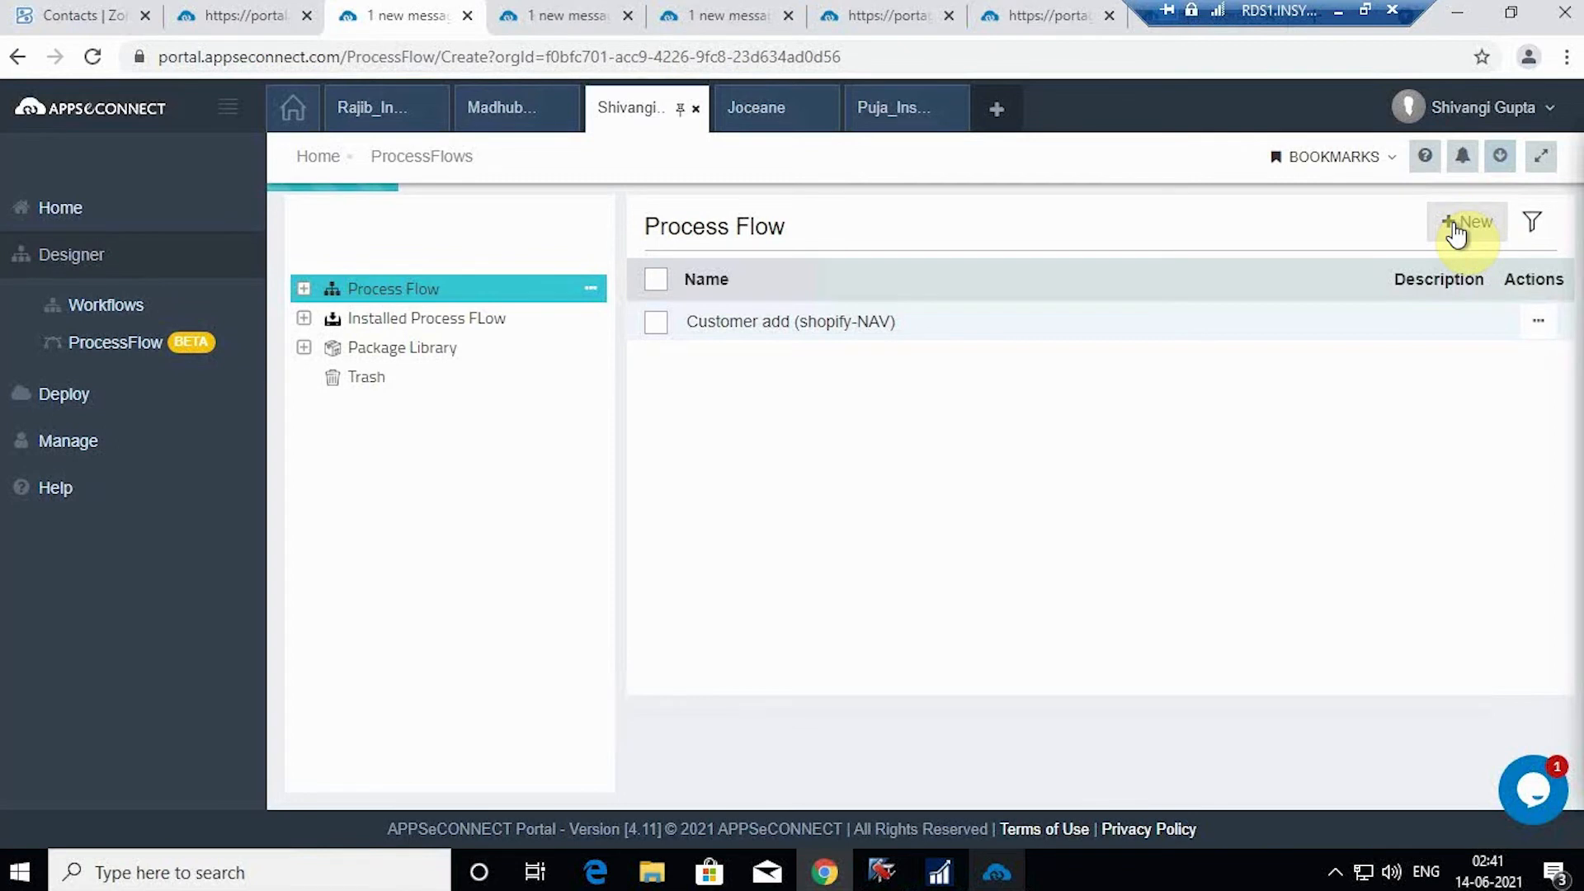
Step: Create a process flow named 'Zoho-Nav p flow'
left_click(1455, 224)
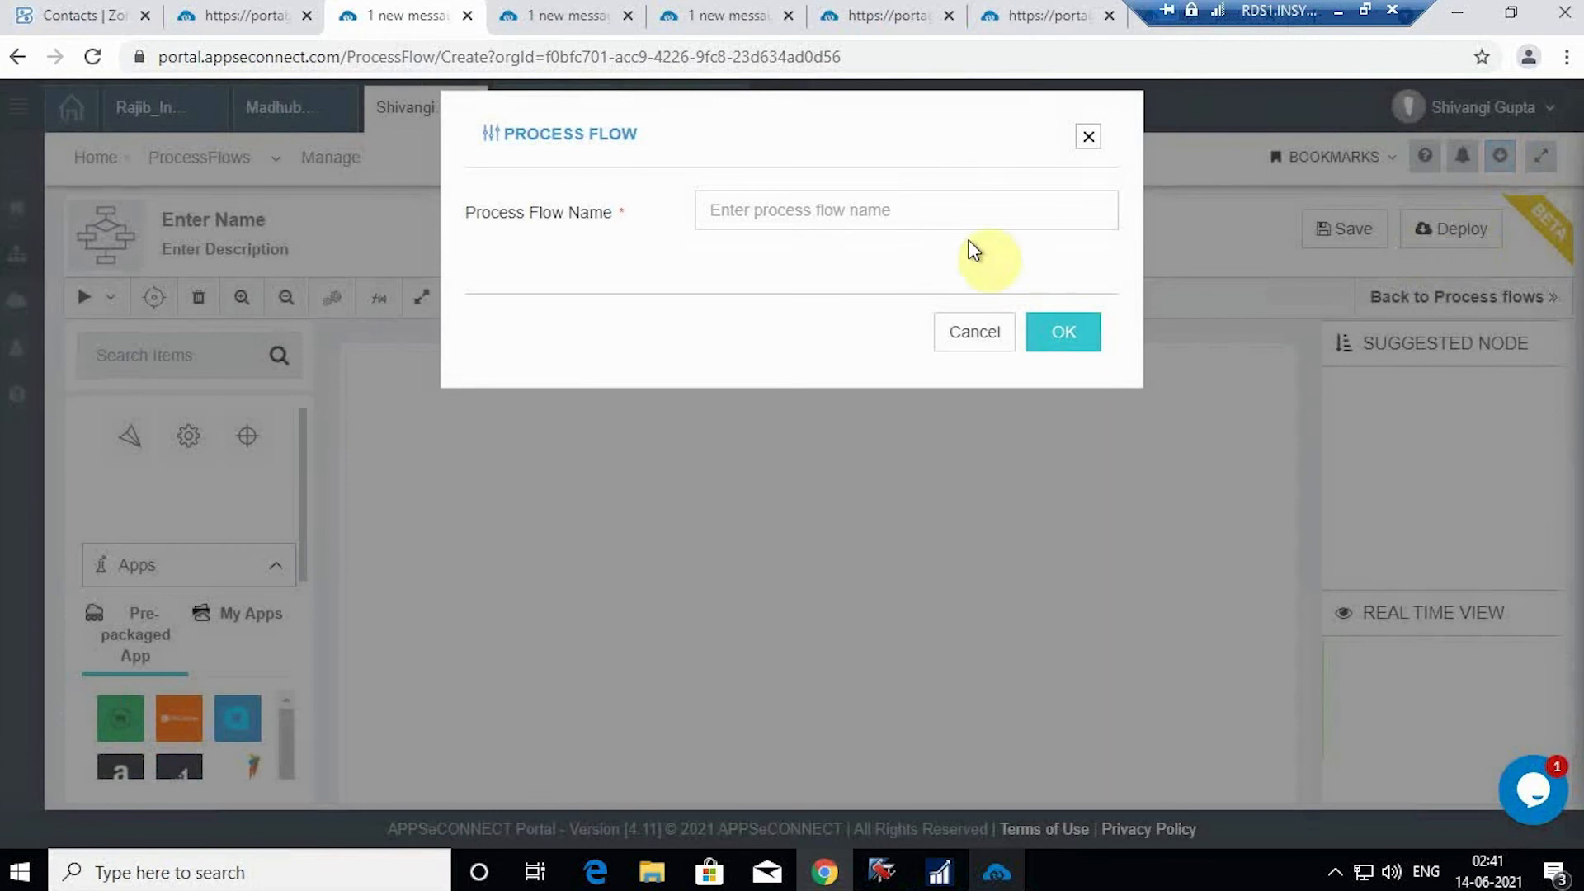
left_click(944, 212)
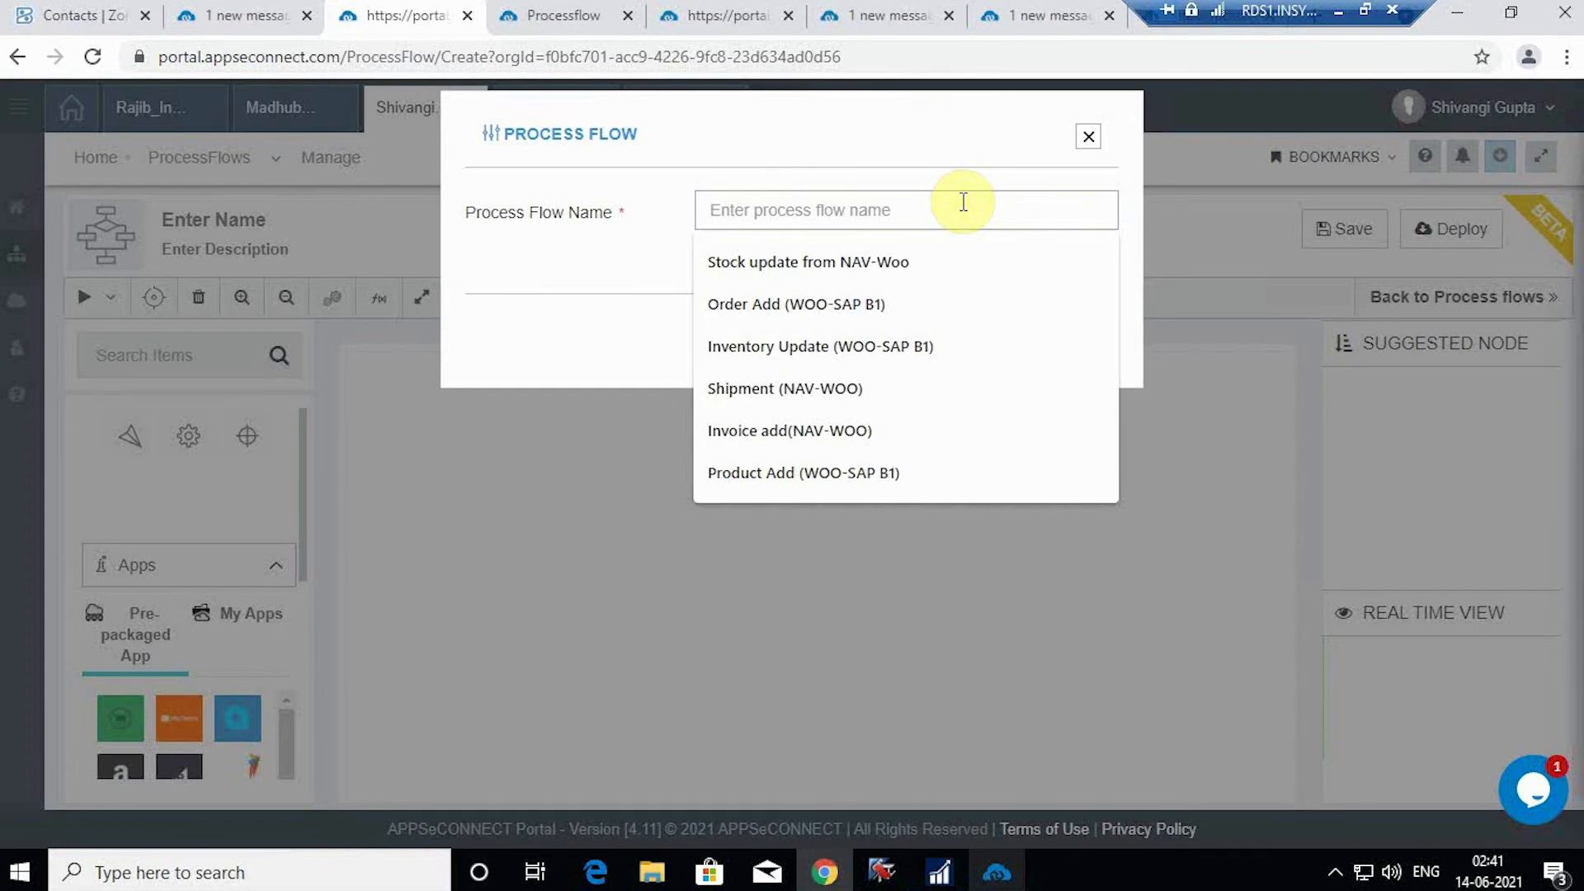
type("Z")
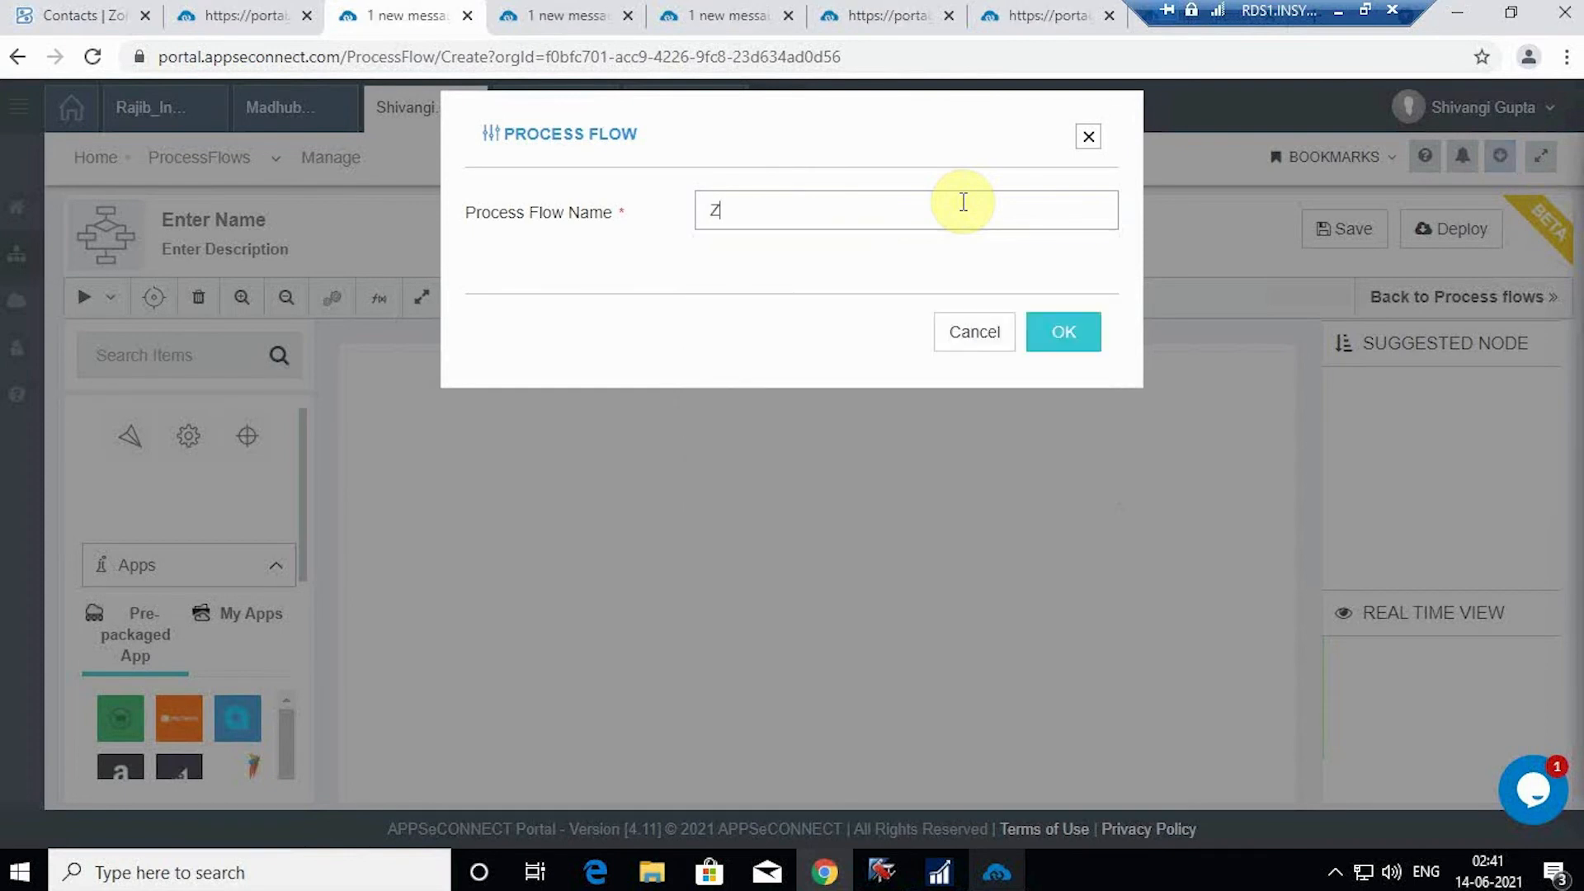
type("oho-Nav p flow")
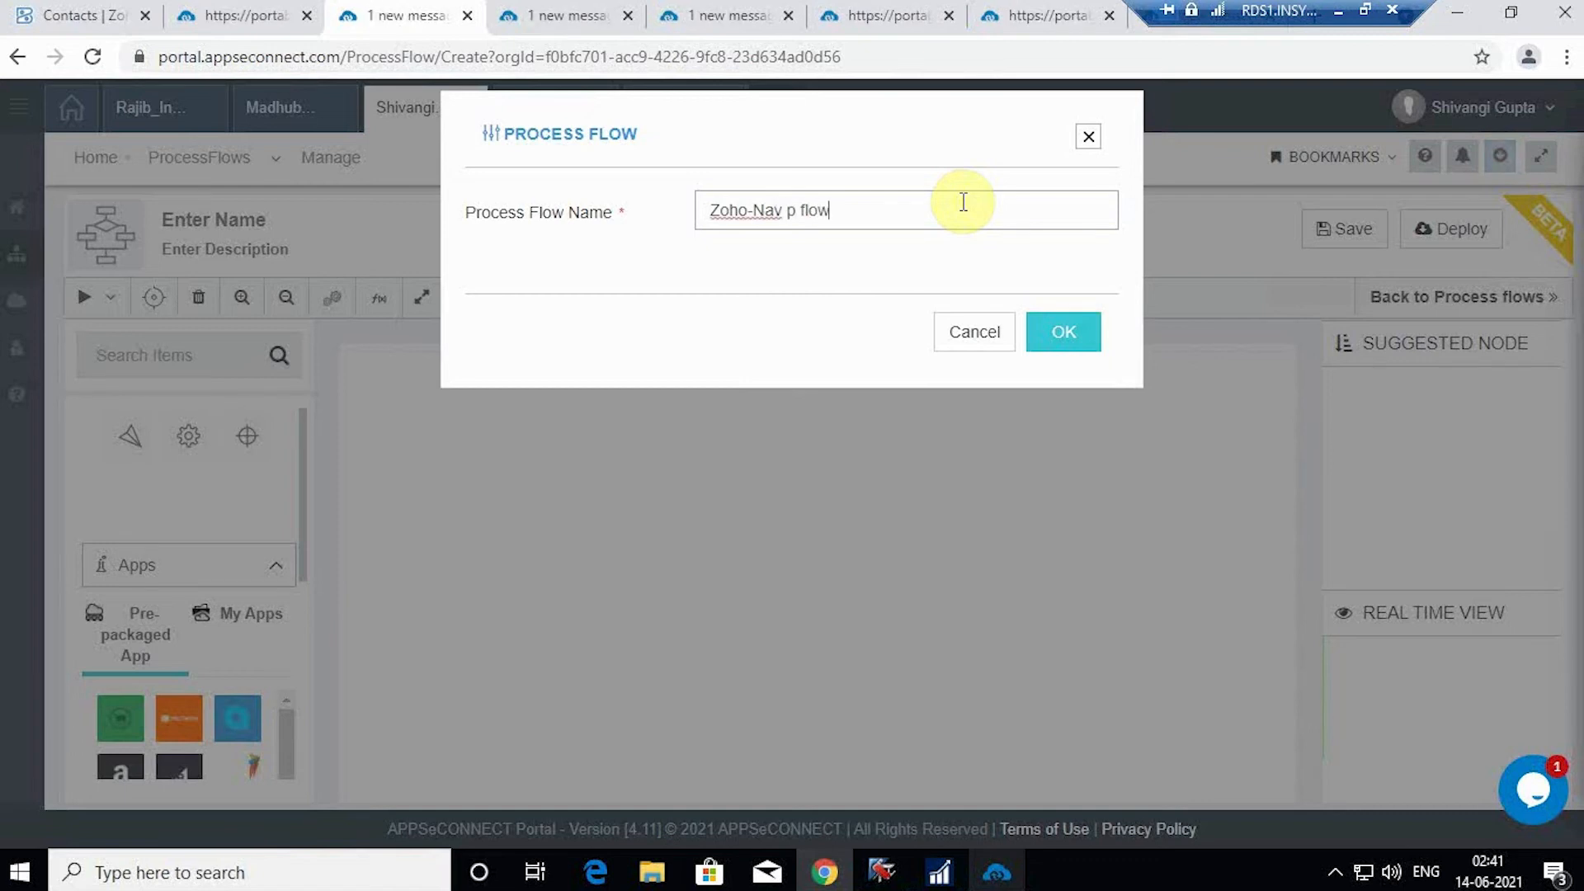
left_click(1073, 333)
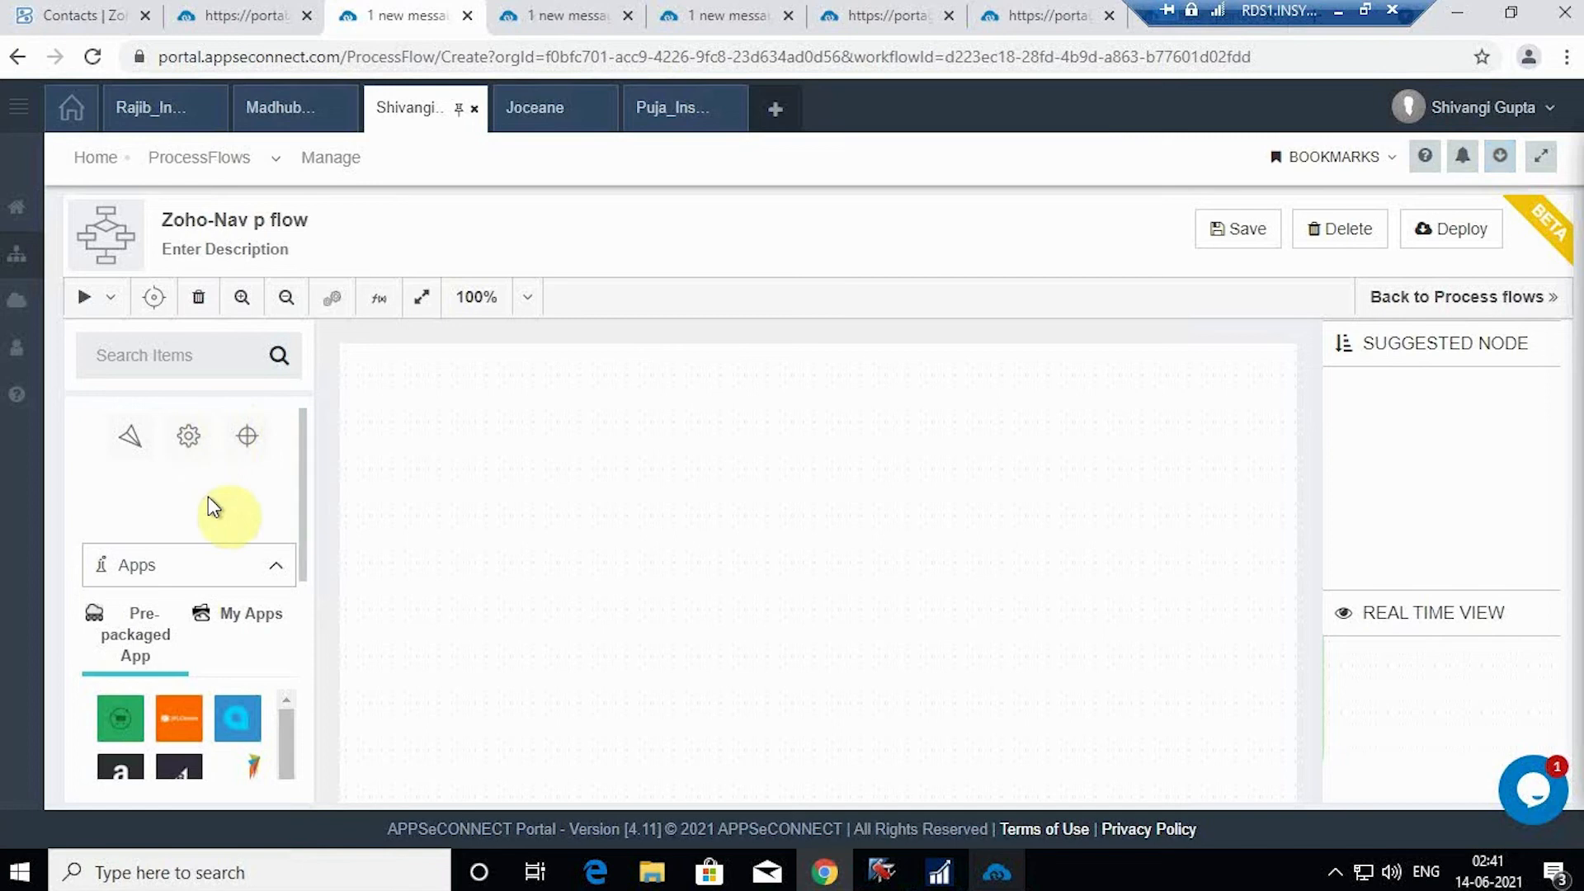
Step: Place a Zoho Books node on the Zoho-Nav p flow canvas and open its Node Configuration
scroll(240, 487, "down", 3)
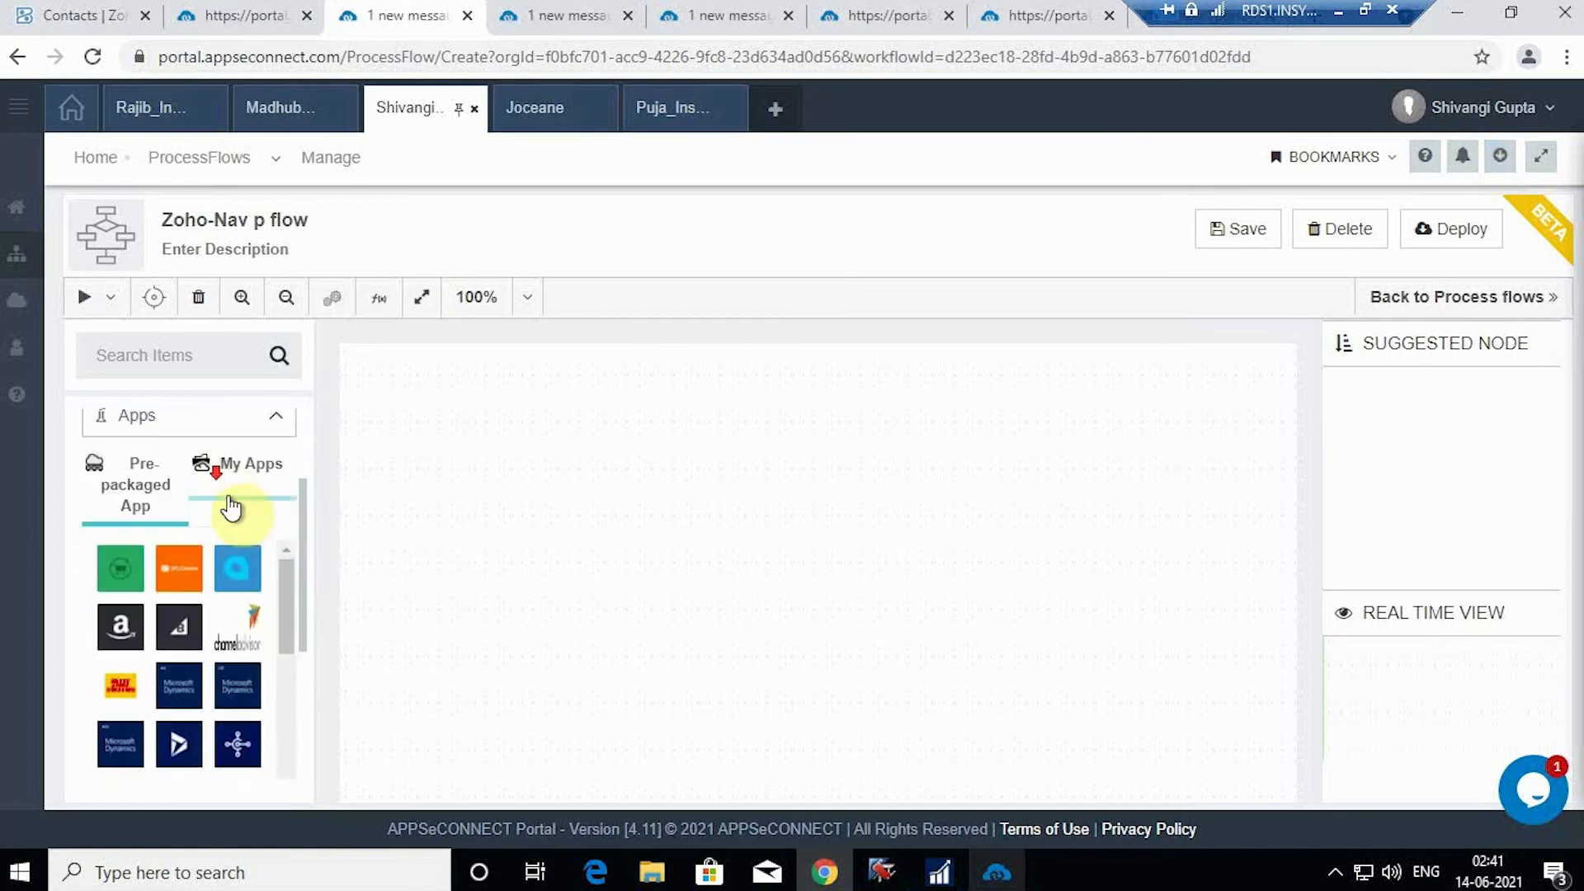
scroll(235, 545, "down", 3)
scroll(248, 520, "up", 3)
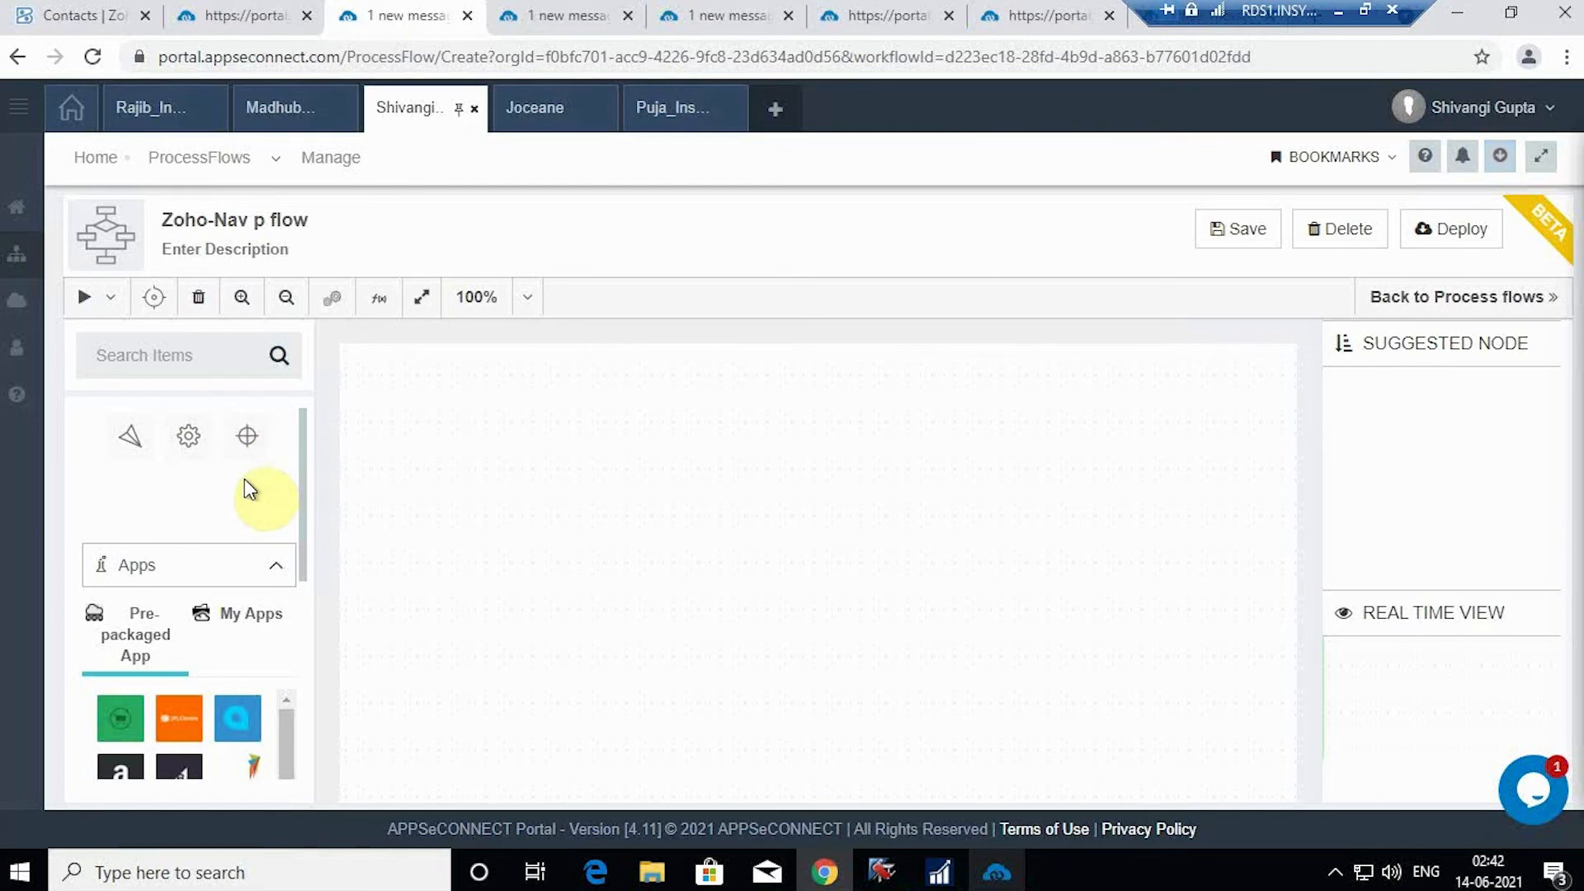
scroll(233, 553, "down", 5)
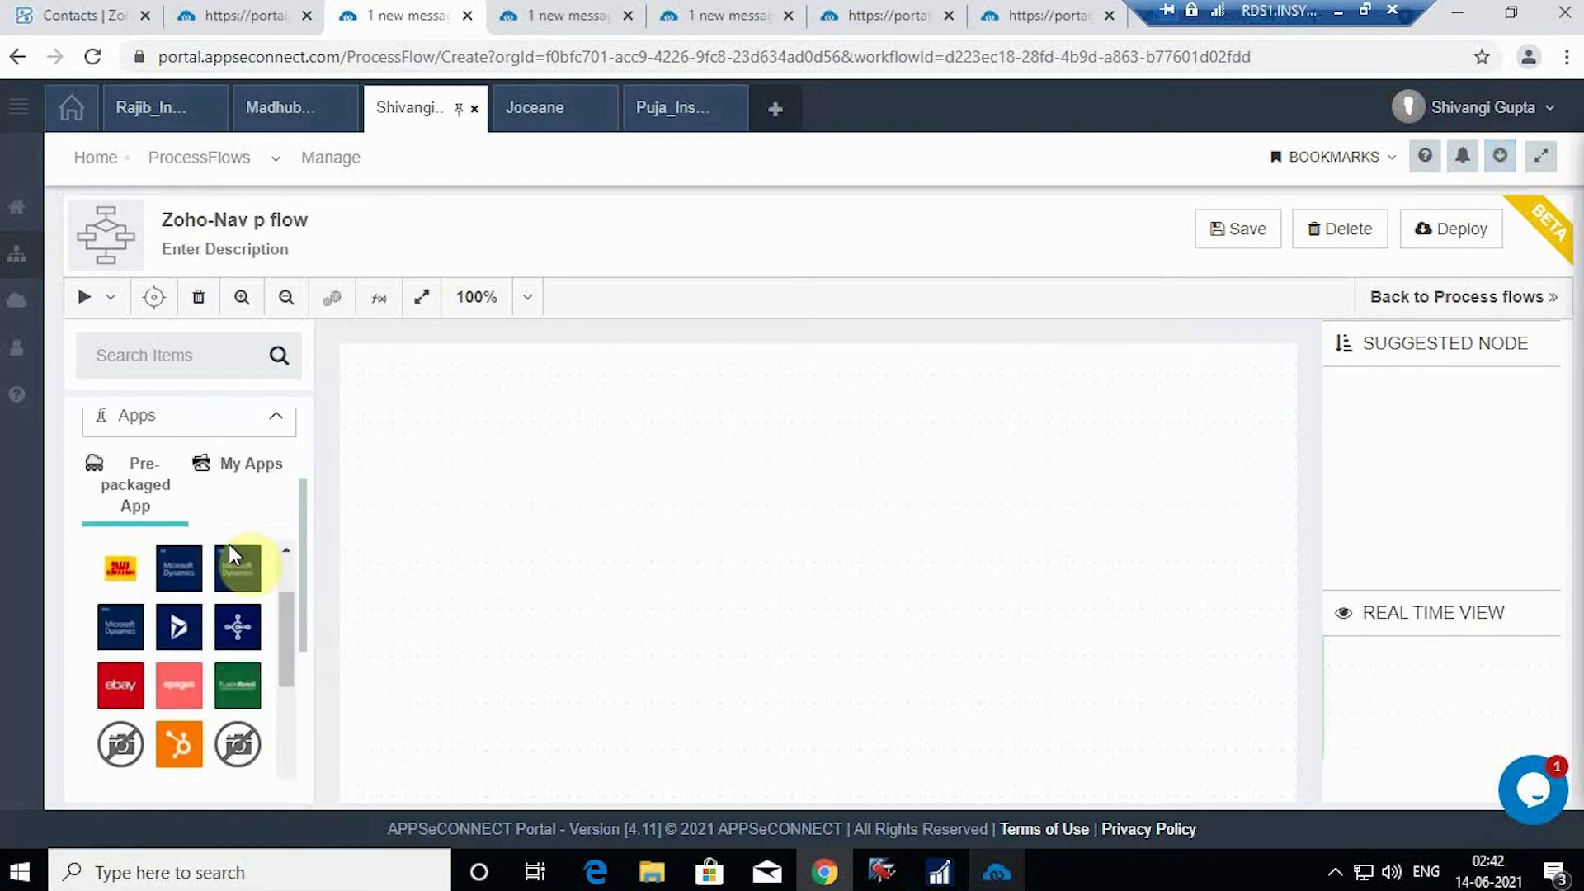
scroll(228, 548, "down", 6)
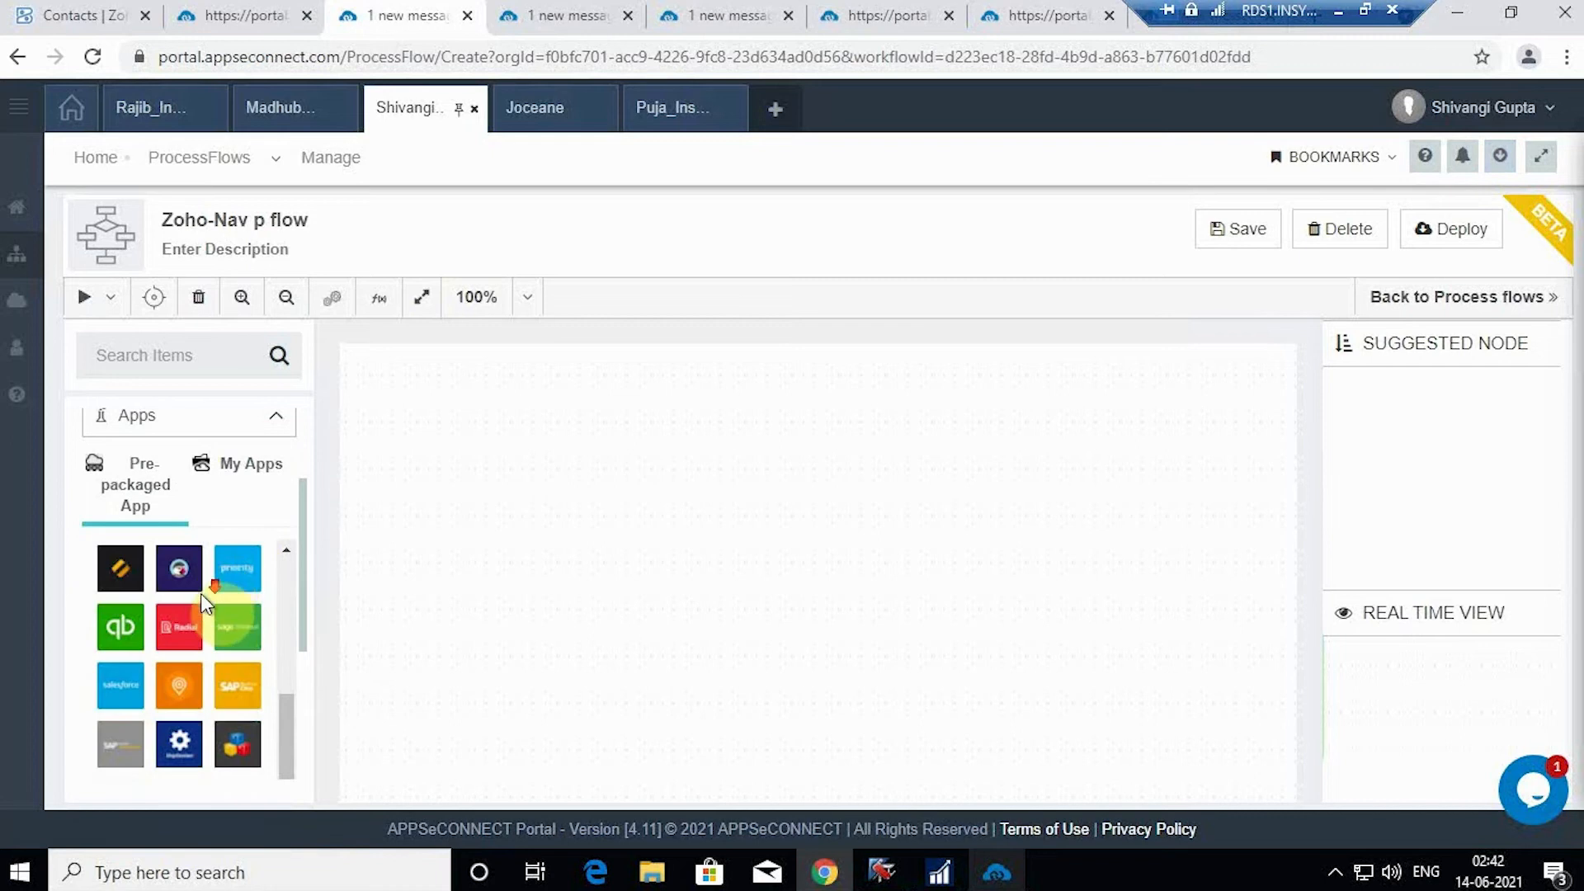
scroll(201, 601, "down", 2)
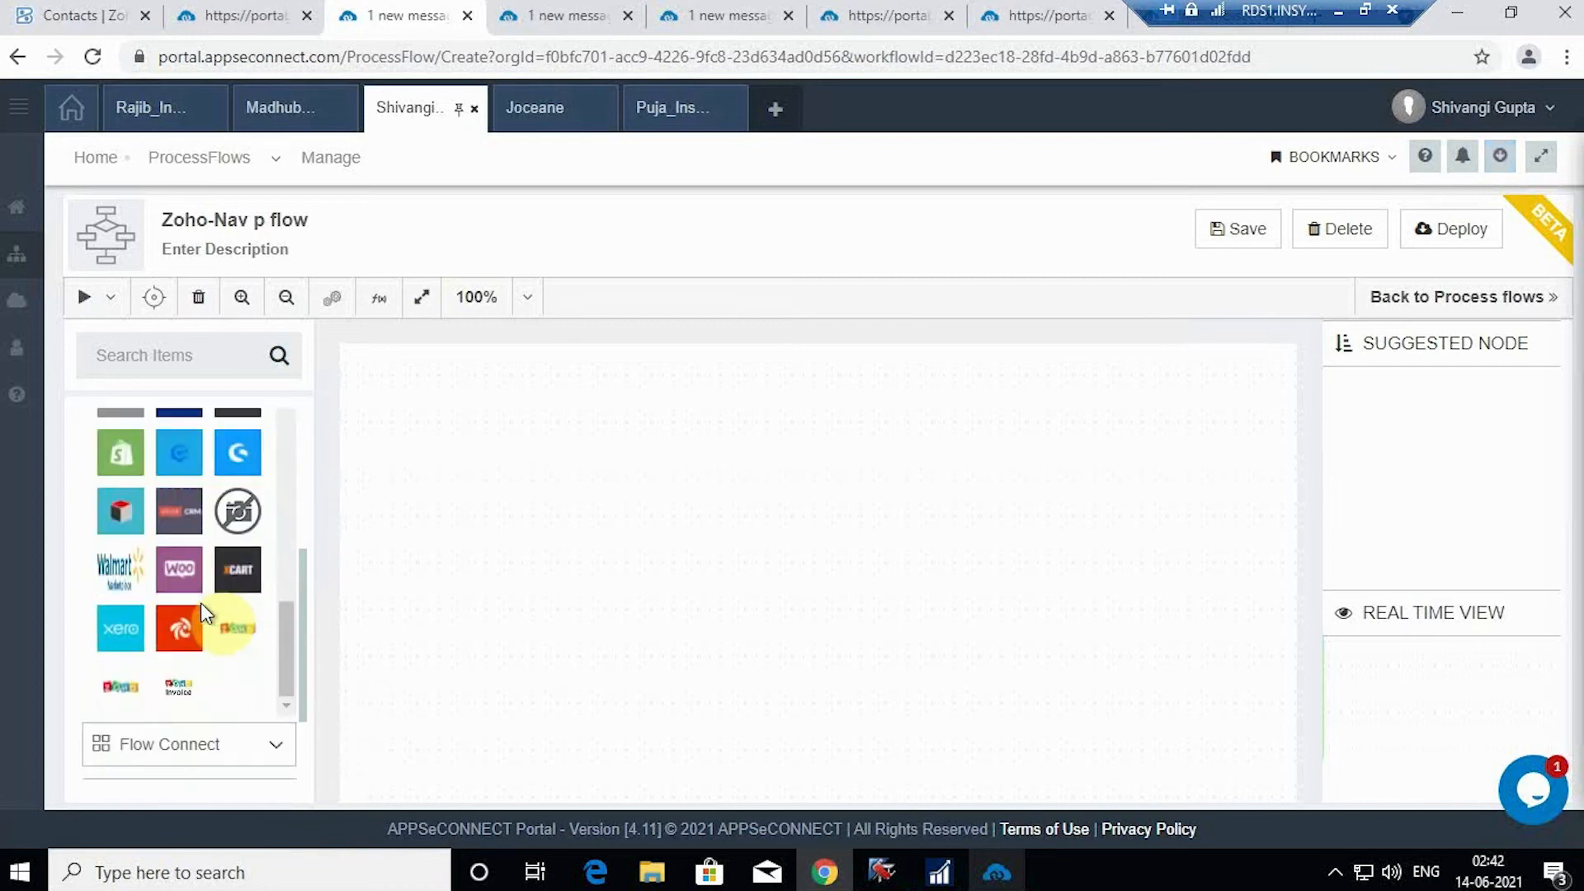
scroll(201, 602, "up", 5)
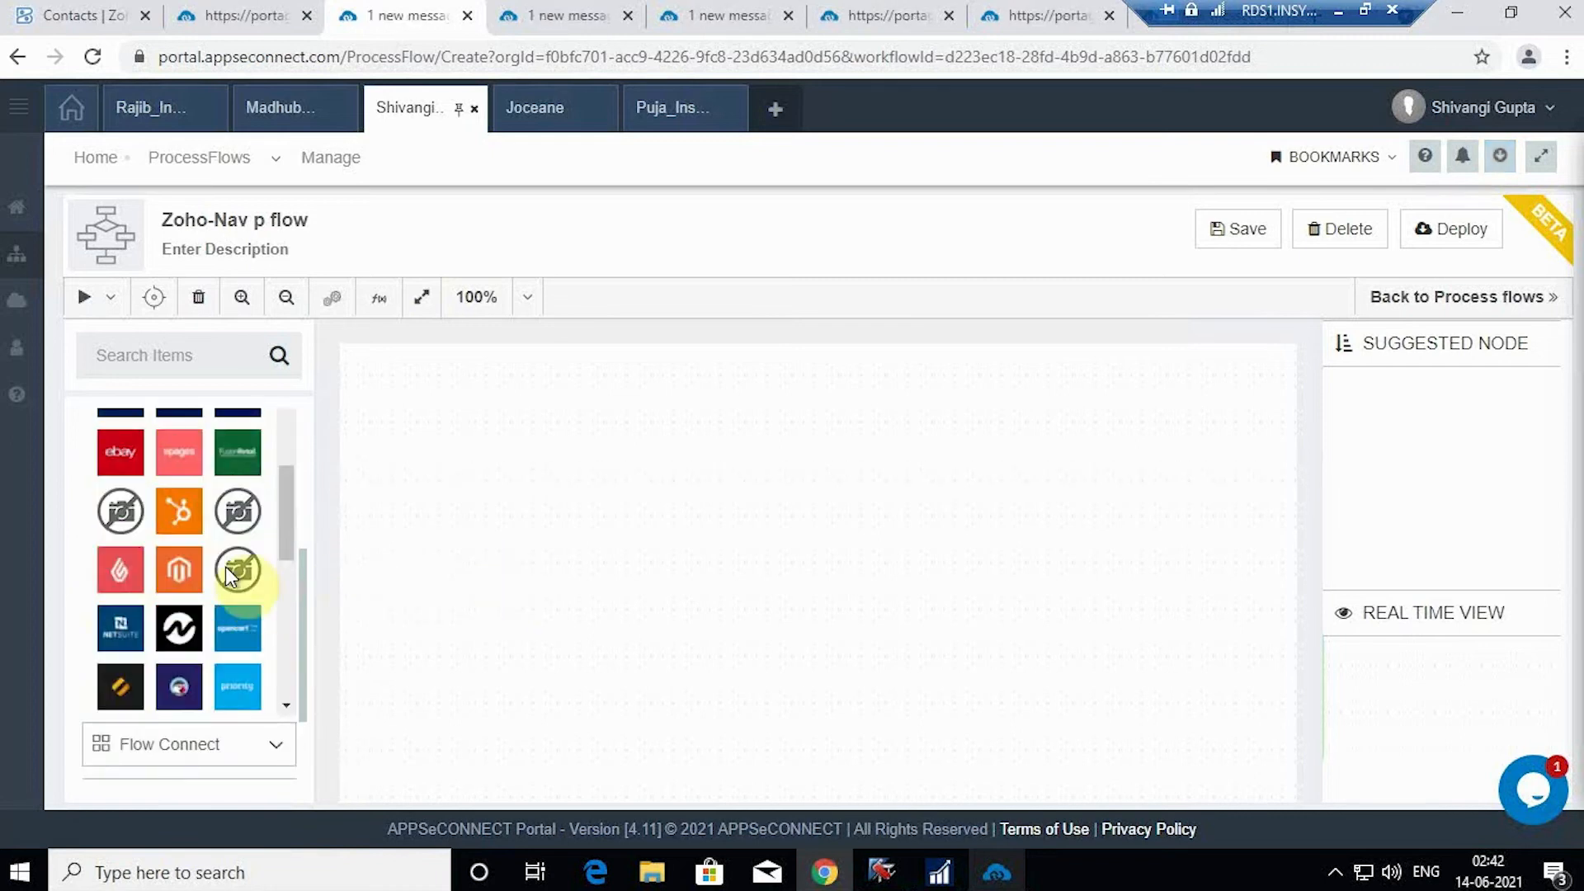
scroll(227, 573, "down", 5)
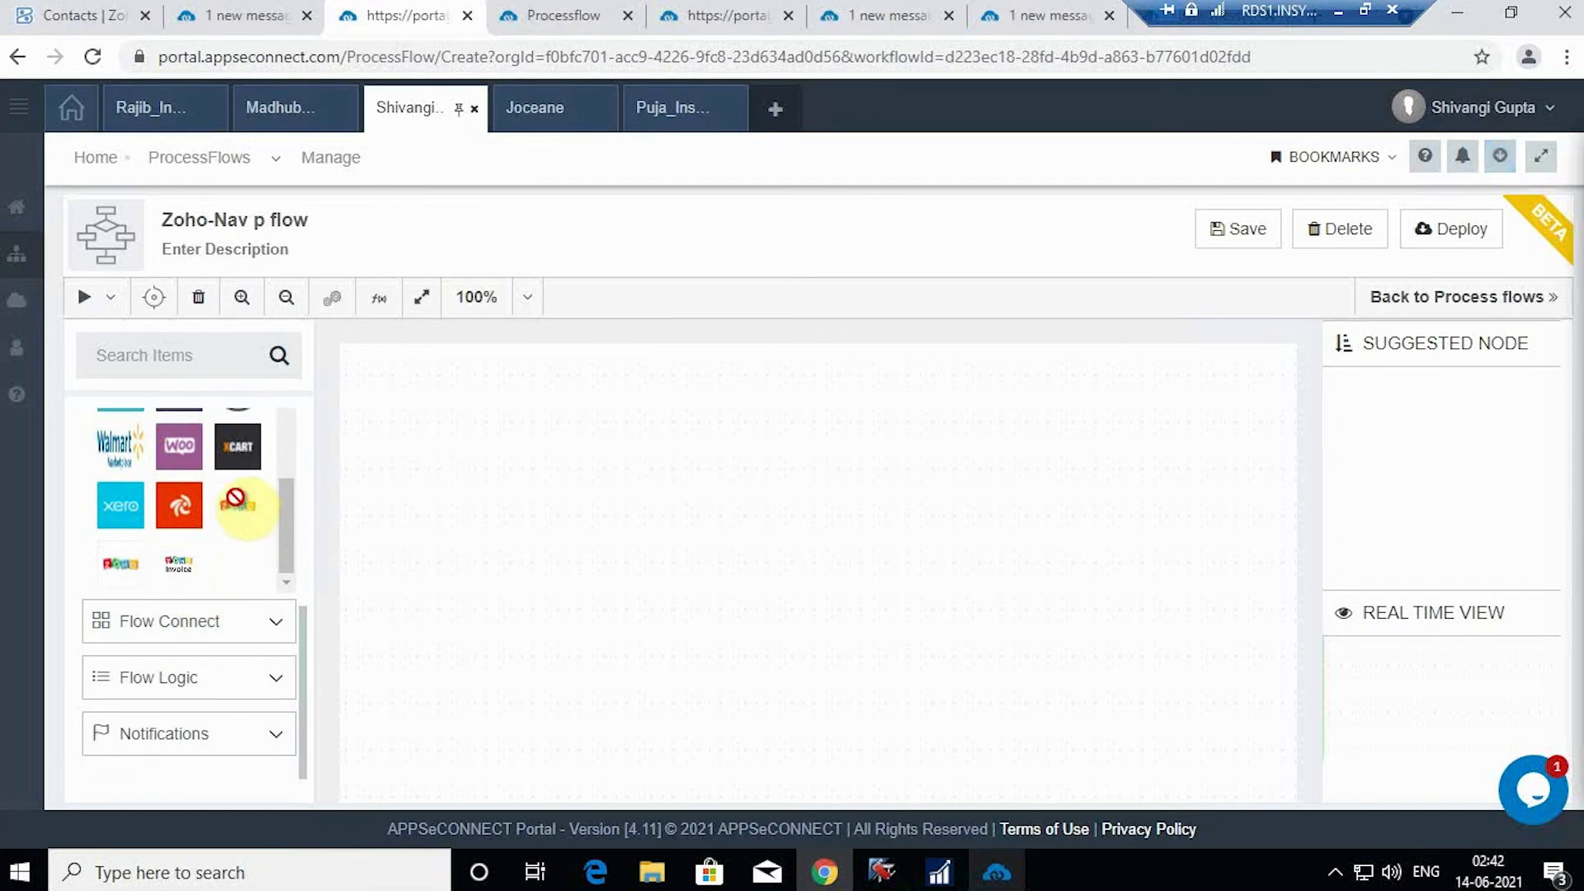
left_click_drag(233, 512, 485, 492)
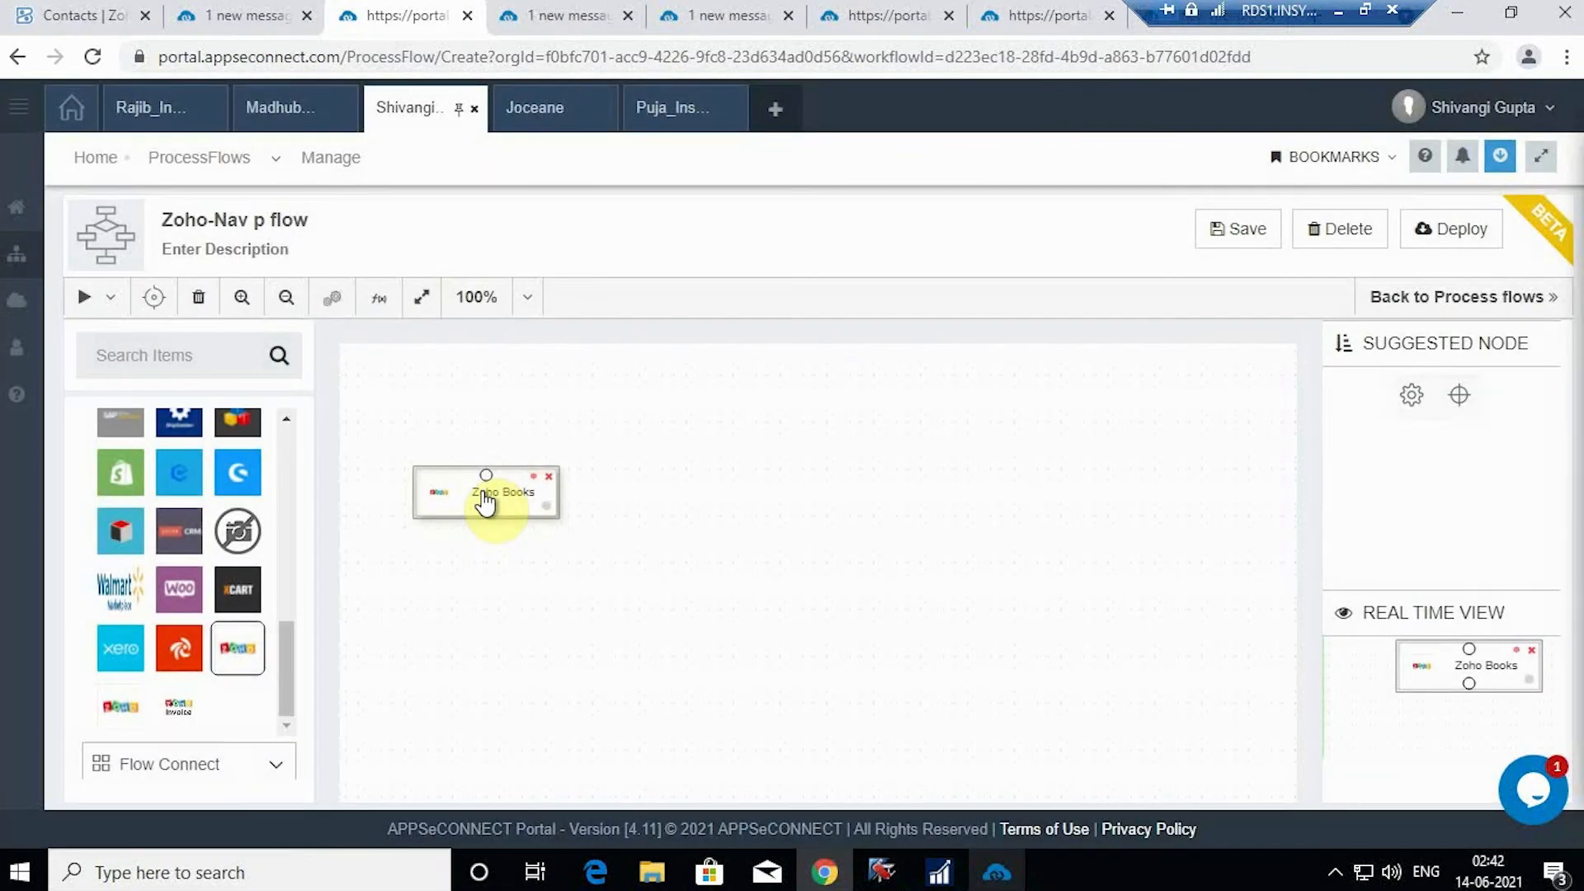
double_click(485, 499)
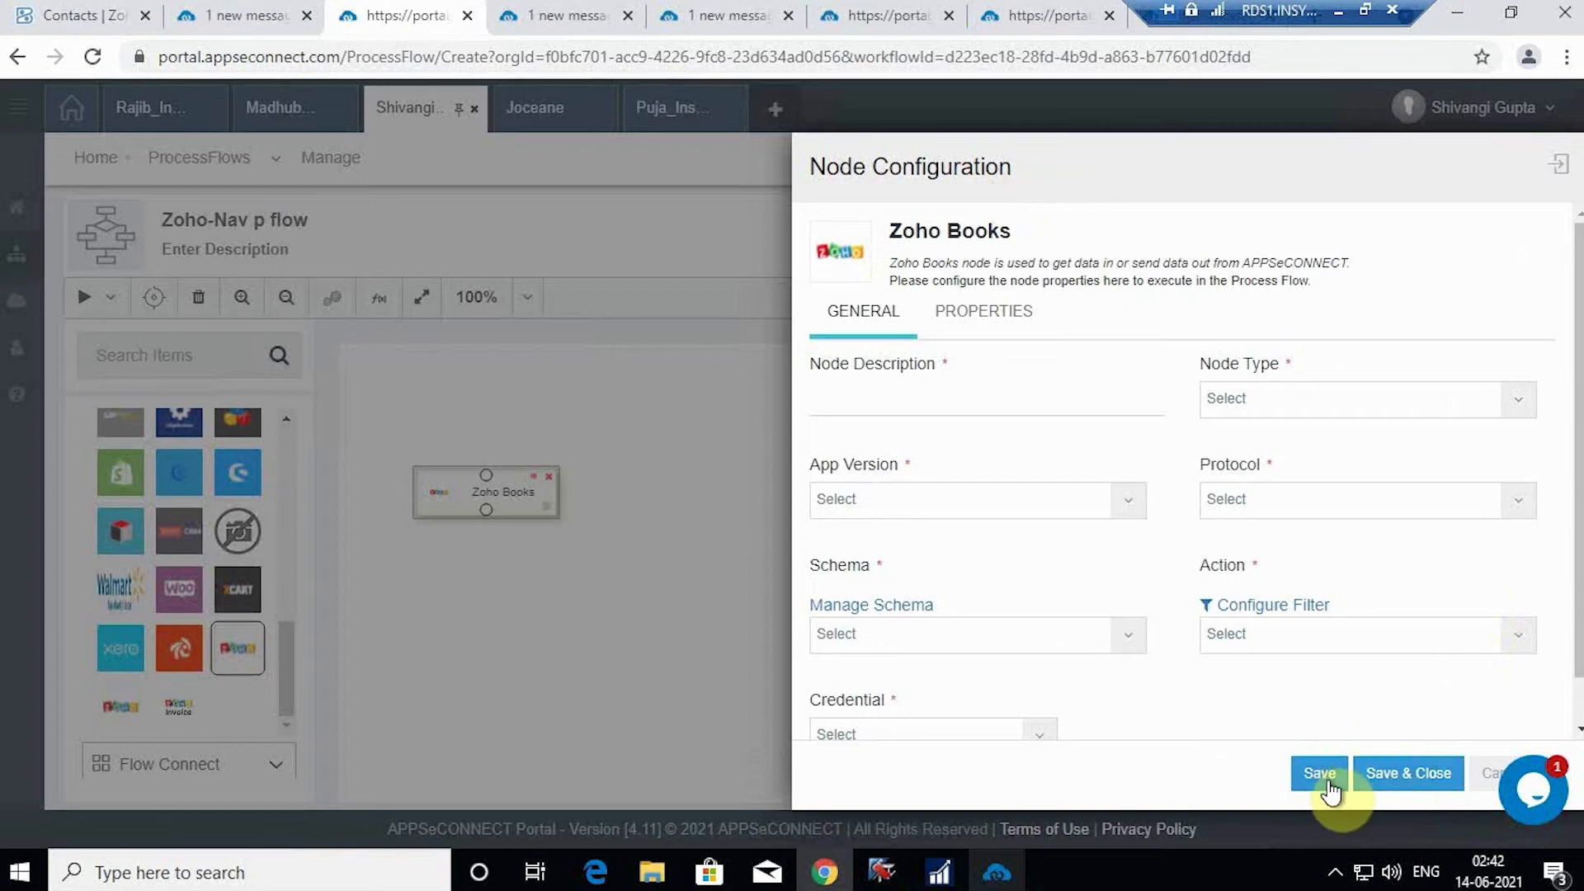
Step: Cancel the Zoho Books node setup, review the Customer Add flow, and return to Zoho Books customers
left_click(1498, 786)
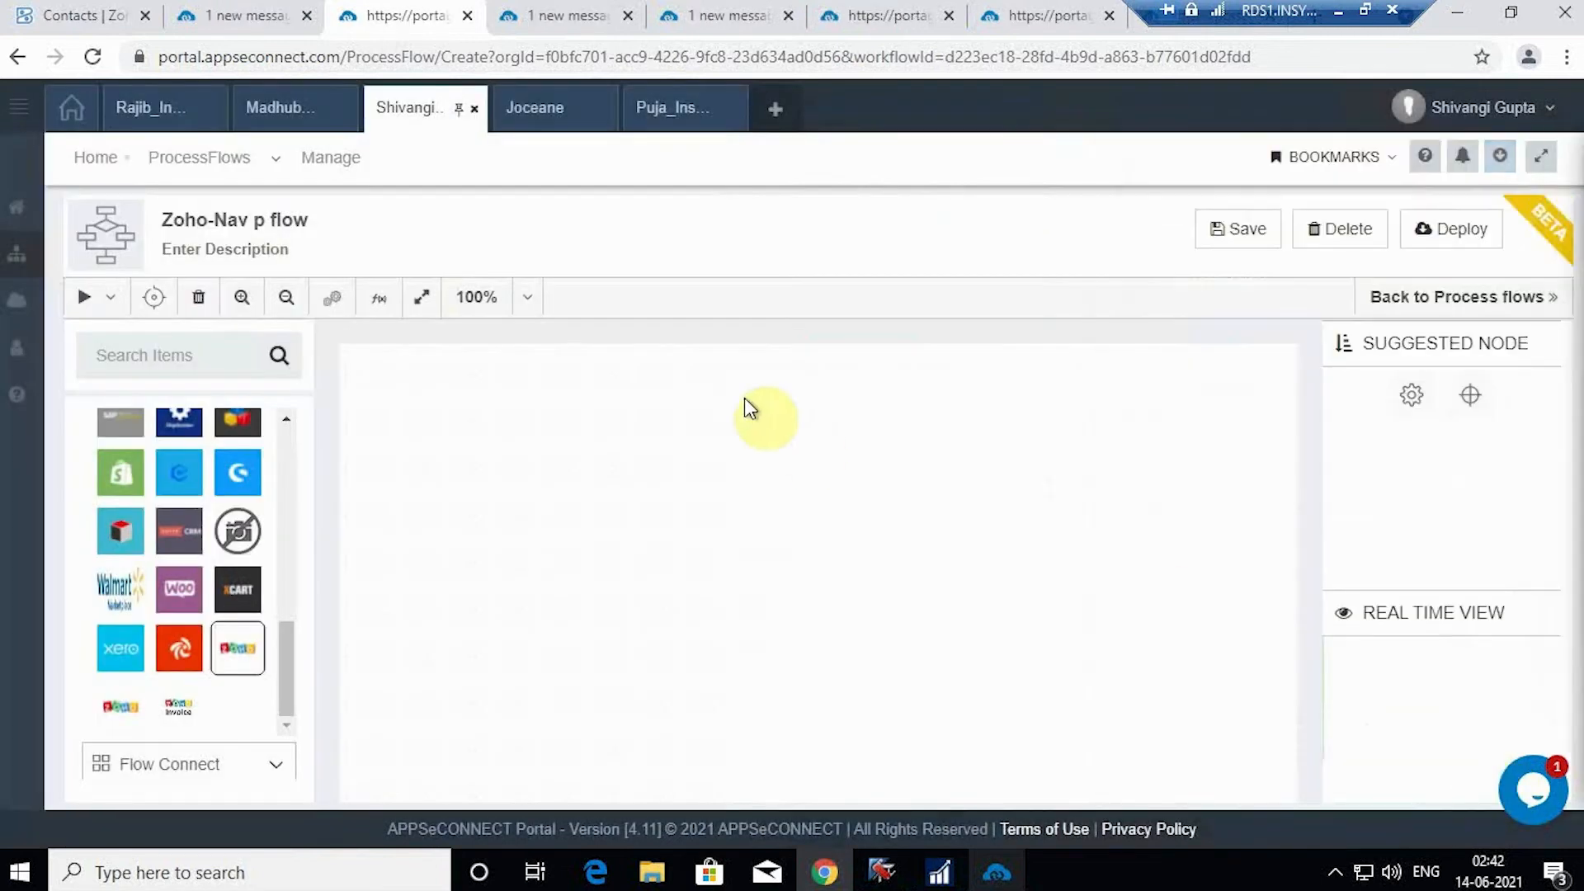
left_click(551, 10)
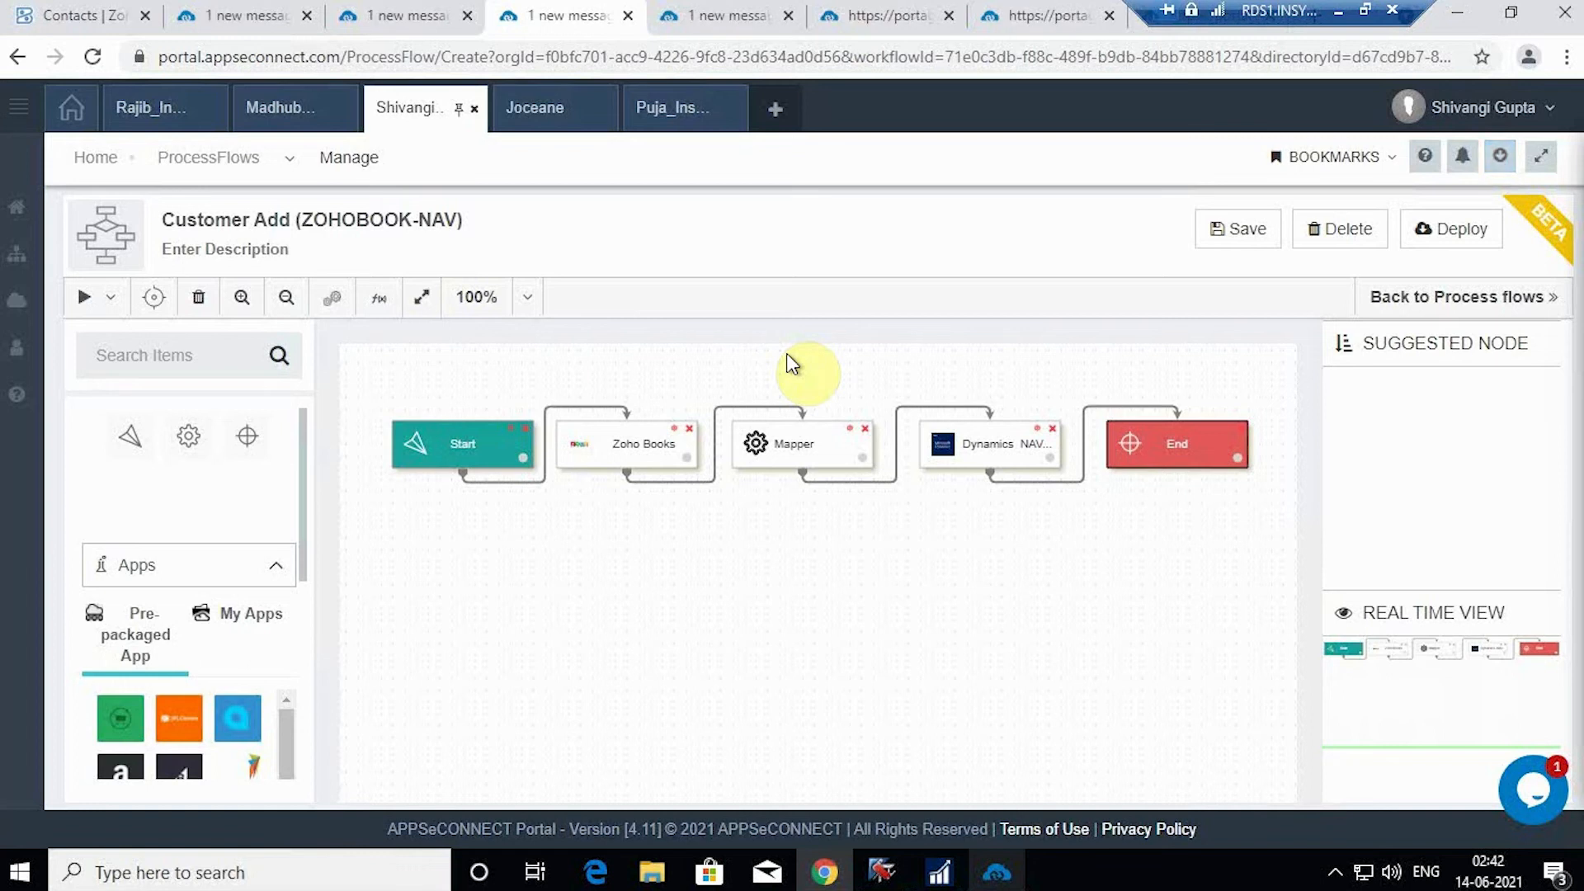
left_click(92, 15)
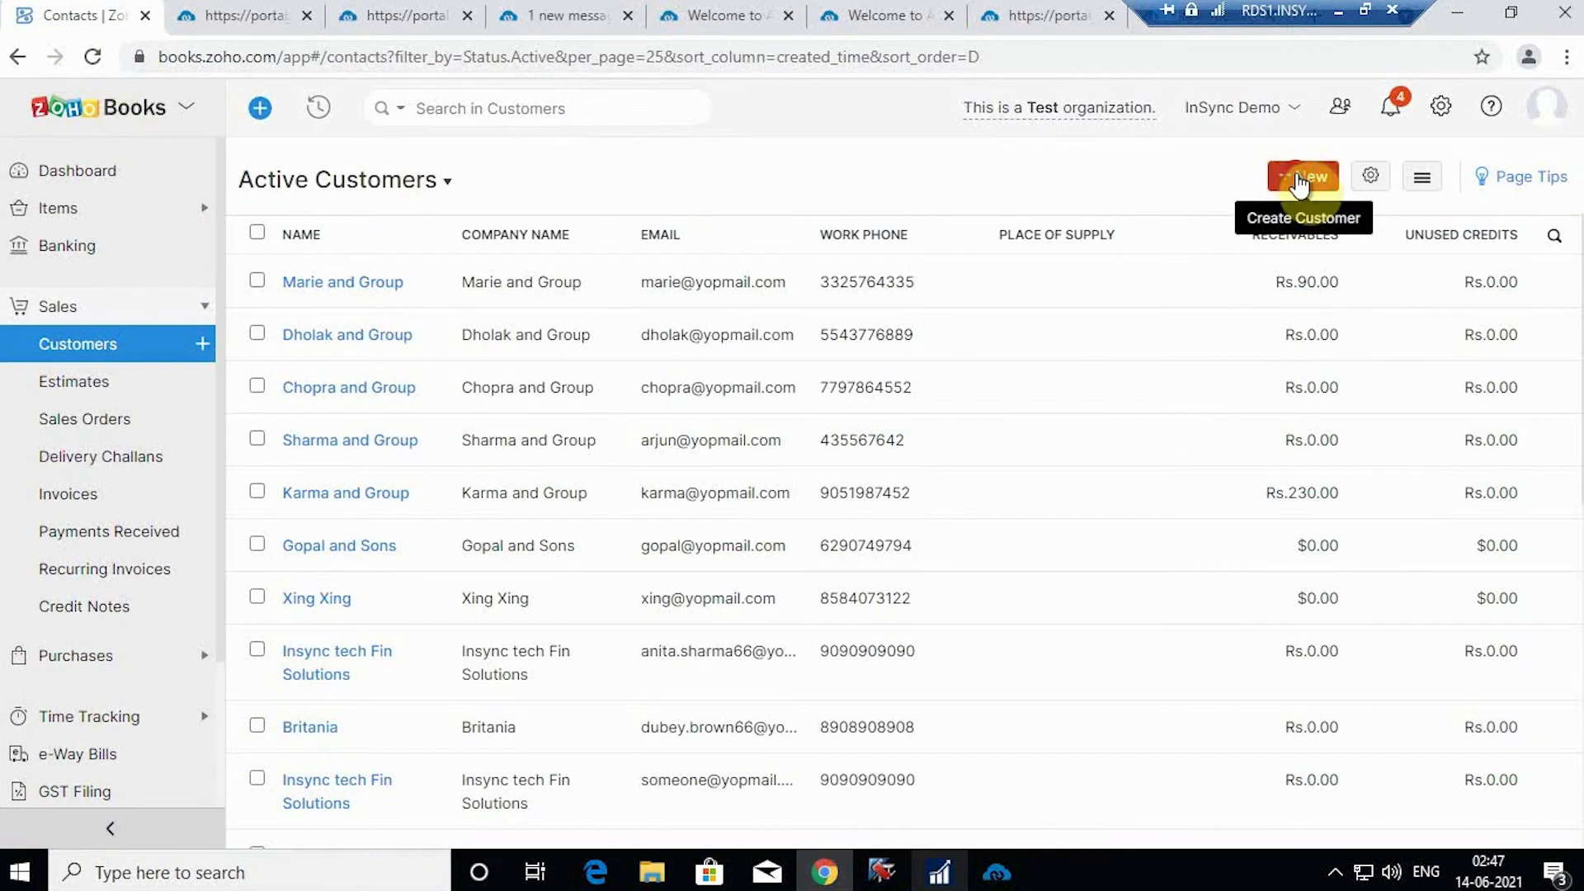
Step: Start a new customer with salutation Mr., the contact's first and last name, and company Louis and Group
left_click(1300, 181)
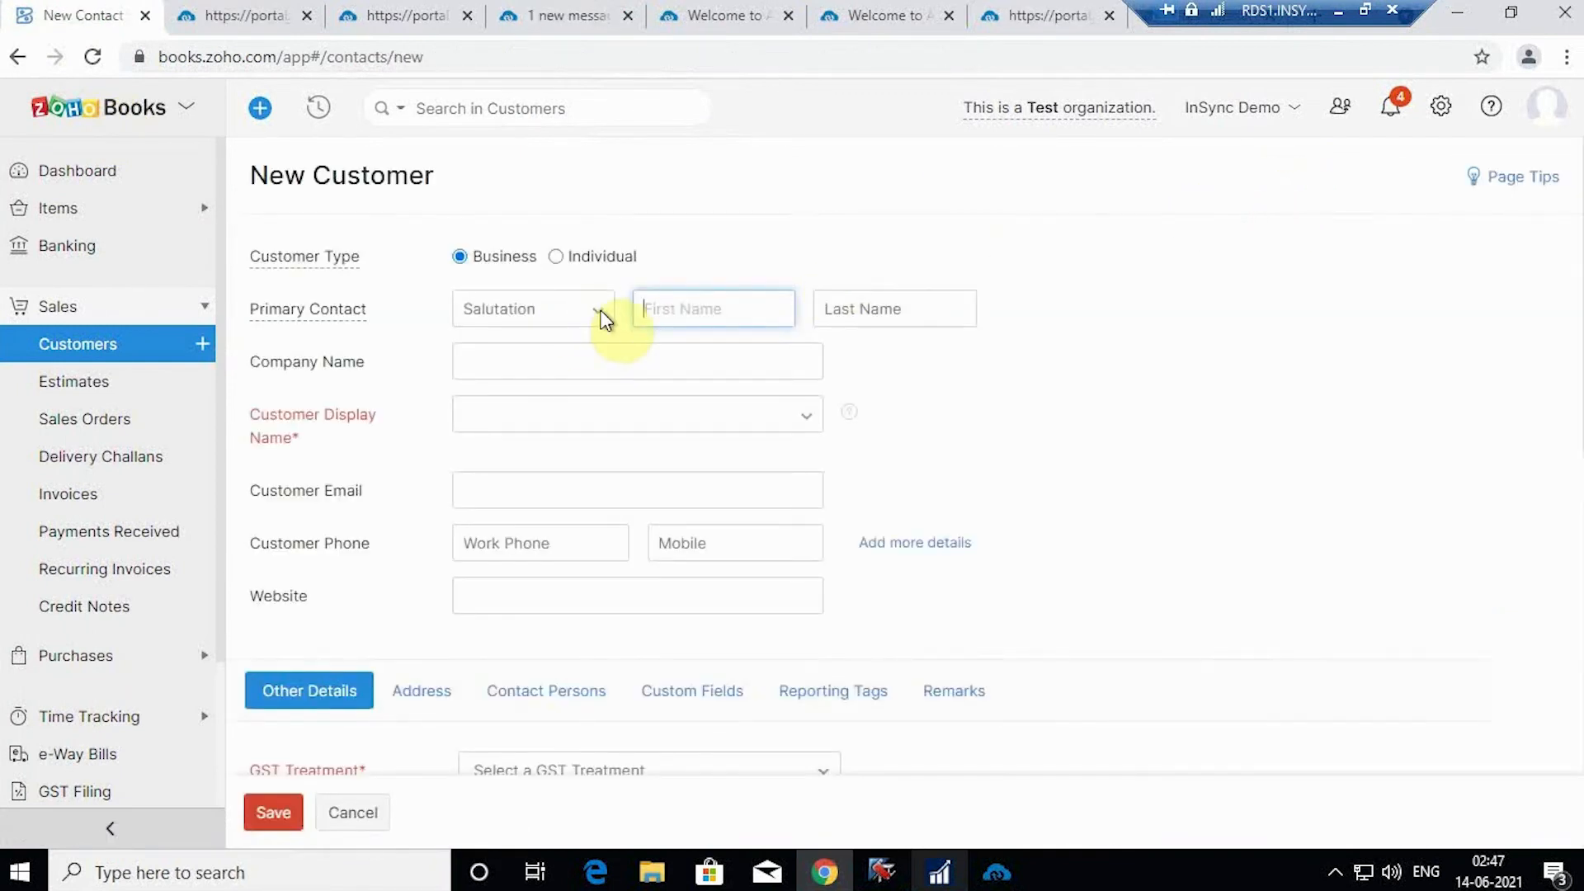
left_click(600, 320)
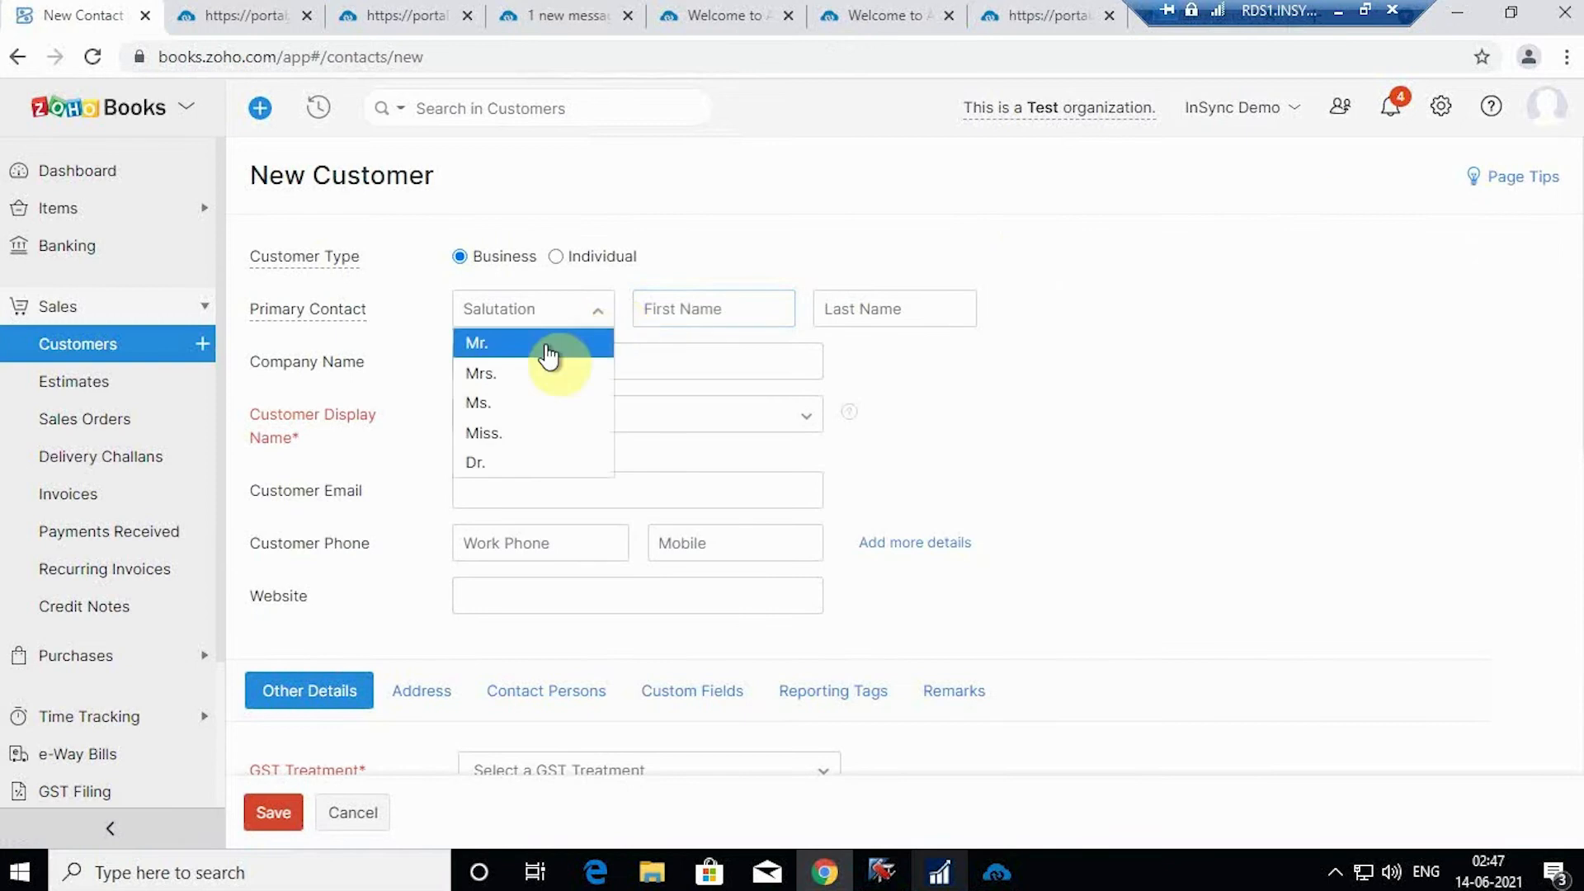
left_click(549, 347)
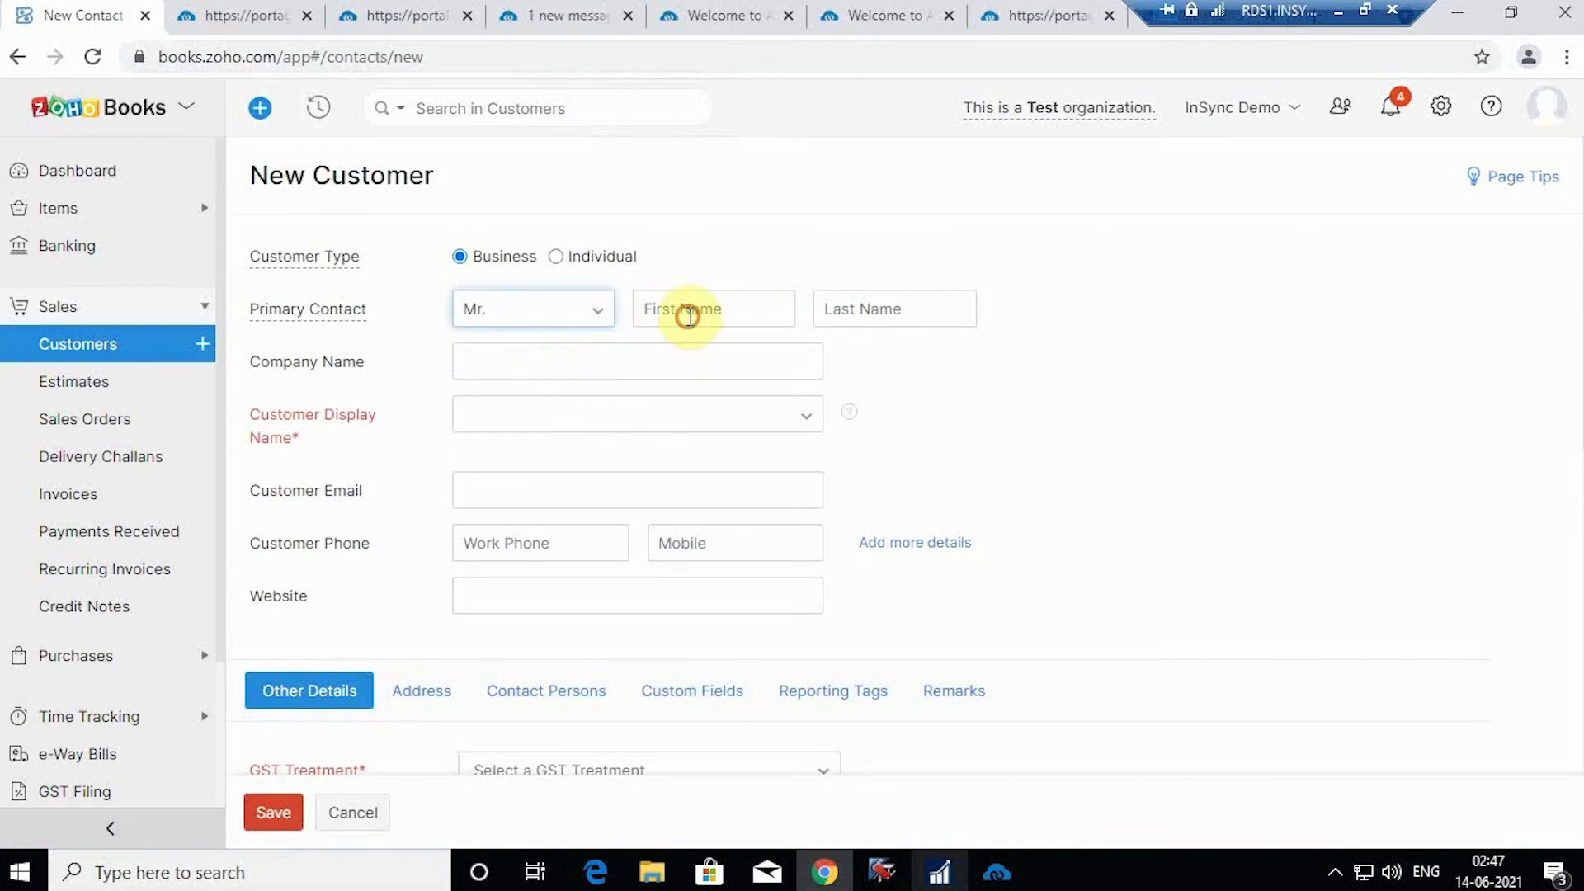
left_click(689, 314)
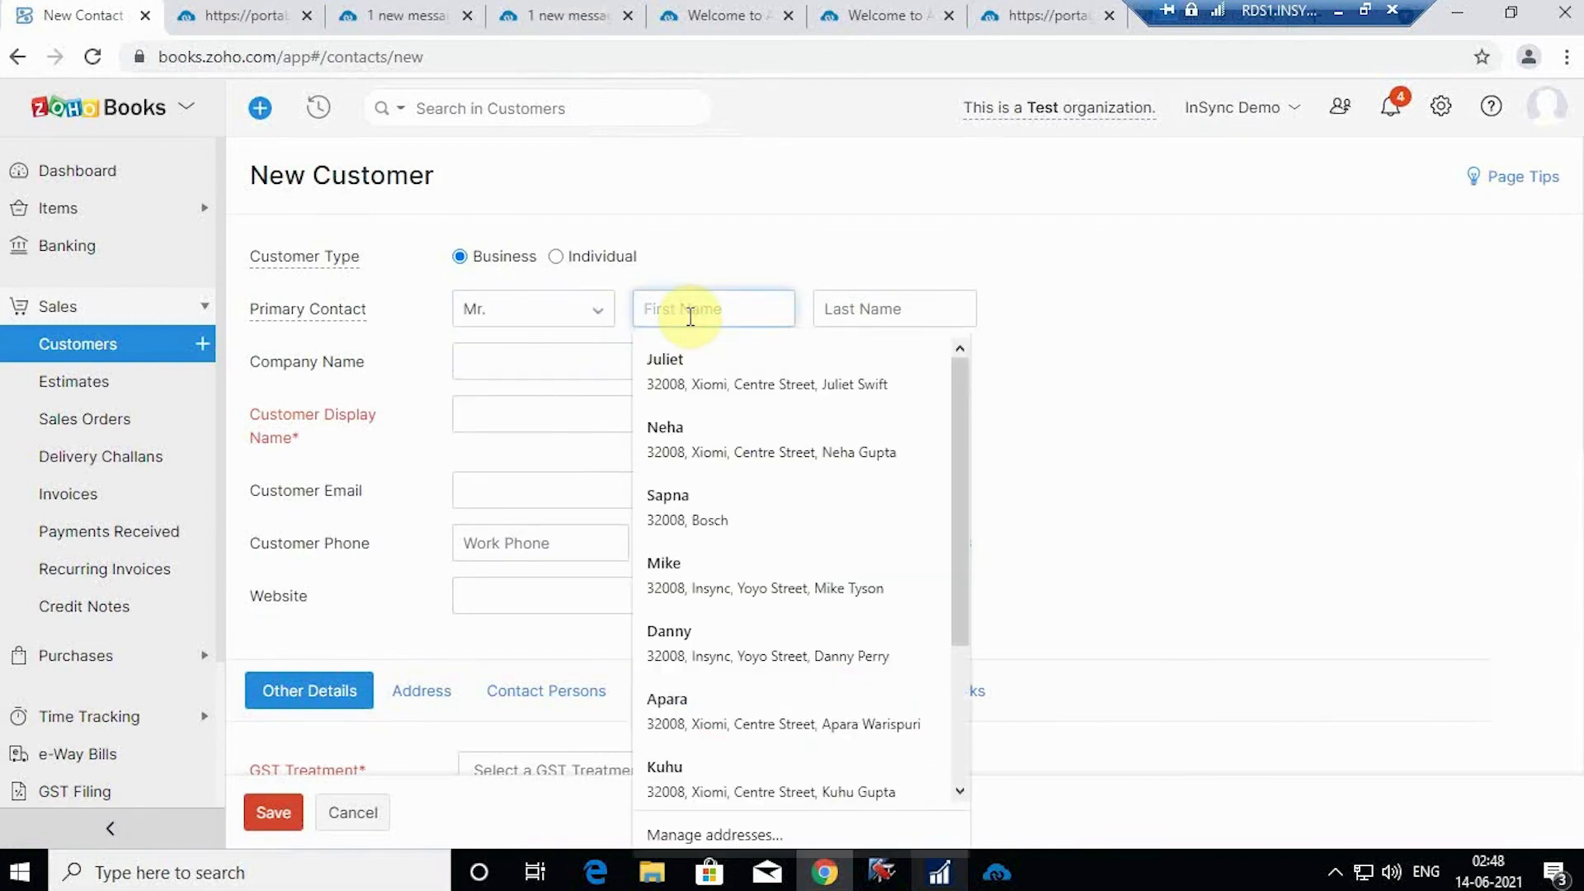
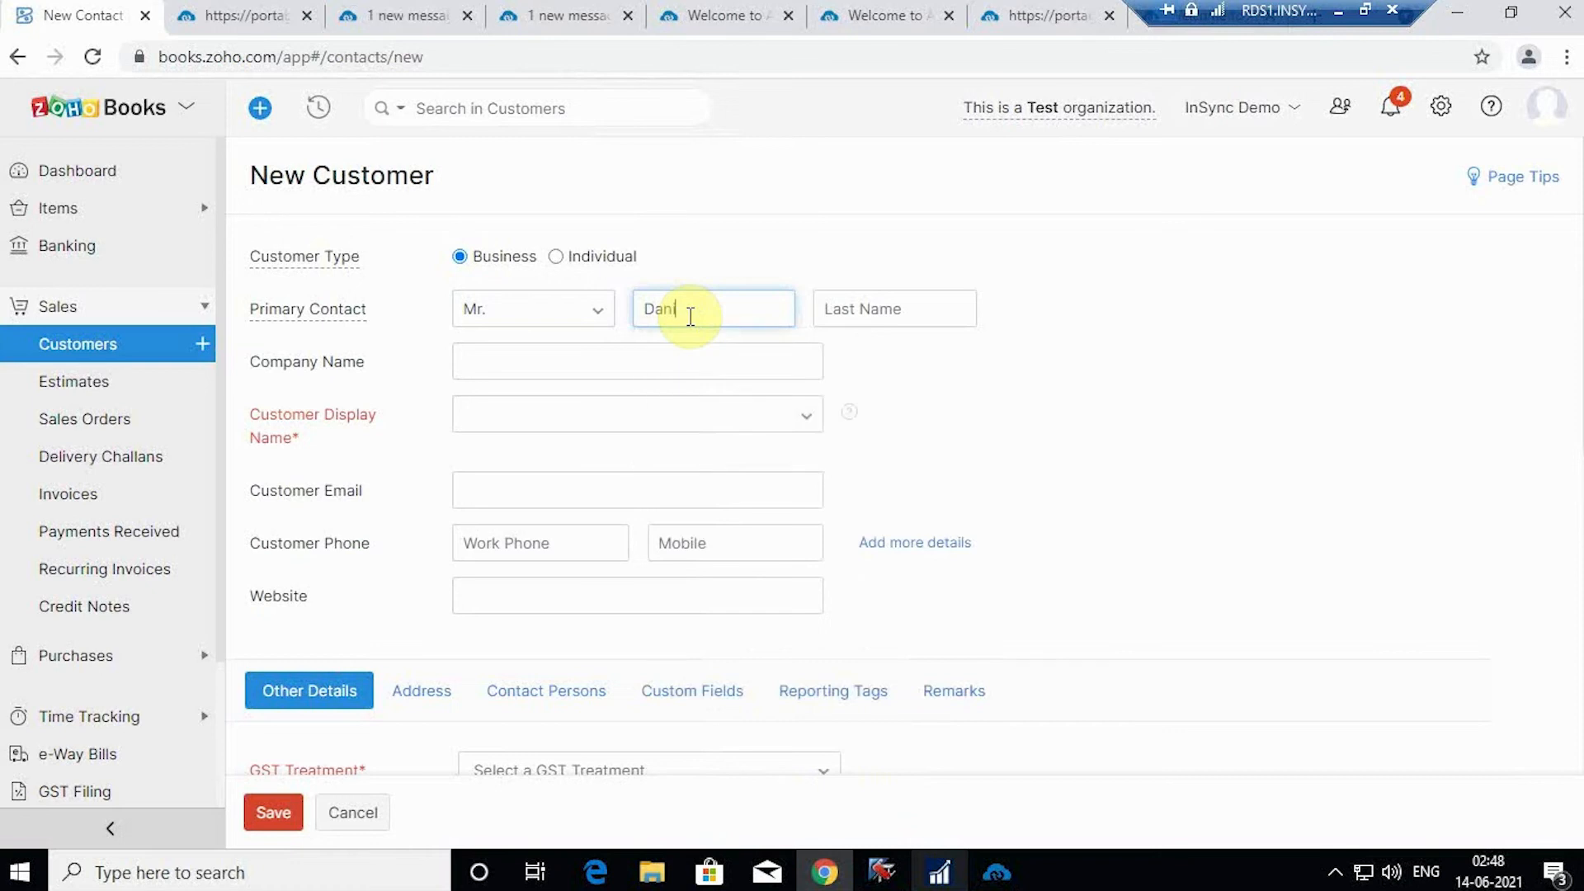
left_click(922, 315)
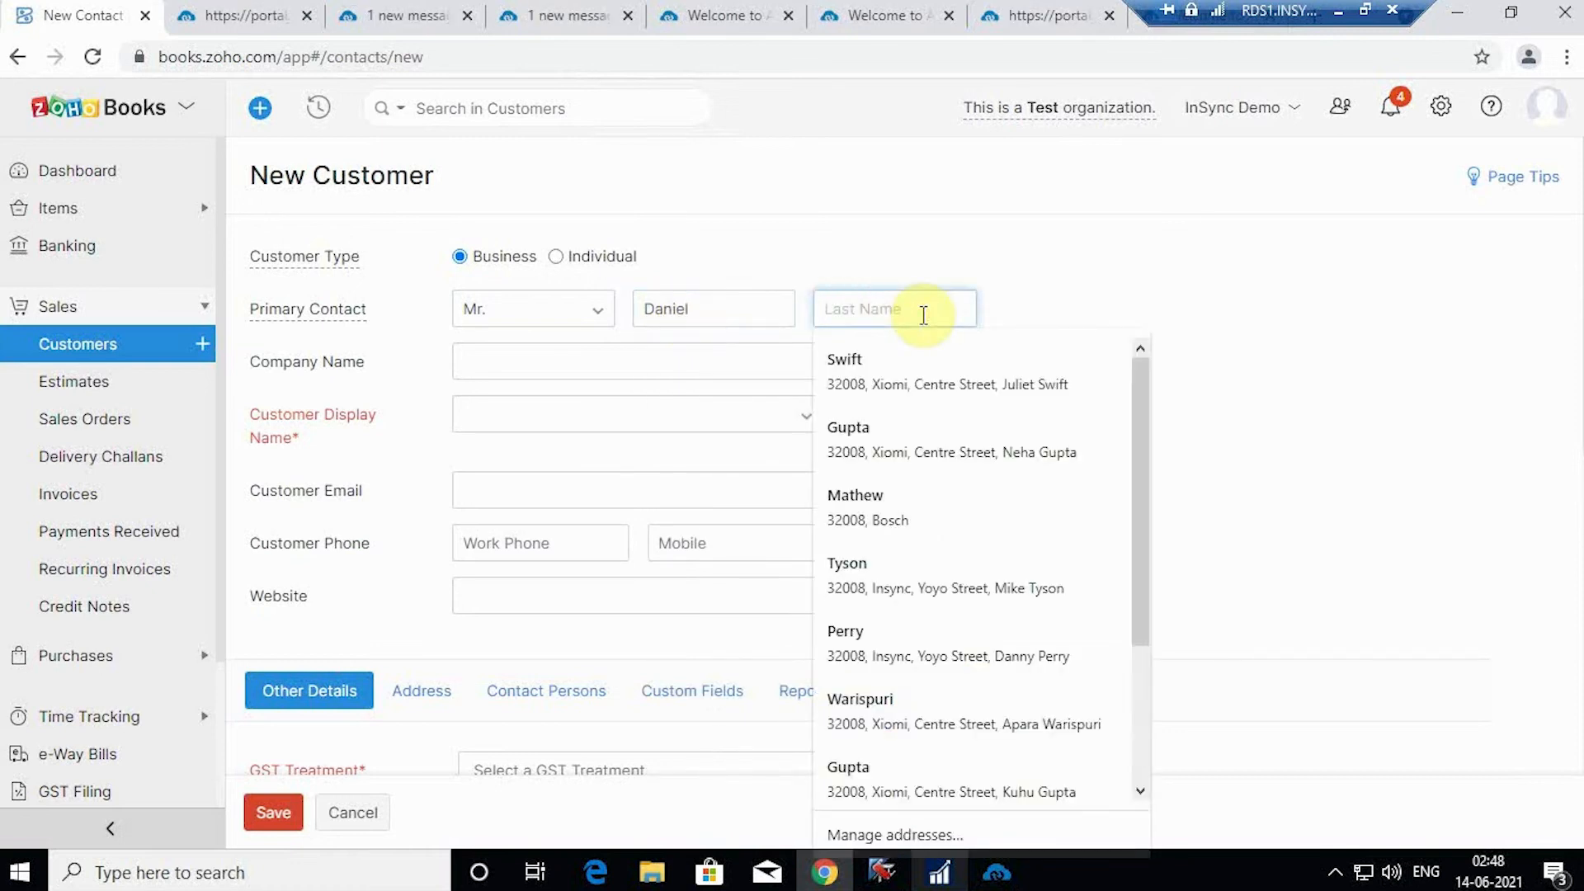
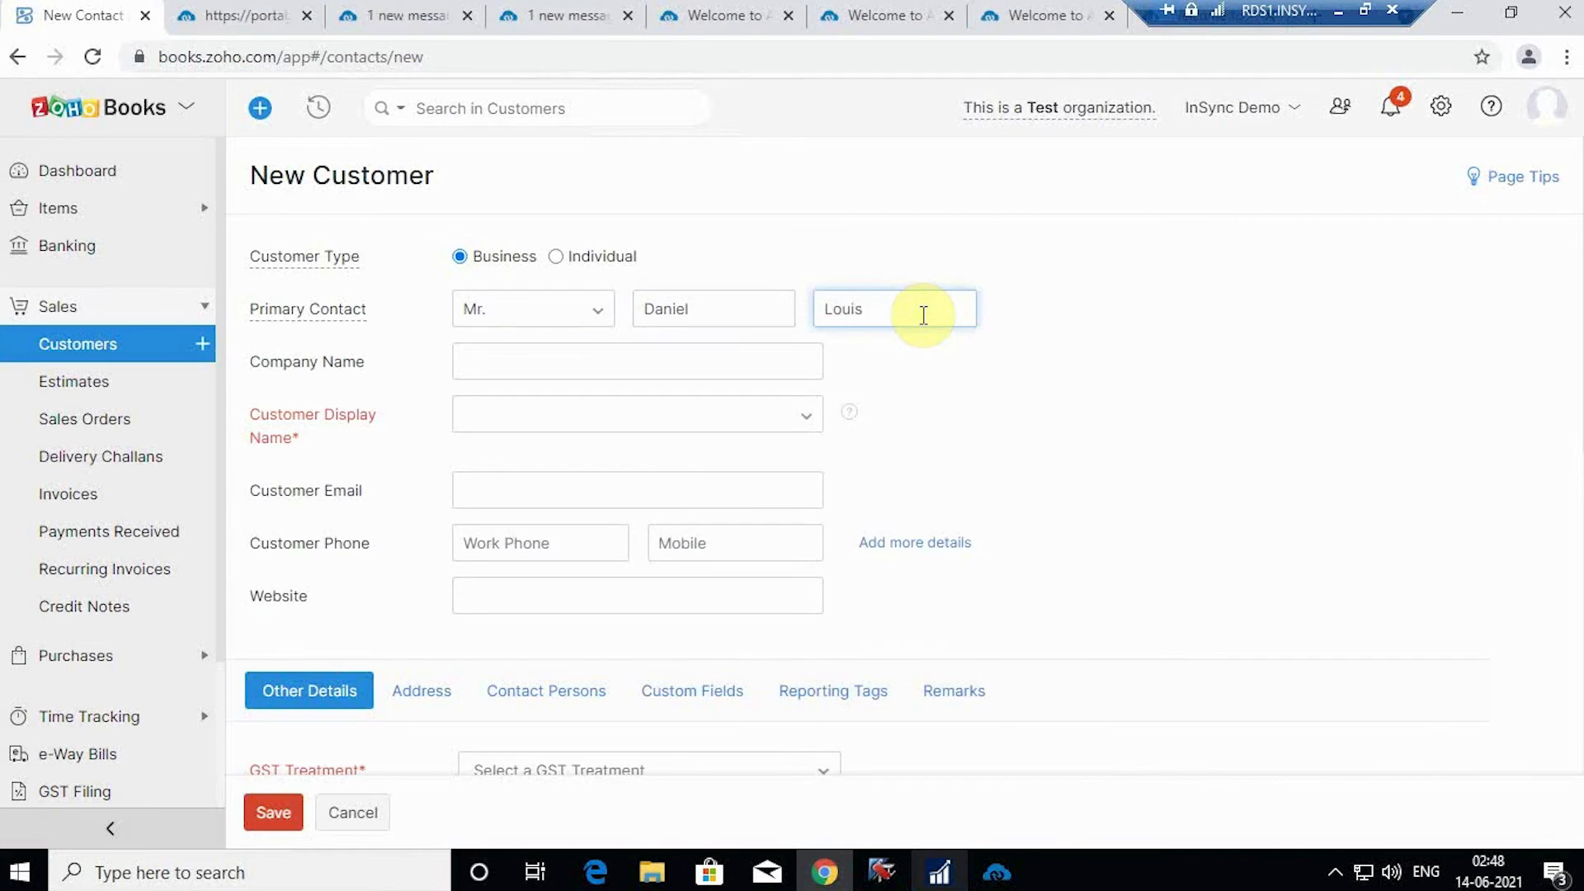
left_click(774, 355)
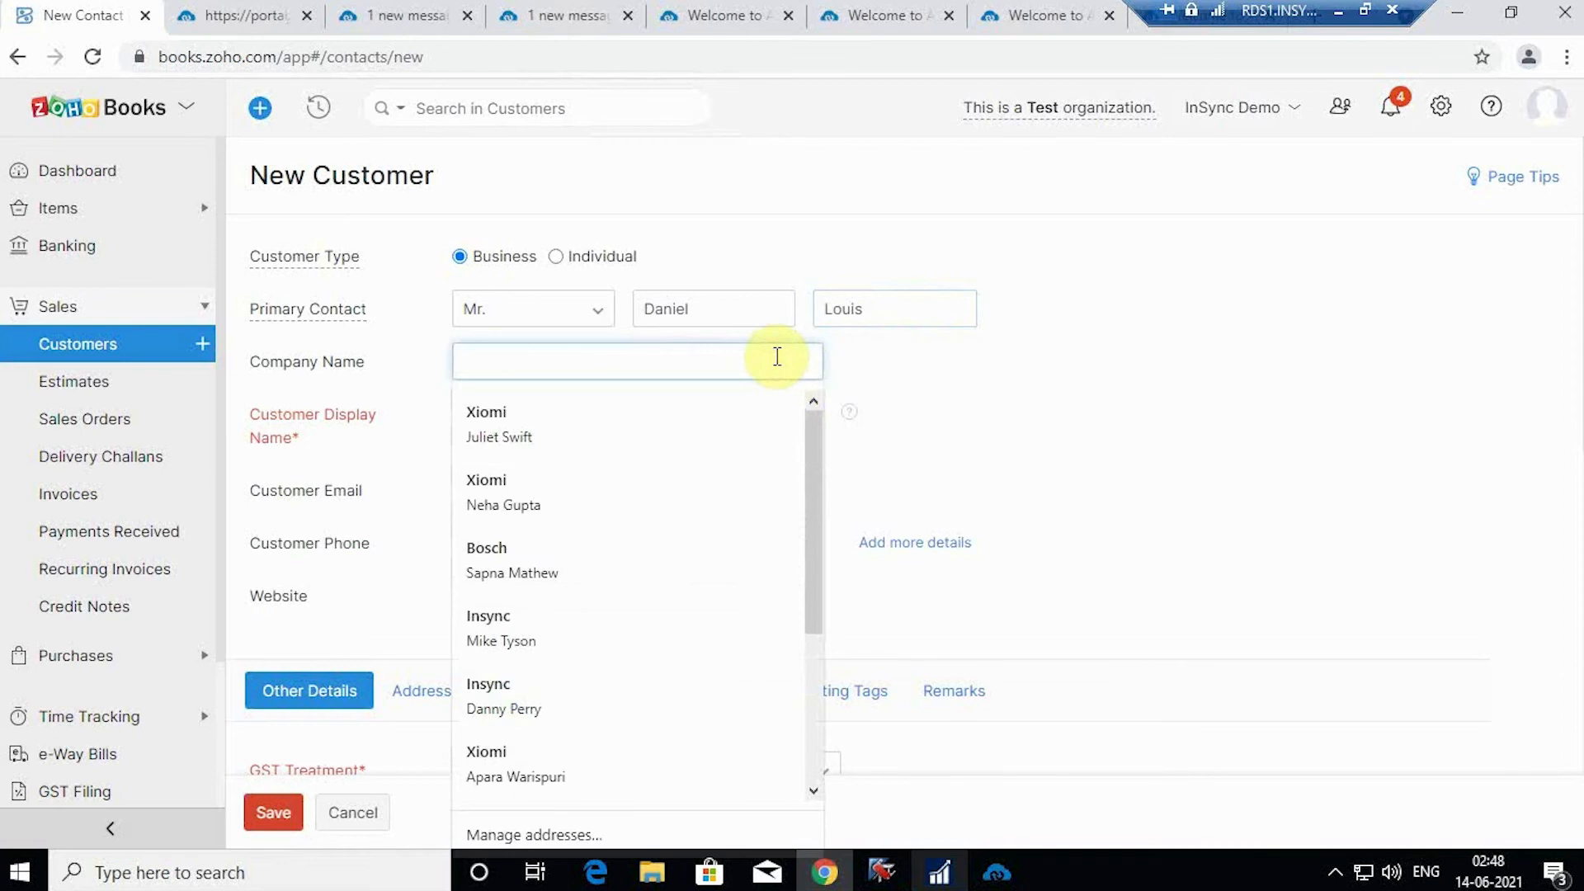
type("Lo")
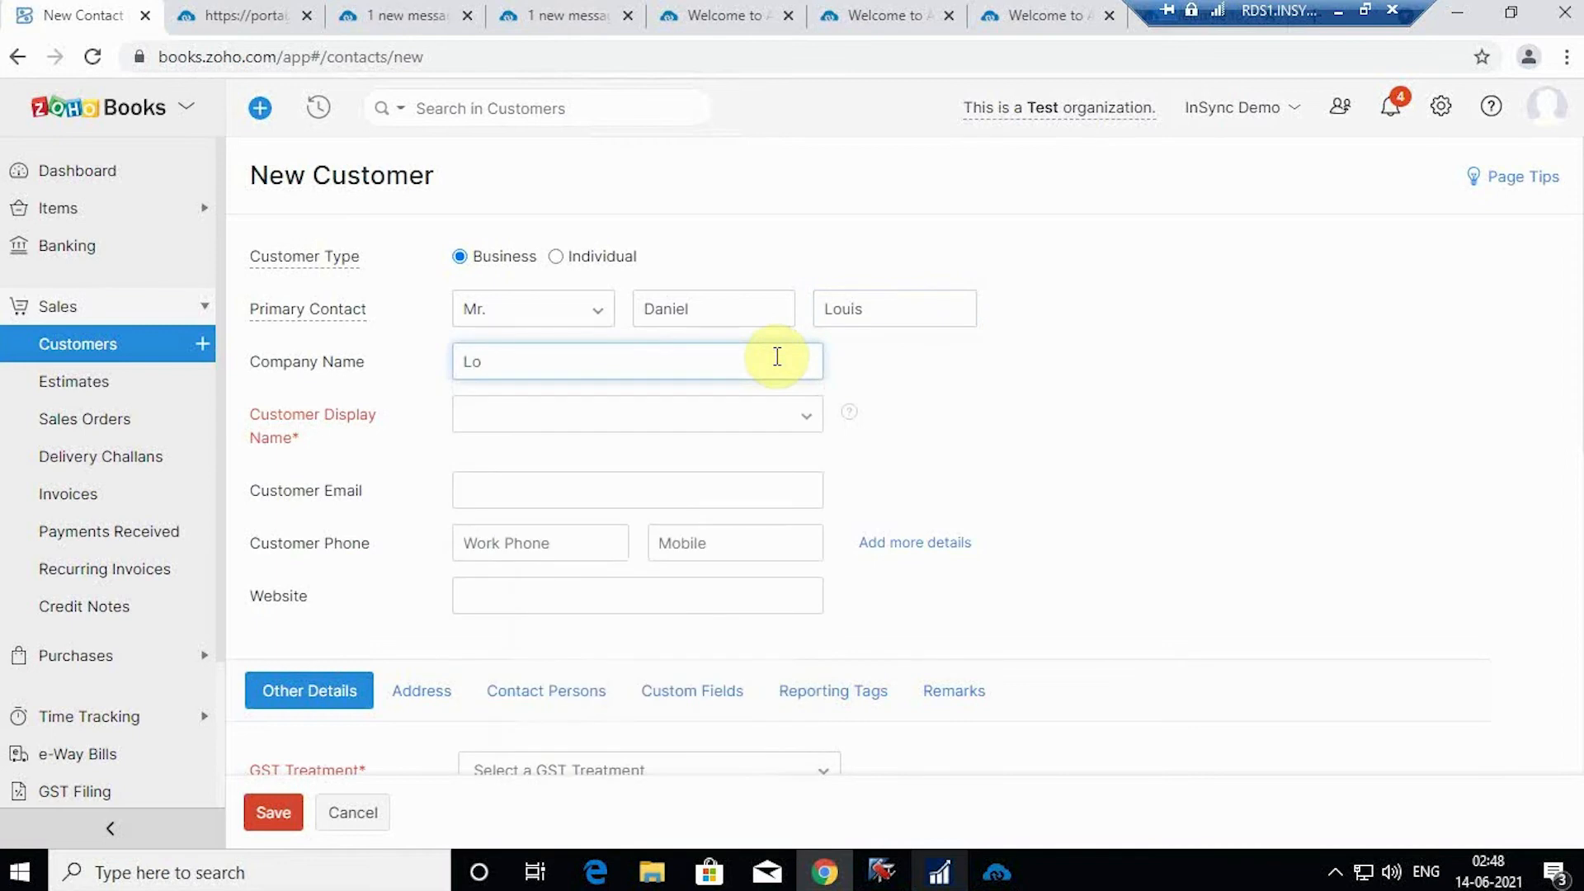
type("uis and Group")
Step: Enter the customer's email address and work phone number
left_click(676, 482)
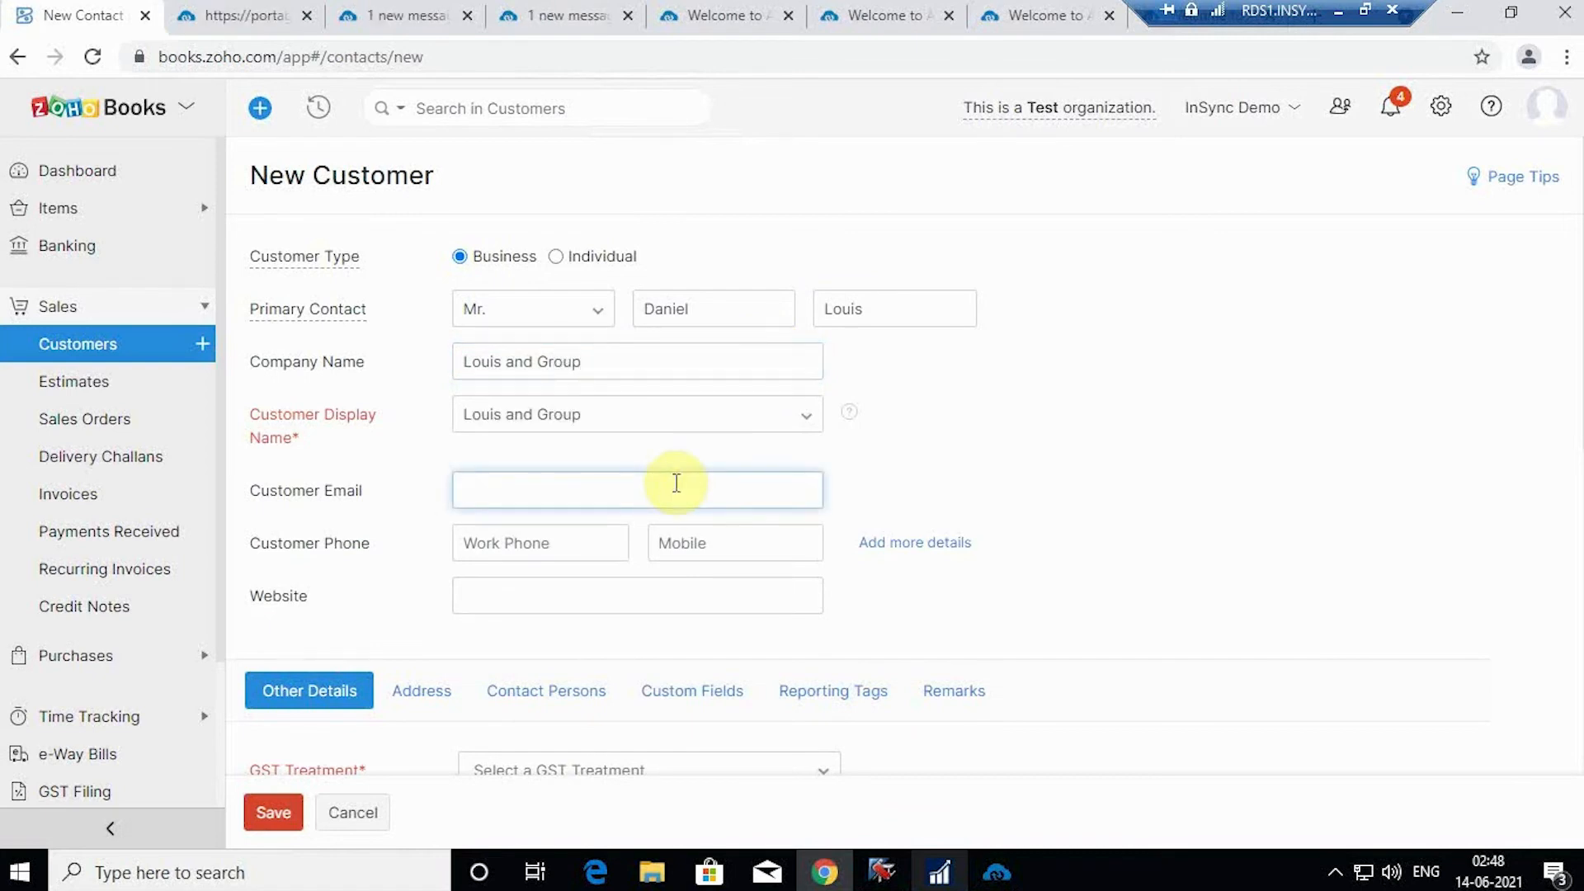
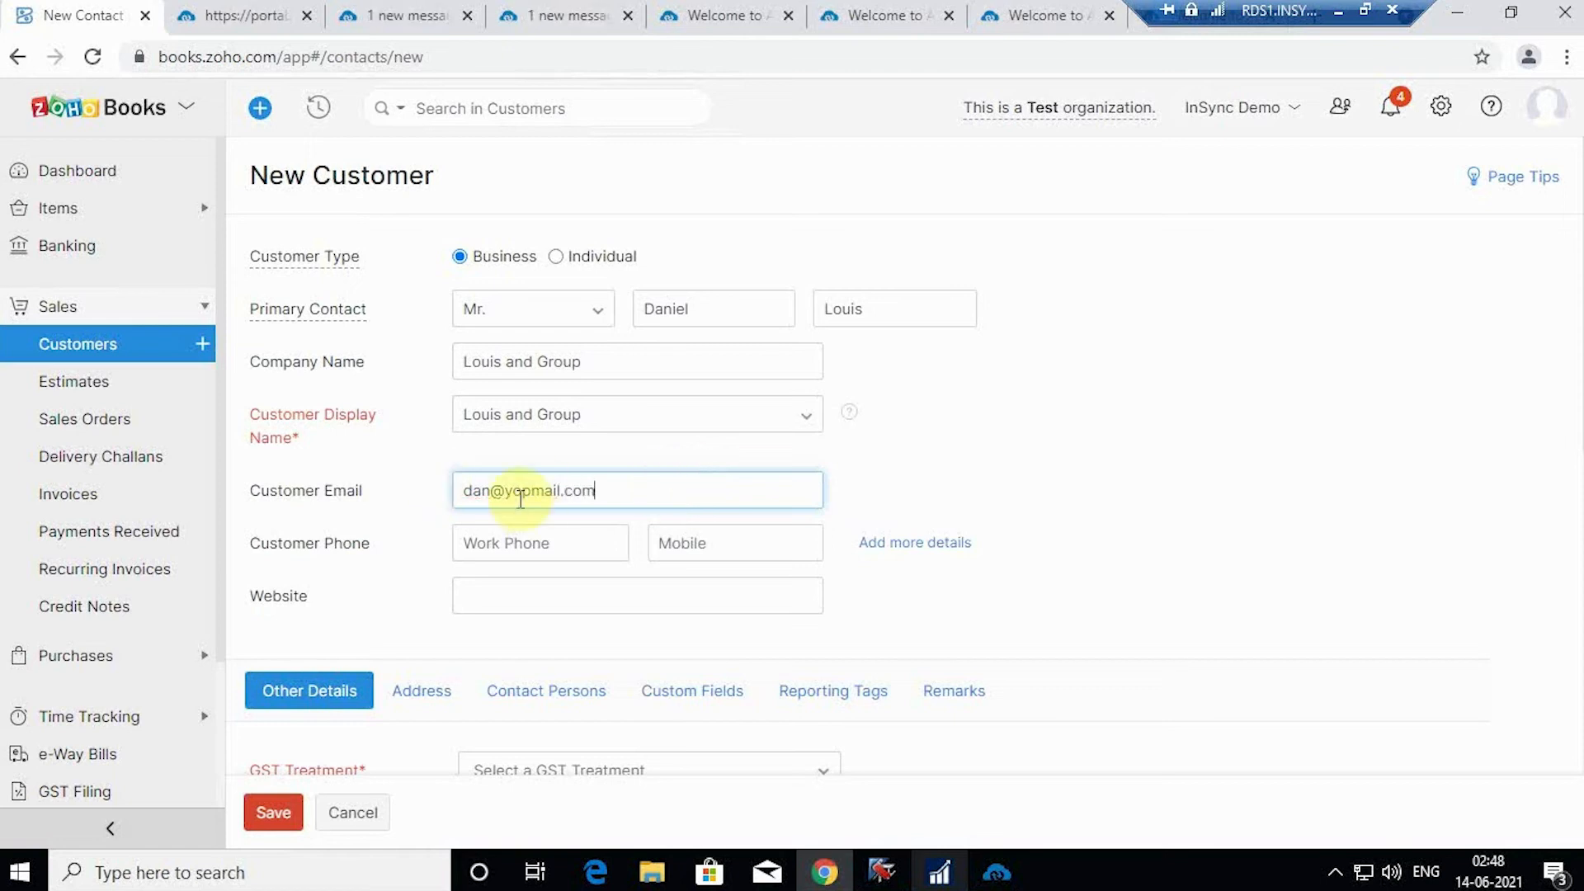
left_click(495, 491)
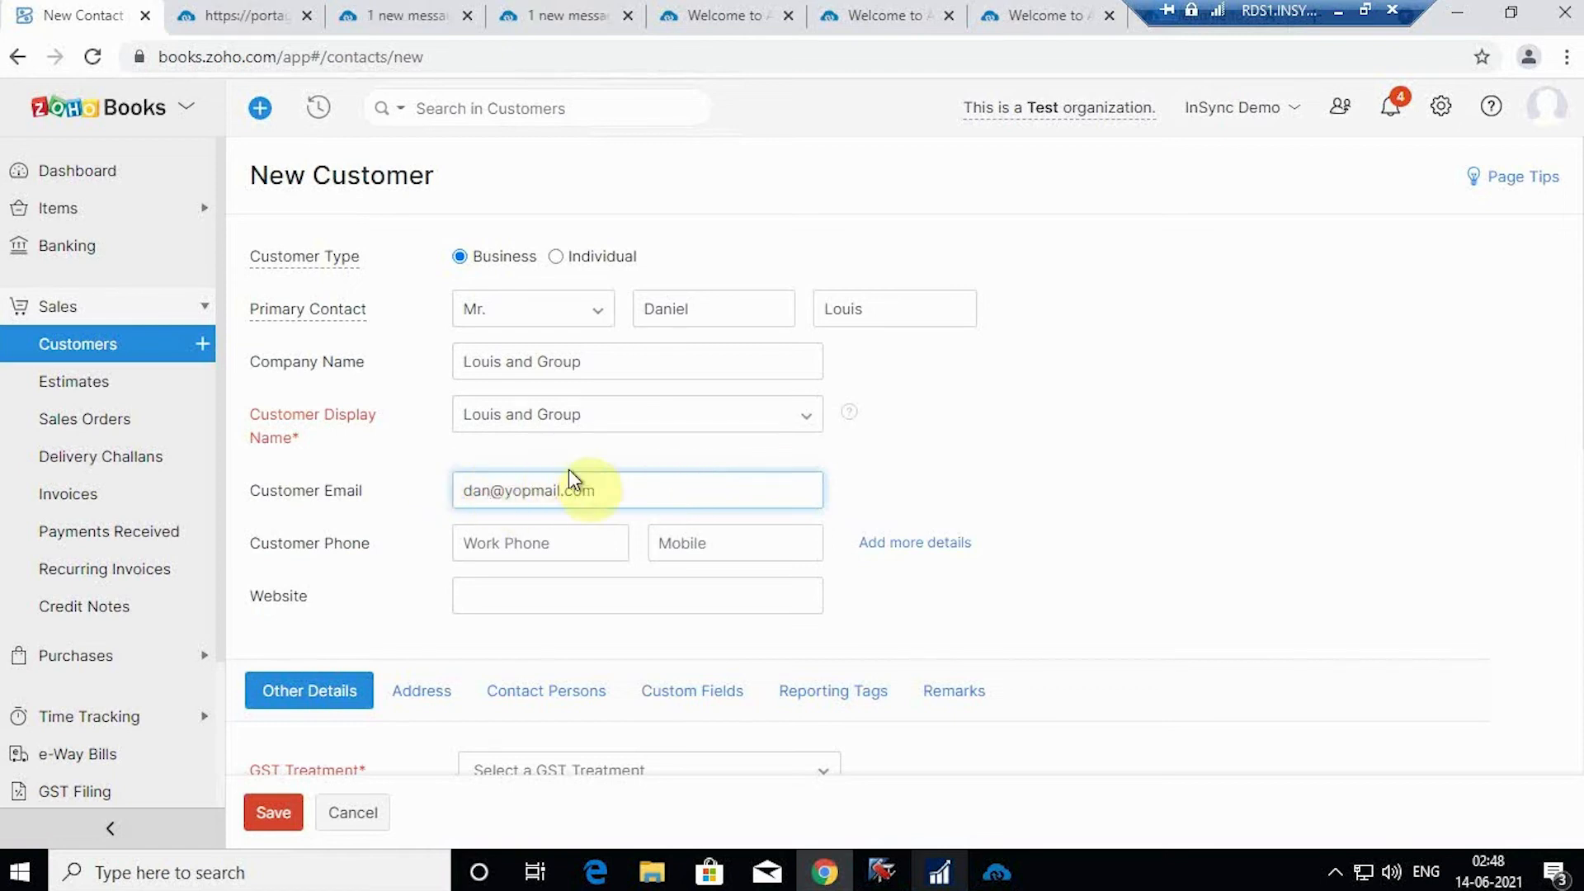
type("23")
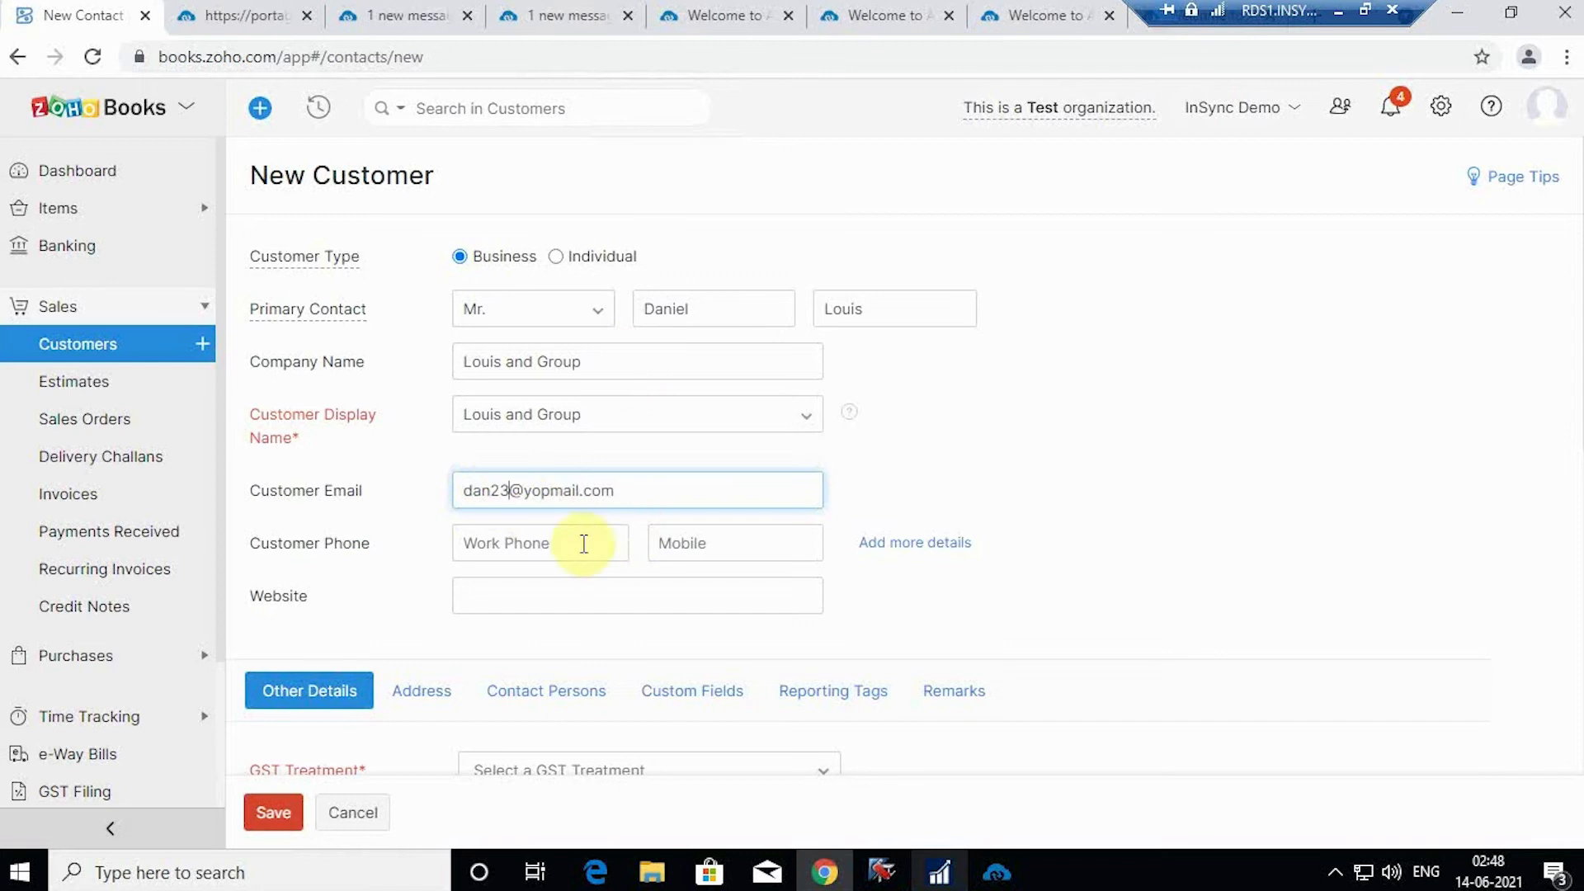
left_click(581, 545)
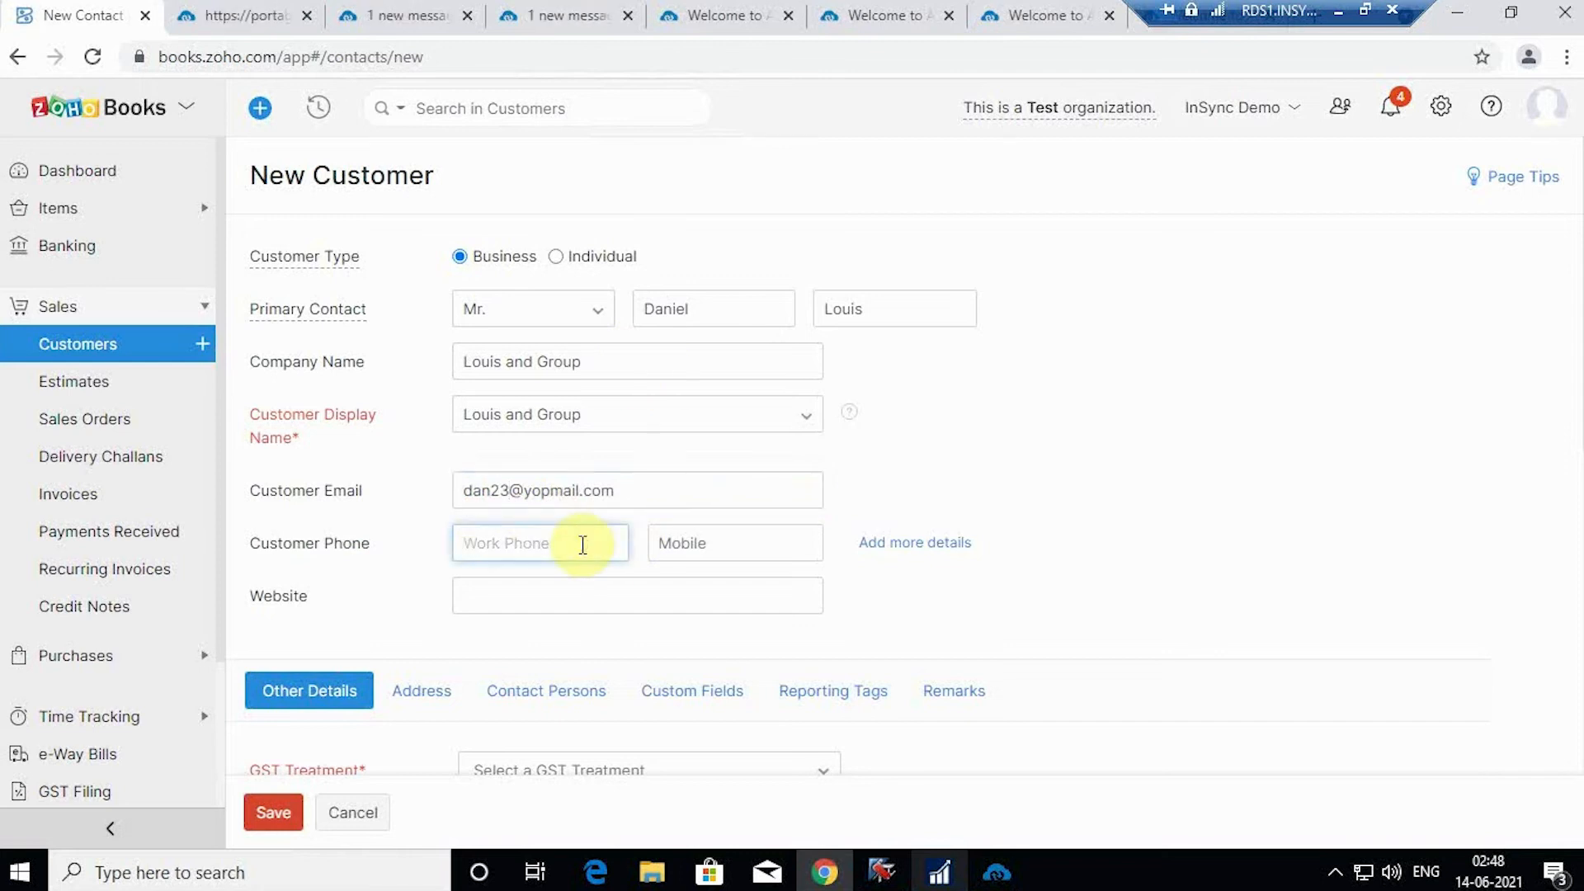
type("5554700987")
Step: Set GST Treatment to Overseas and bring up the address fields
scroll(683, 540, "down", 3)
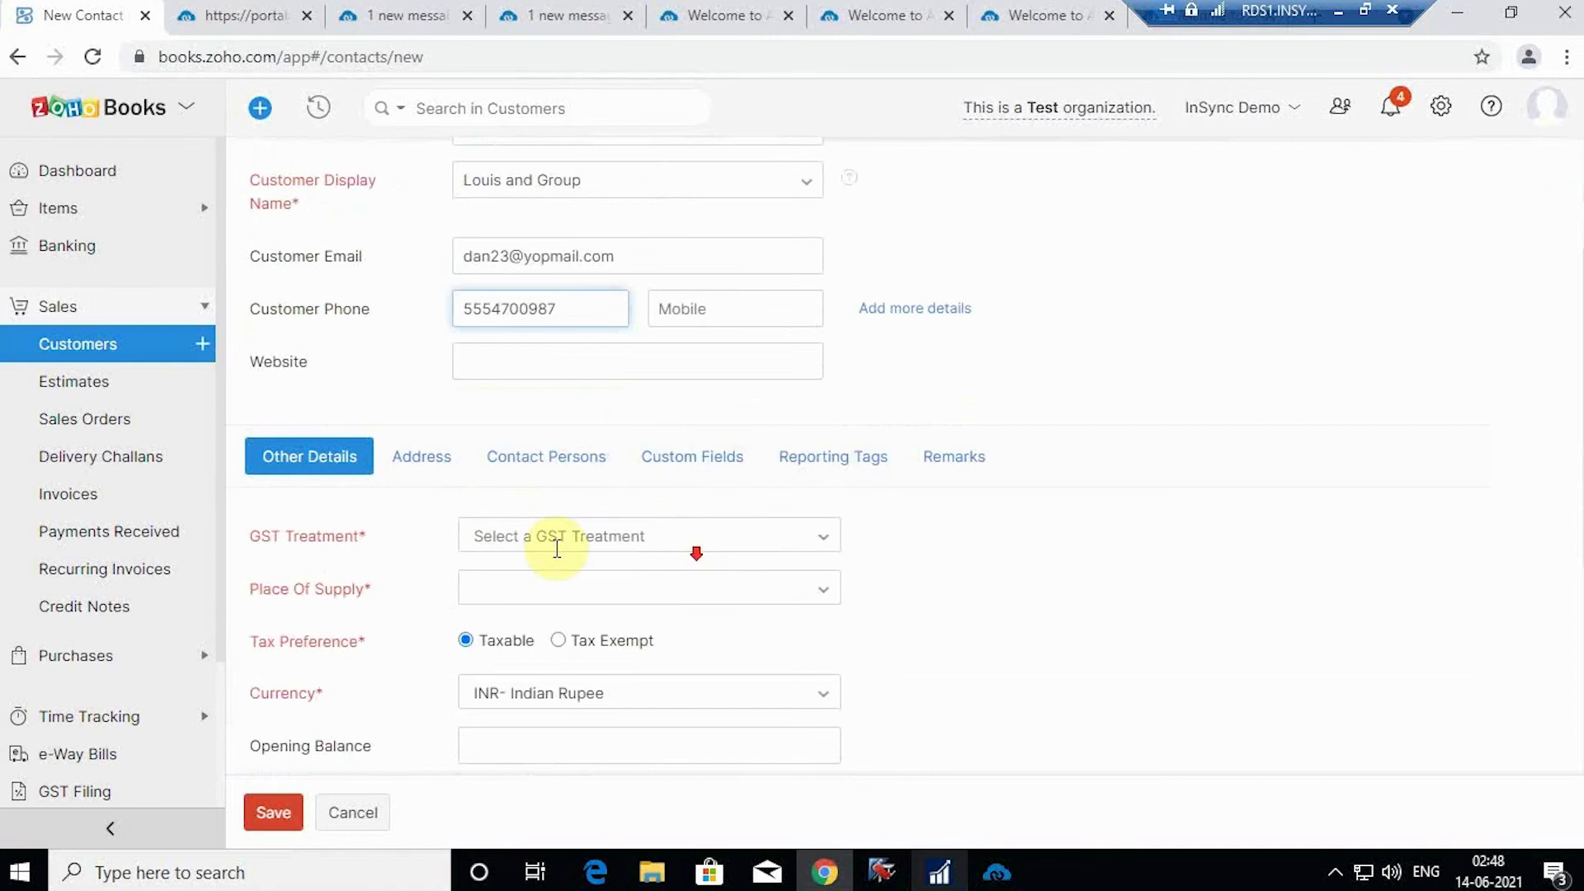
left_click(823, 537)
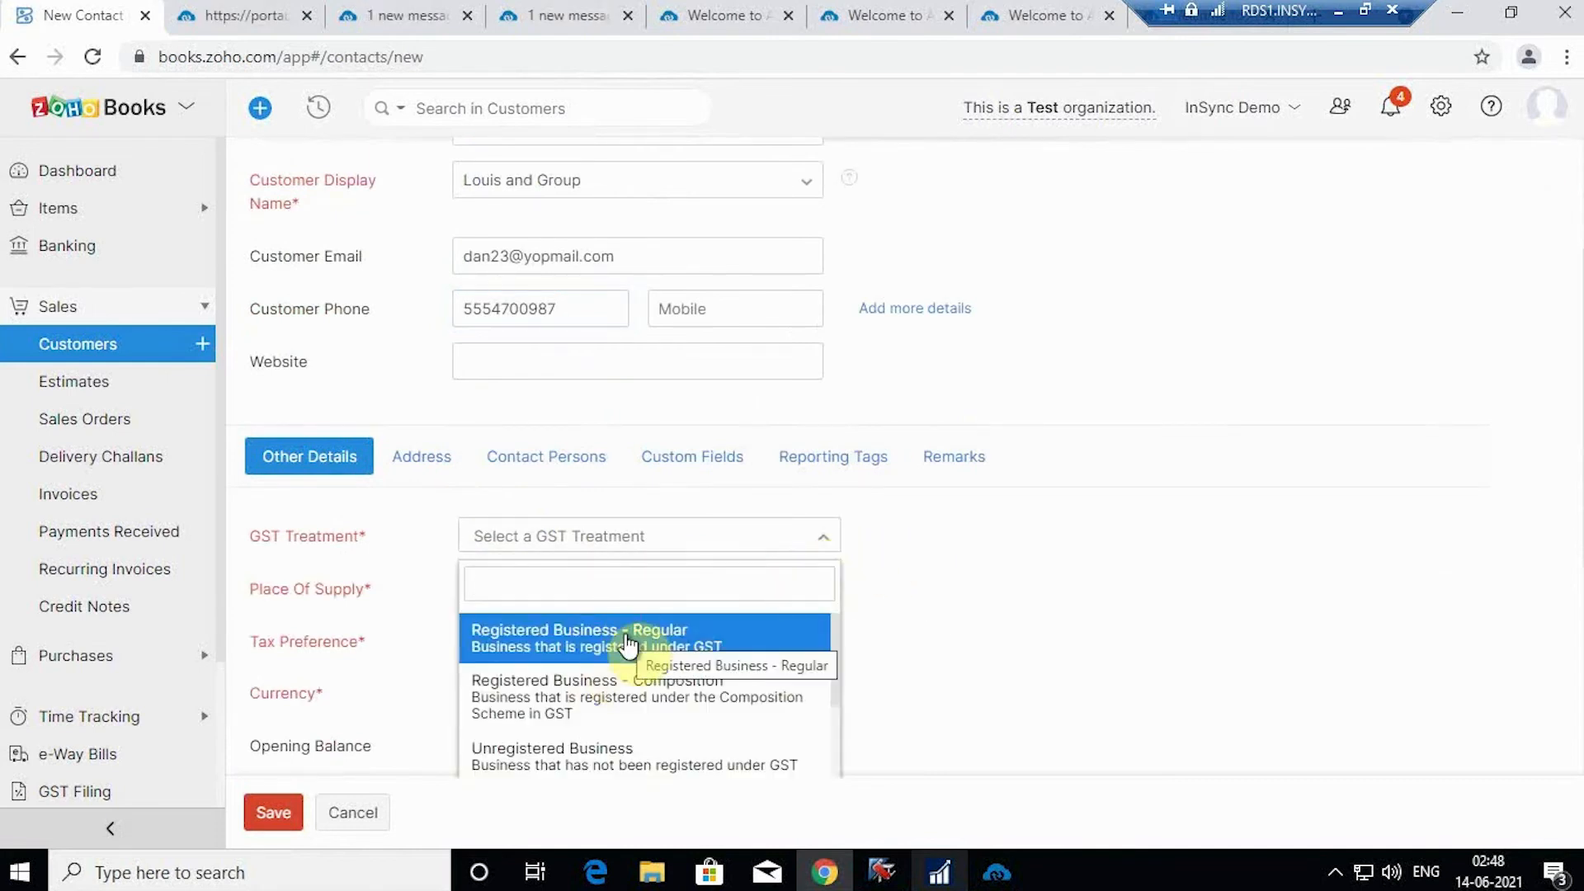
scroll(631, 645, "down", 3)
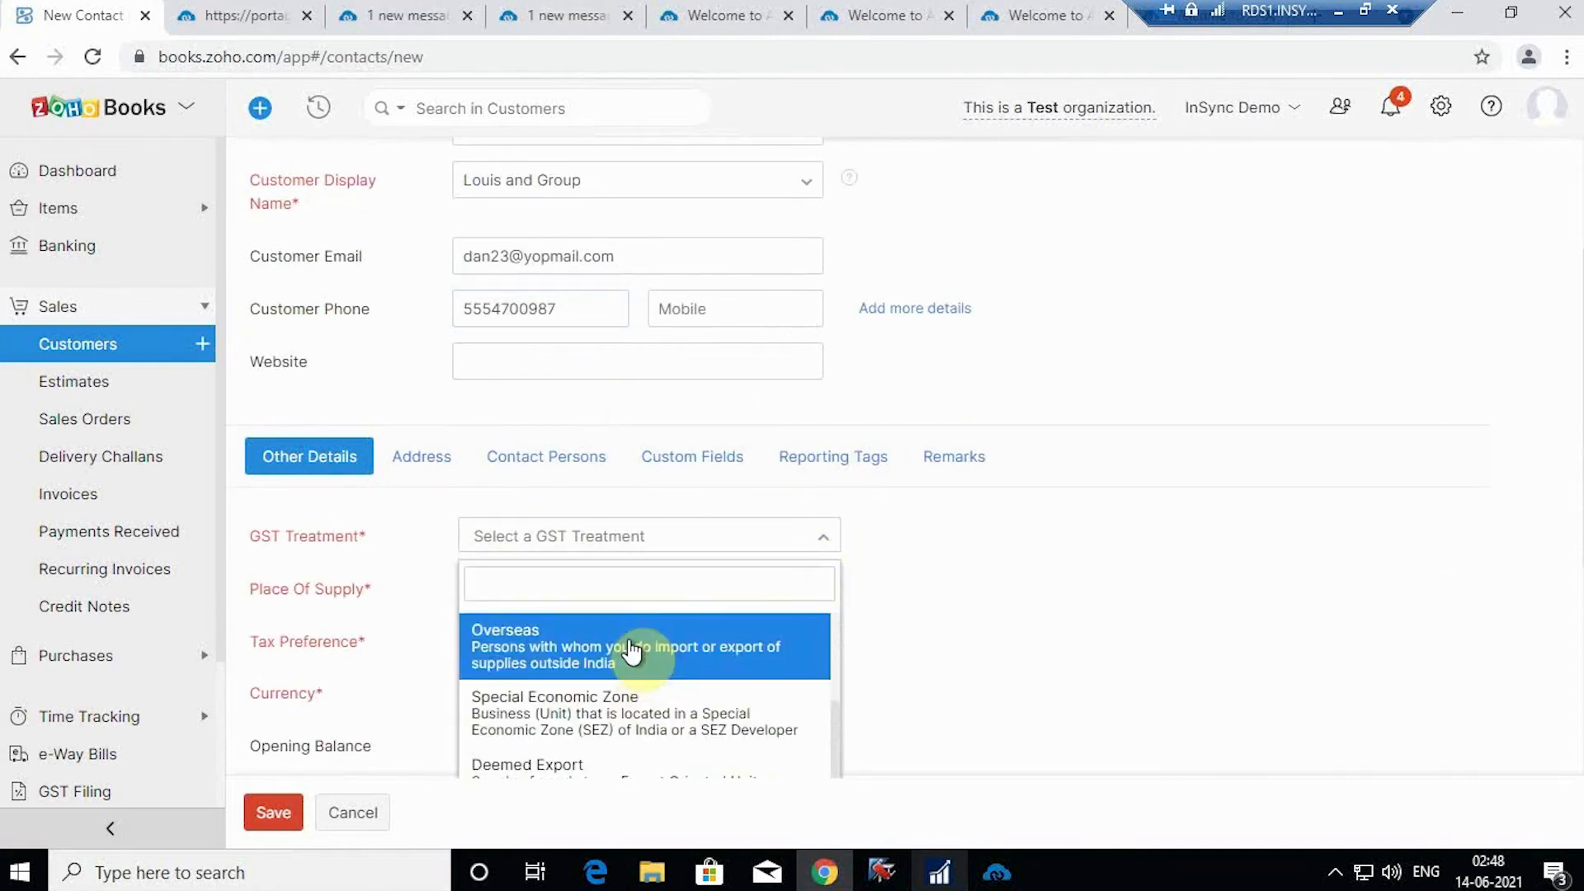
left_click(631, 648)
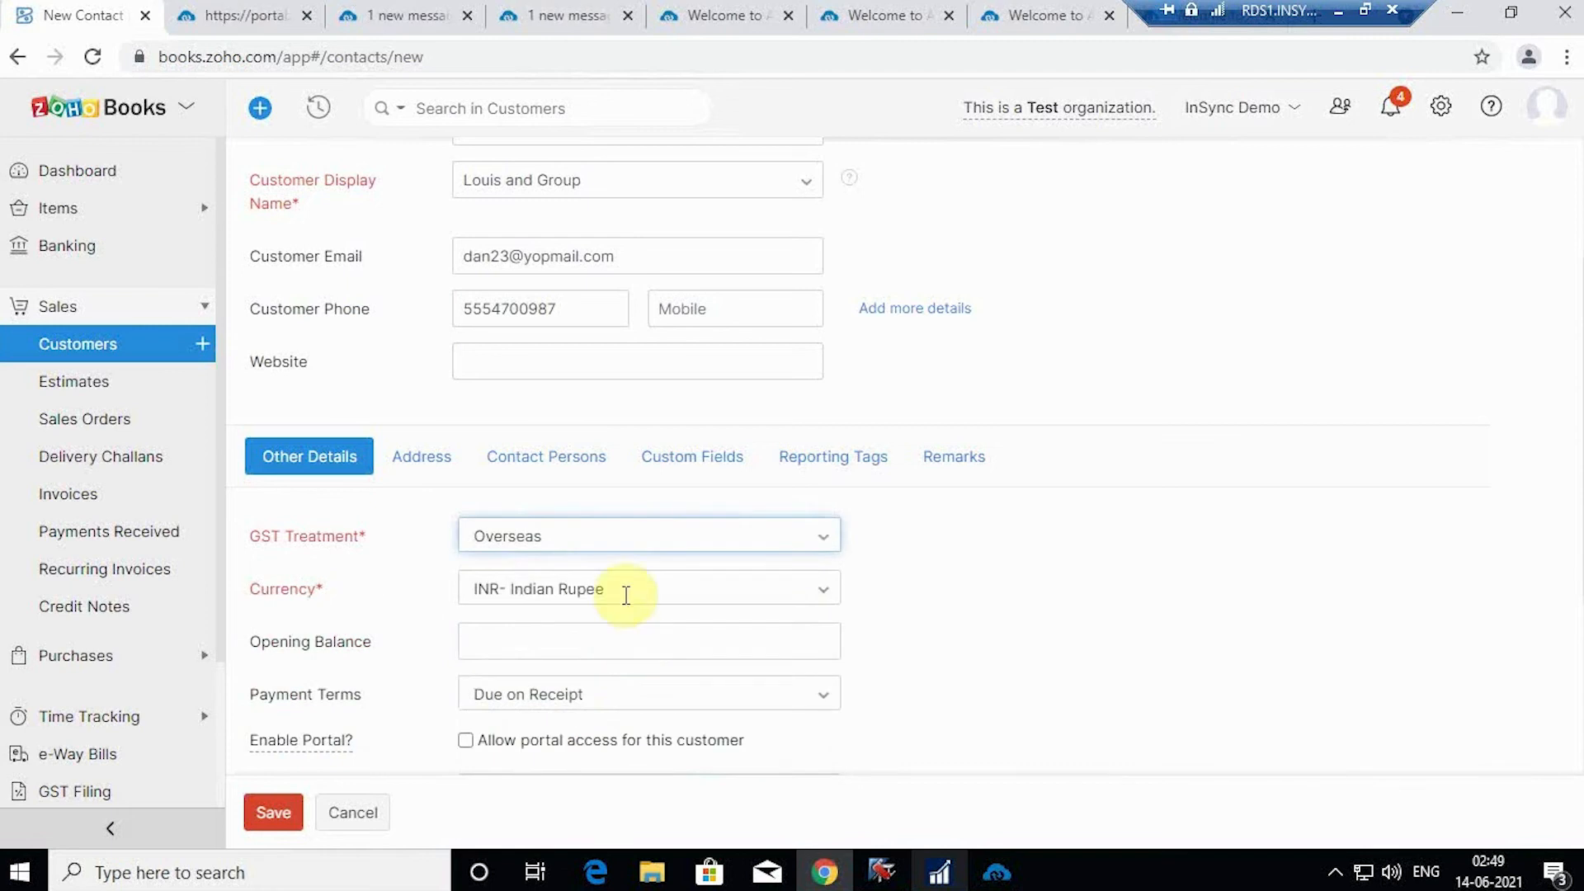
left_click(435, 470)
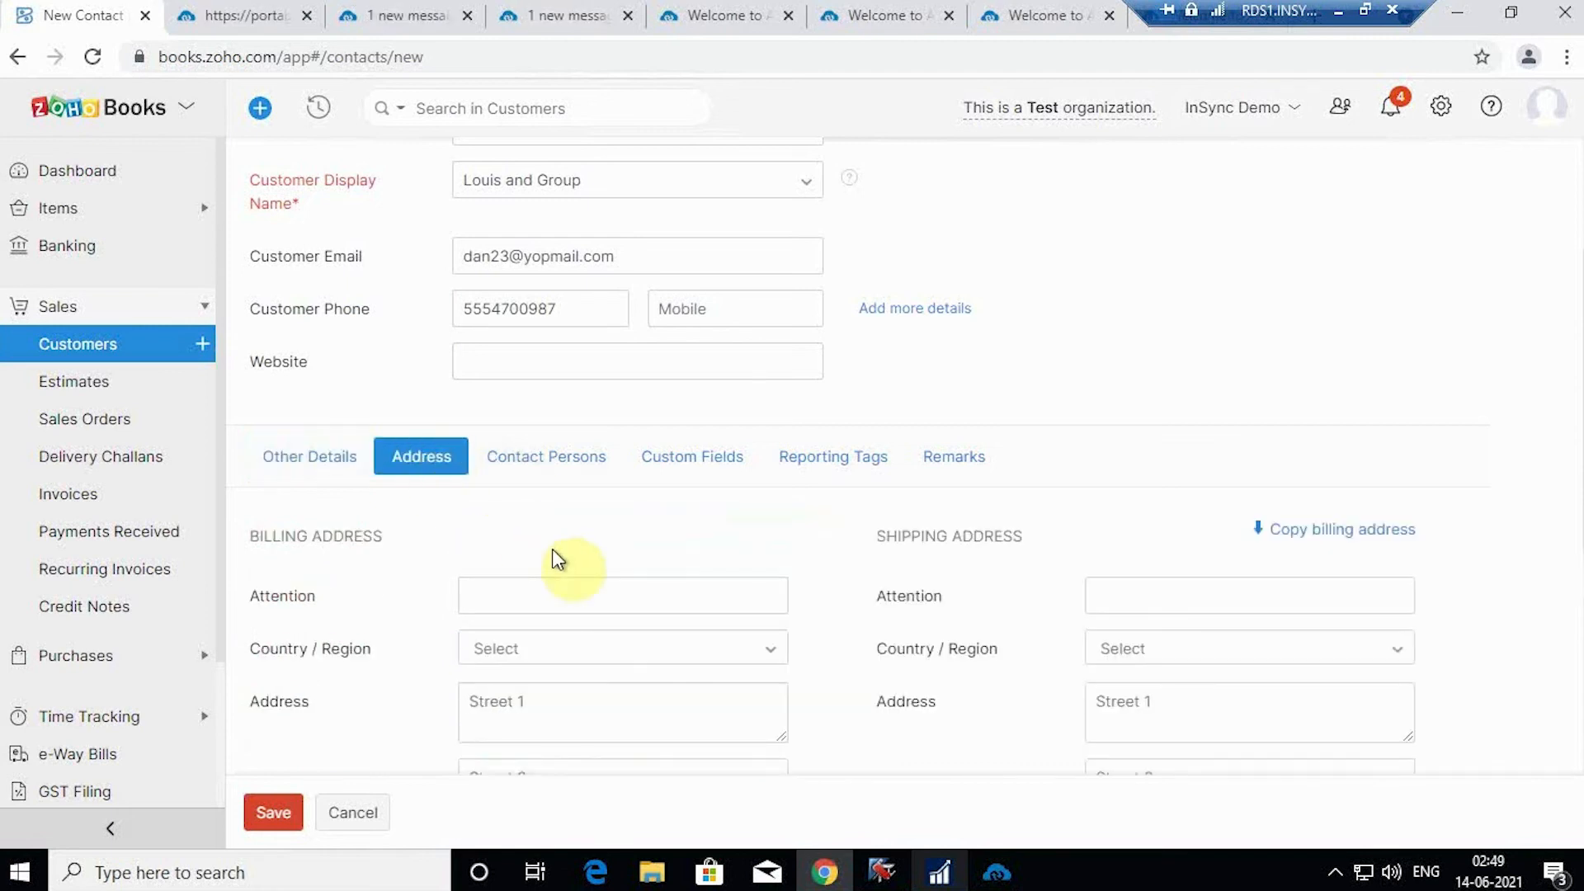
Step: Fill the billing Attention field with the company name Louis and Group
scroll(602, 573, "down", 1)
left_click(560, 477)
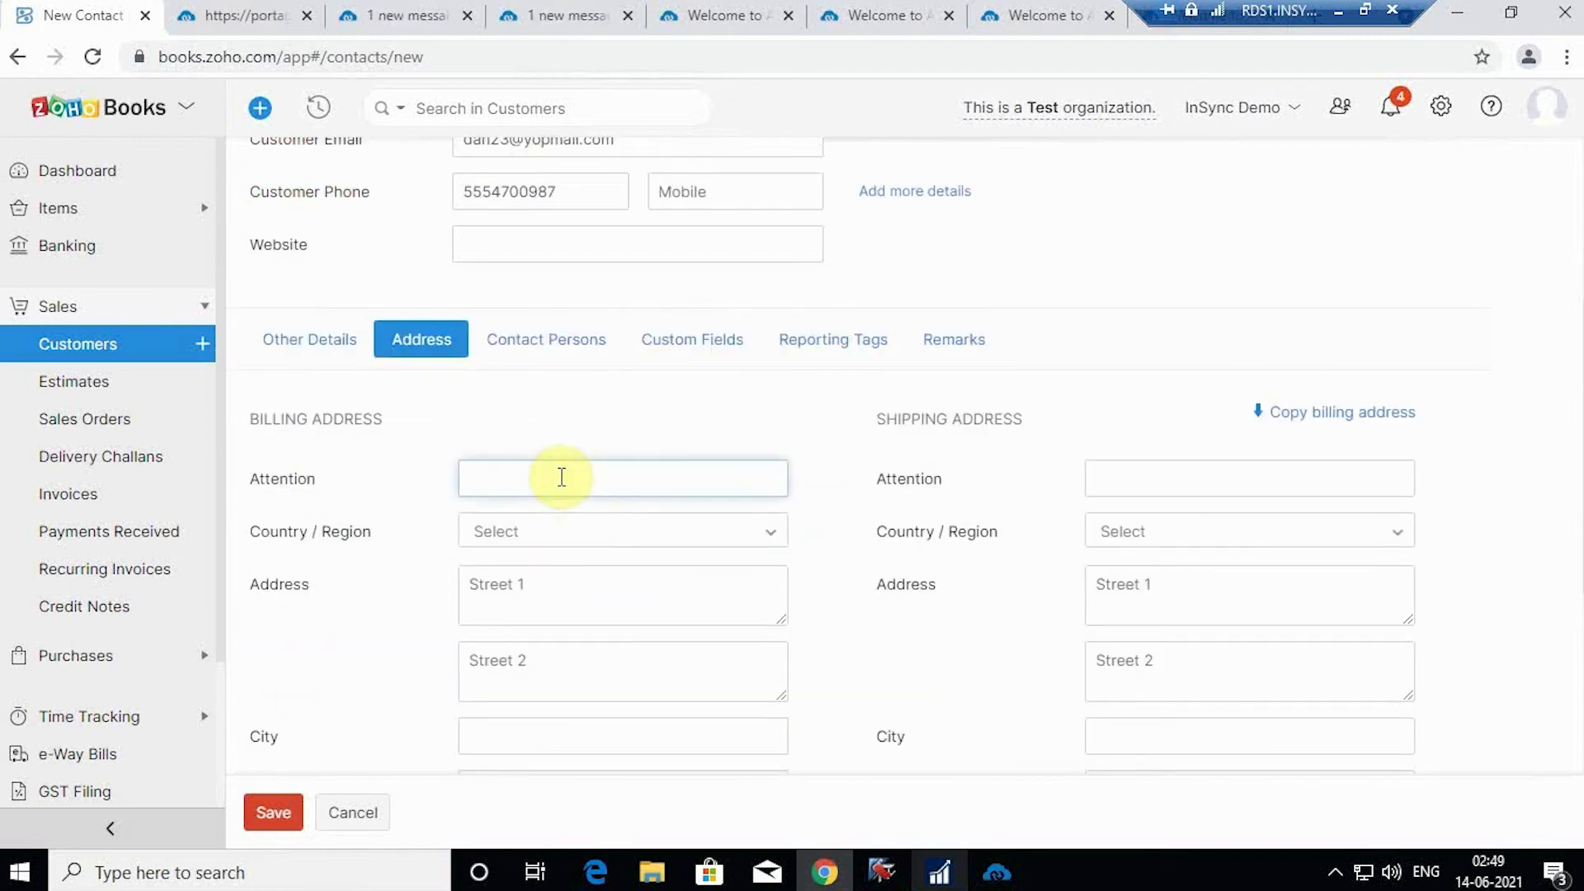
scroll(568, 450, "up", 2)
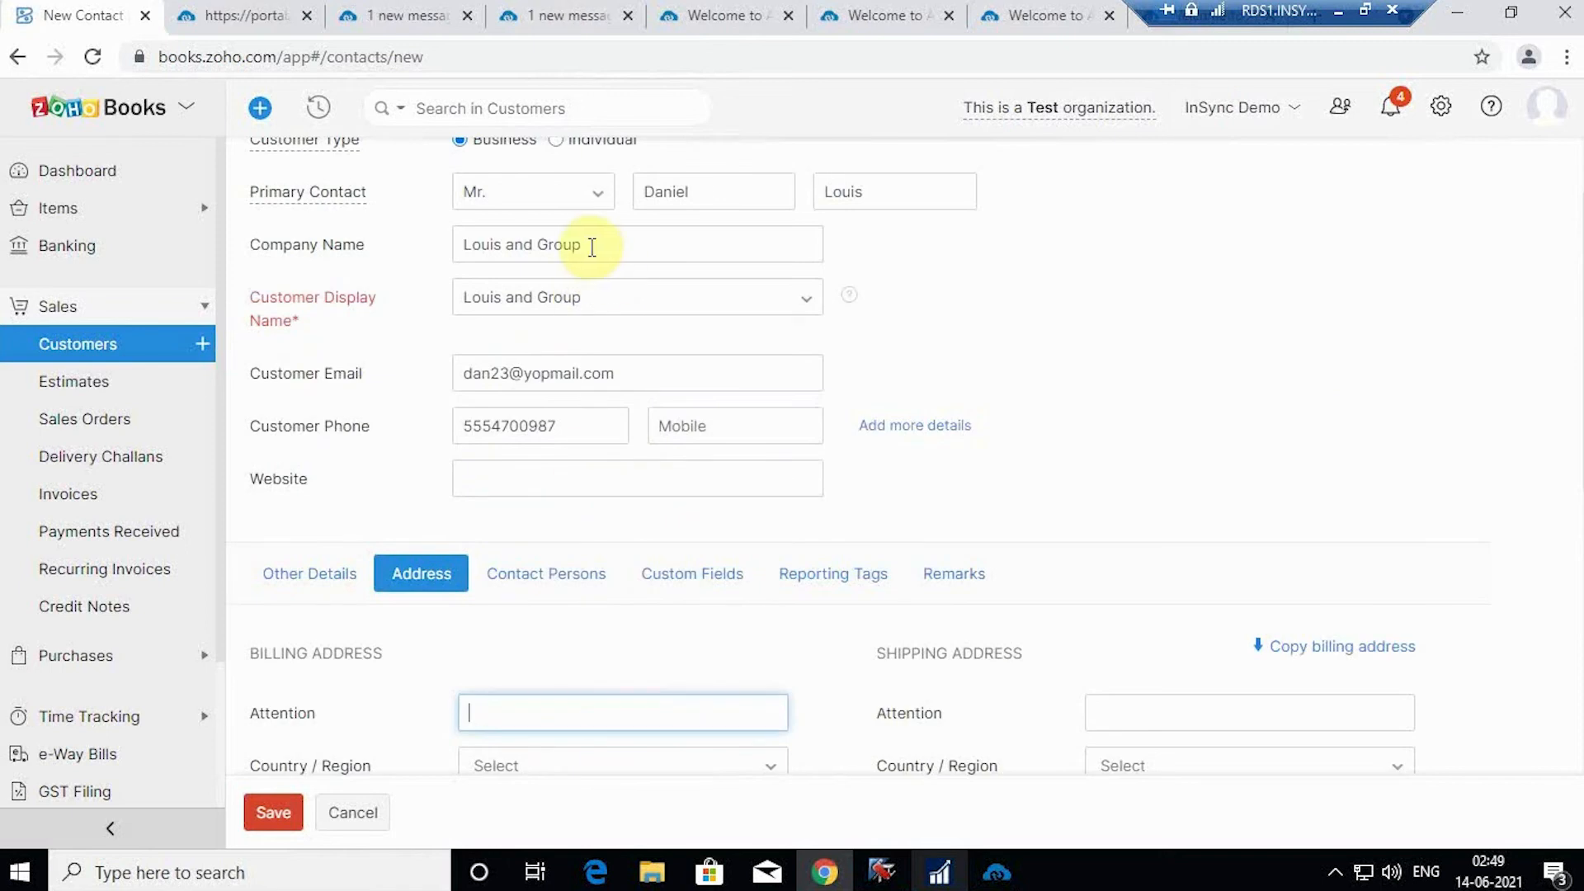
left_click_drag(587, 298, 382, 298)
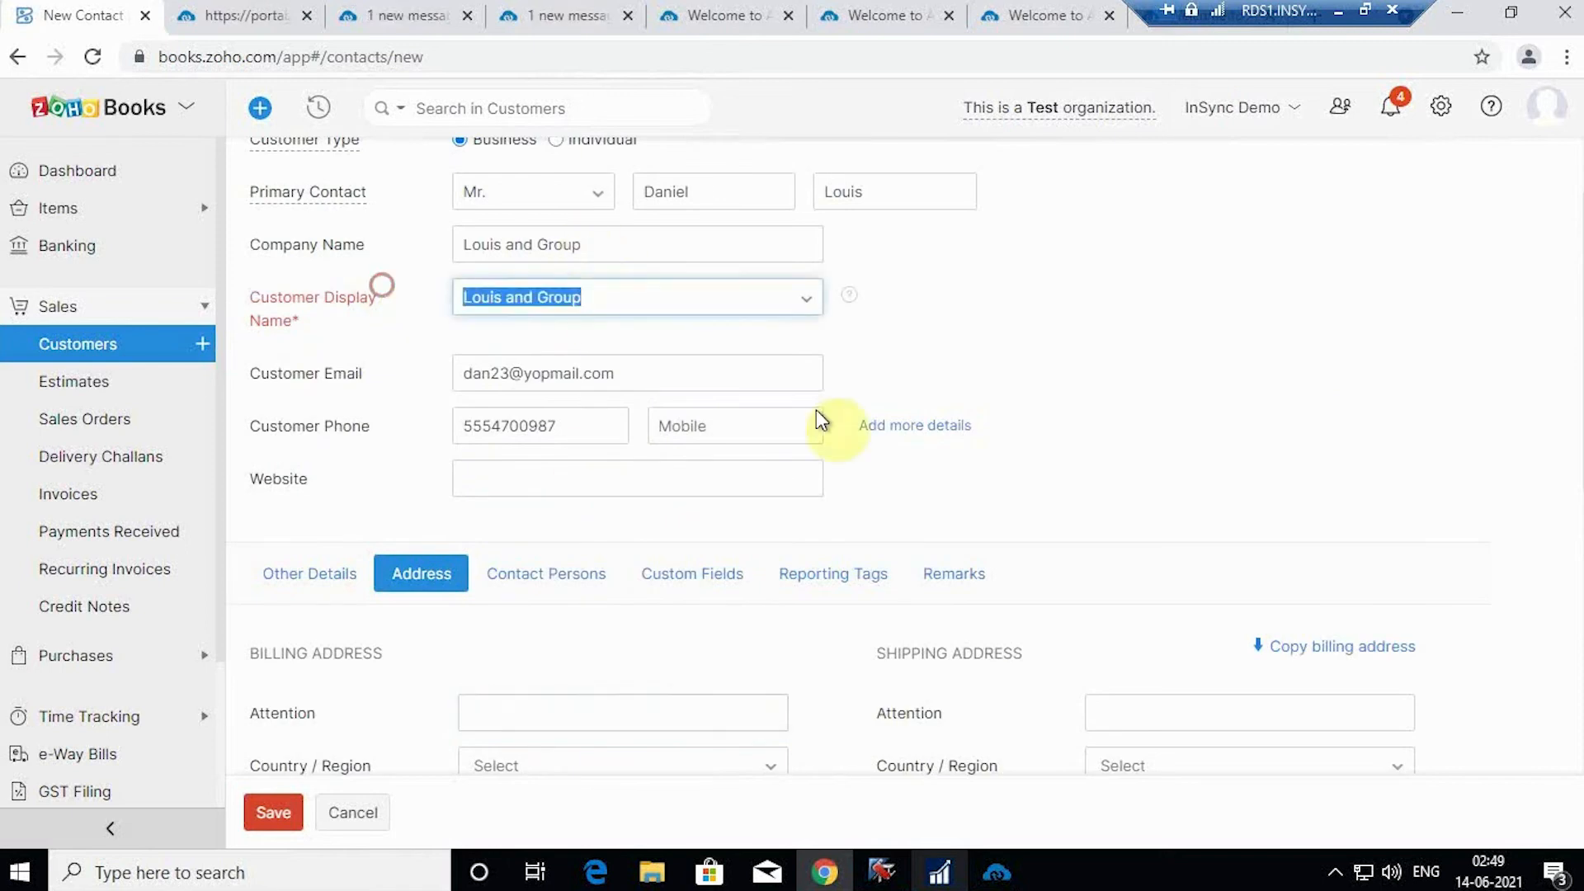
key("ctrl+c")
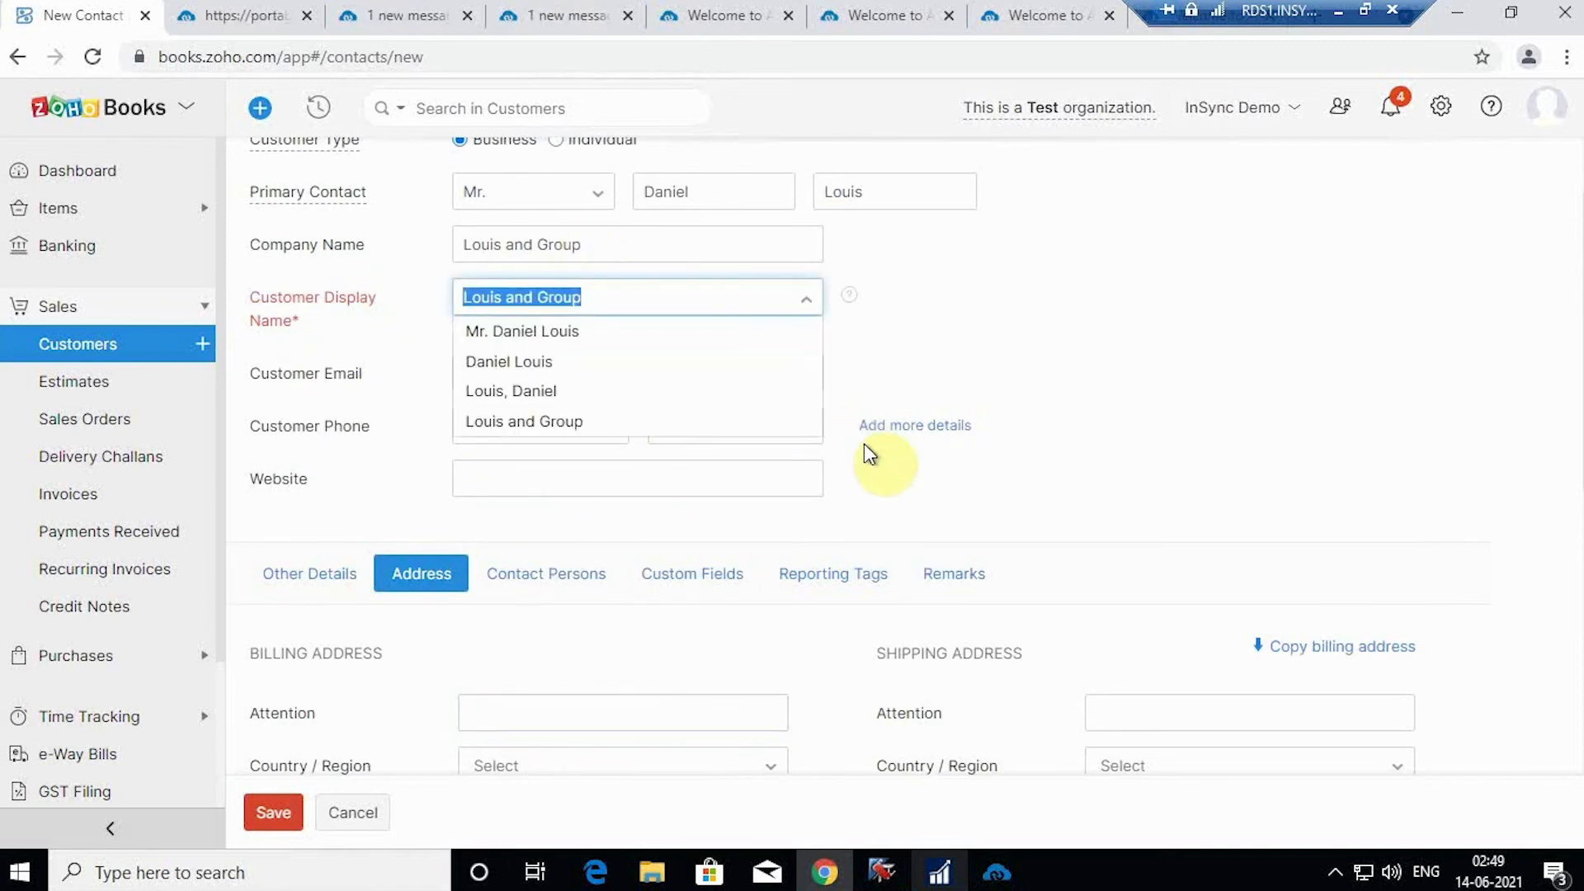
scroll(677, 536, "down", 2)
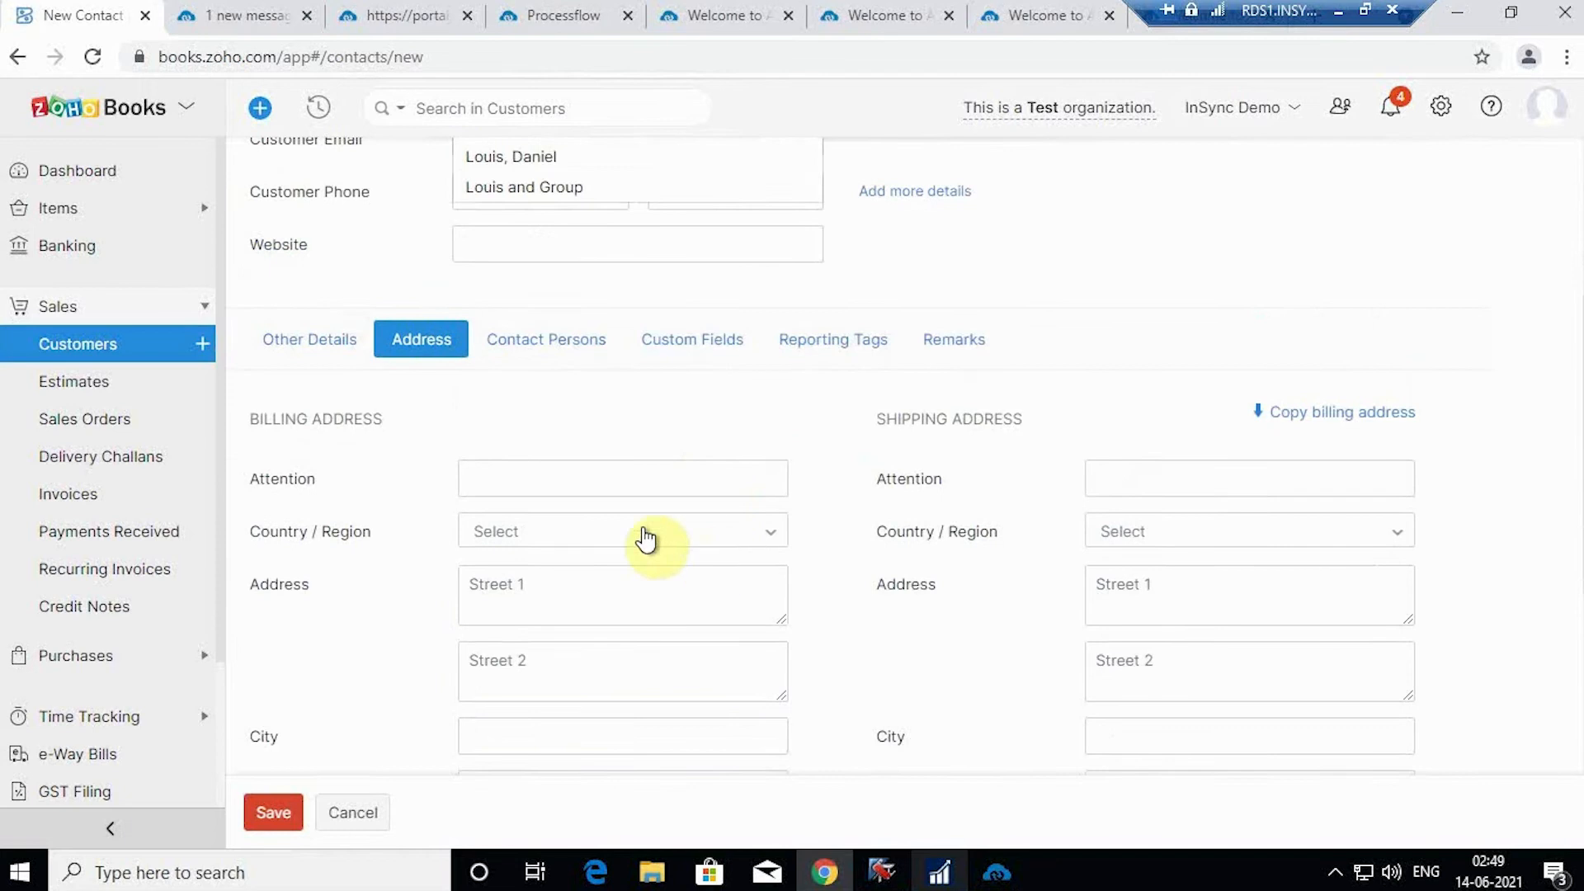
left_click(583, 488)
key("ctrl+v")
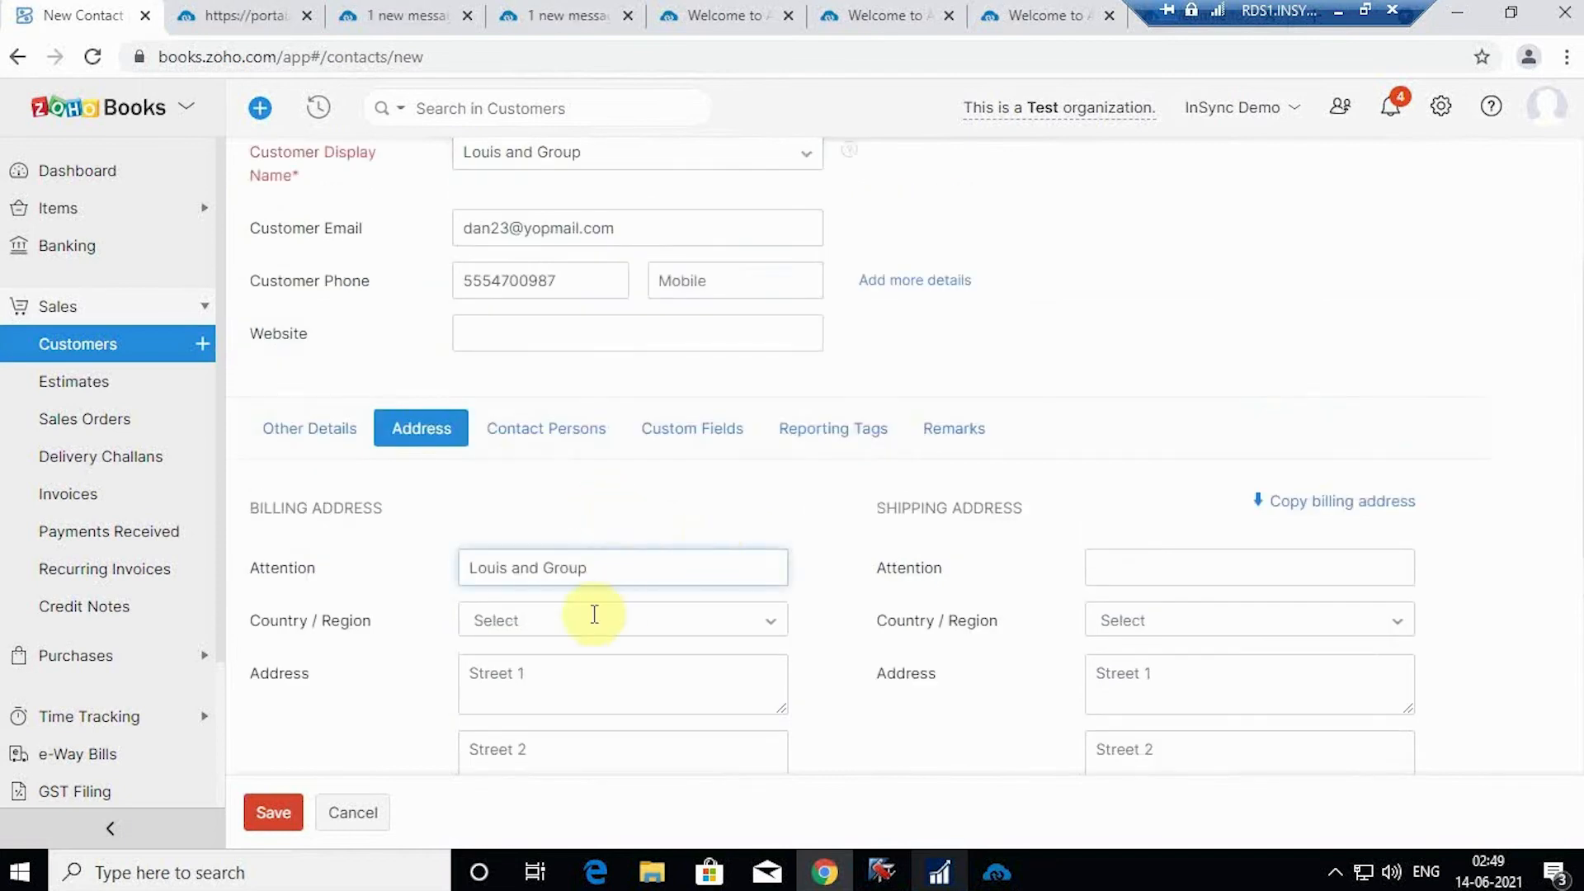
Step: Set the billing country to U.S.A and fill the street from a saved address
left_click(611, 627)
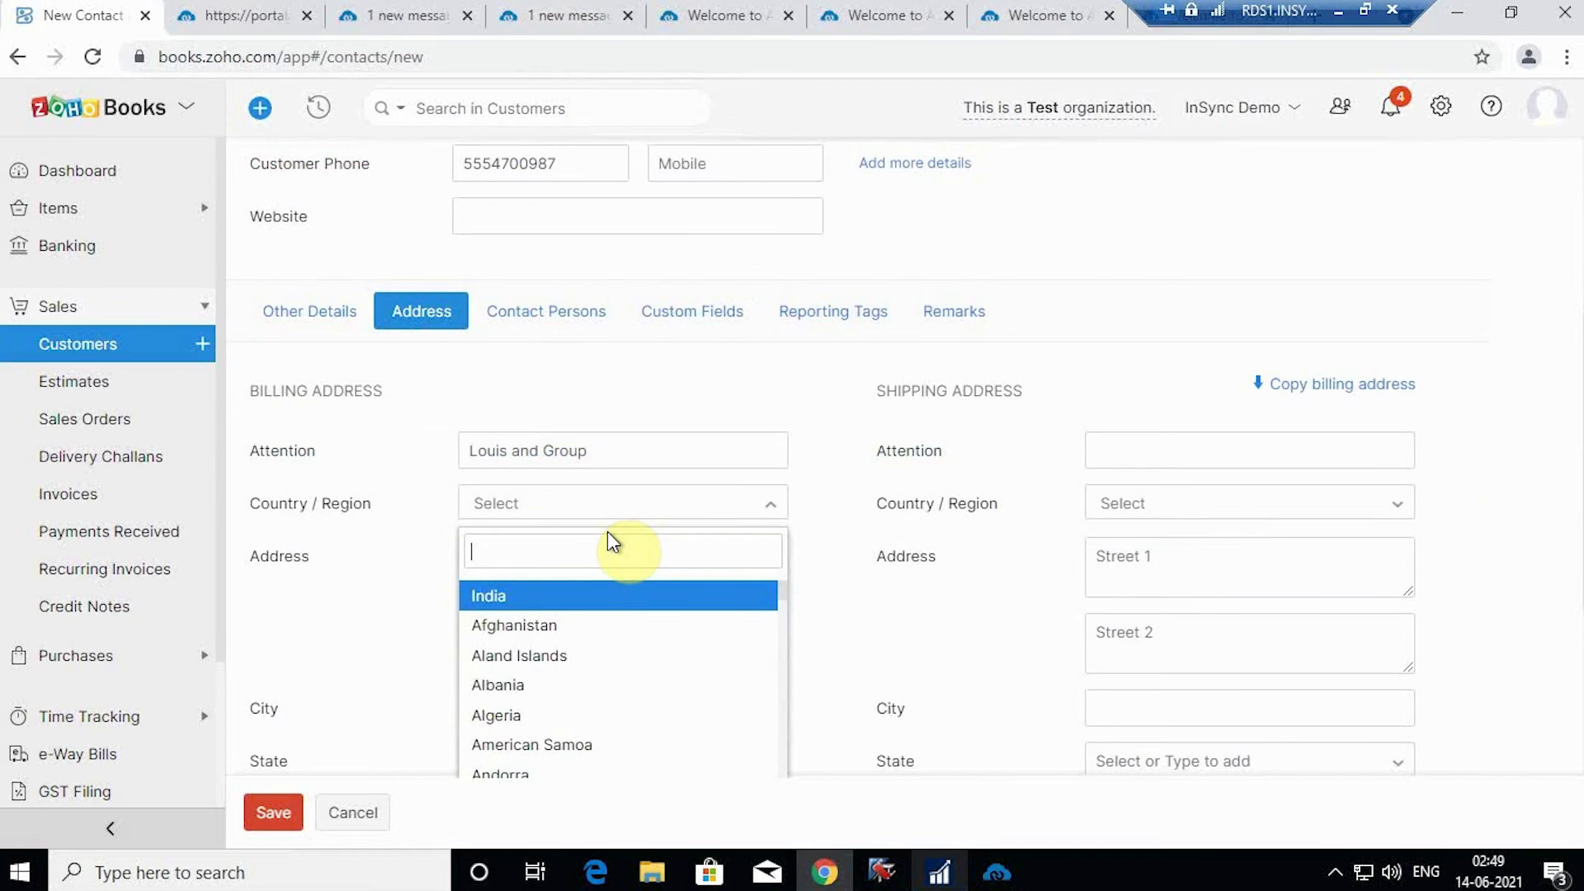
type("Usa")
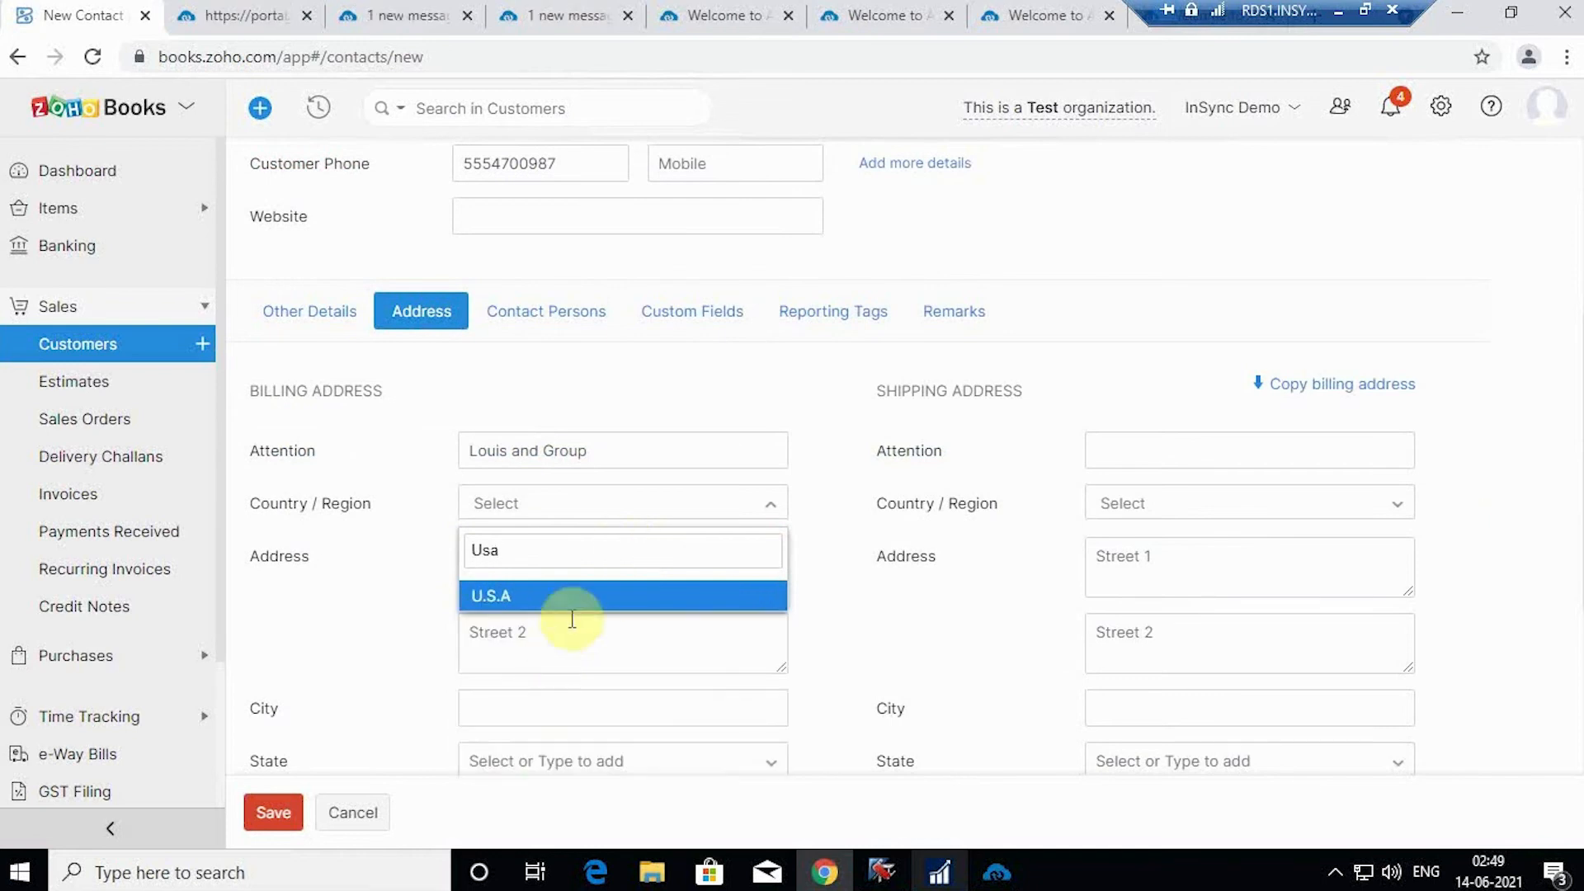
left_click(582, 598)
left_click(548, 557)
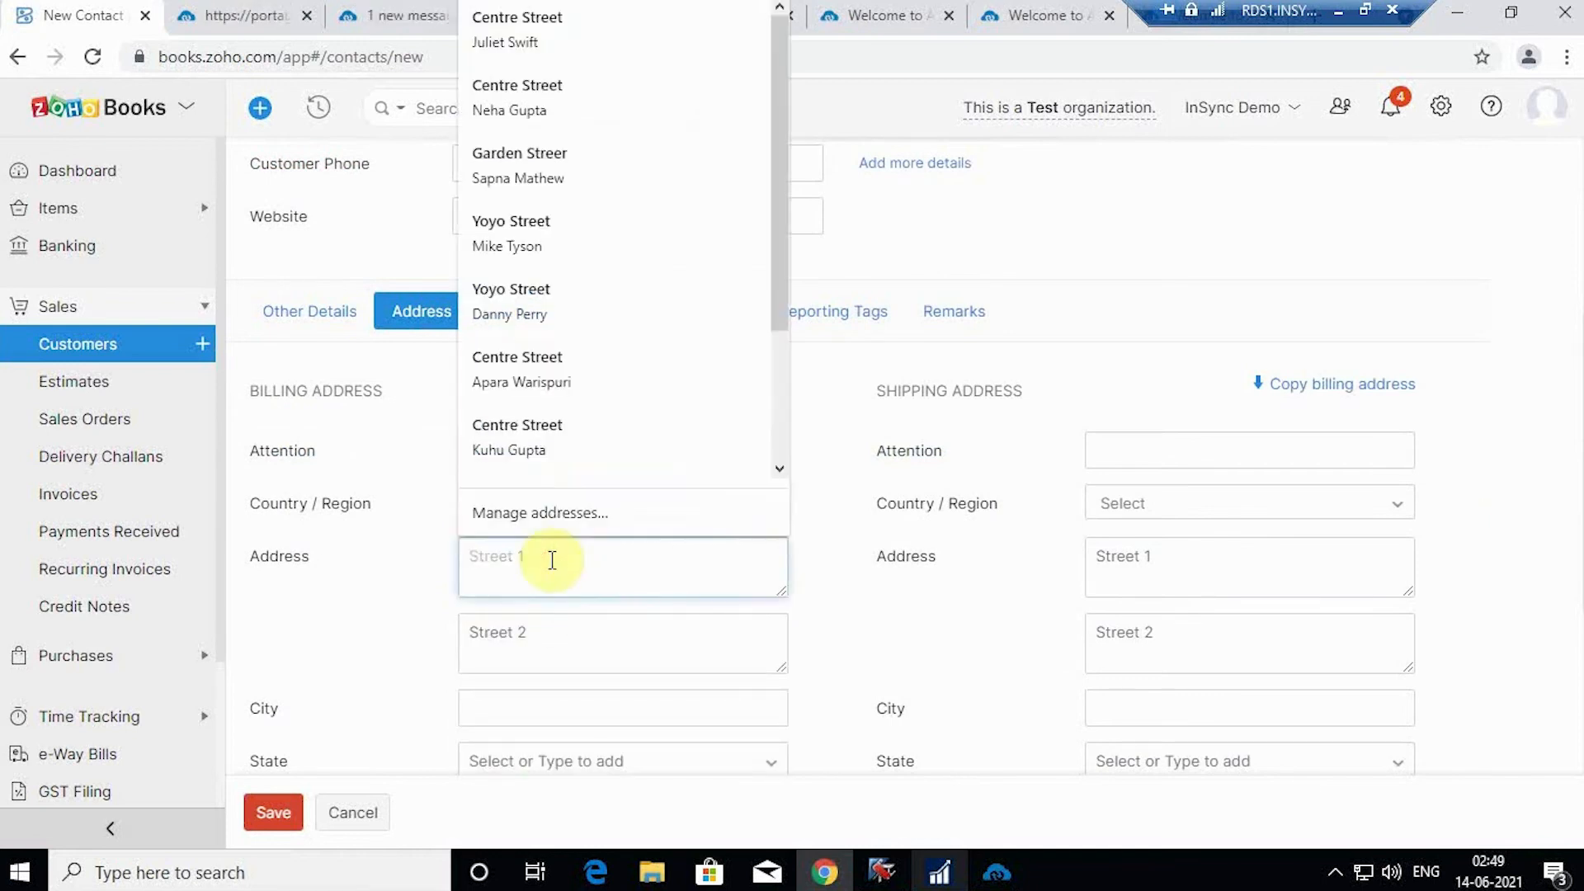
left_click(551, 433)
Step: Set the billing city to Orlando and the billing state to Florida
scroll(645, 548, "down", 3)
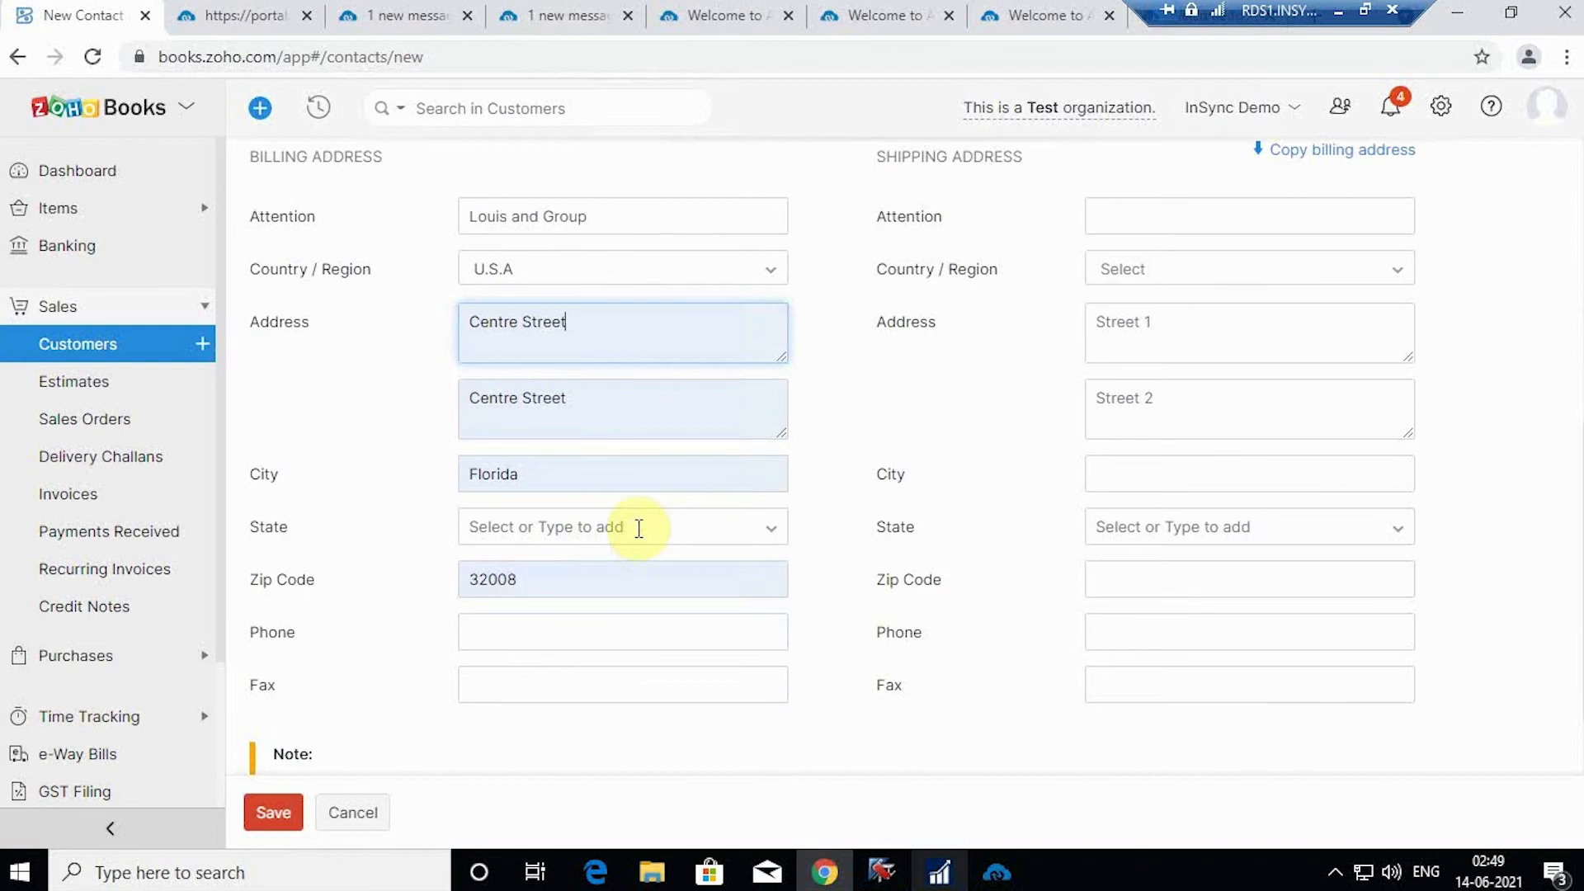
double_click(531, 472)
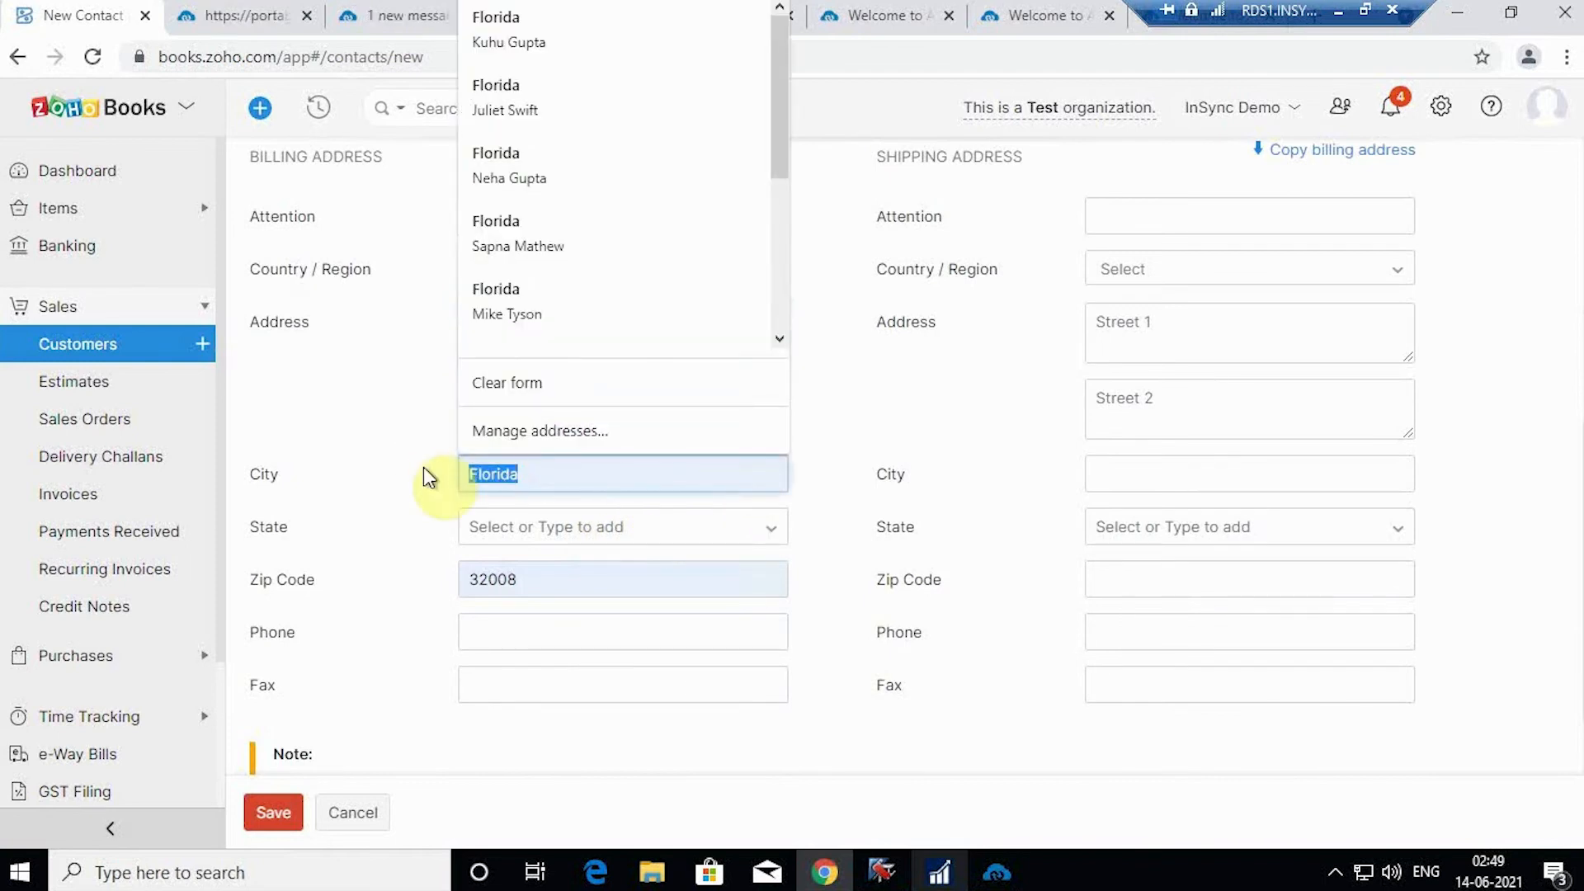
type("Or")
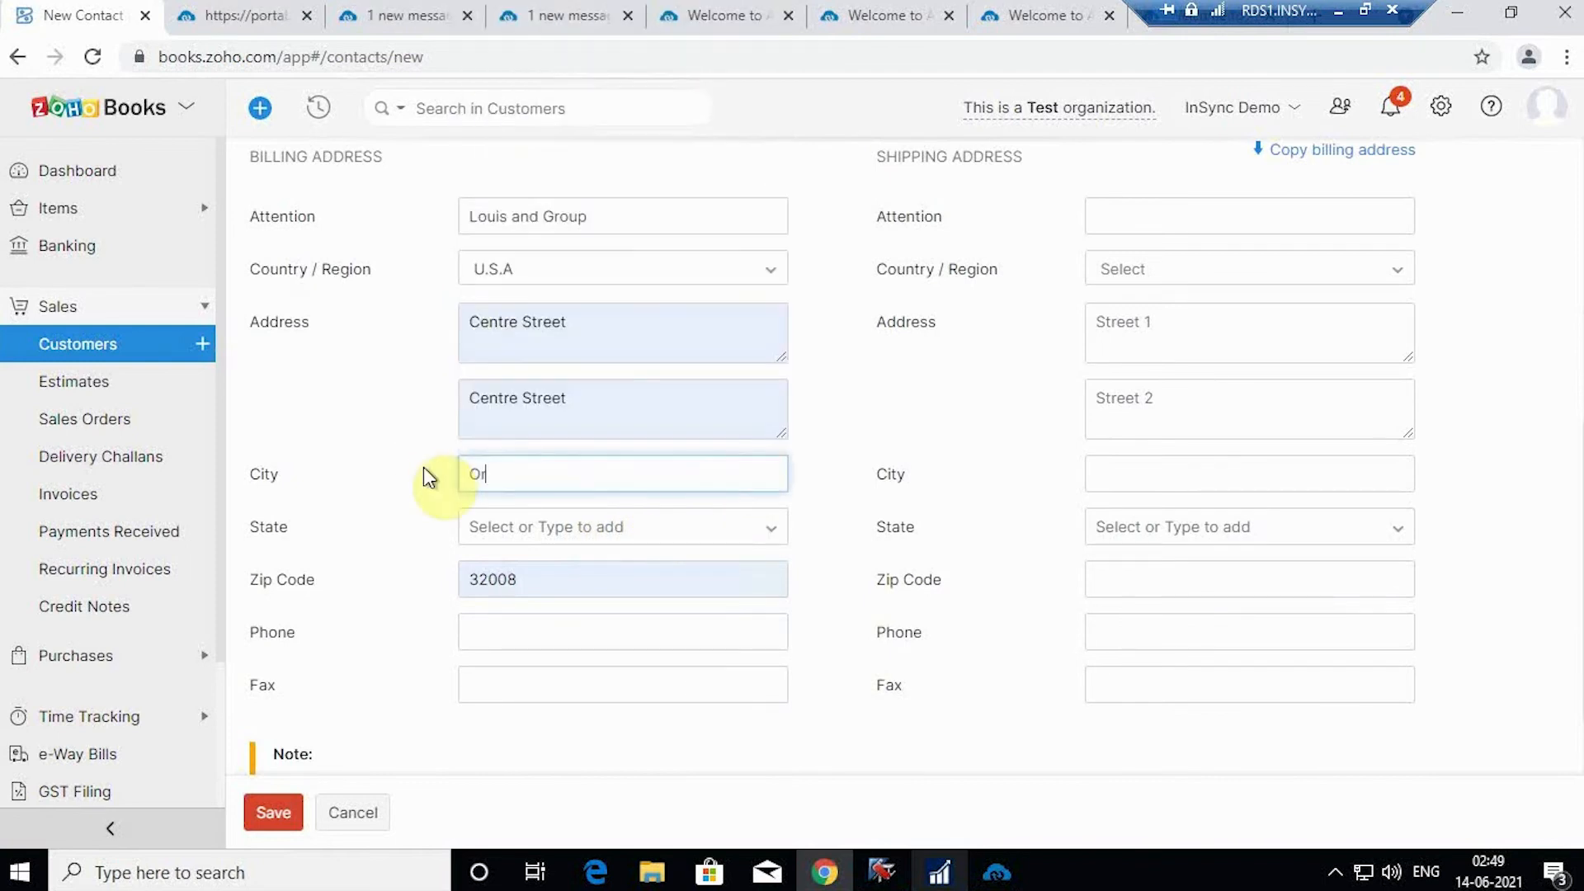
type("landi")
key("BackSpace")
type("o")
left_click(774, 532)
left_click(776, 536)
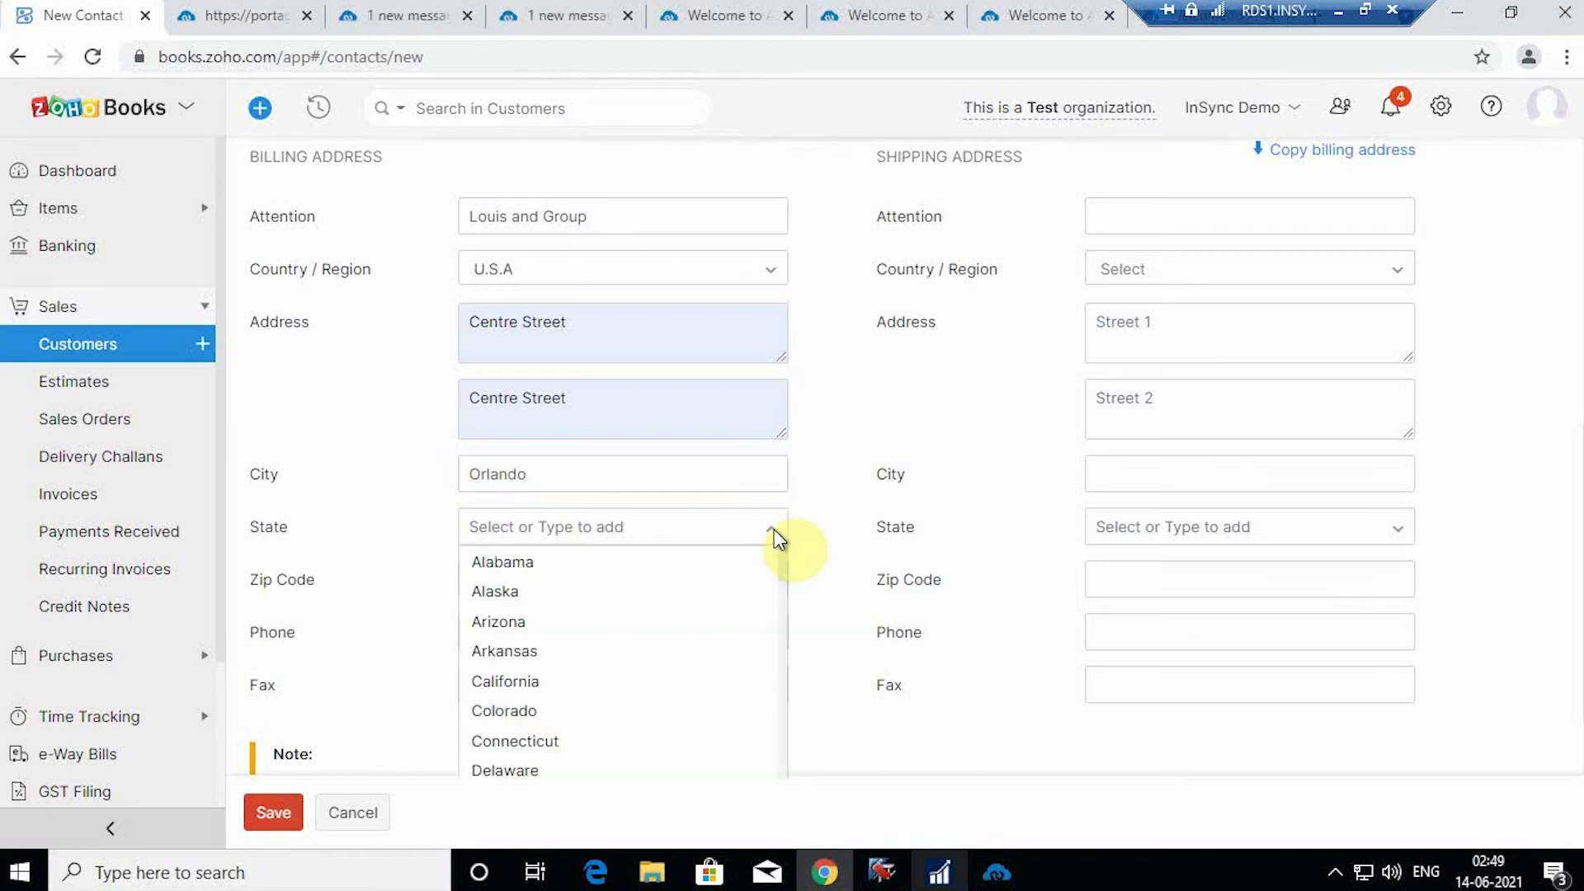
key("Escape")
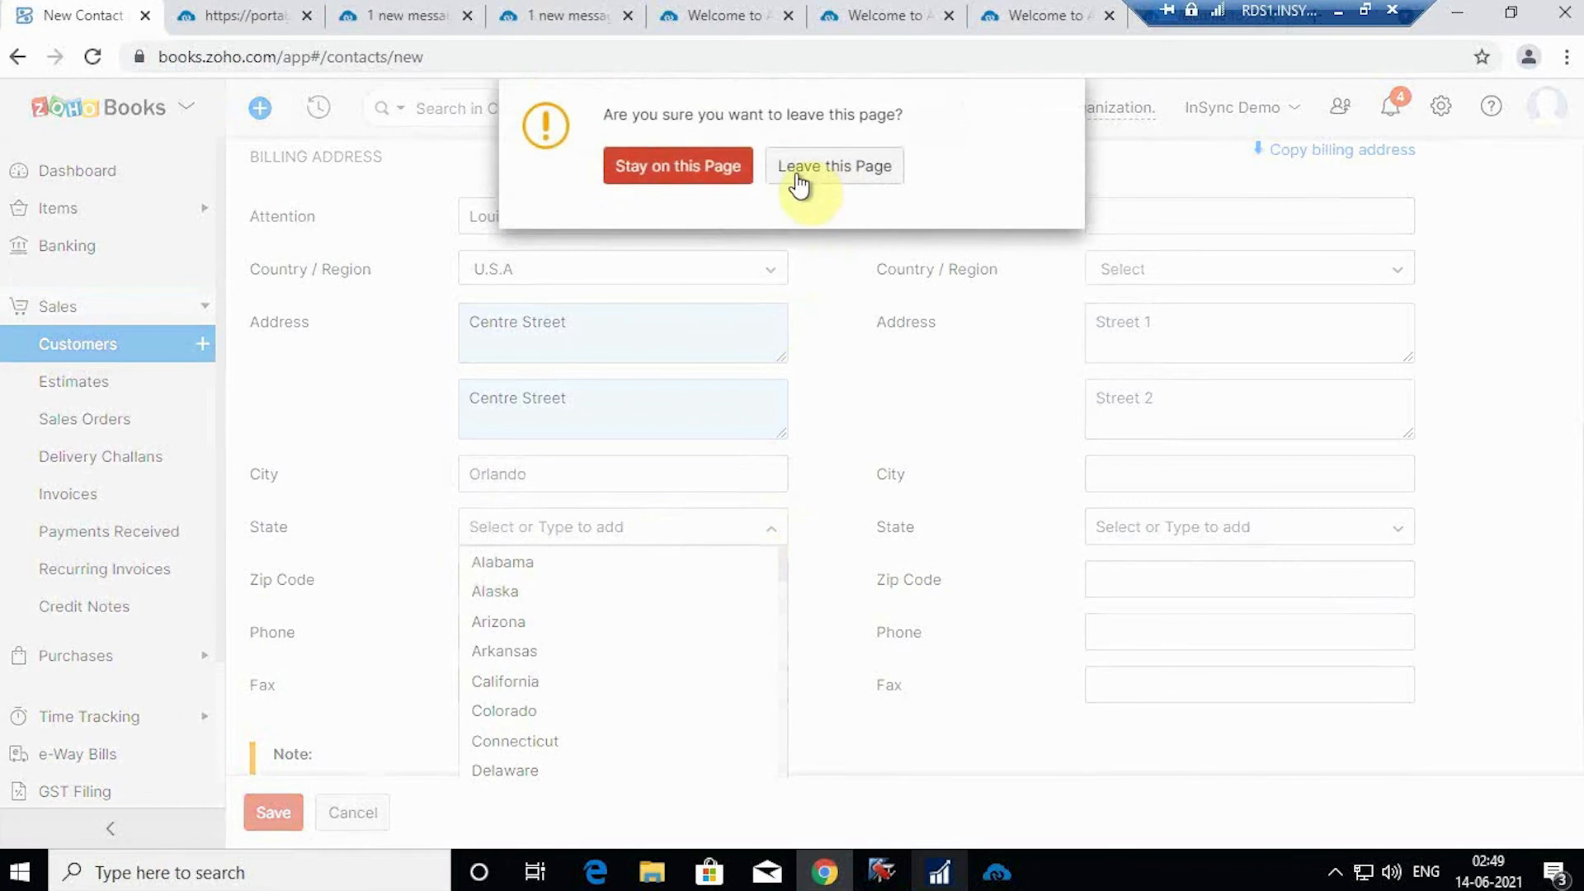
left_click(705, 175)
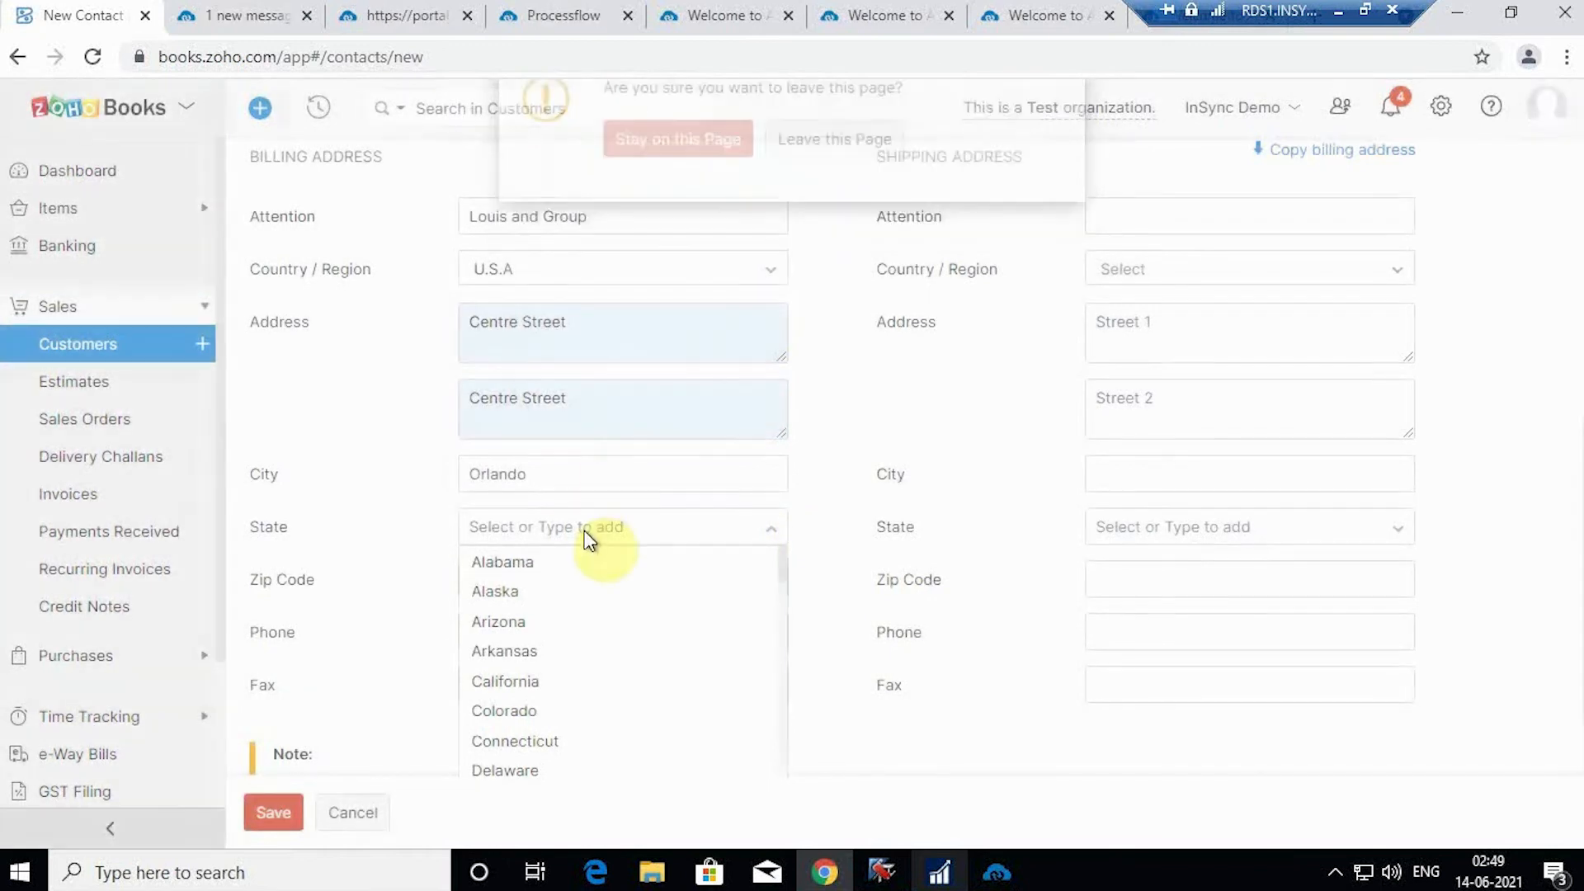
left_click(585, 524)
type("flo")
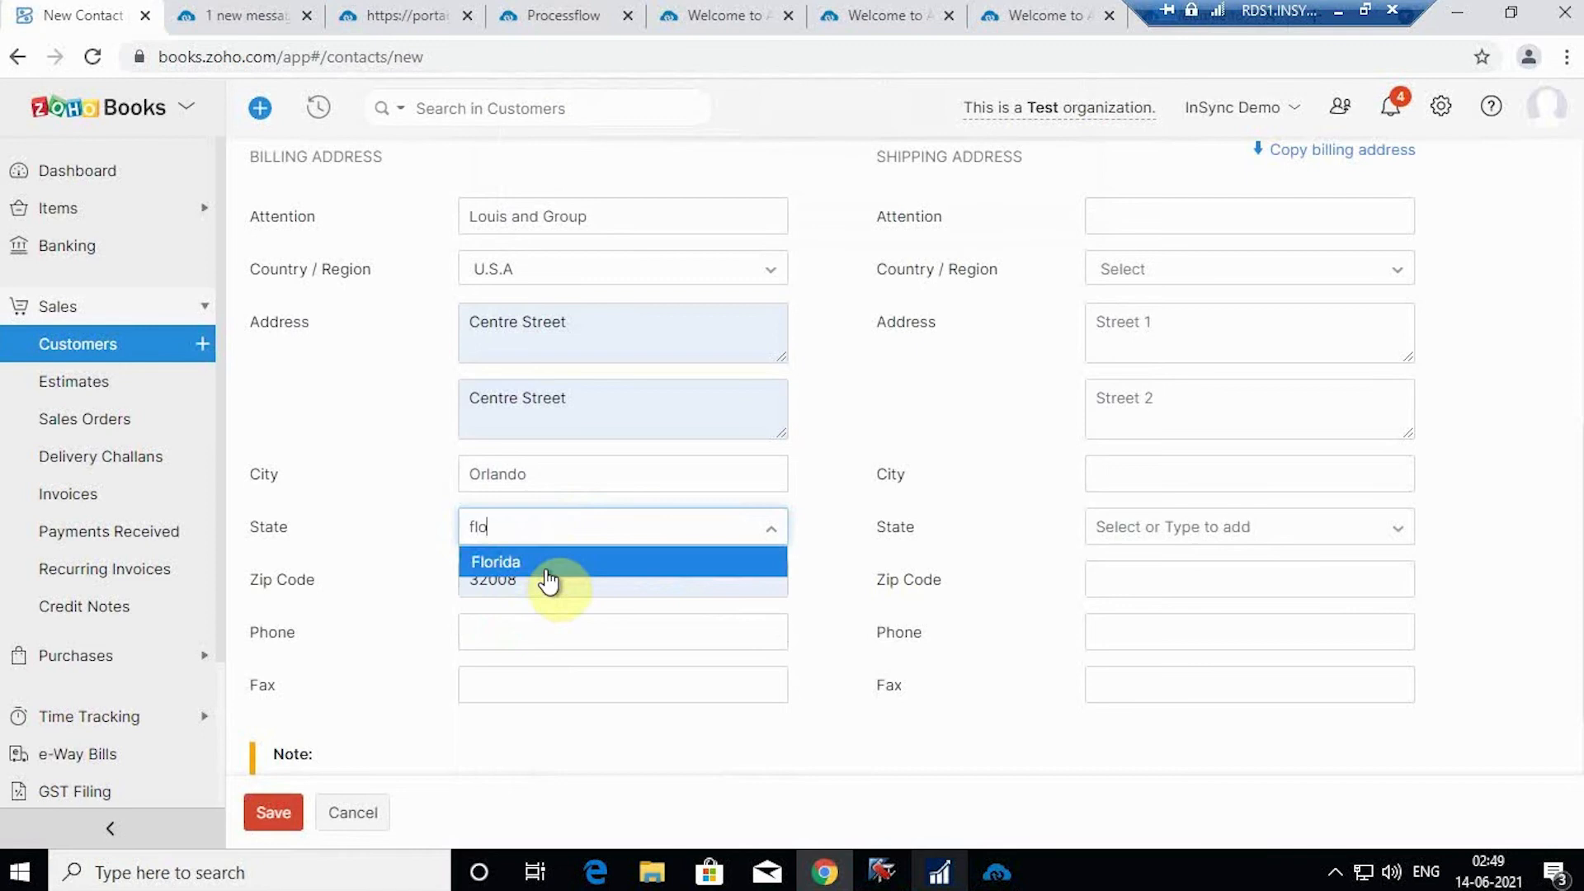
left_click(548, 569)
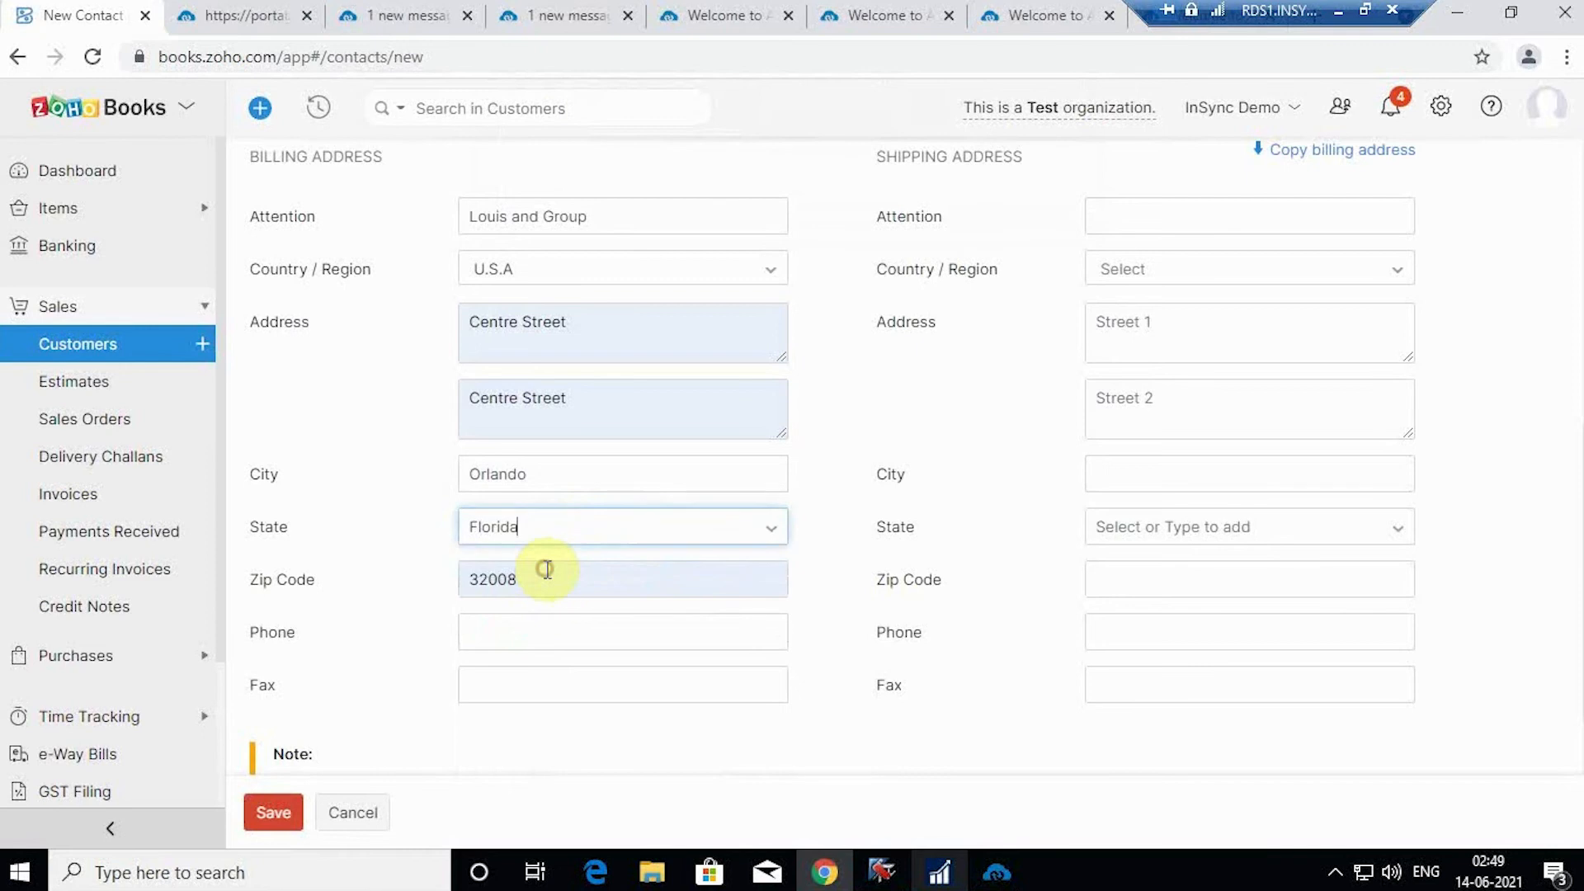
Step: Copy the customer's work phone number into the billing phone field
left_click(556, 633)
scroll(615, 499, "up", 5)
scroll(615, 499, "up", 2)
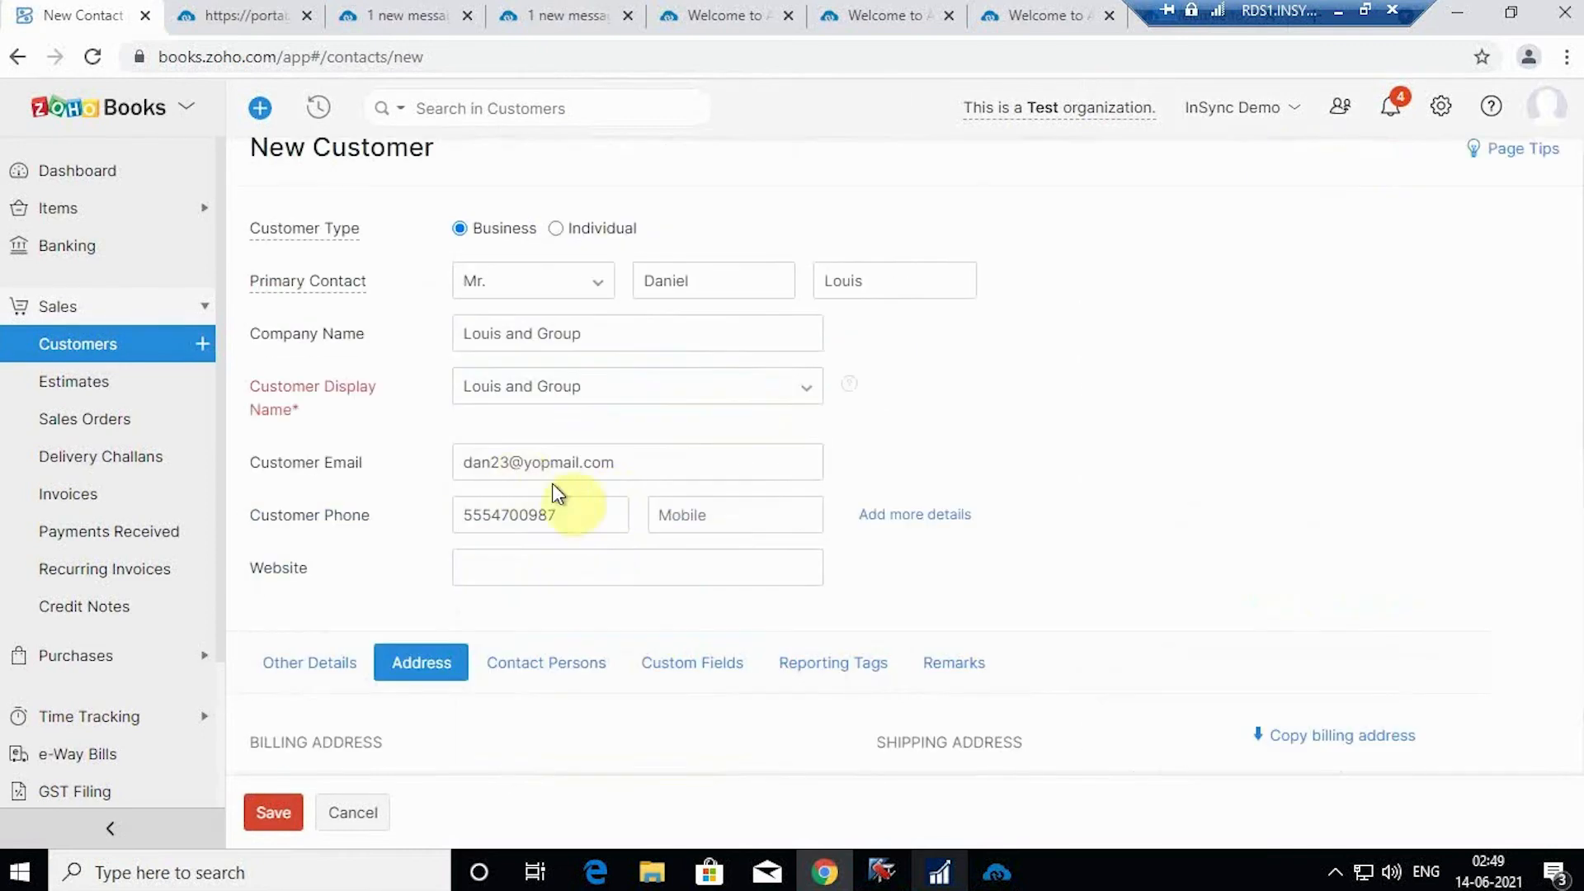
left_click_drag(571, 508, 397, 501)
key("ctrl+c")
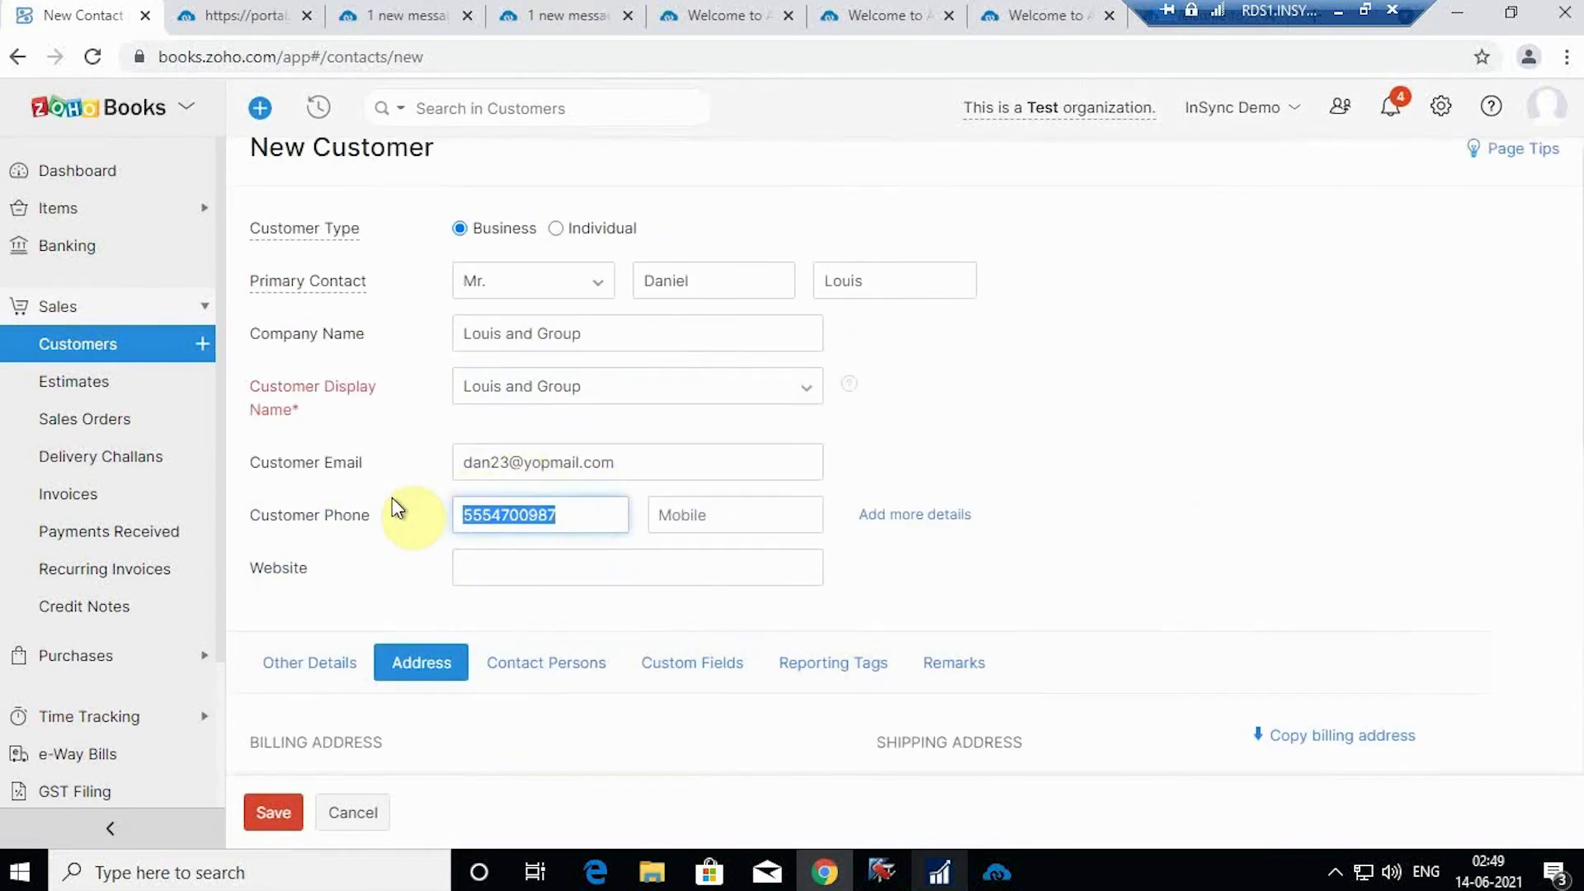
scroll(627, 551, "down", 5)
scroll(561, 730, "down", 2)
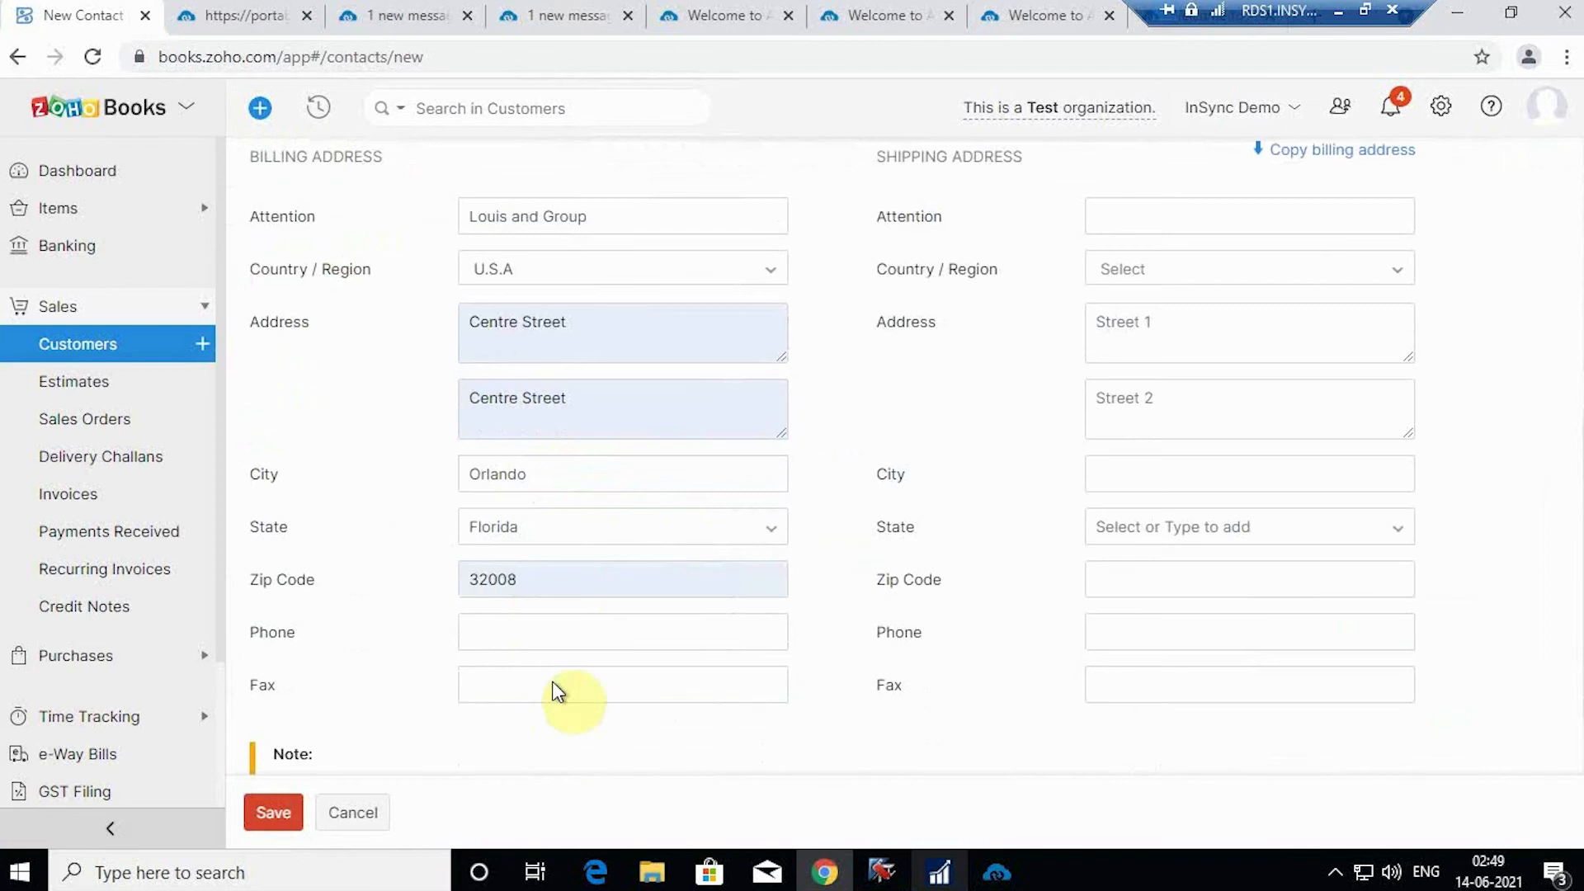
left_click(533, 636)
key("ctrl+v")
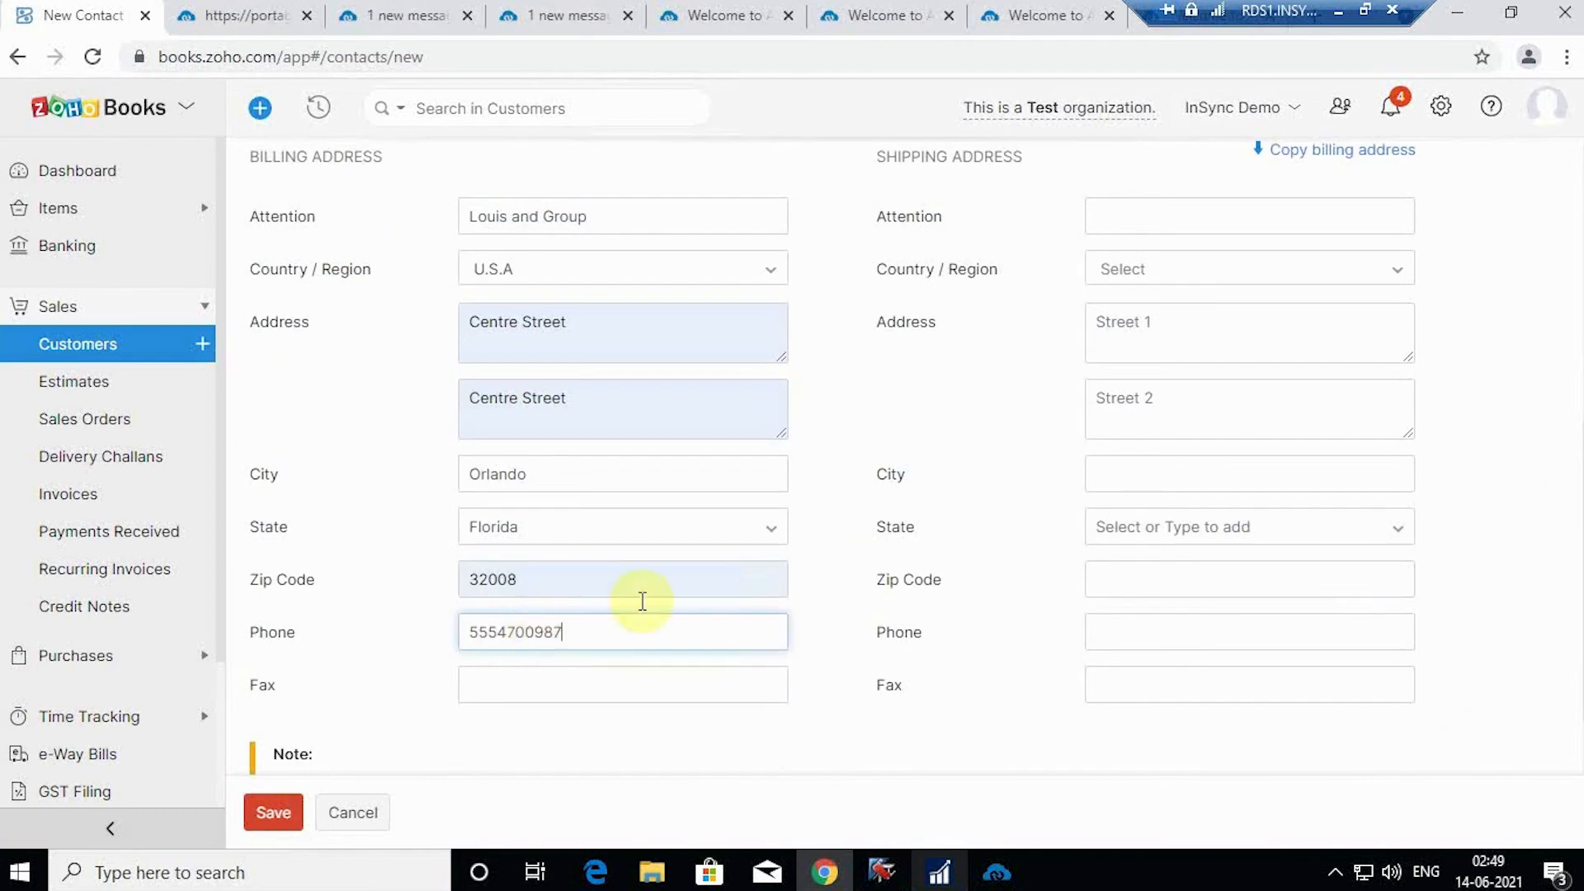
Step: Copy the billing address to shipping and save the customer
scroll(1114, 452, "up", 3)
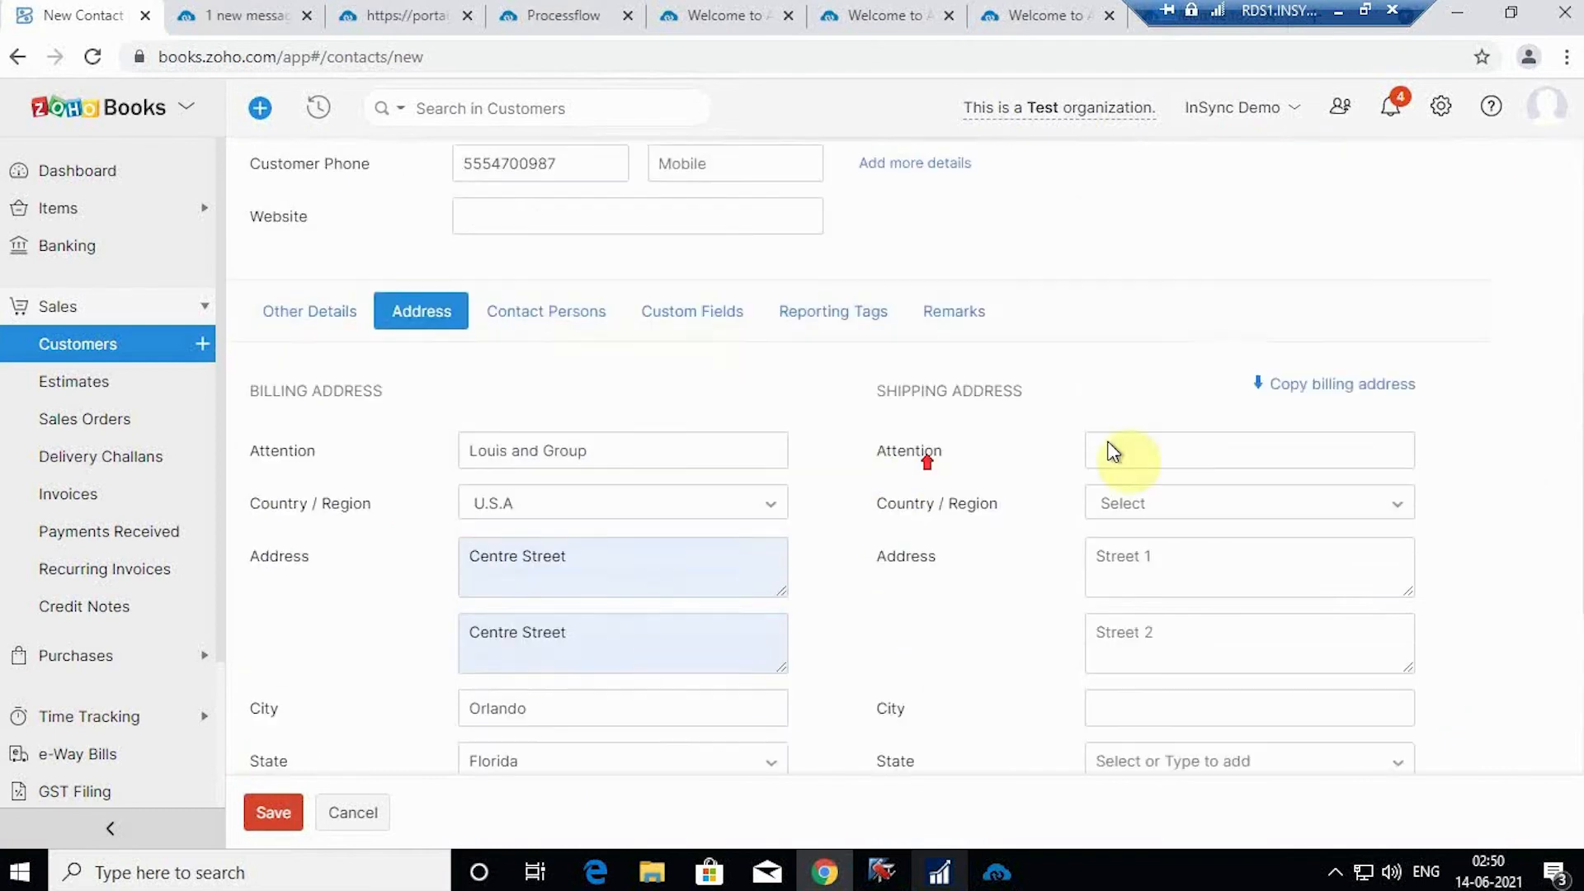
left_click(1357, 386)
scroll(1137, 502, "down", 3)
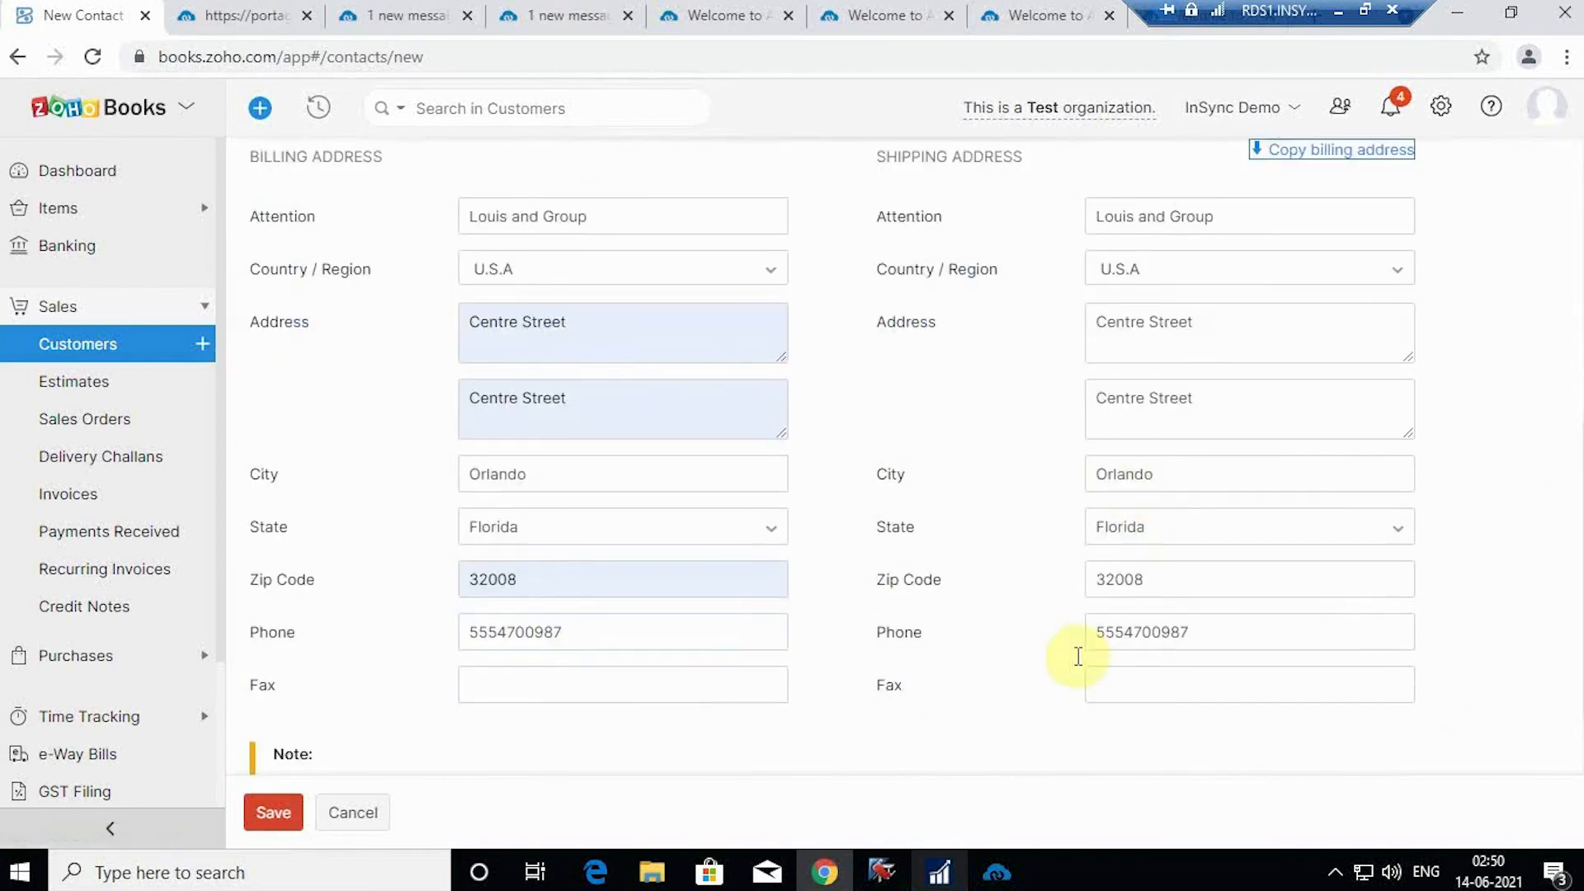
left_click(281, 813)
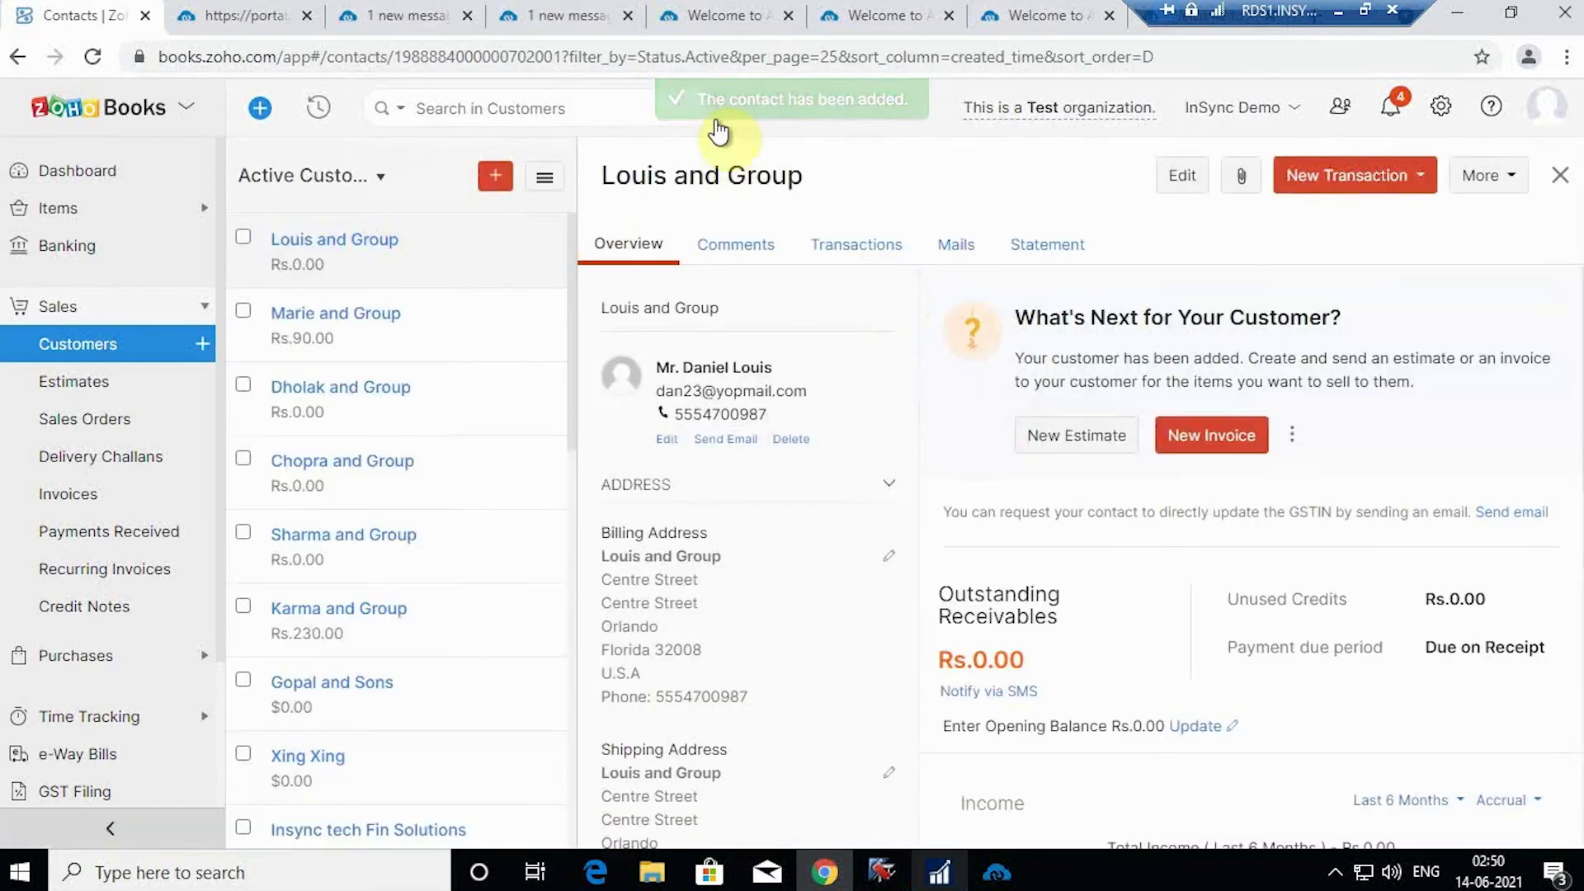
Step: Execute the Customer Add (ZOHOBOOK-NAV) flow to post the customer, then bring up Dynamics NAV
left_click(533, 11)
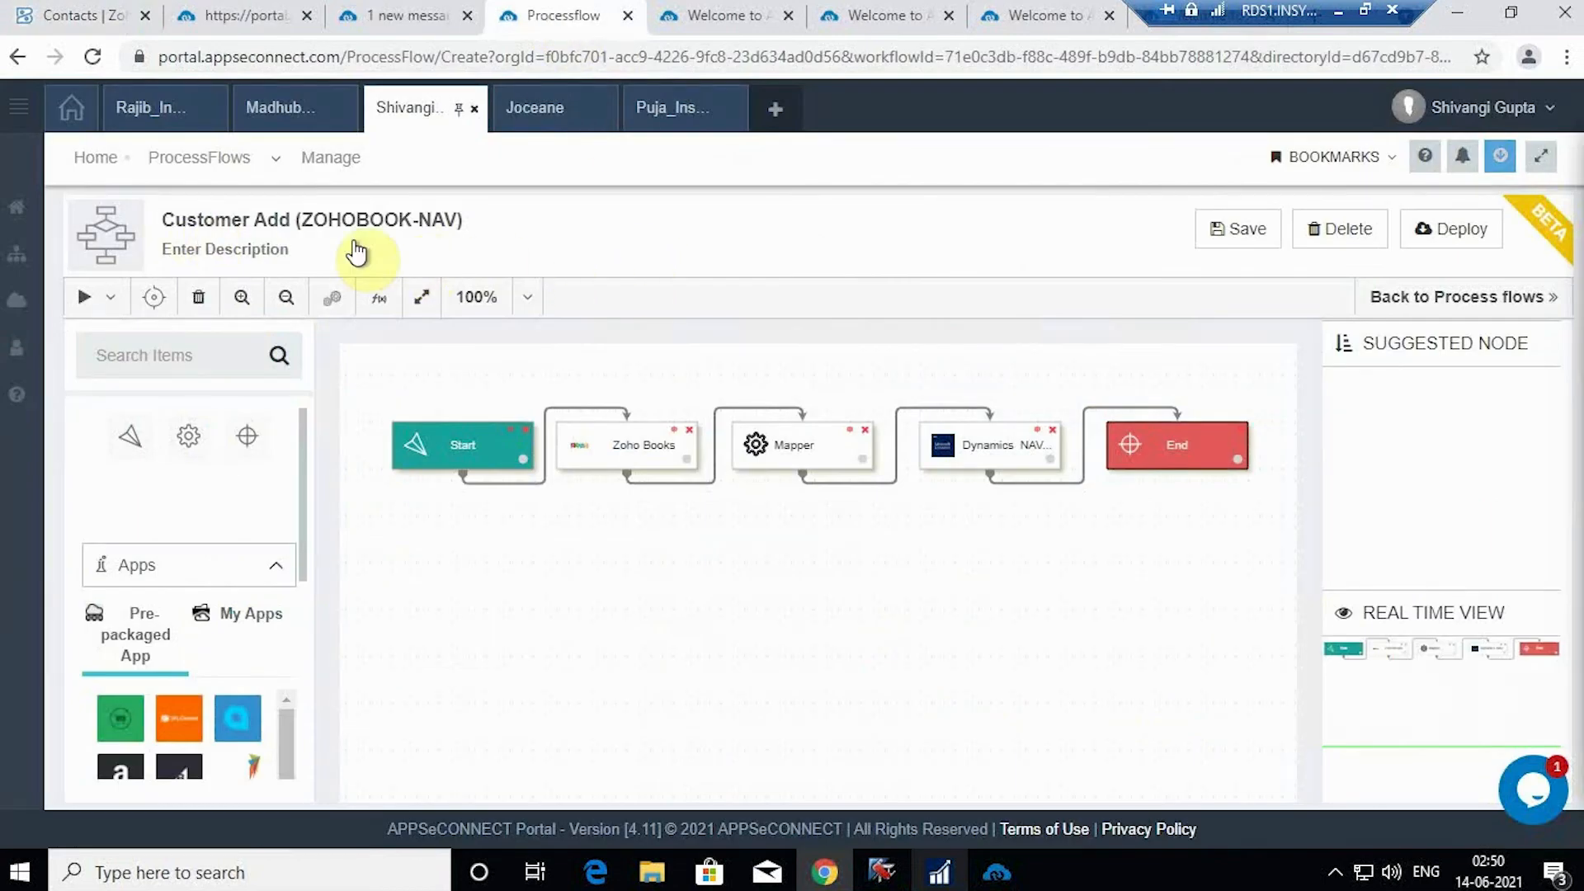
left_click(107, 297)
left_click(113, 347)
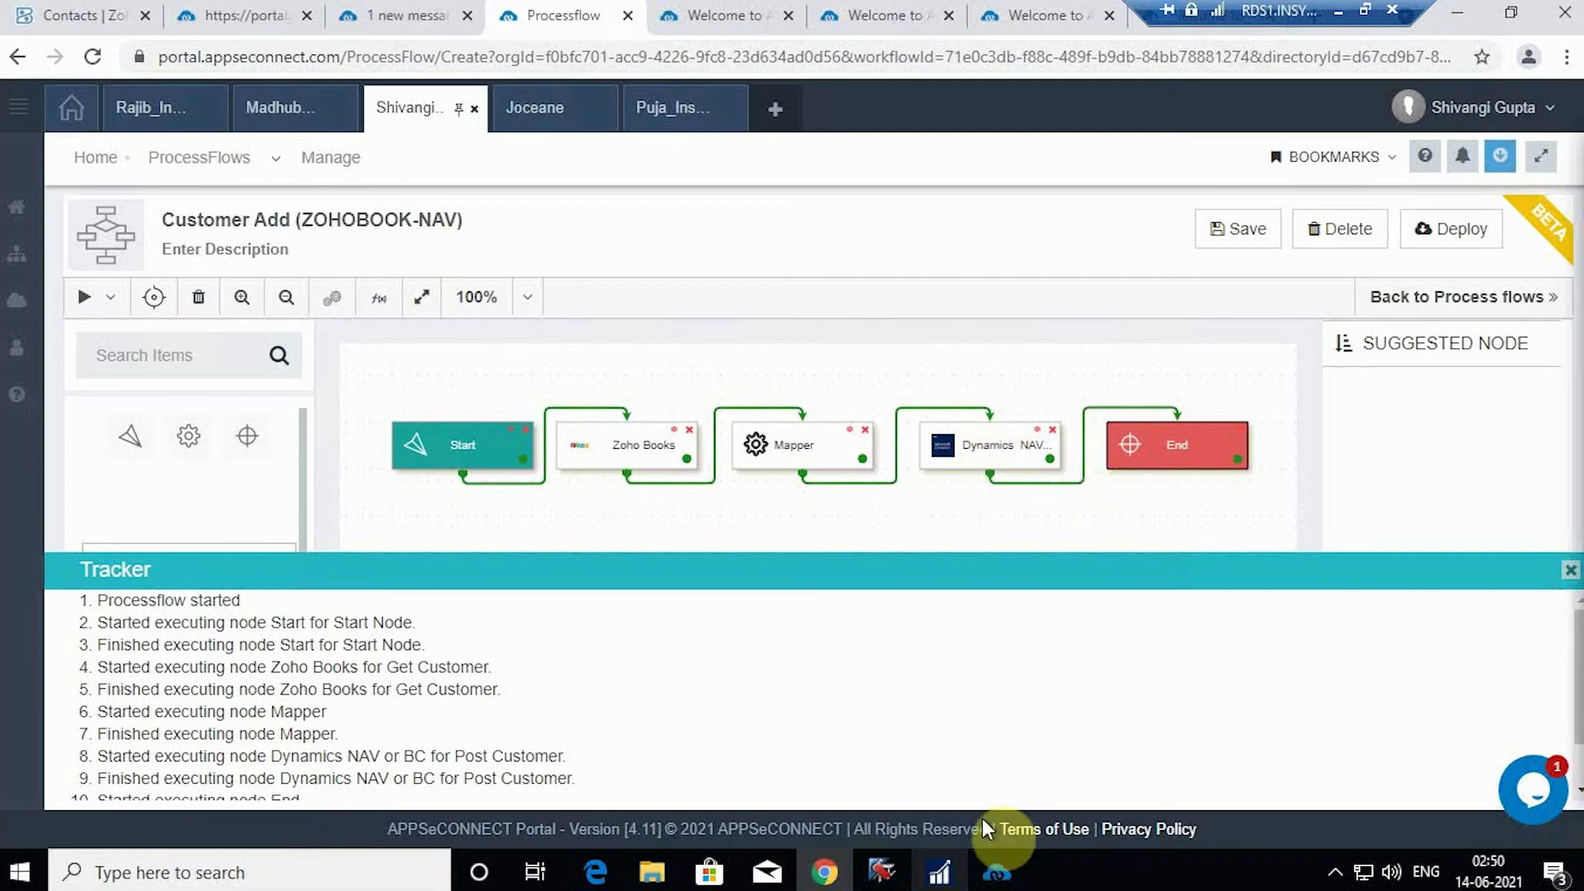
left_click(938, 873)
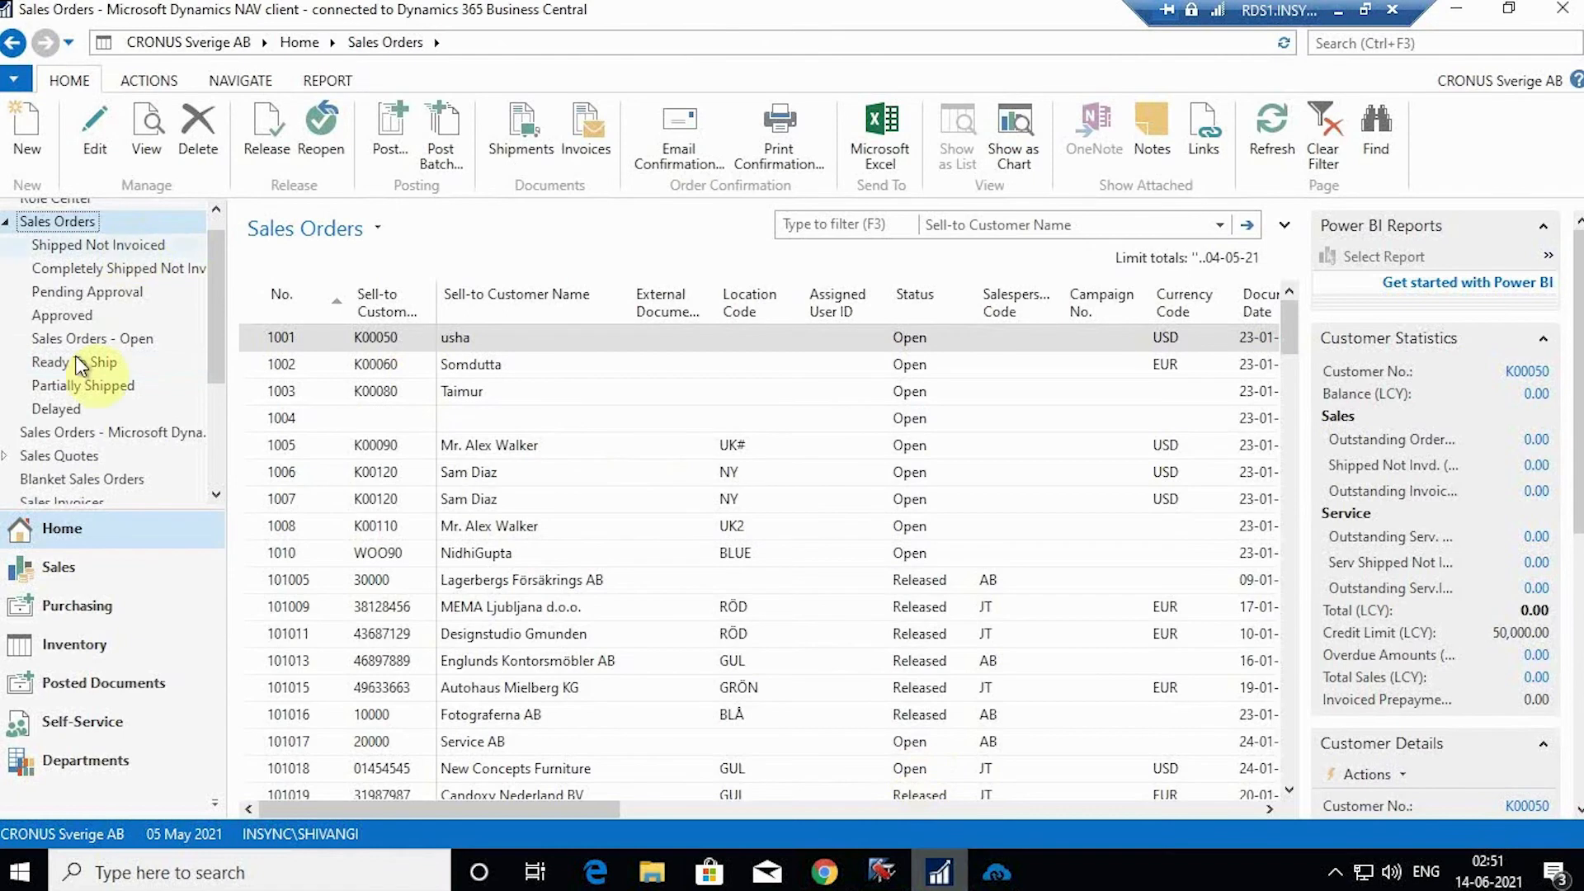
Step: Open the Louis and Group customer card full-screen and scroll to its Orlando address and AEC application entry
left_click(61, 564)
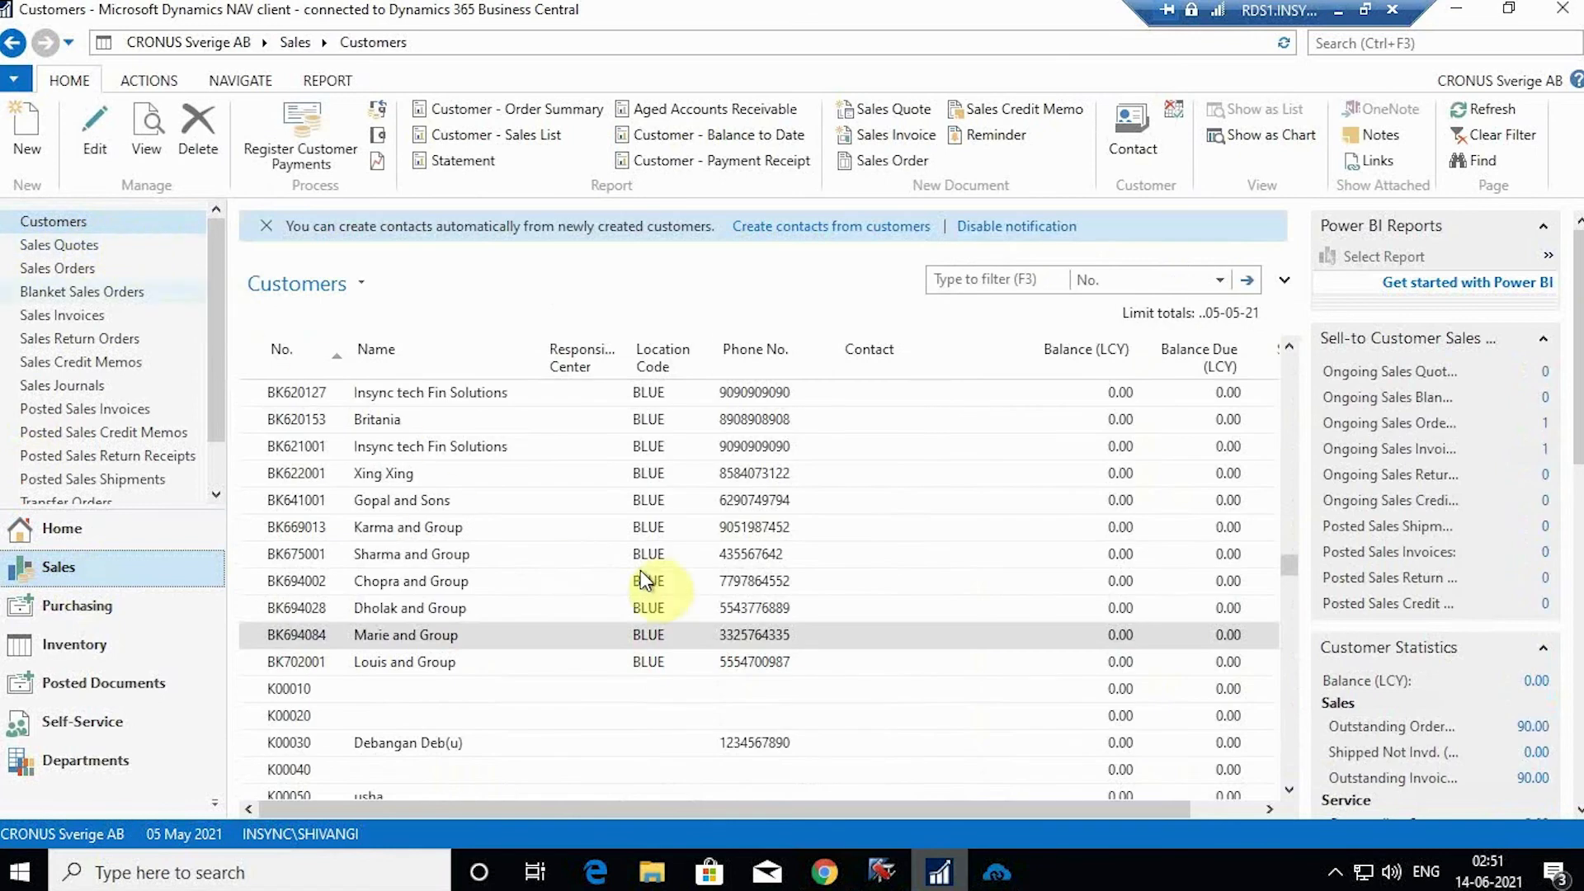
scroll(512, 644, "down", 1)
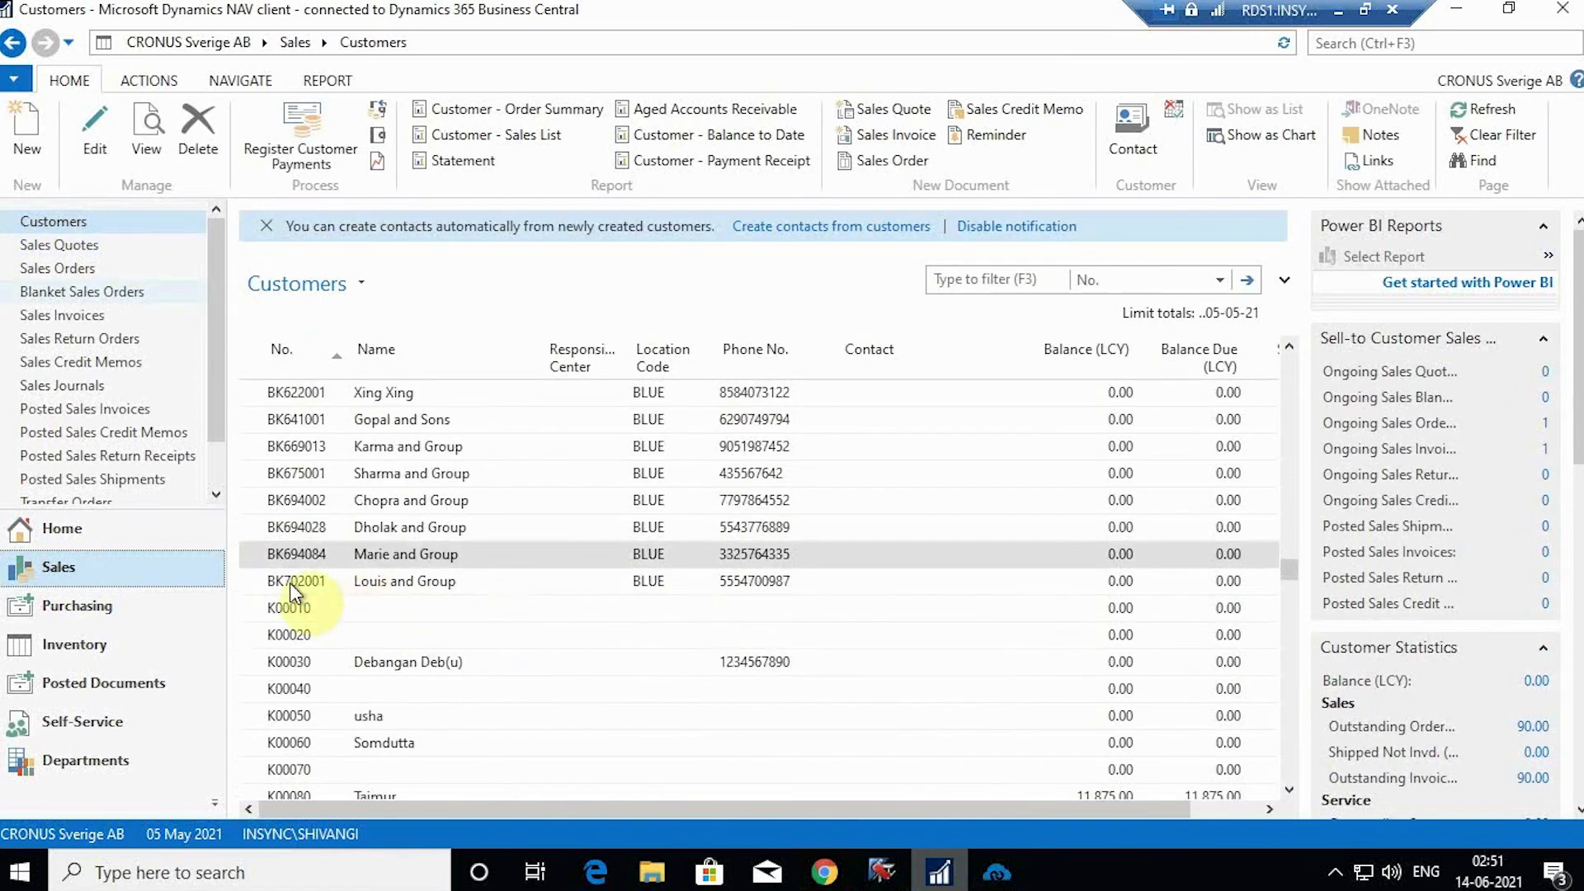
left_click(457, 584)
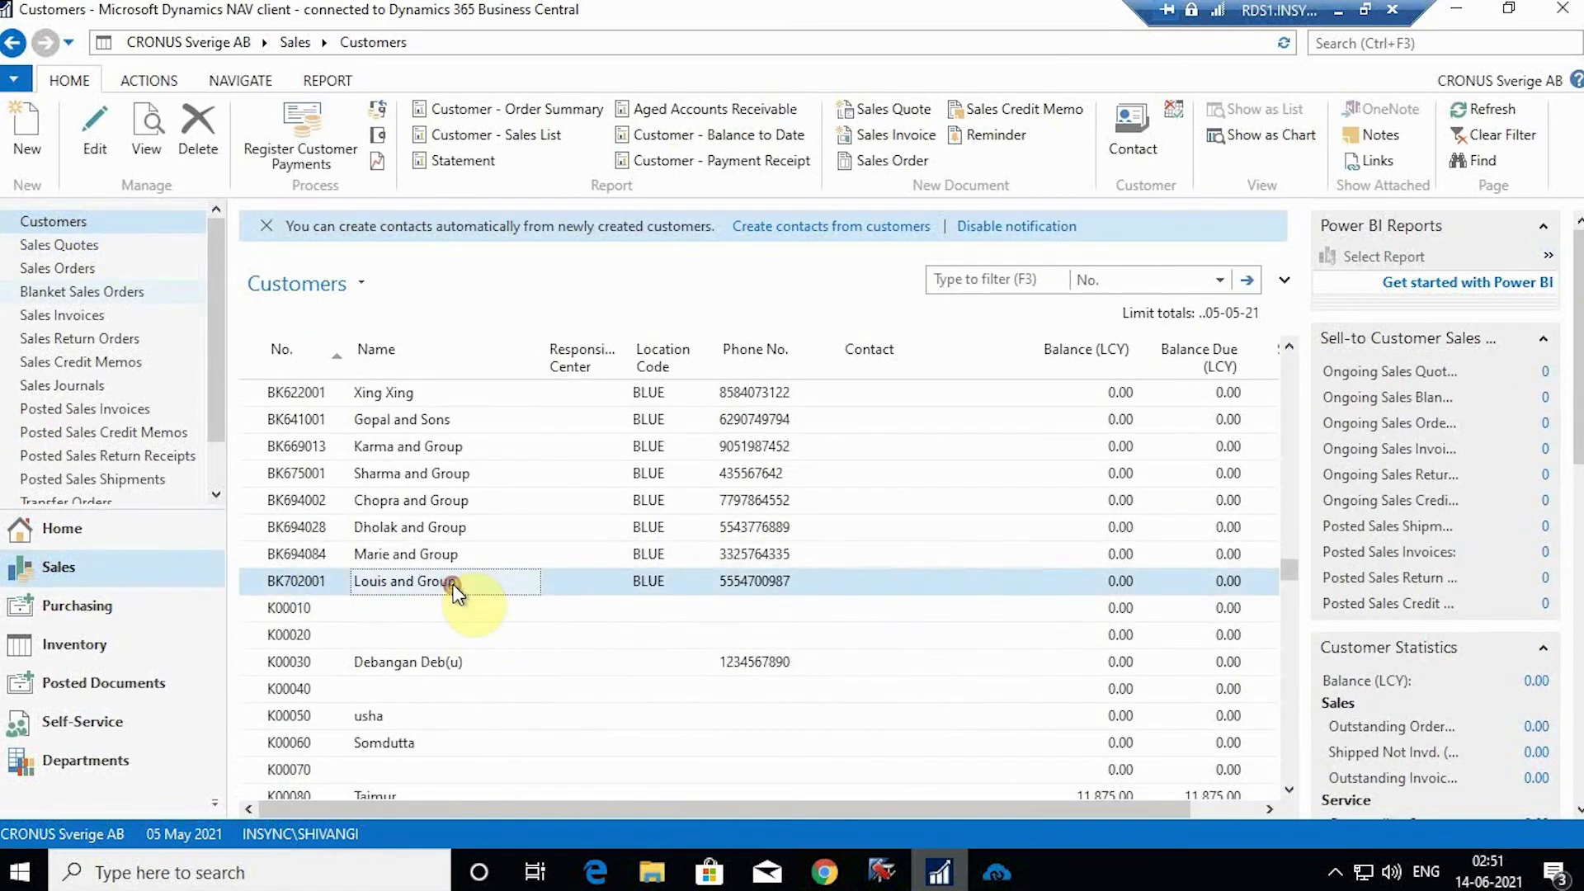
double_click(453, 584)
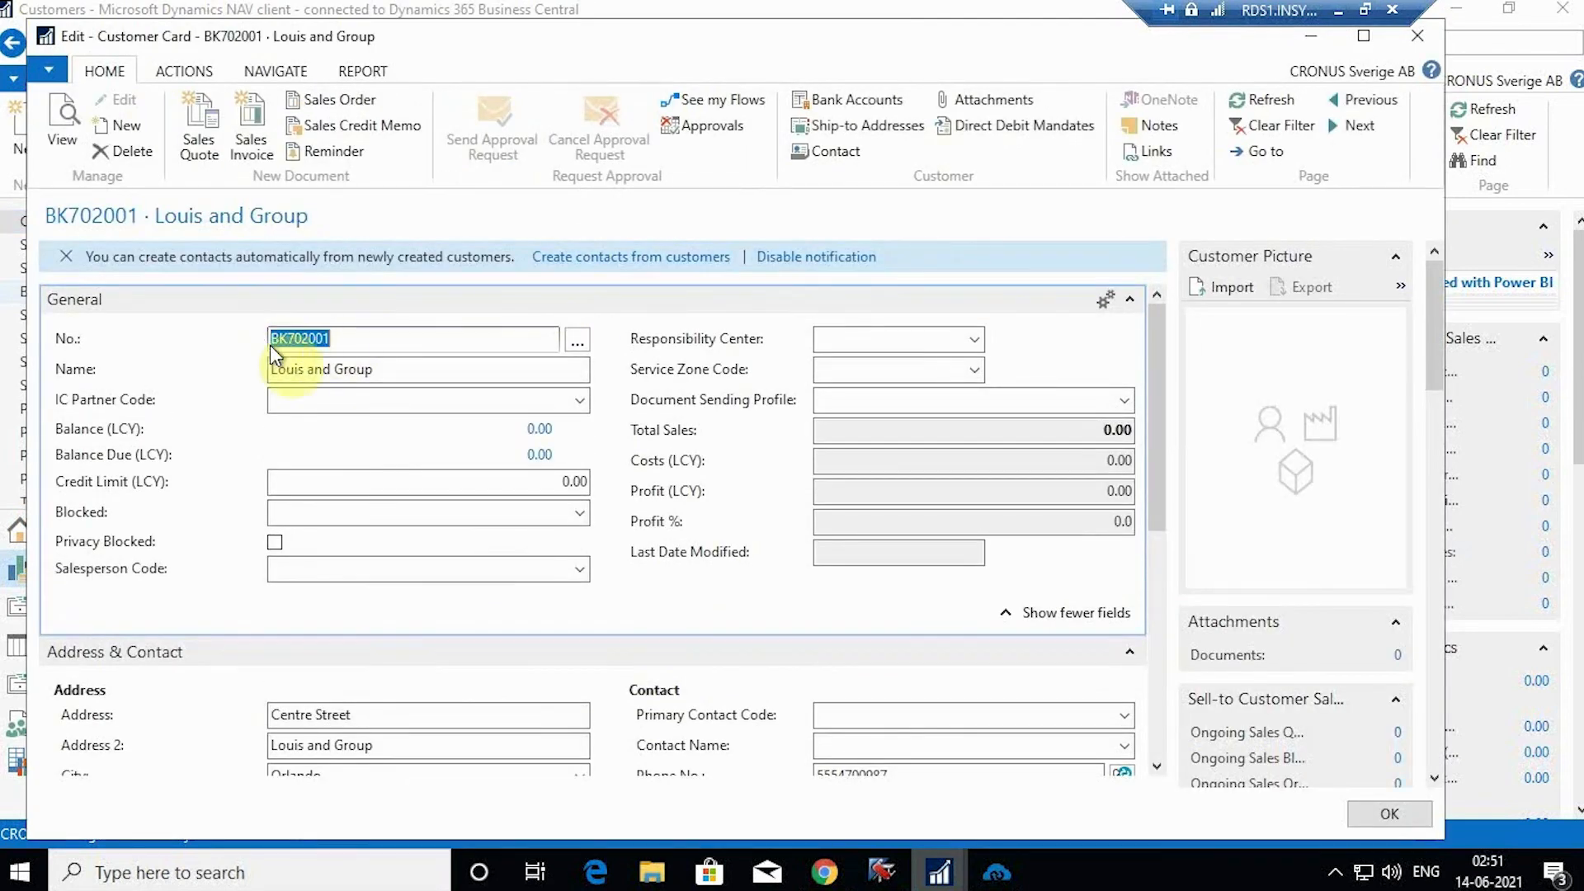
left_click(1362, 38)
scroll(479, 413, "down", 3)
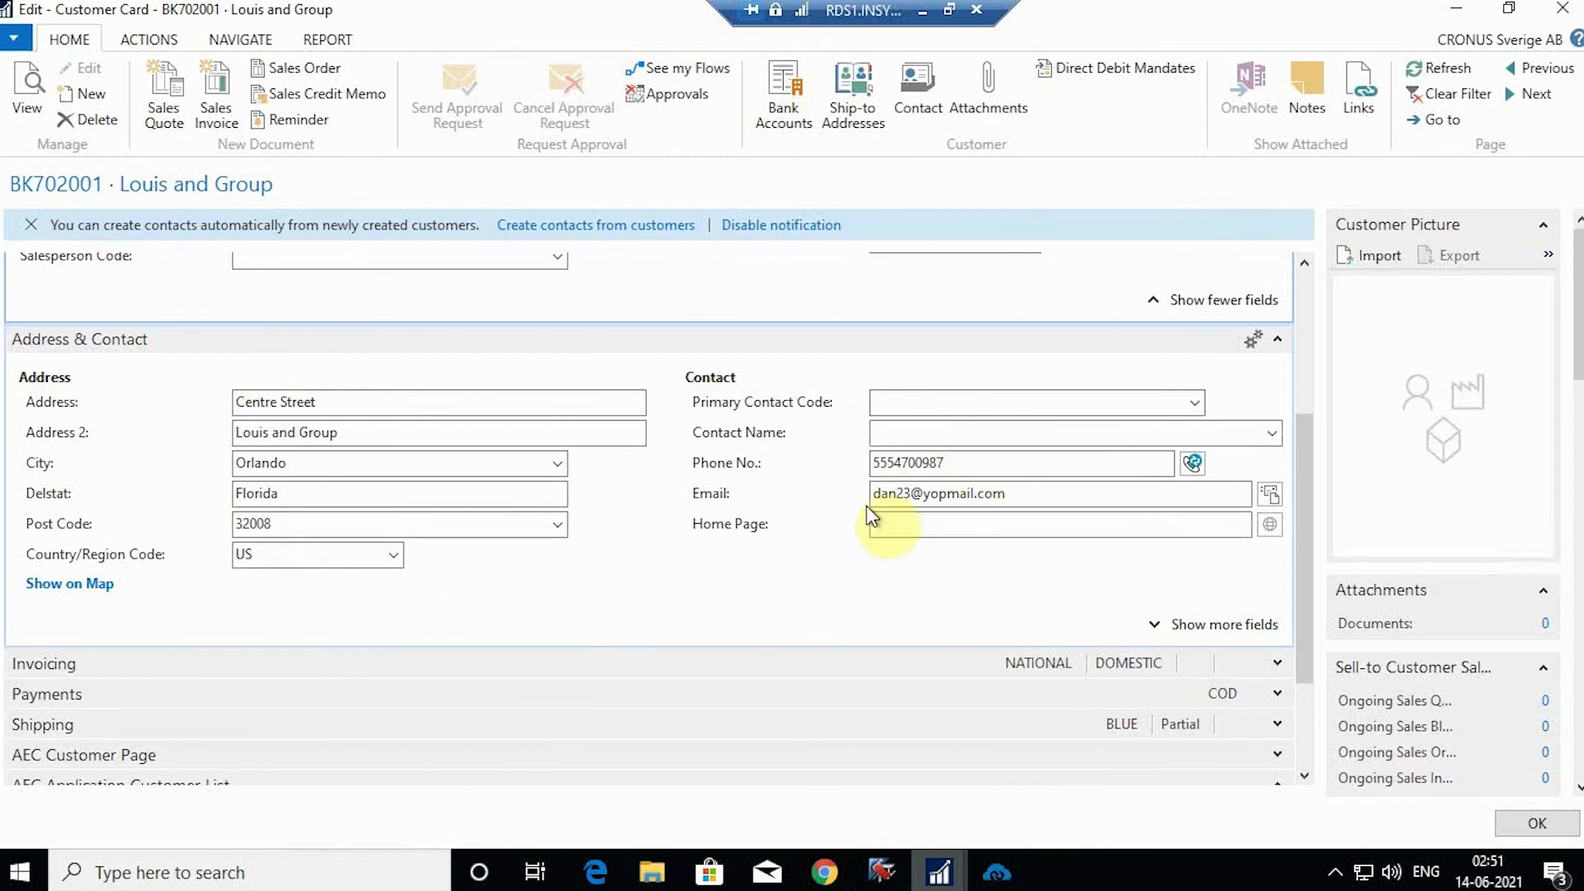
scroll(566, 619, "down", 3)
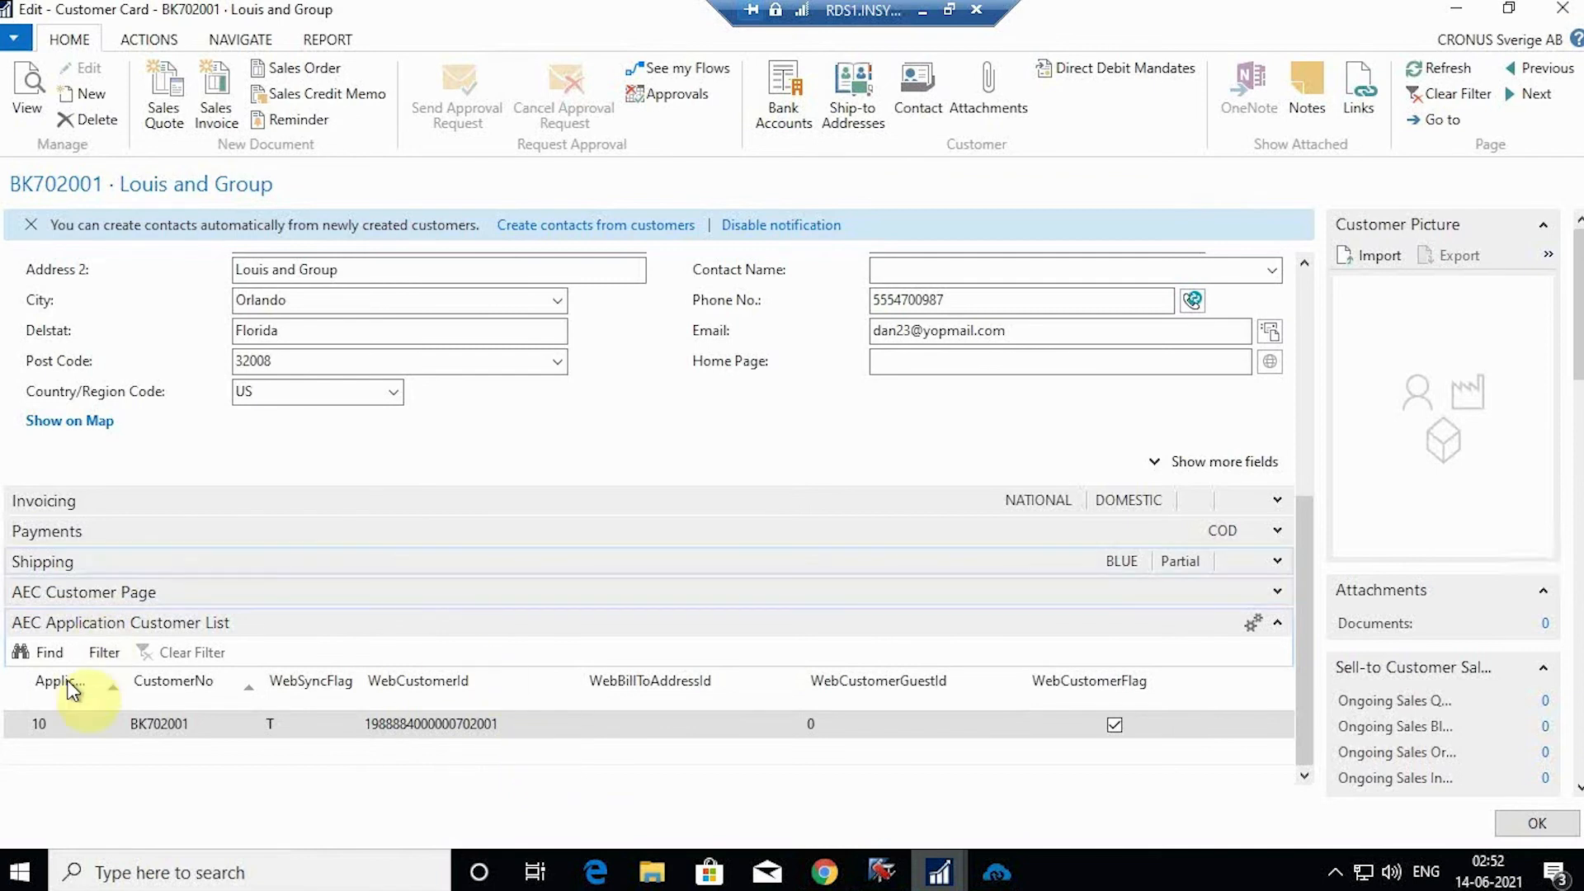
Step: Read Louis and Group's ApplicationId in the AEC list, then bring up the customer in Zoho Books
left_click(125, 692)
left_click_drag(157, 686, 182, 687)
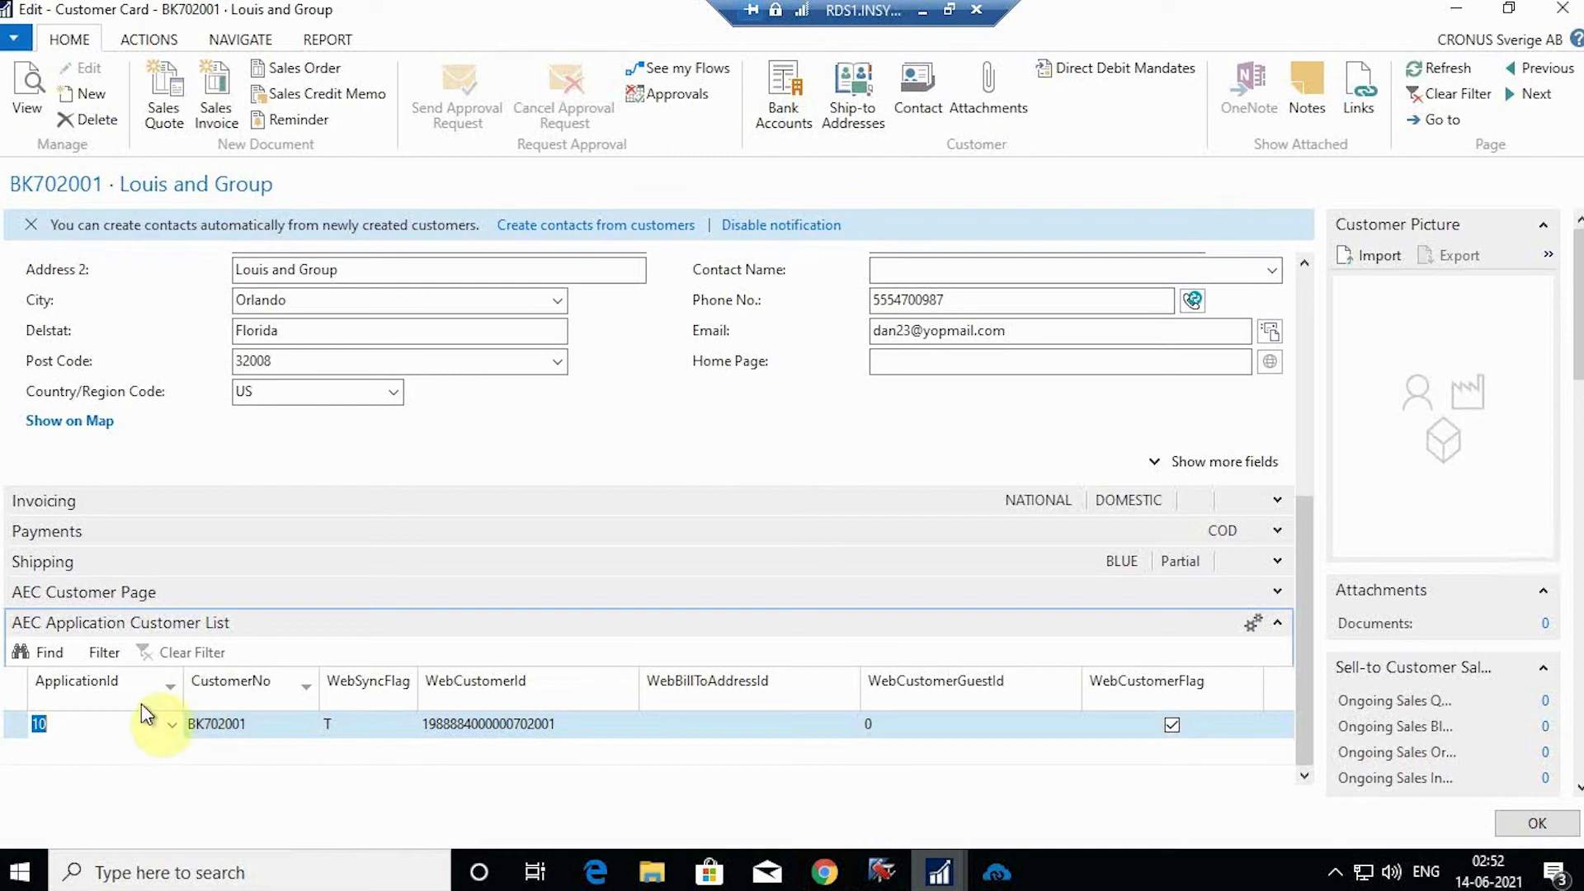
left_click(40, 724)
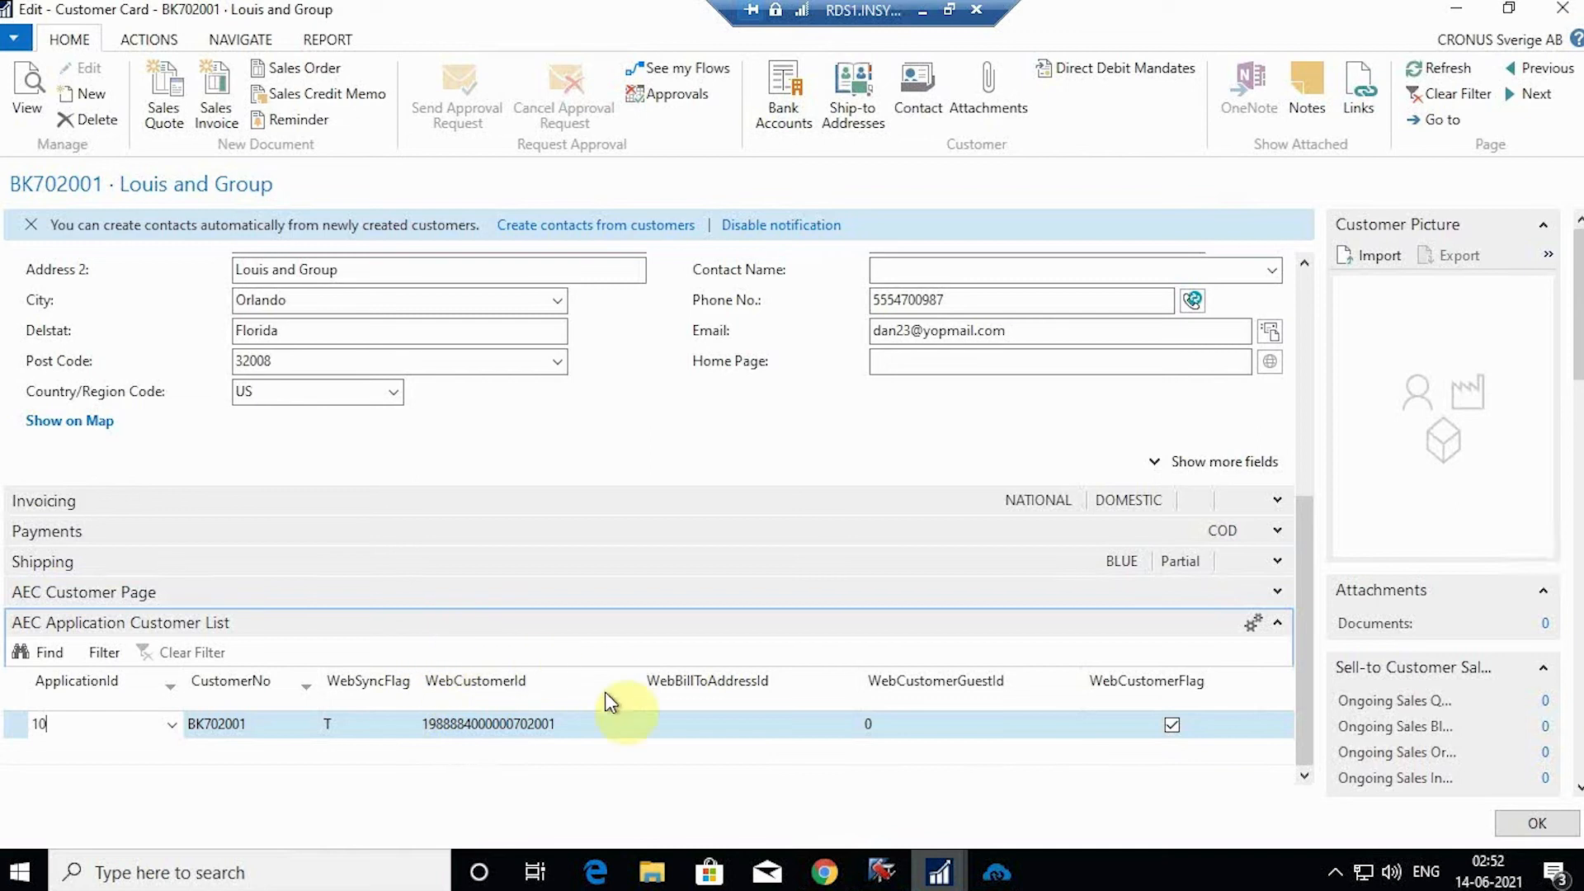
left_click(824, 872)
left_click(50, 12)
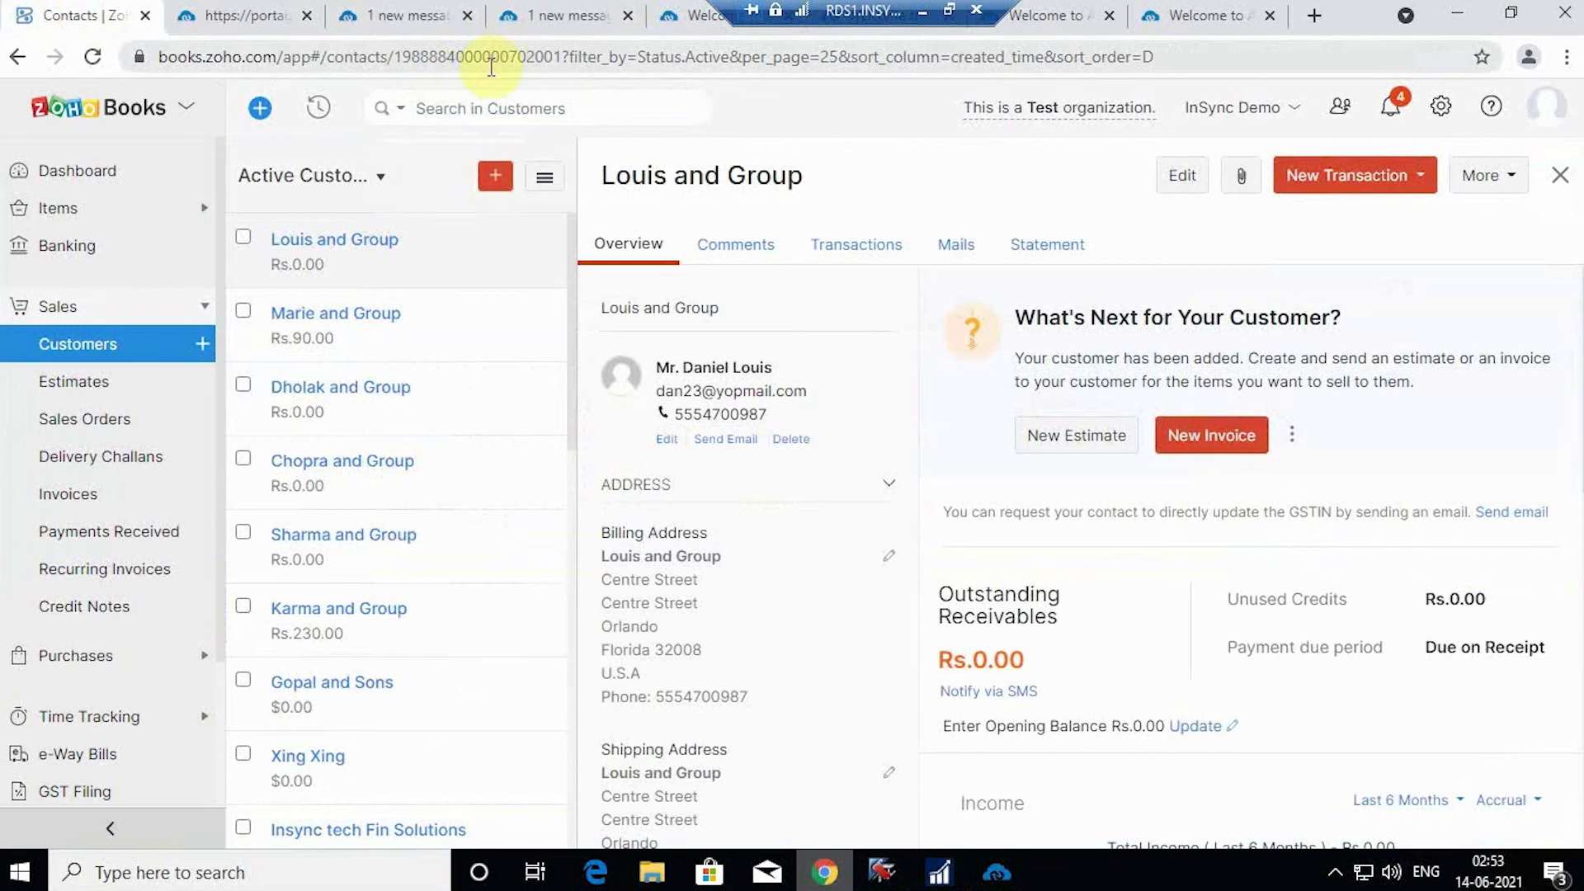
left_click(563, 51)
left_click_drag(562, 51, 412, 54)
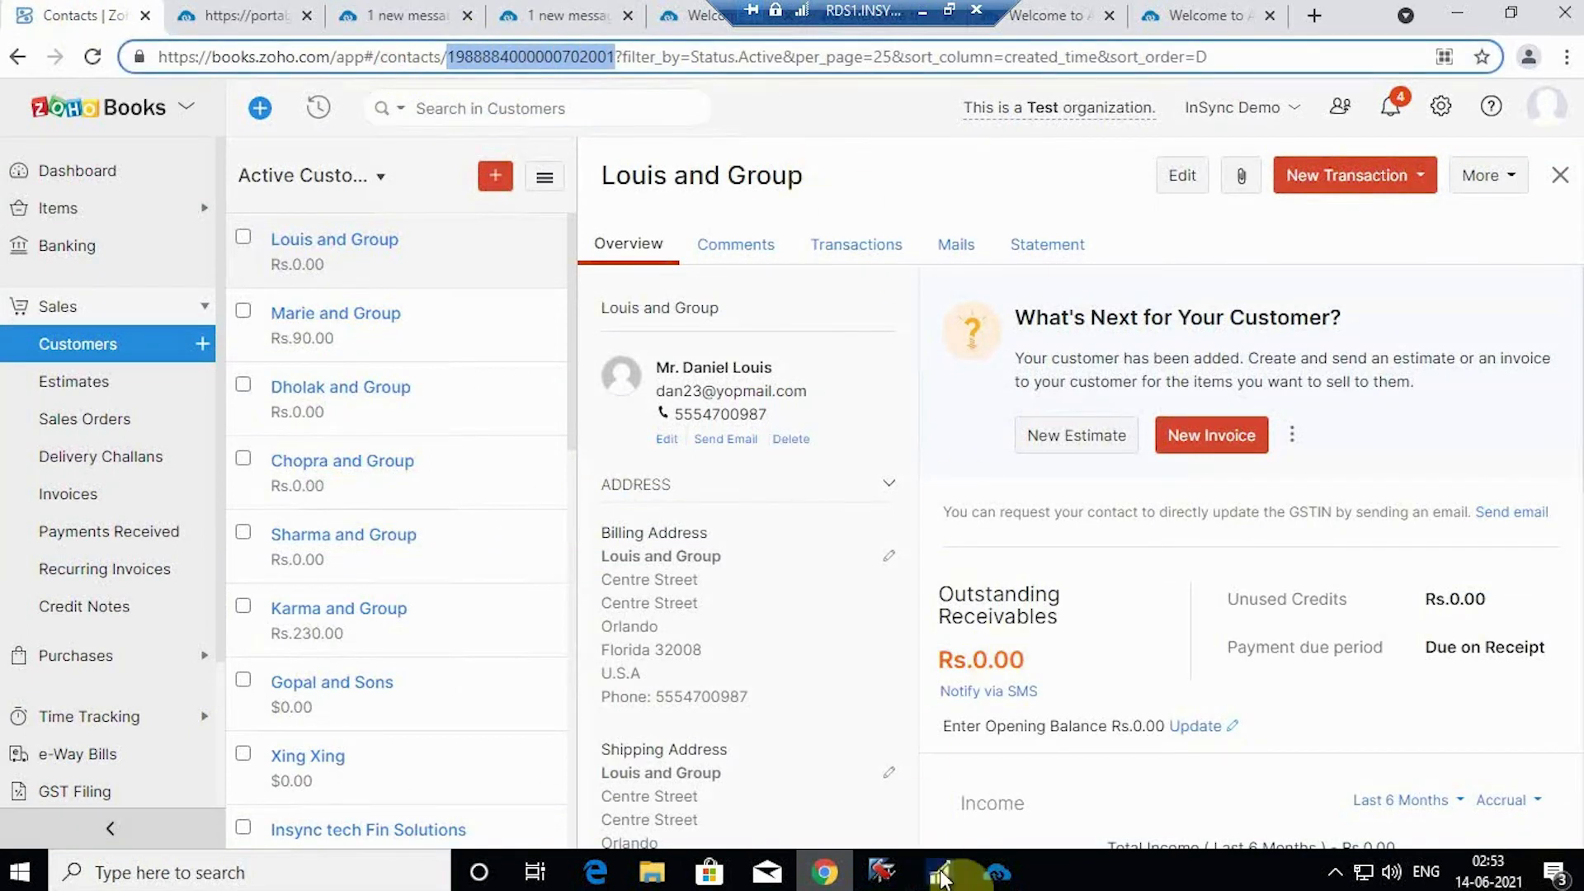
left_click(940, 872)
left_click(1004, 813)
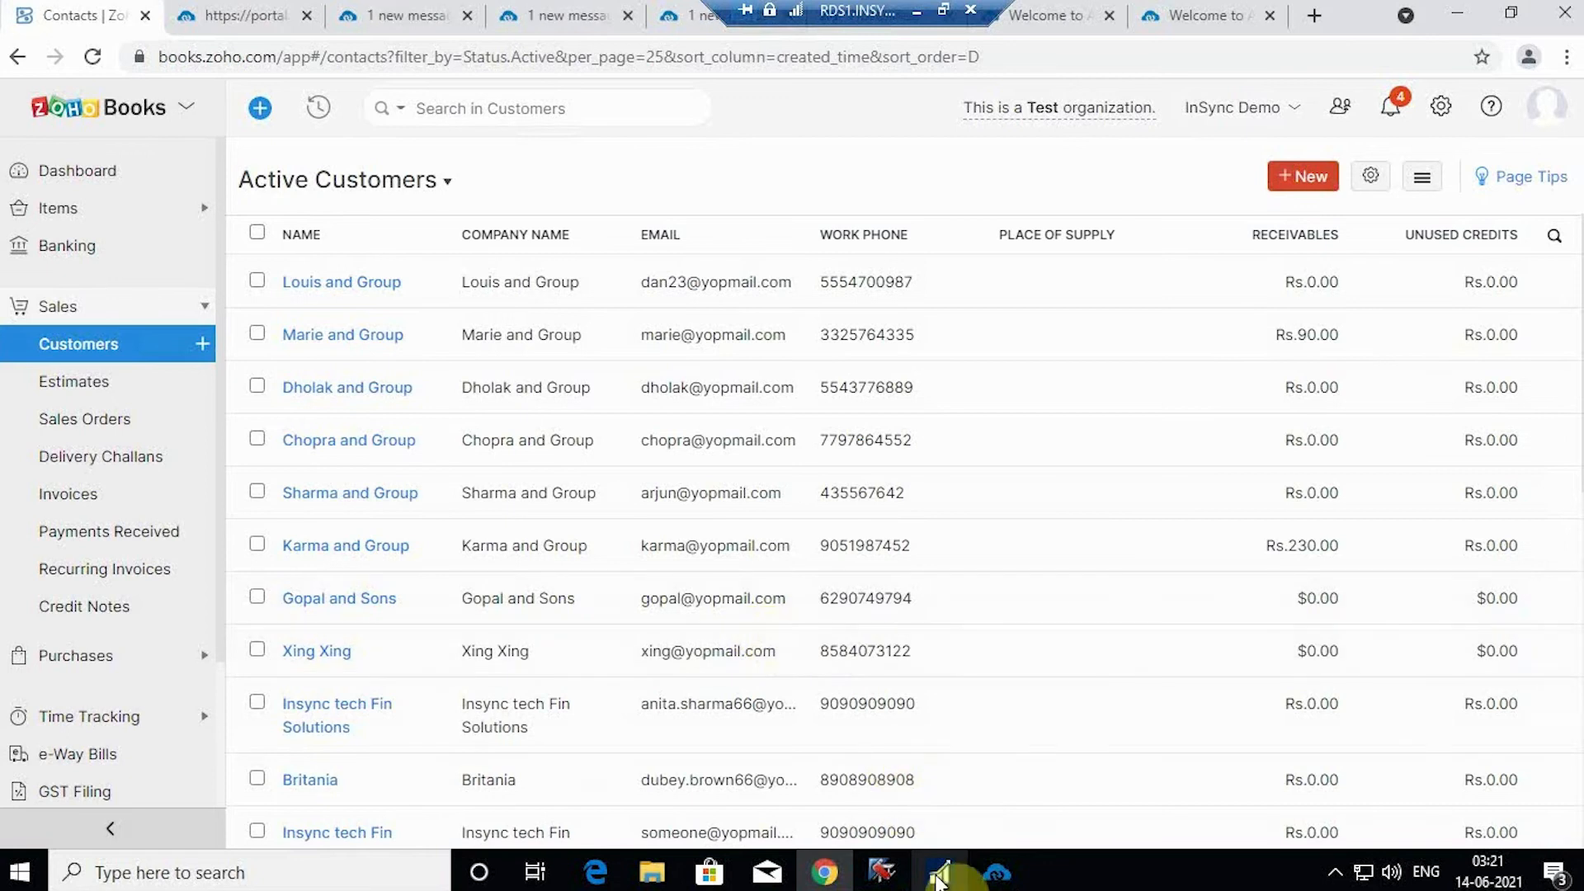
Step: Create new item 1018 'Vanity Bags' with base unit of measure PCS
left_click(938, 877)
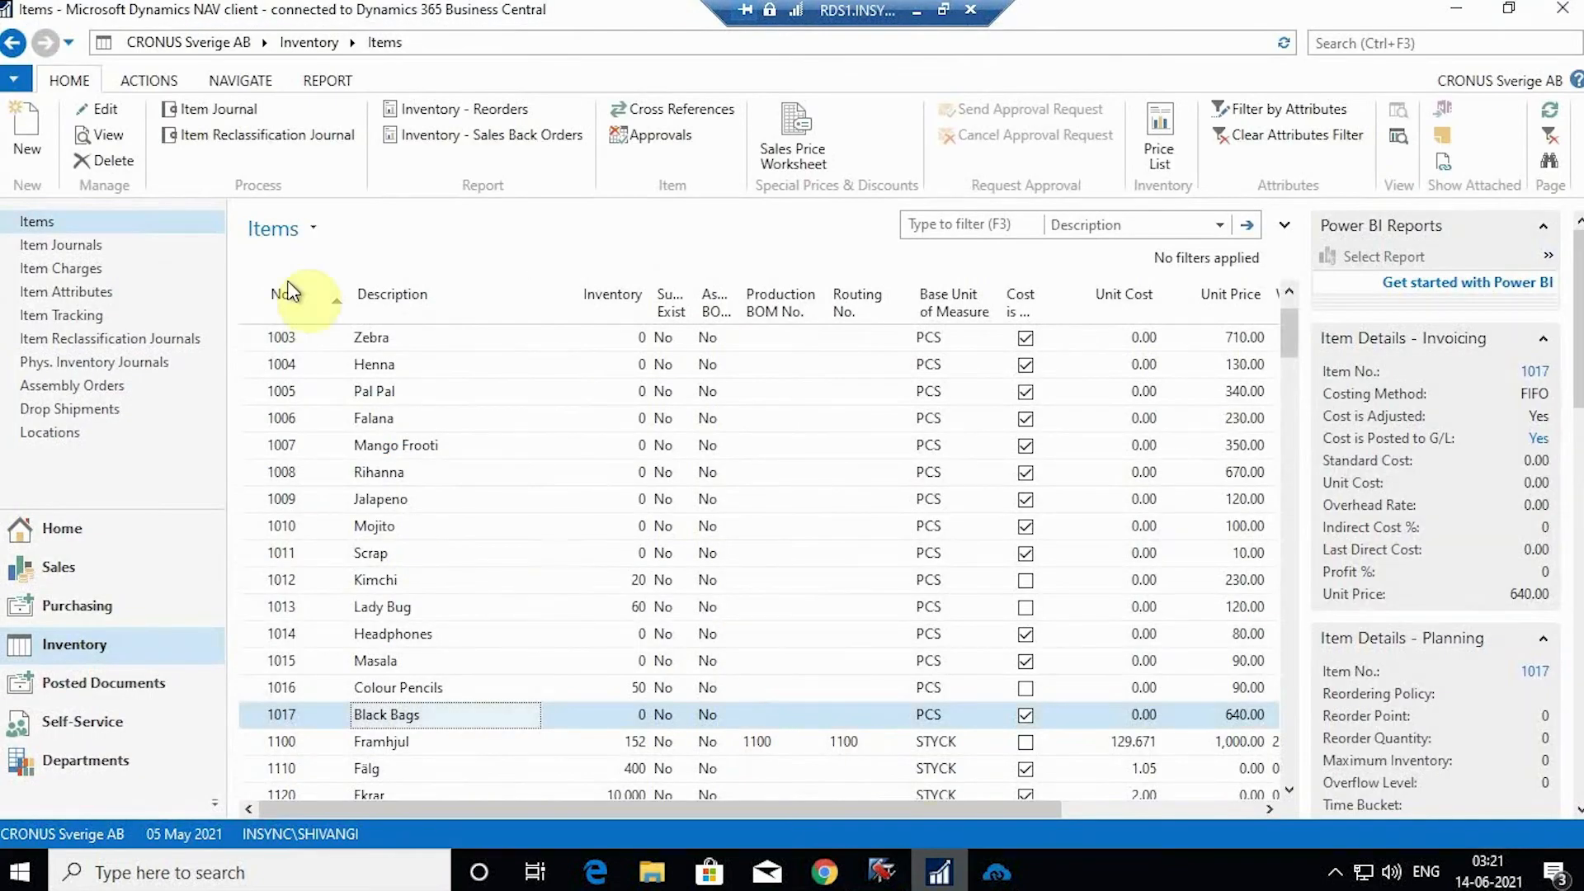
left_click(18, 128)
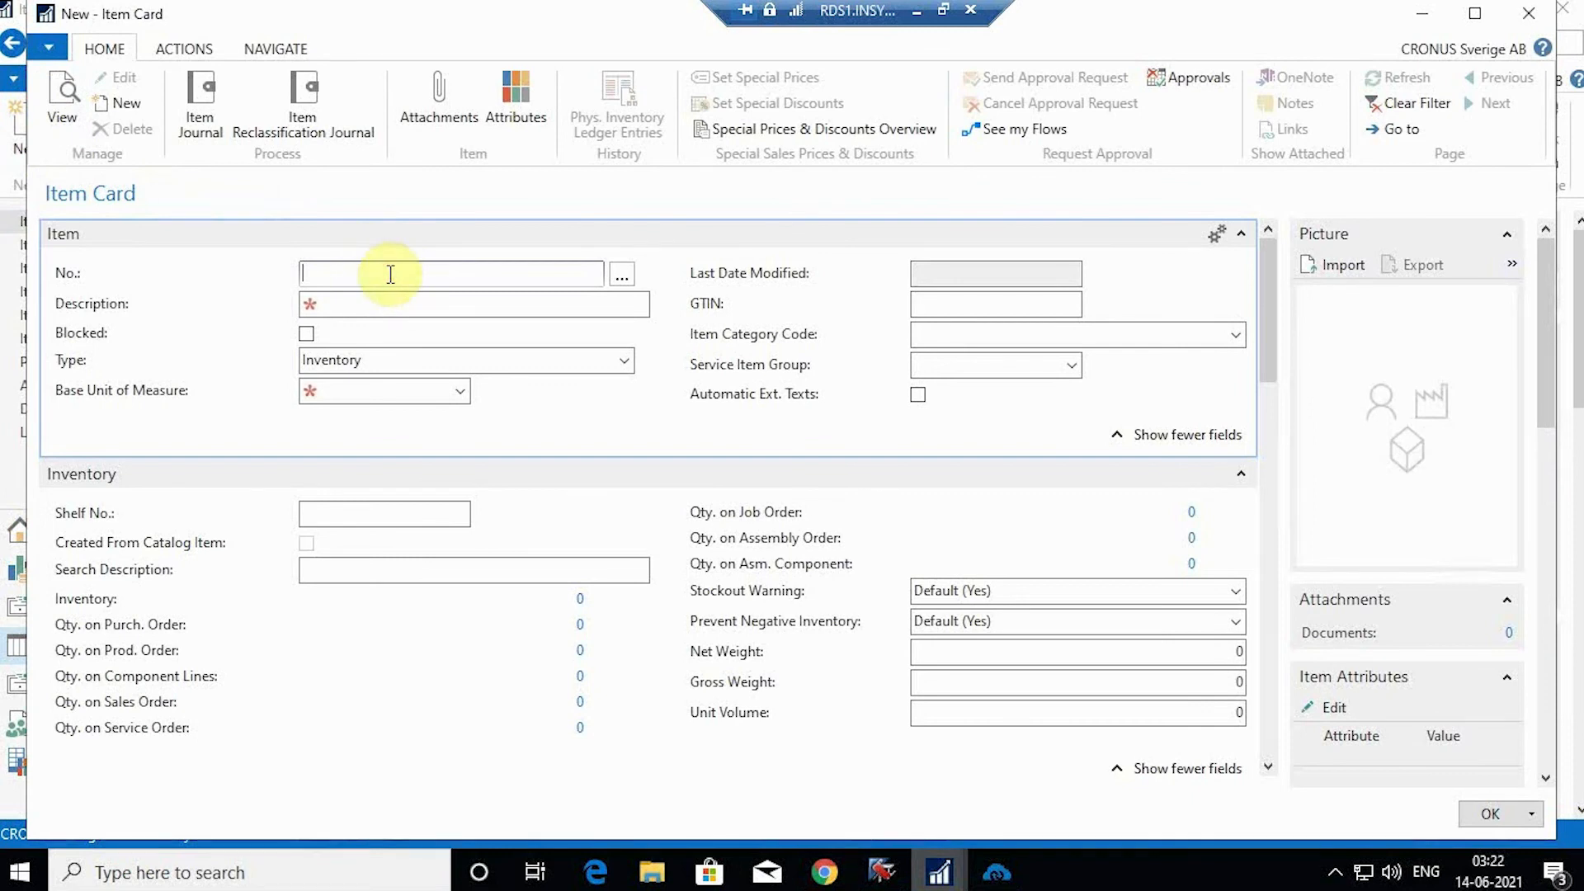
type("1018")
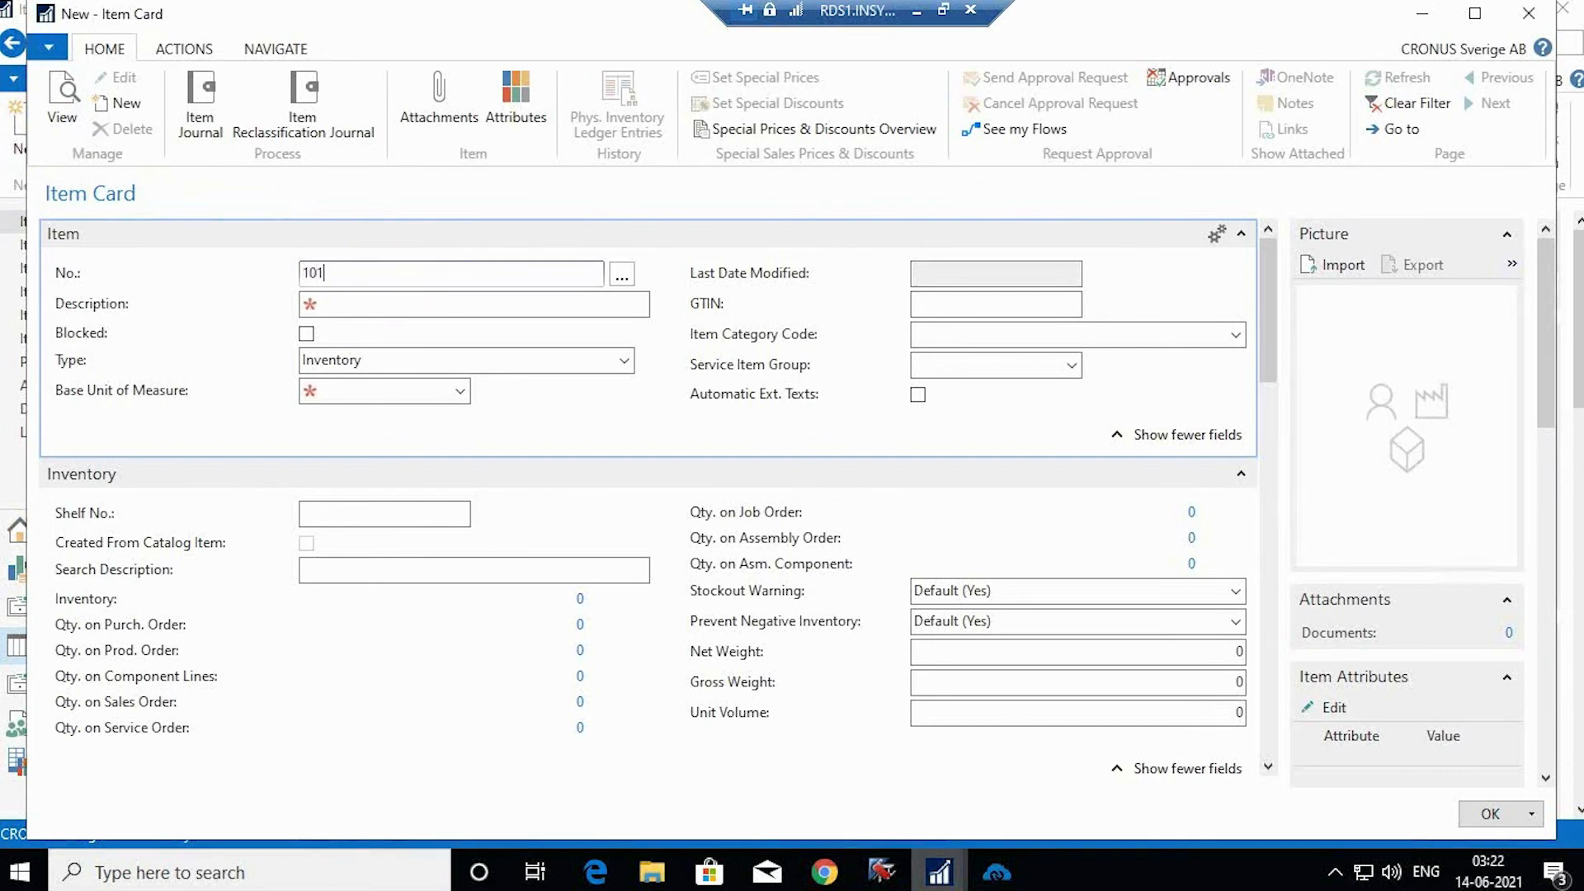
left_click(409, 302)
type("Va")
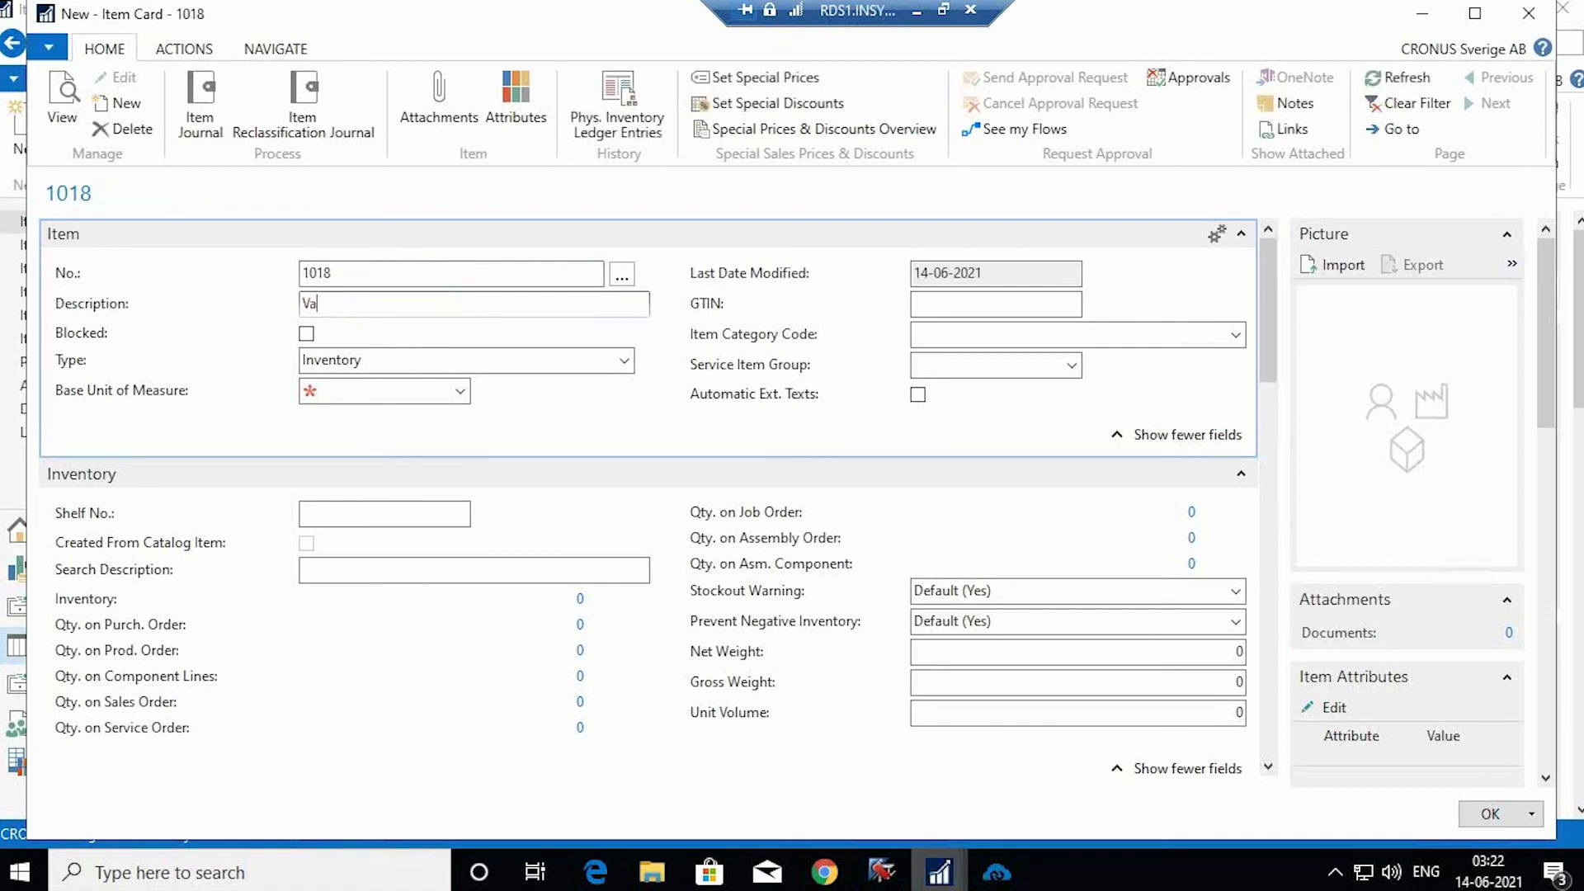
type("nity Bags")
left_click(460, 390)
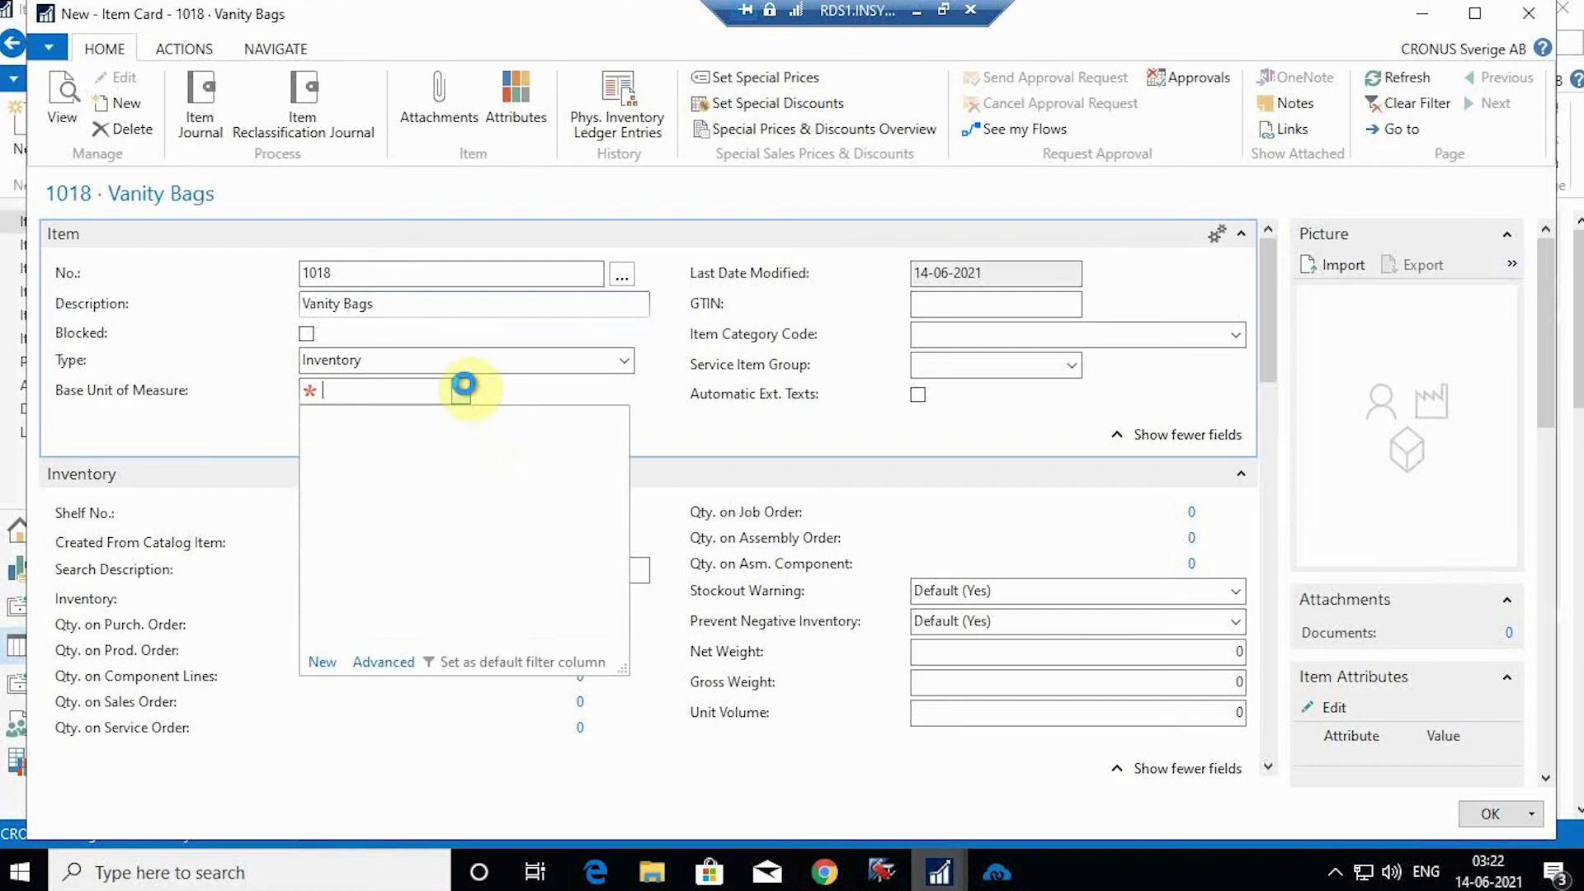
scroll(487, 486, "down", 3)
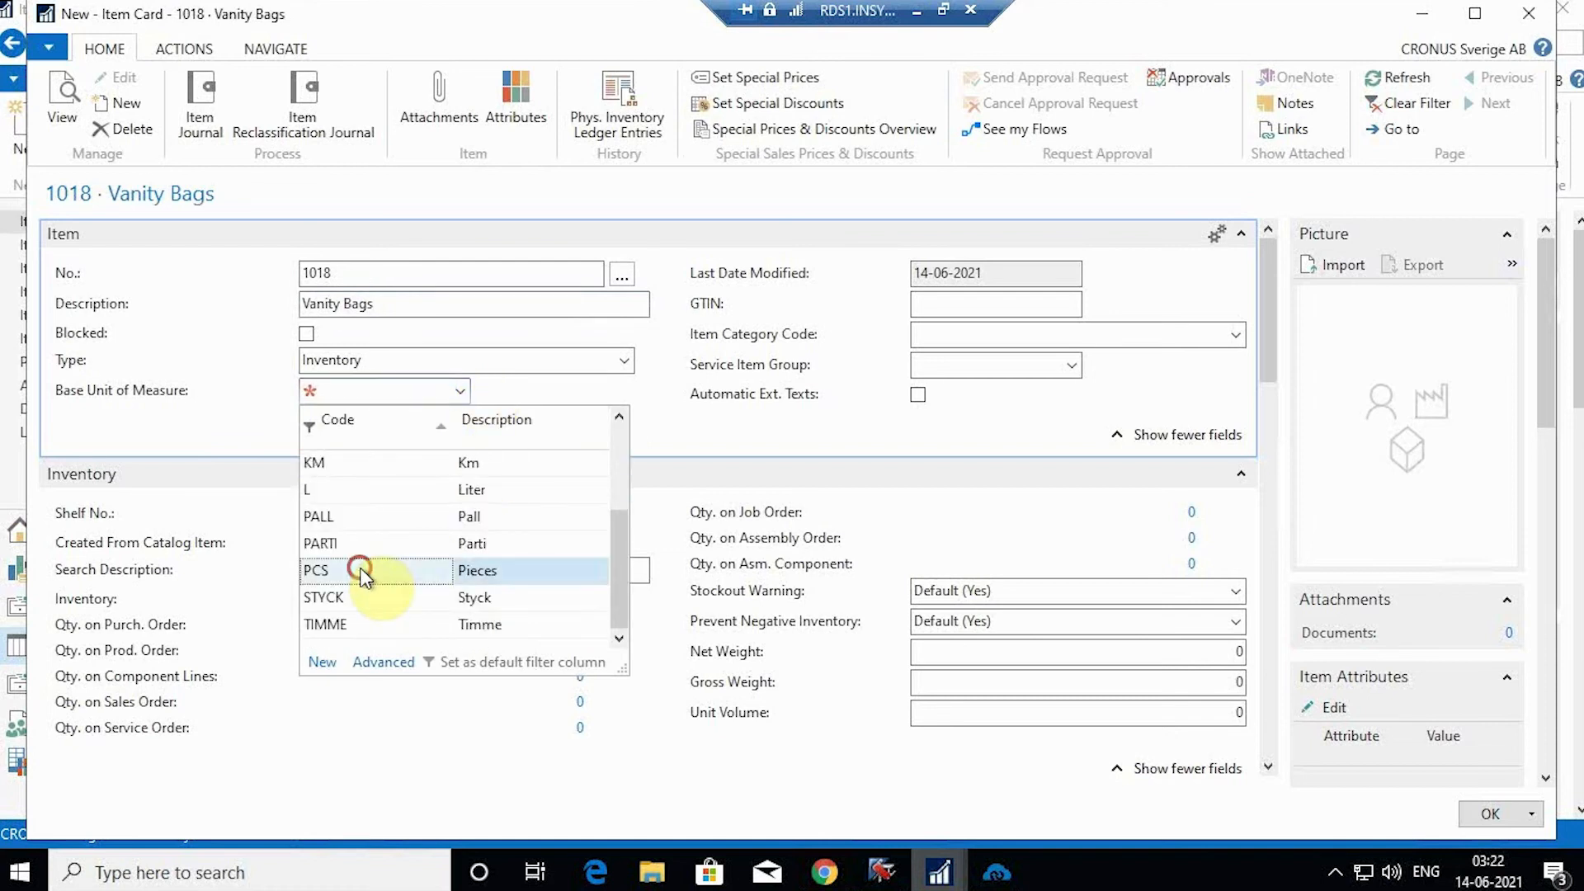
left_click(372, 570)
scroll(702, 518, "down", 3)
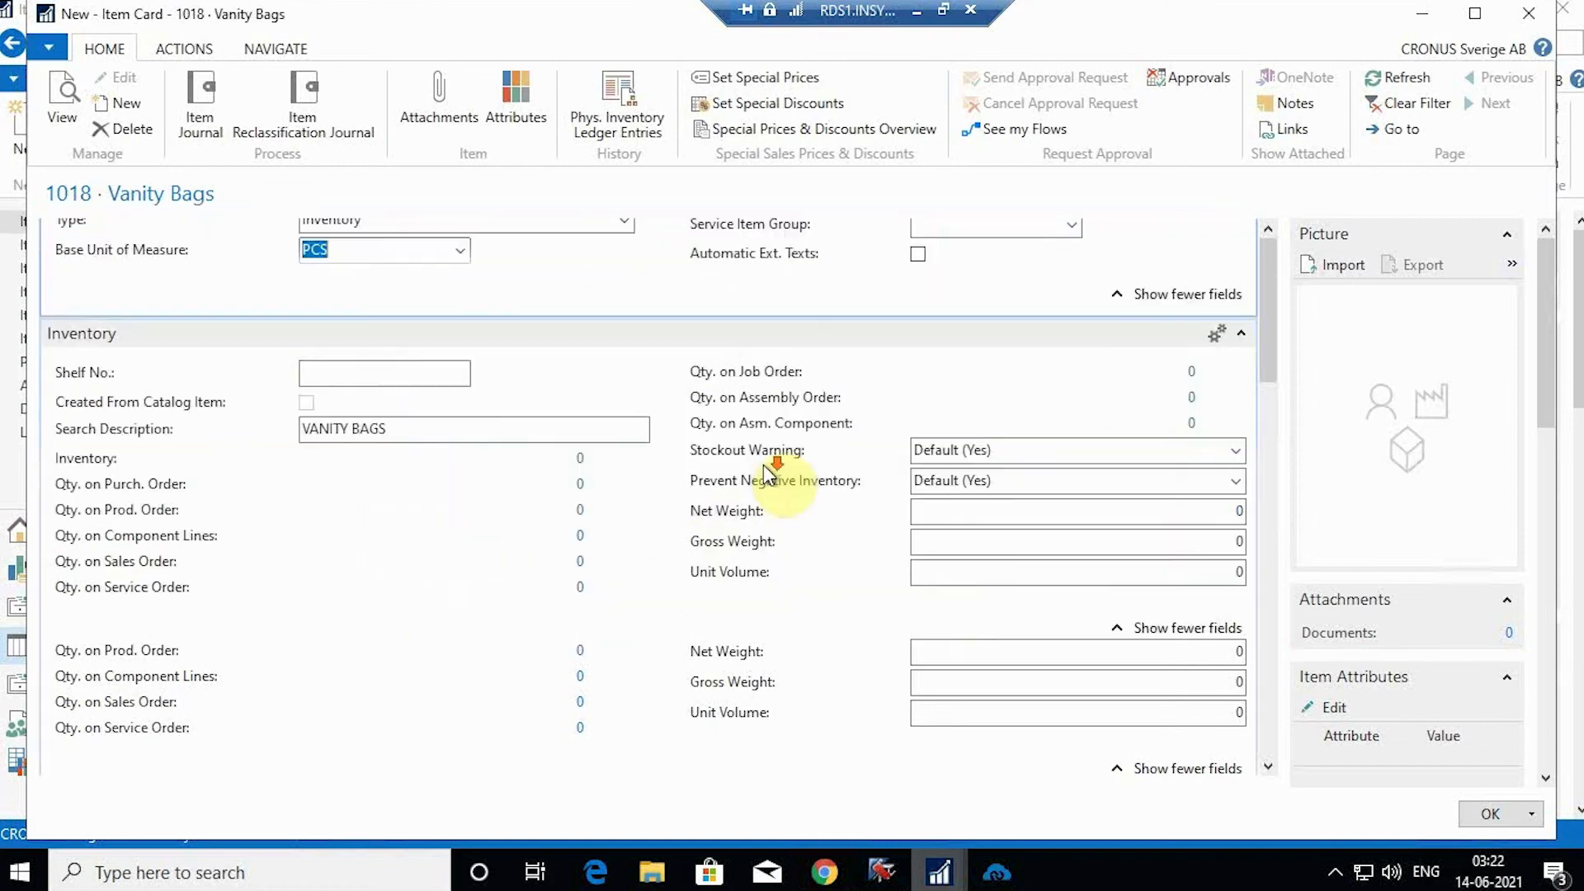
Step: Set net weight, gross weight and unit volume all to 1
left_click(1202, 513)
type("1")
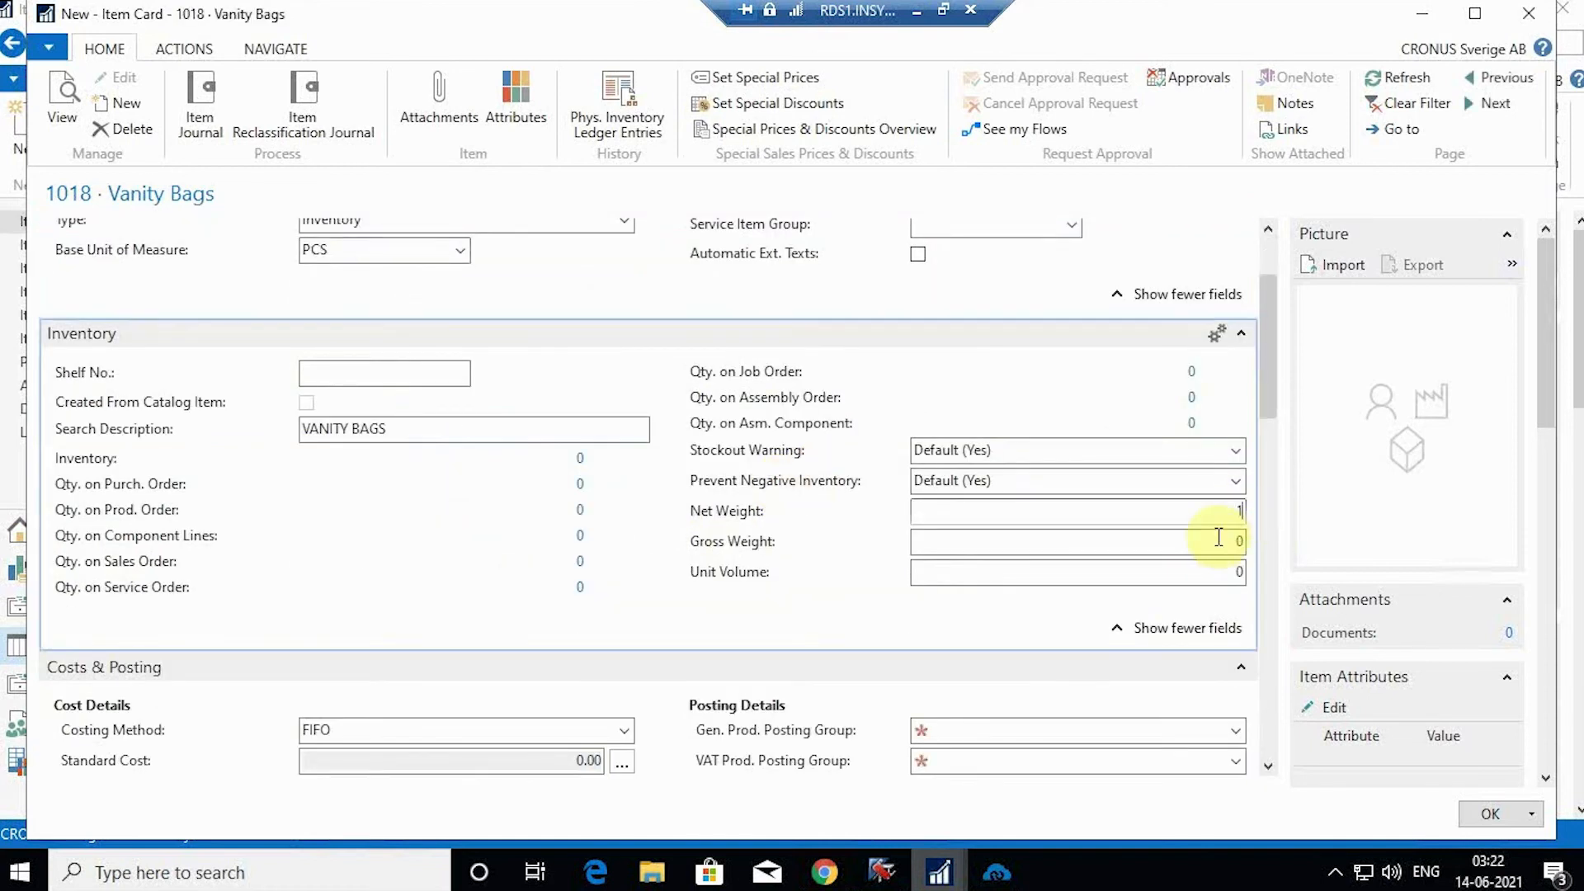
left_click(1227, 541)
type("1")
left_click(1227, 570)
type("1")
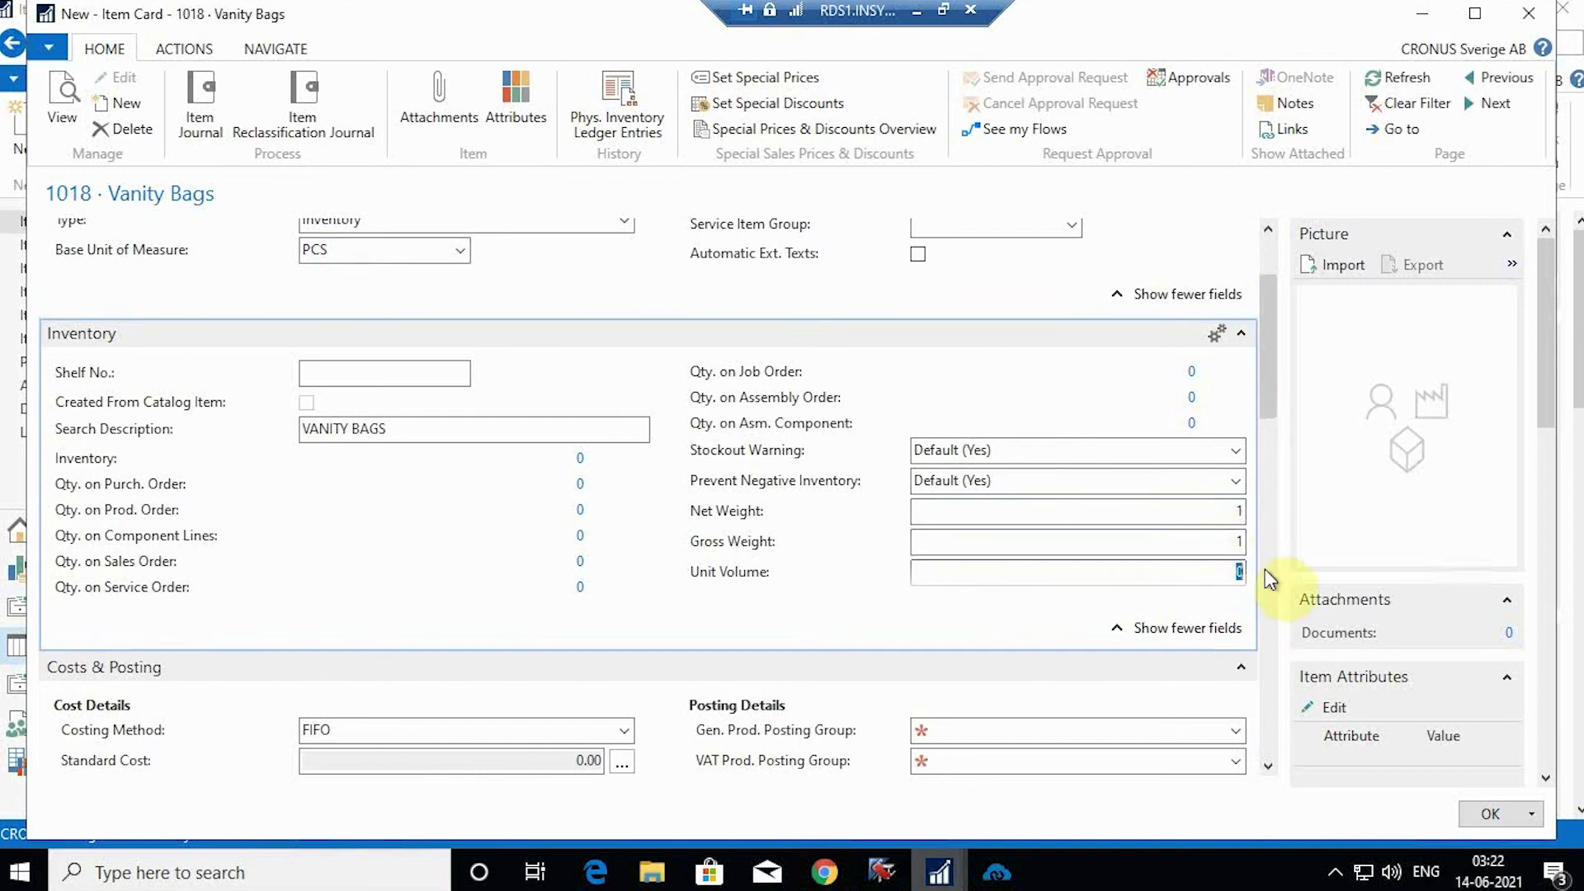
scroll(957, 598, "down", 5)
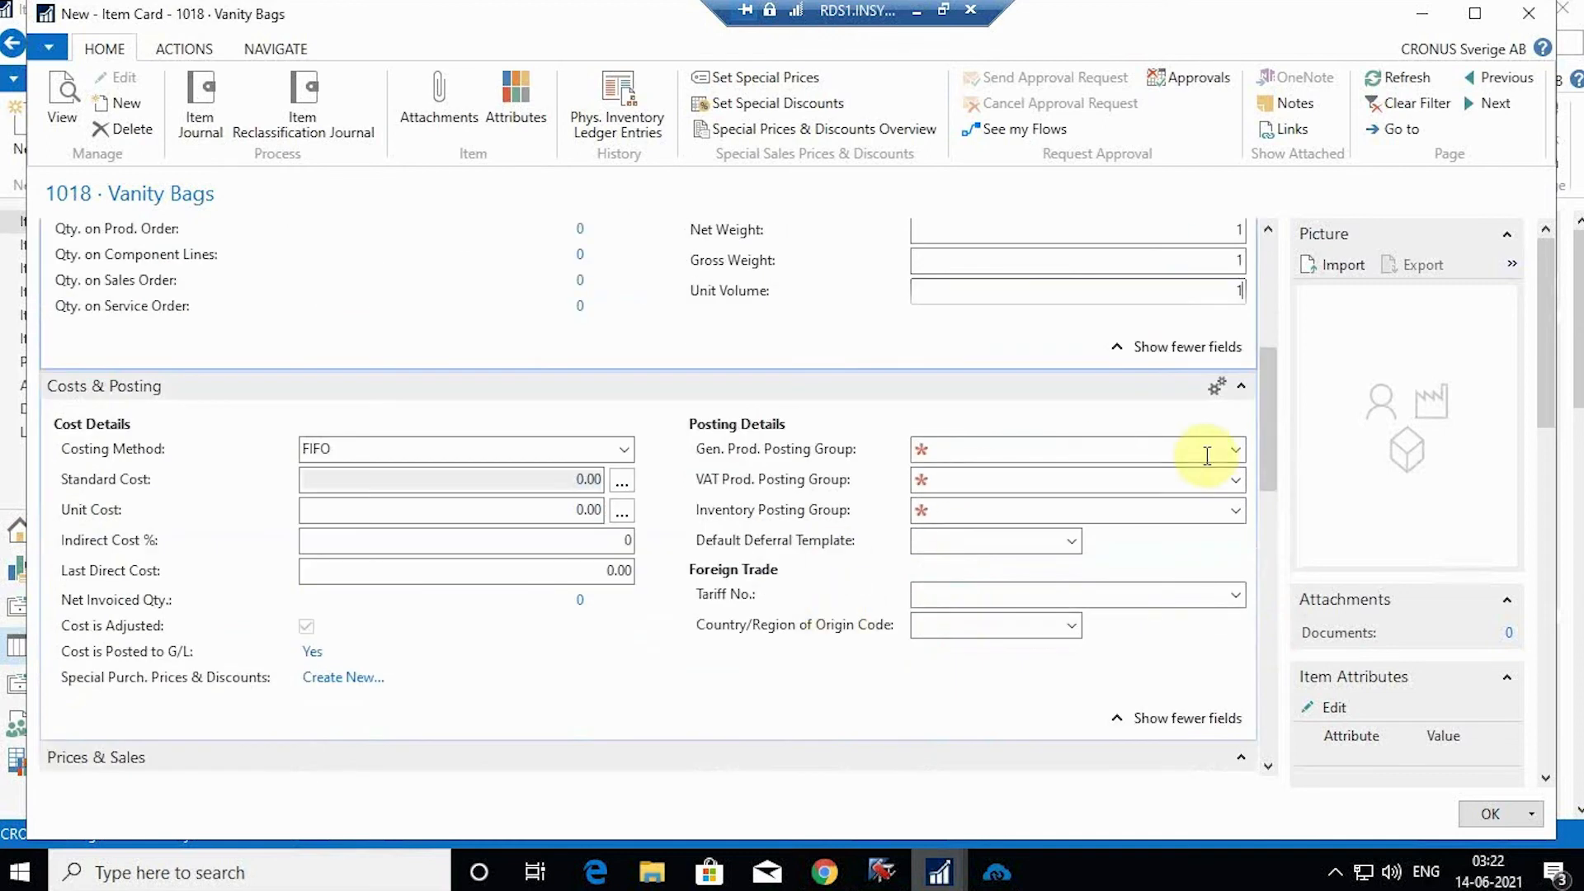
Step: Choose posting groups DETALJ and FÄRDIG and set the unit price to 120
left_click(1237, 452)
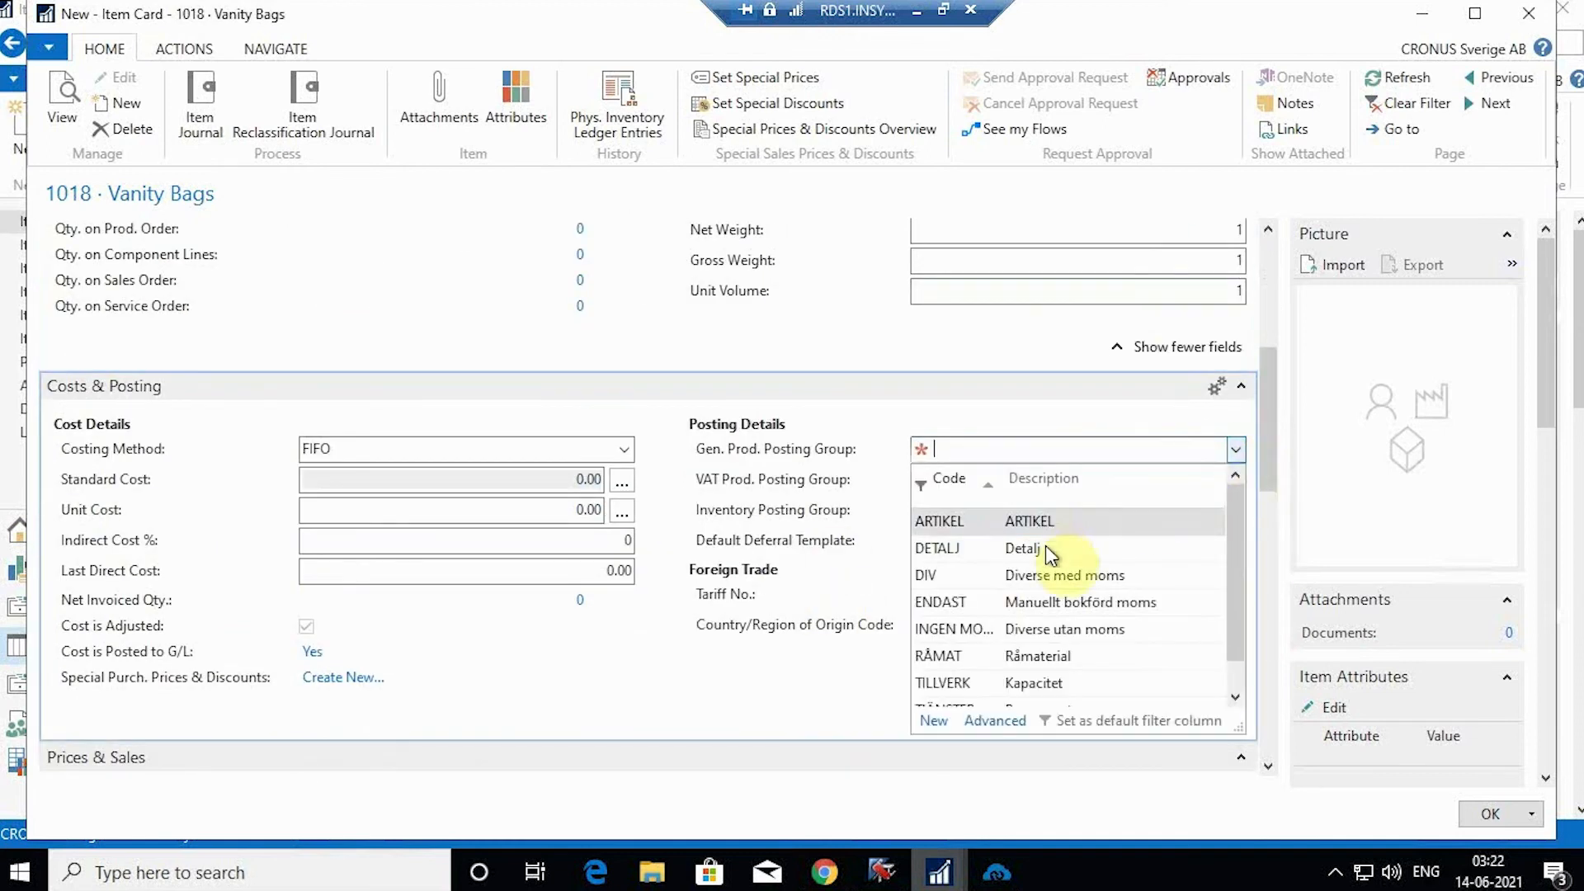
left_click(1043, 547)
left_click(1237, 510)
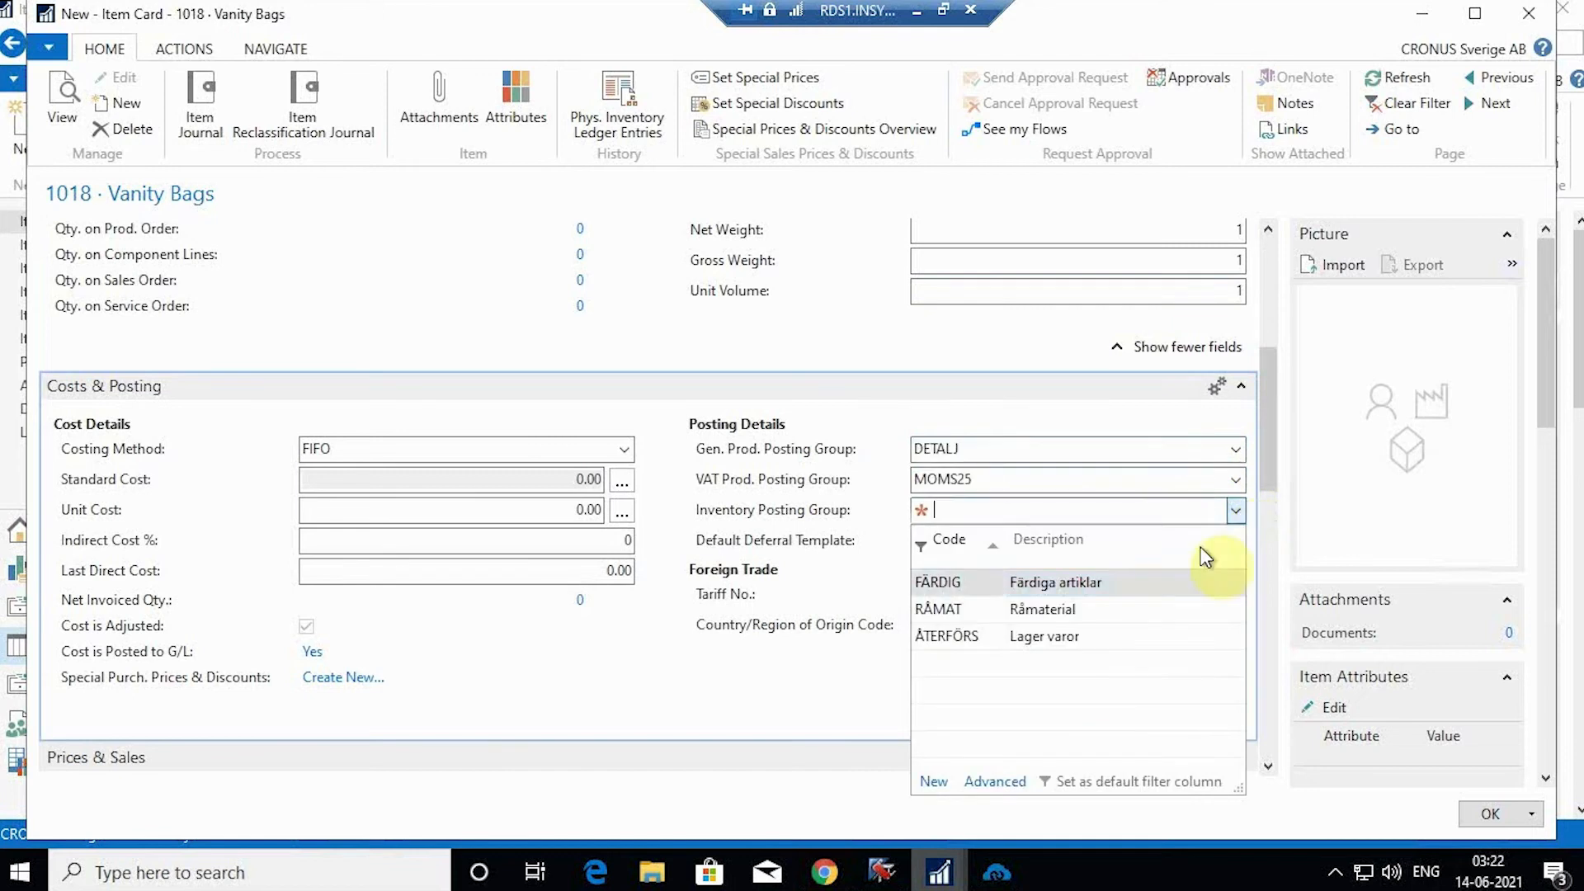
left_click(928, 583)
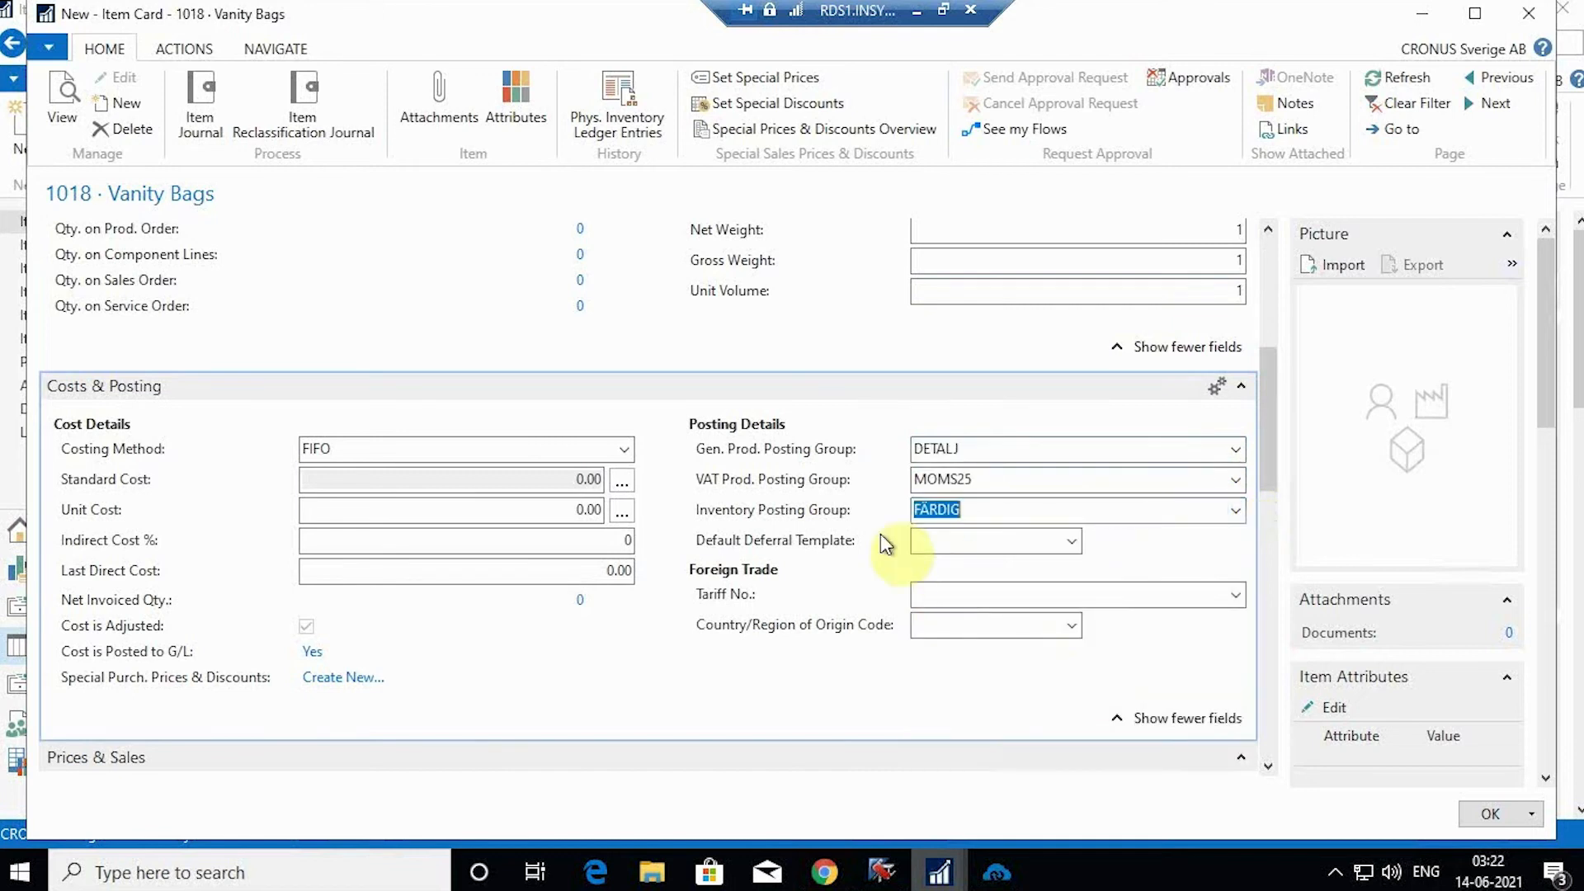
scroll(825, 540, "down", 5)
left_click(482, 511)
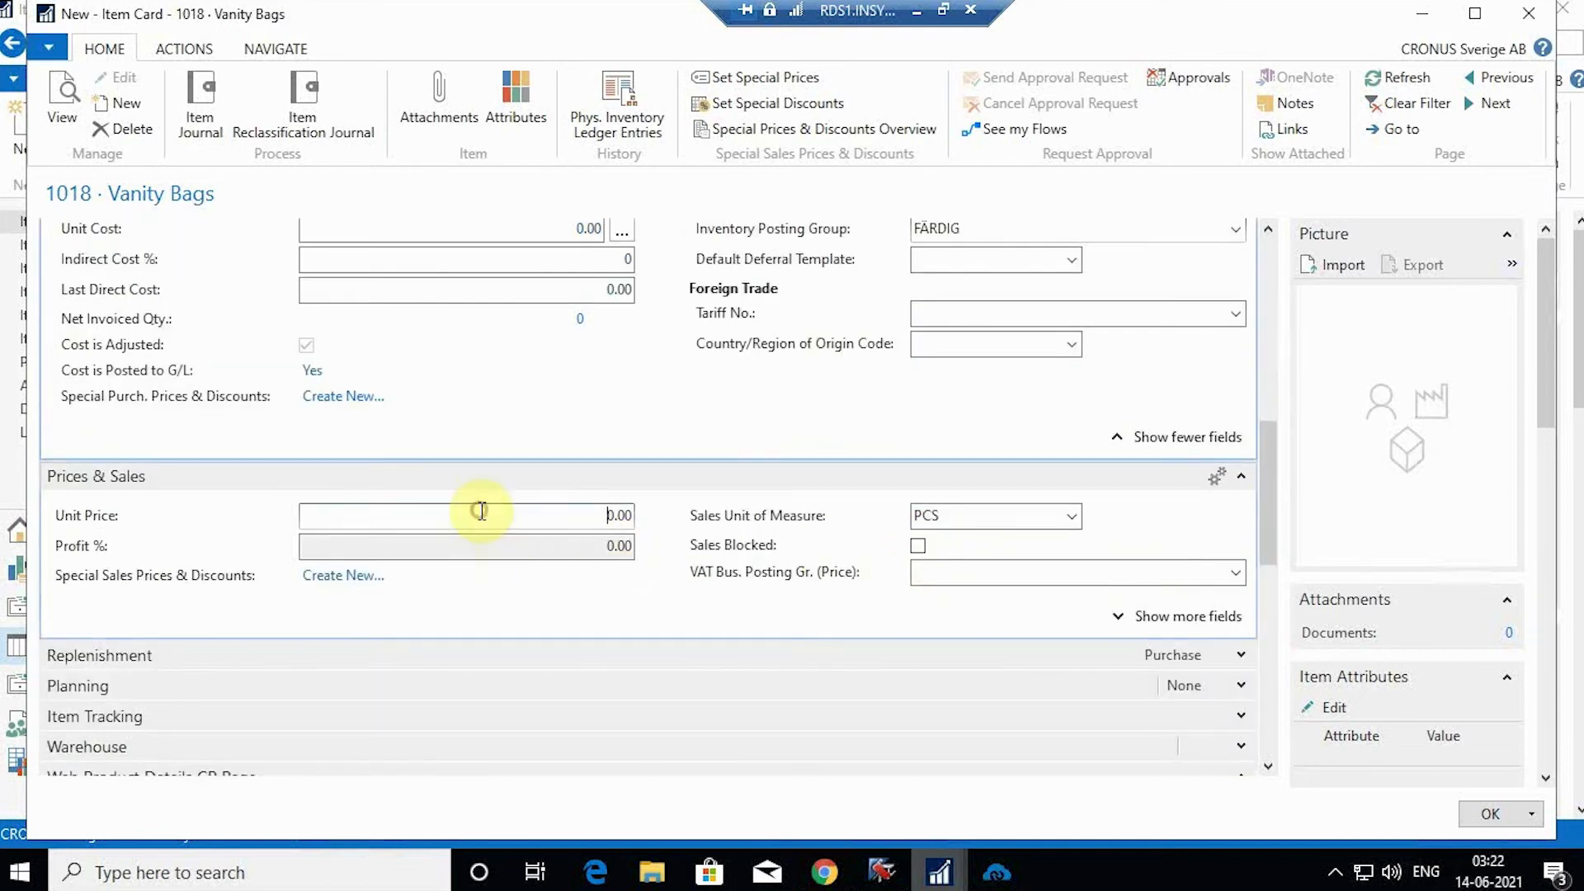
type("12")
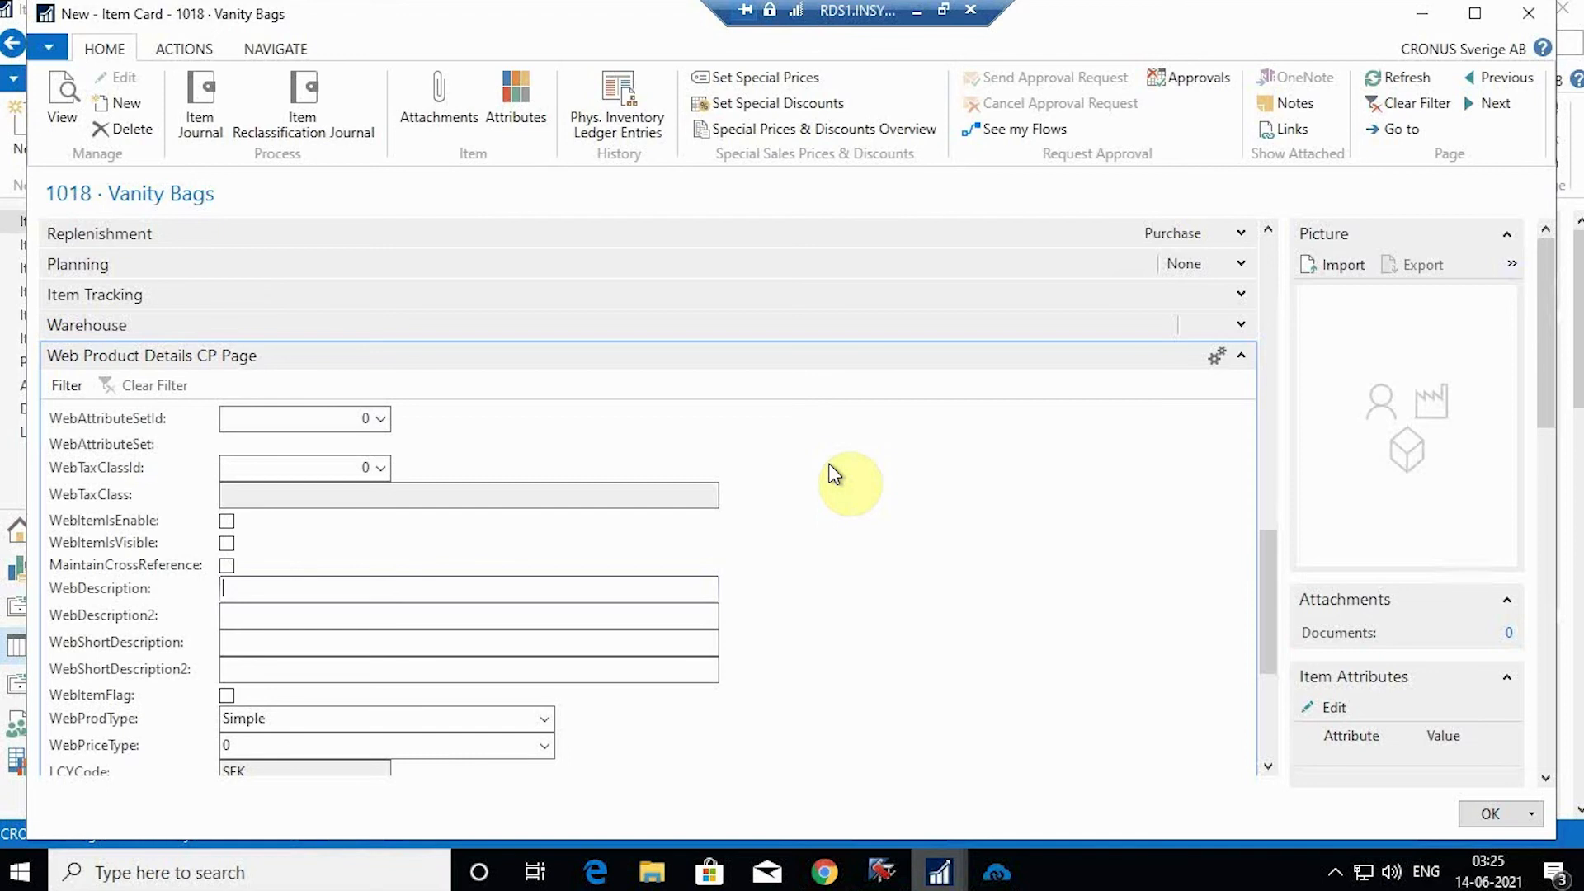
Step: Enter web description 'Vanity bags' and short description 'Vanity bags are beautiful'
scroll(834, 476, "down", 3)
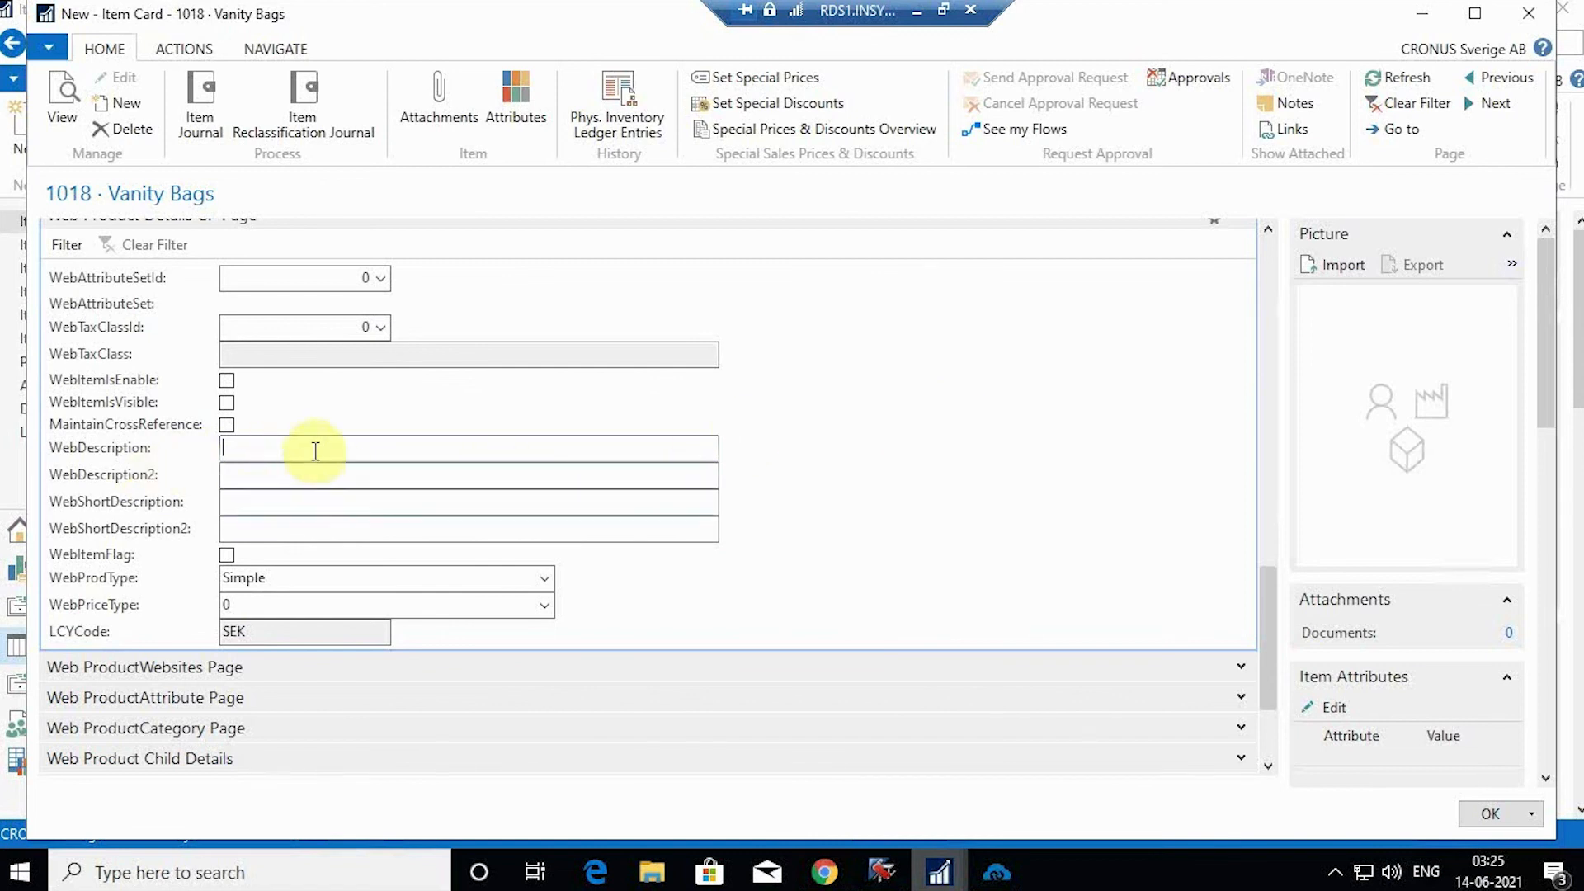
type("V")
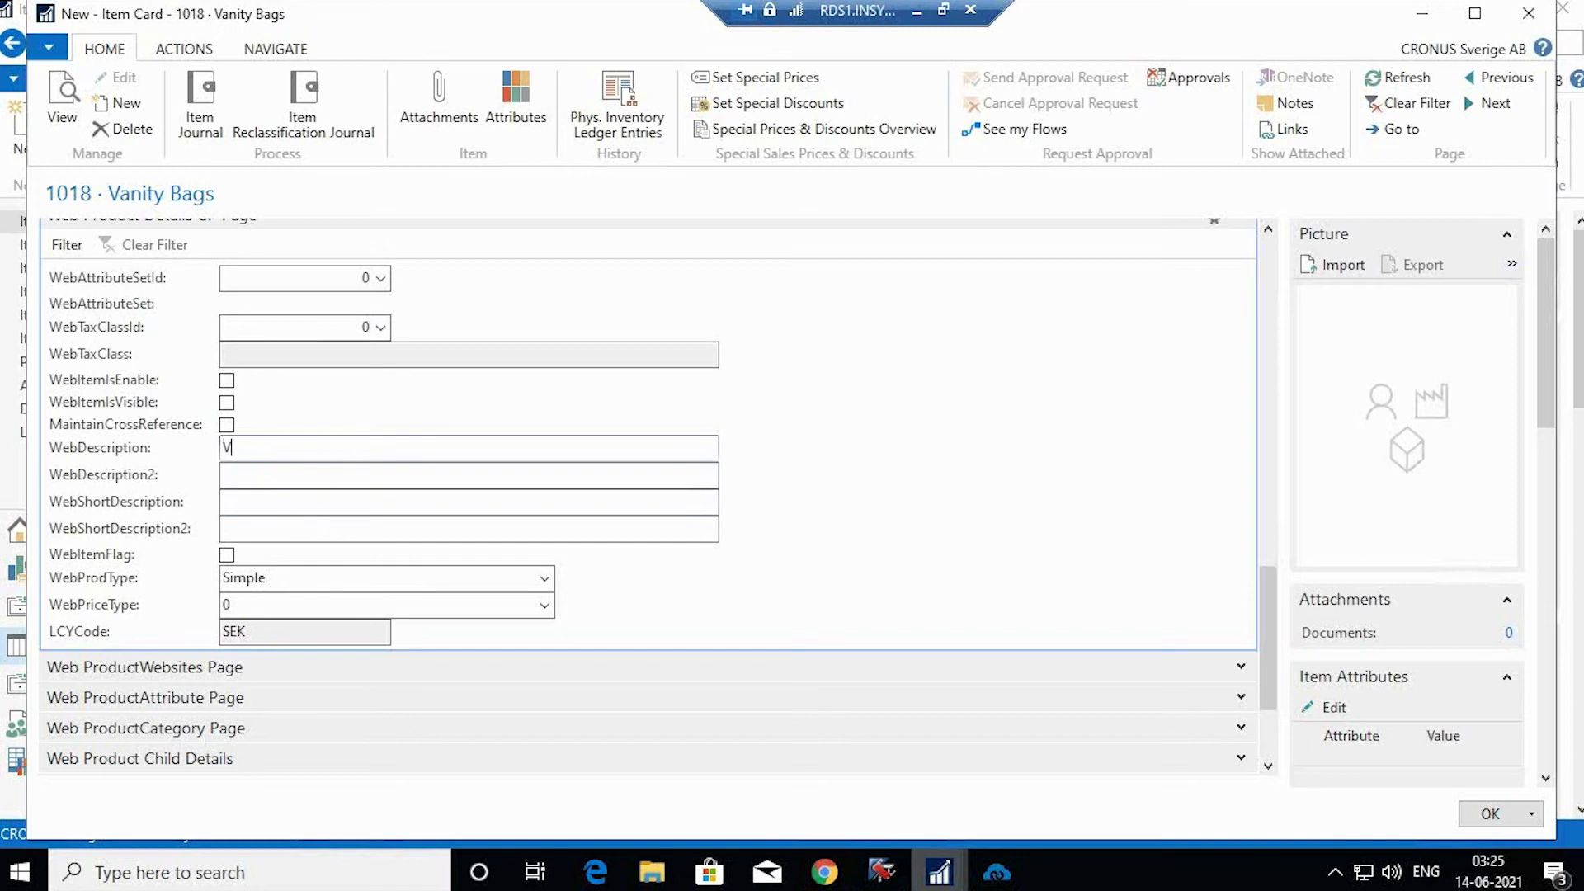
type("anity bags")
left_click(315, 500)
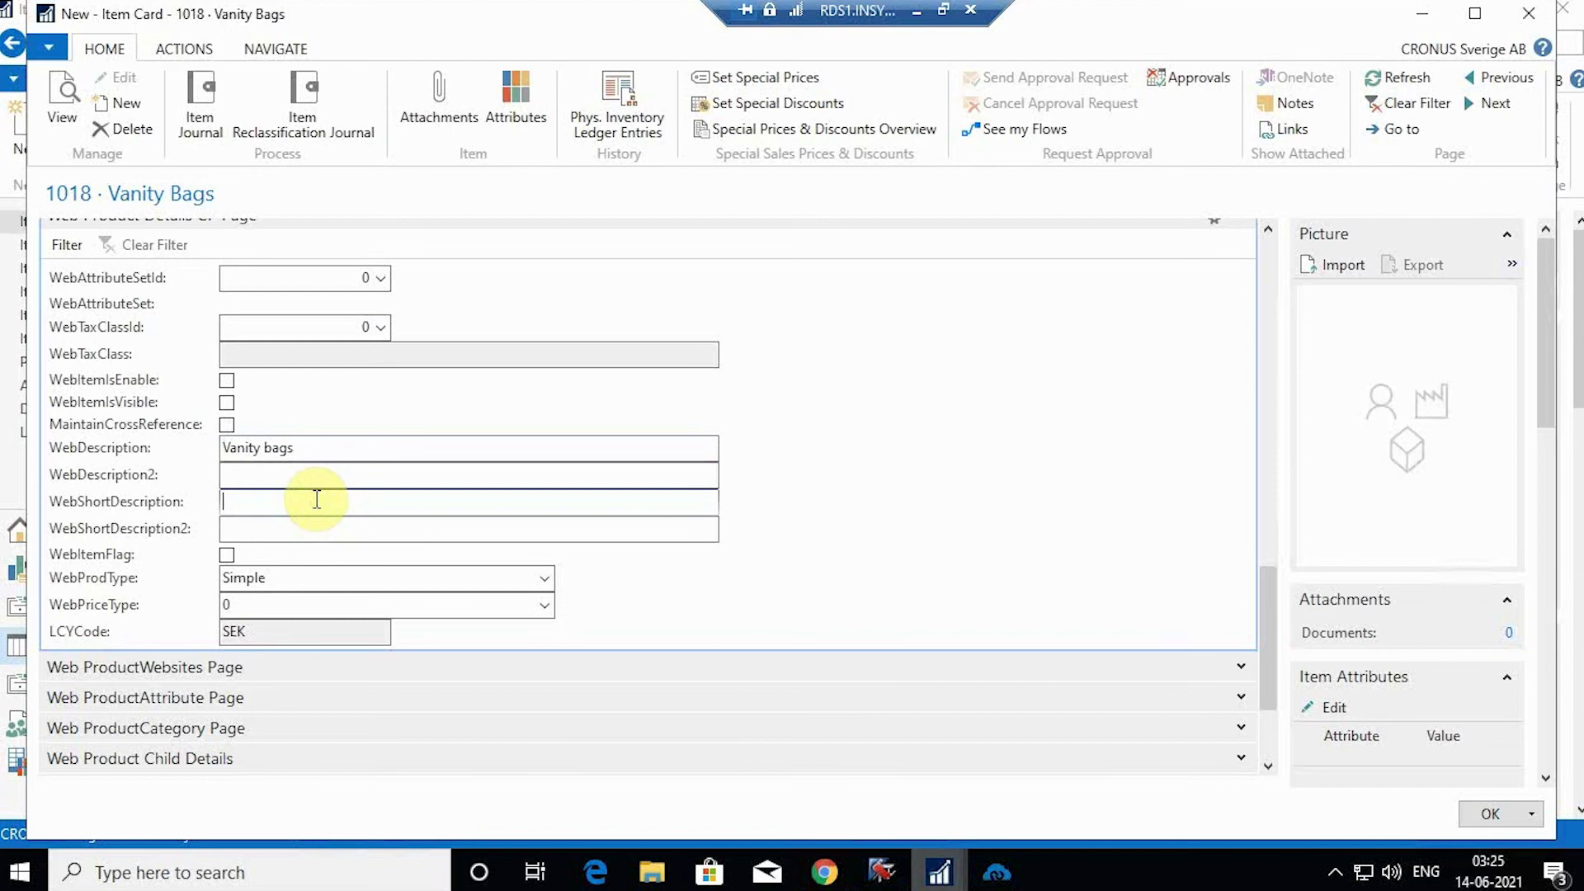
type("va")
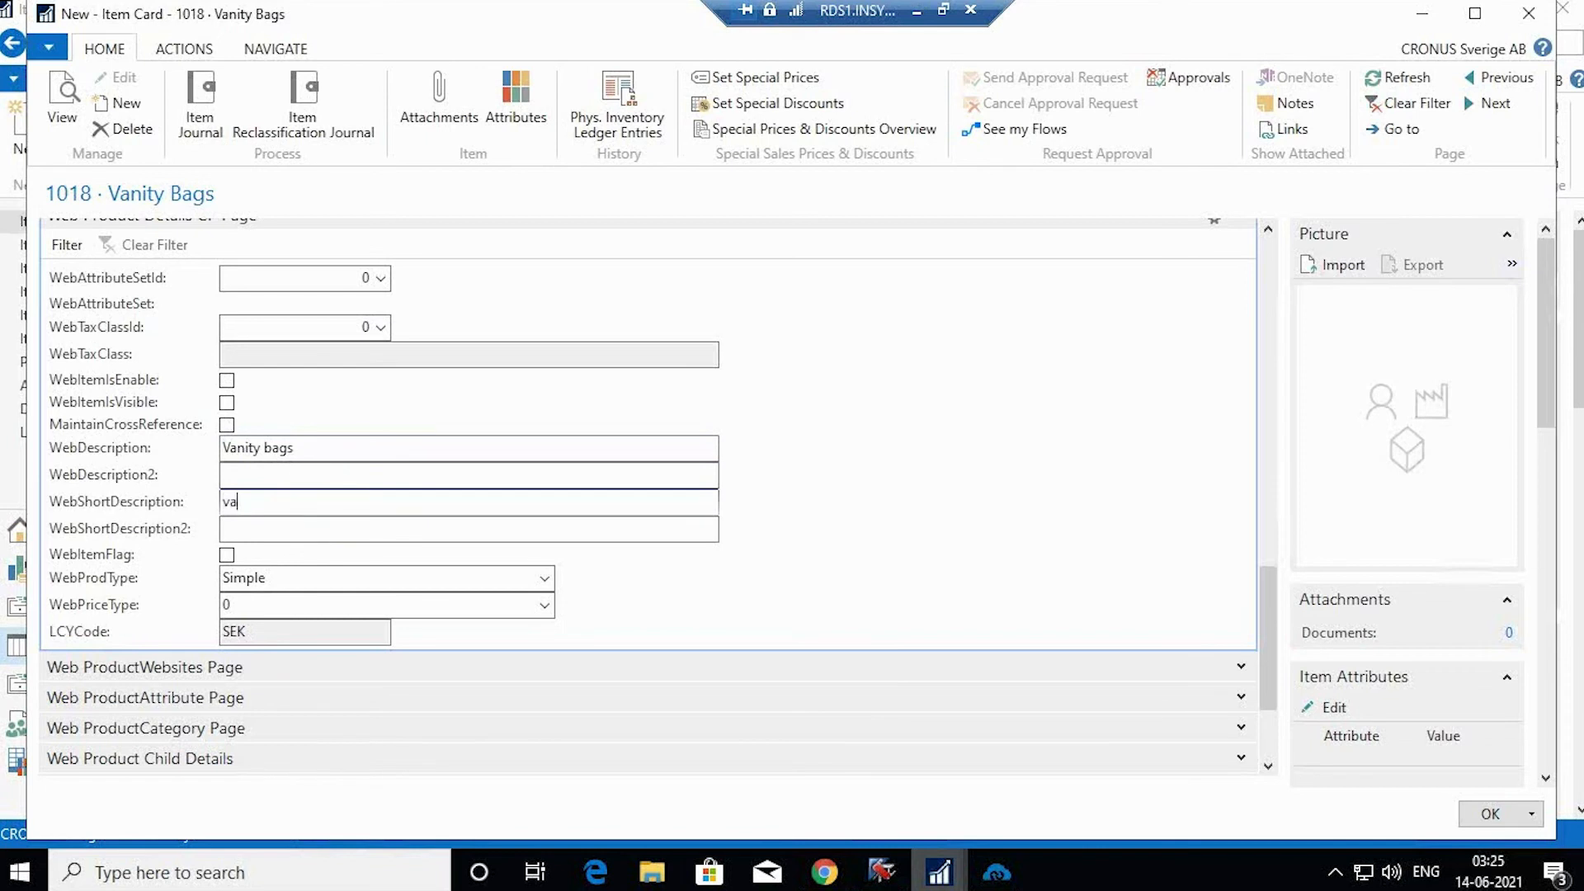
key("BackSpace")
key("BackSpace")
type("Vanity bags are beautiful")
Step: Tick WebItemIsEnable and WebItemIsVisible for Vanity Bags
scroll(325, 399, "up", 2)
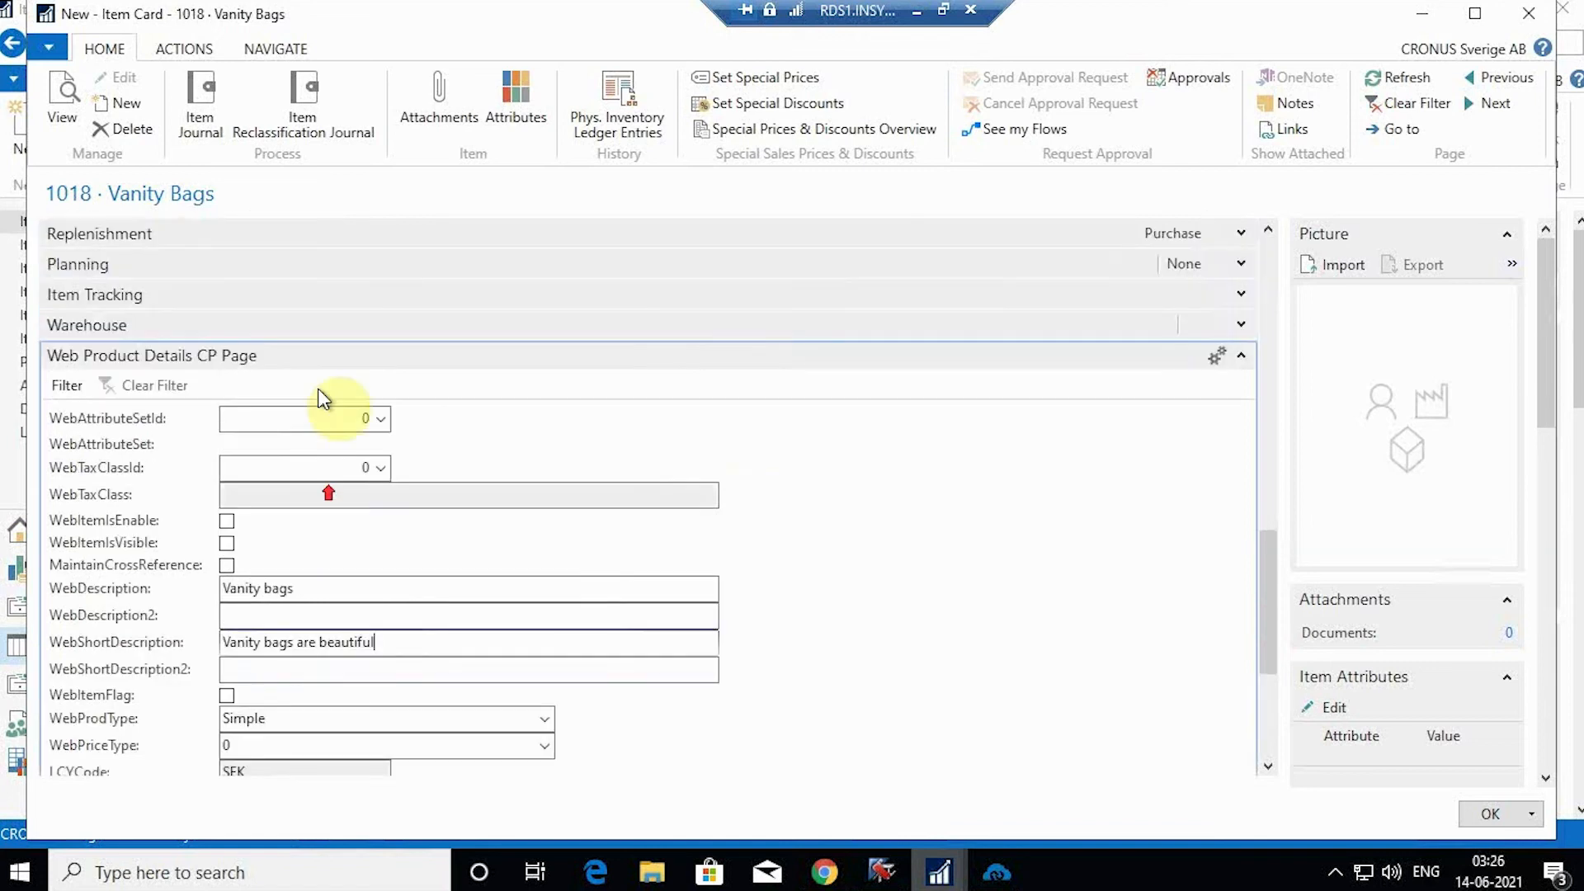
left_click(226, 520)
left_click(227, 541)
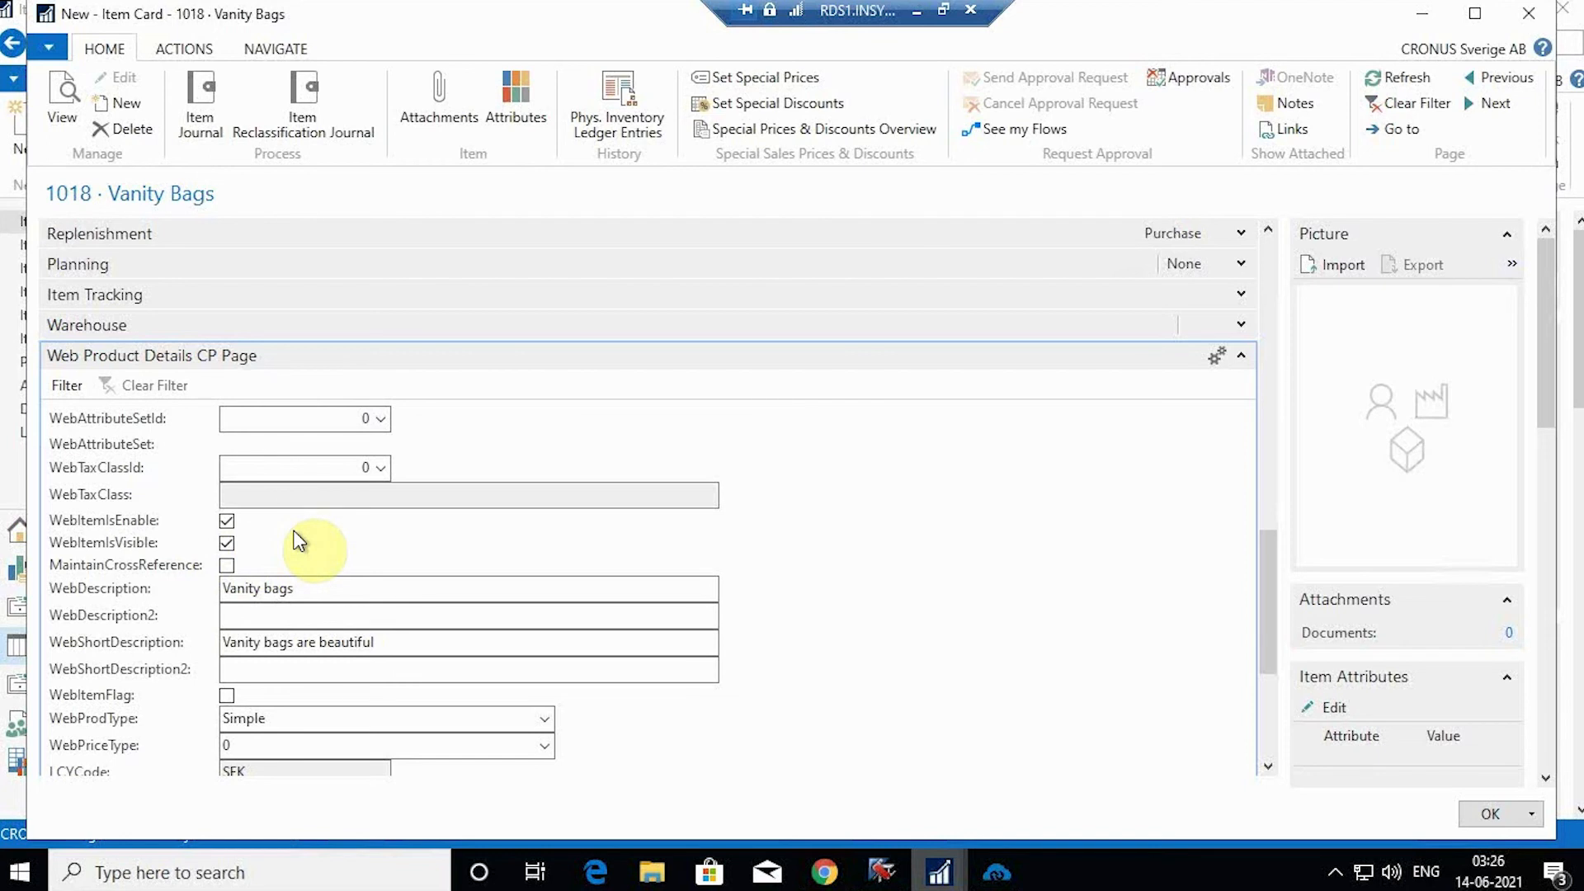
scroll(308, 531, "down", 3)
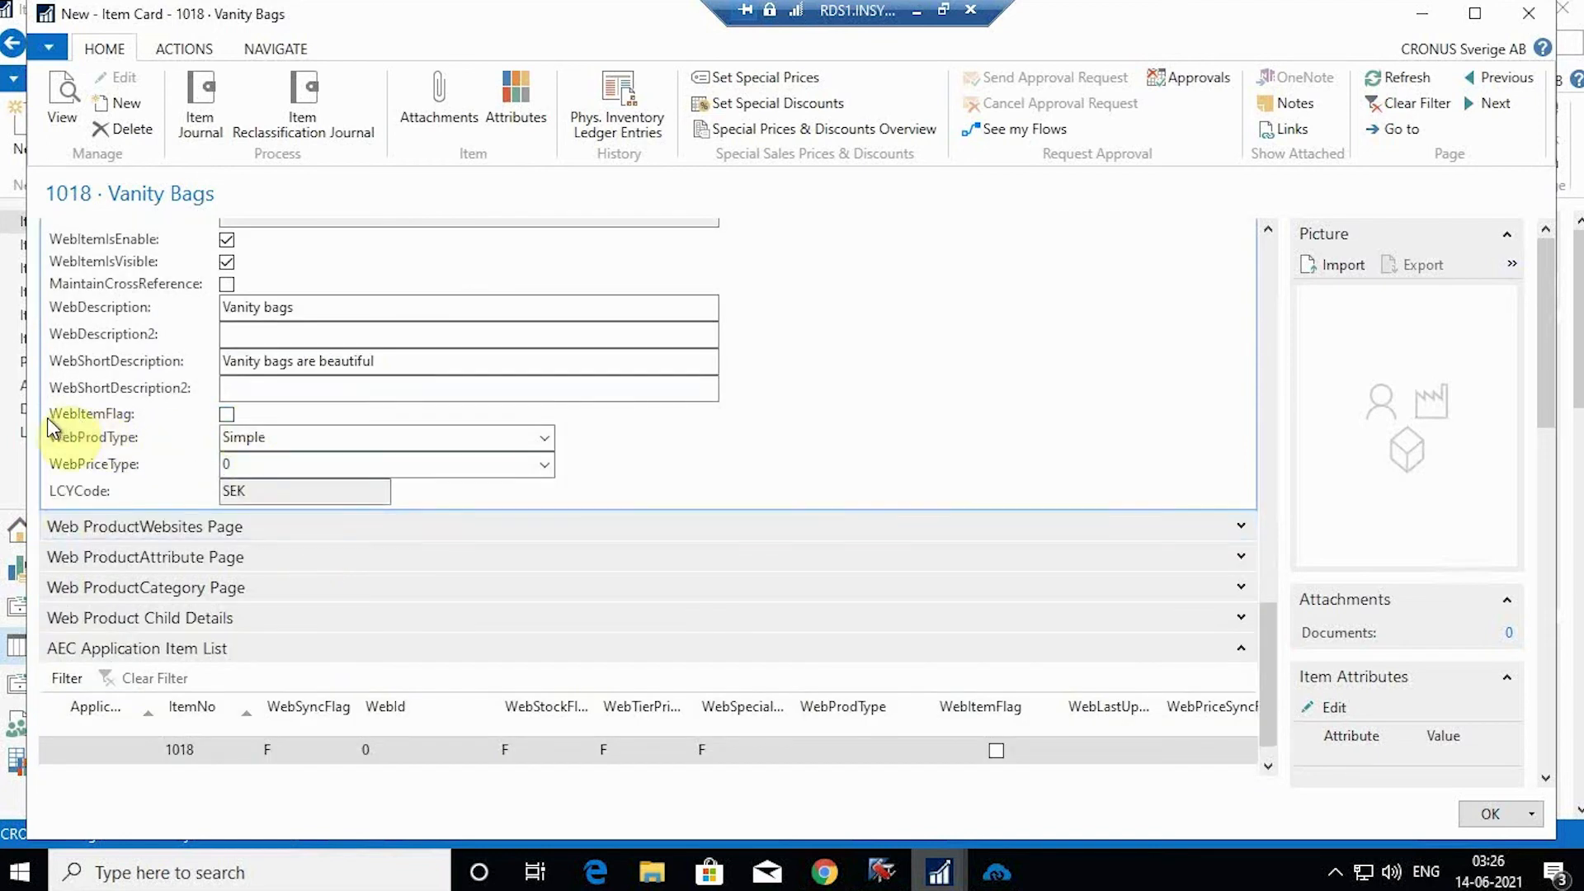
Step: Tick WebItemFlag and check the AEC Application Item List entry for 1018
left_click(227, 414)
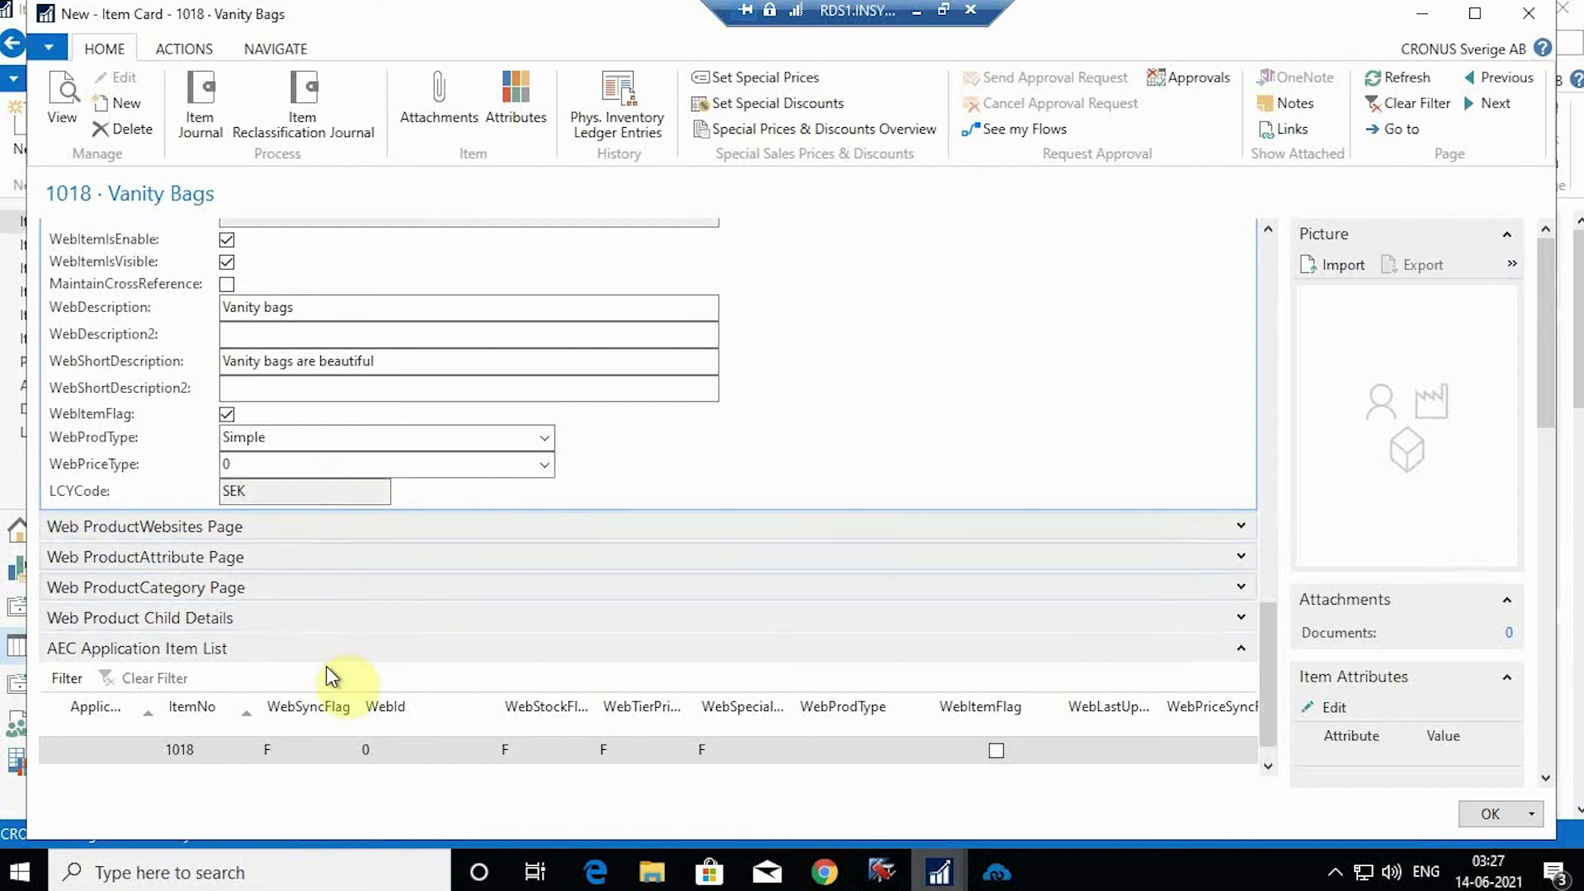
scroll(351, 647, "down", 1)
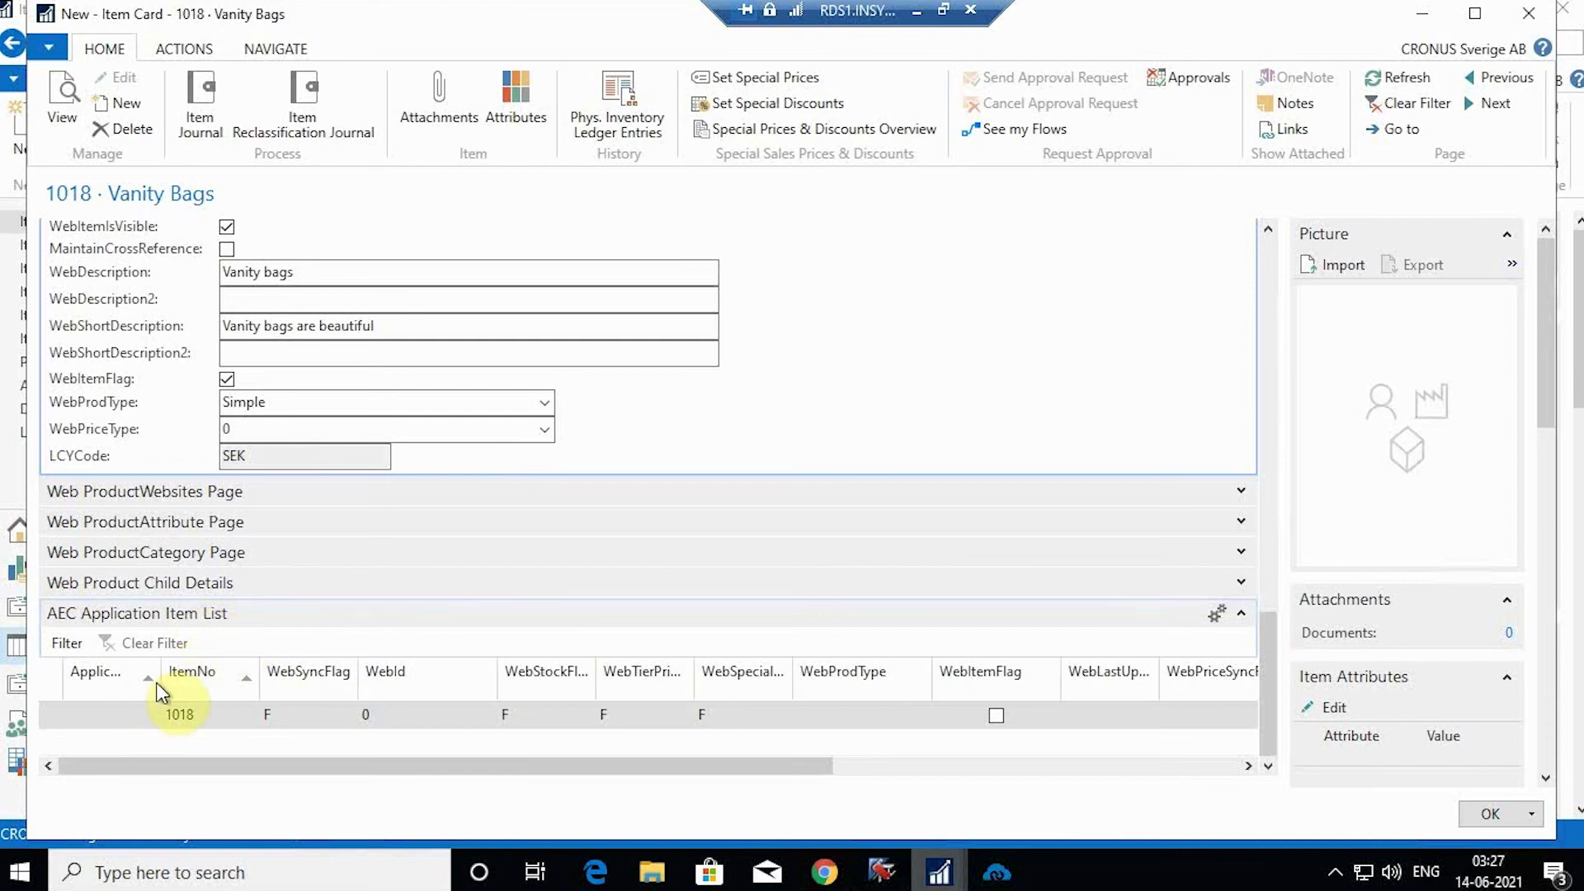
Step: Link item 1018 to application ID 10 as a web item and save the item card
left_click_drag(156, 683, 178, 693)
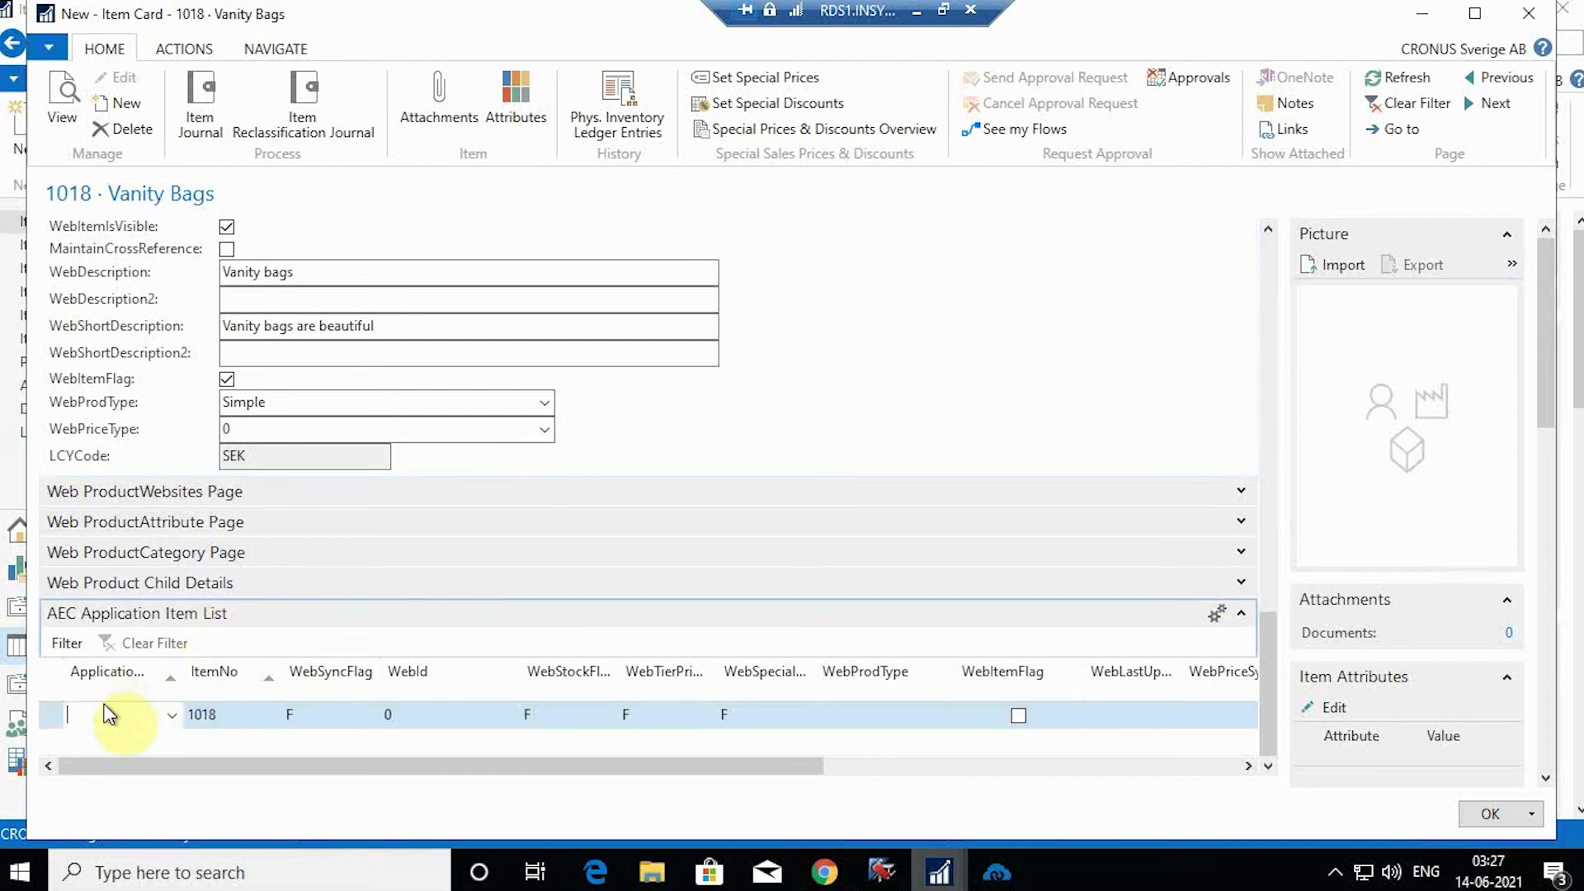
double_click(185, 696)
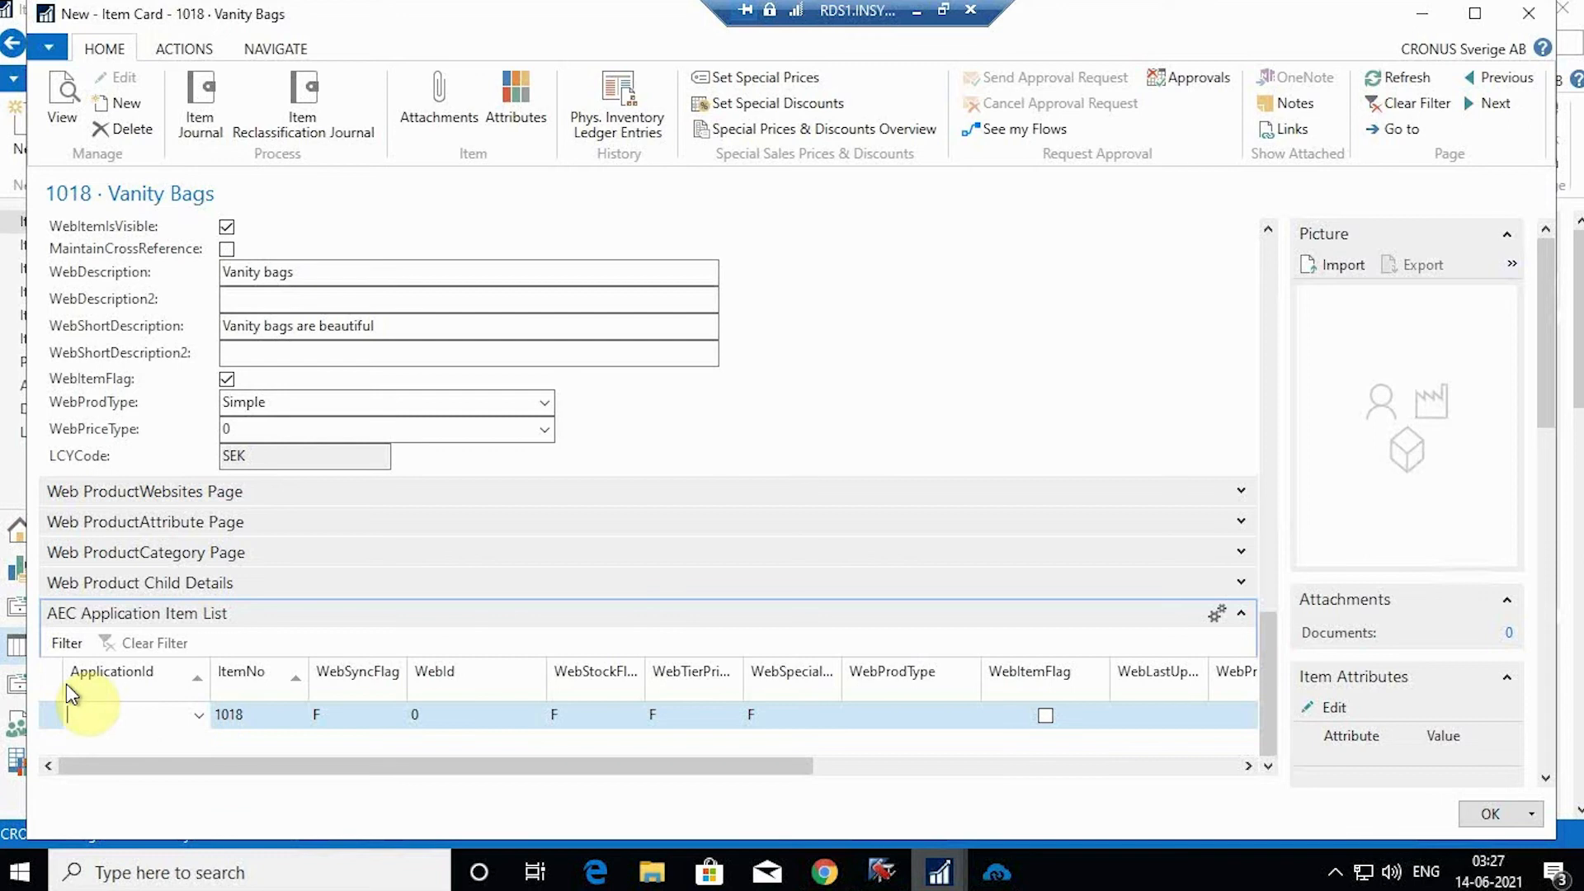
left_click(199, 717)
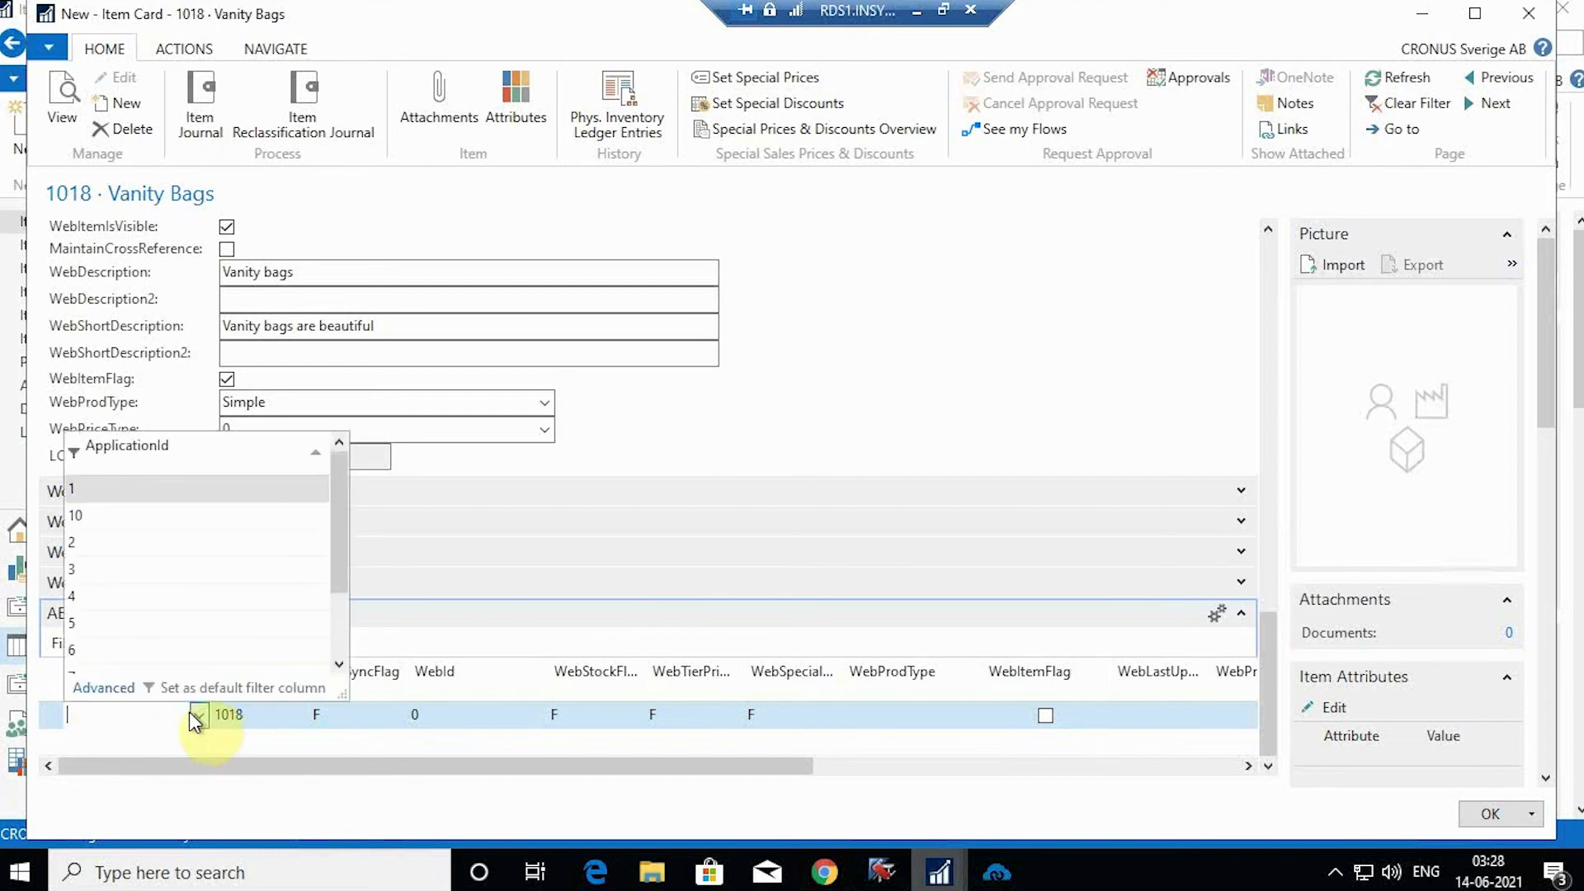
left_click(83, 516)
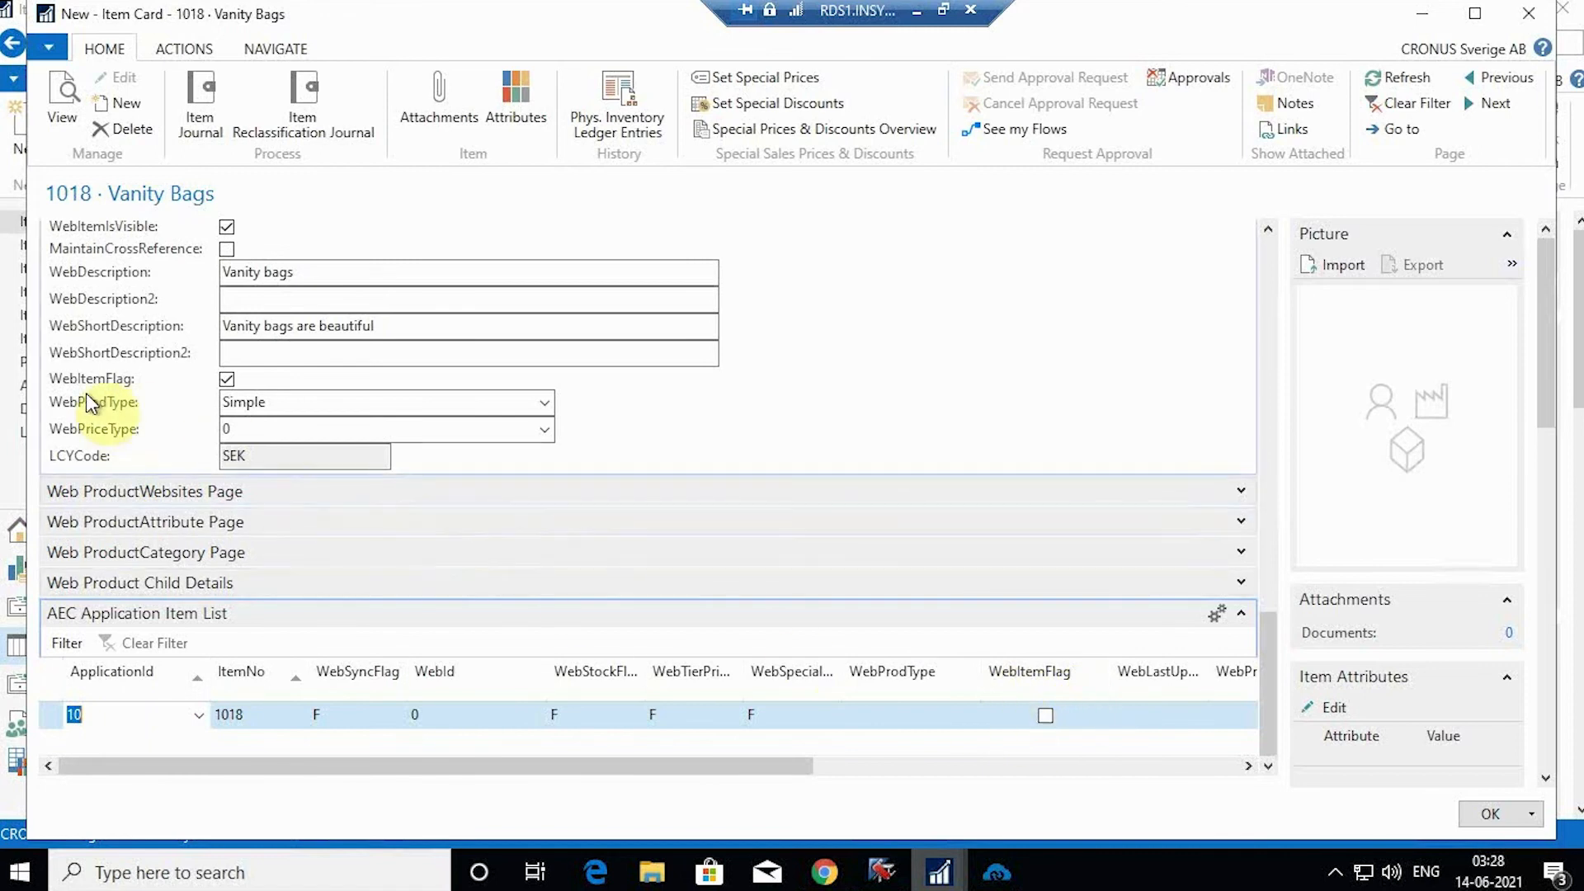
left_click(1046, 715)
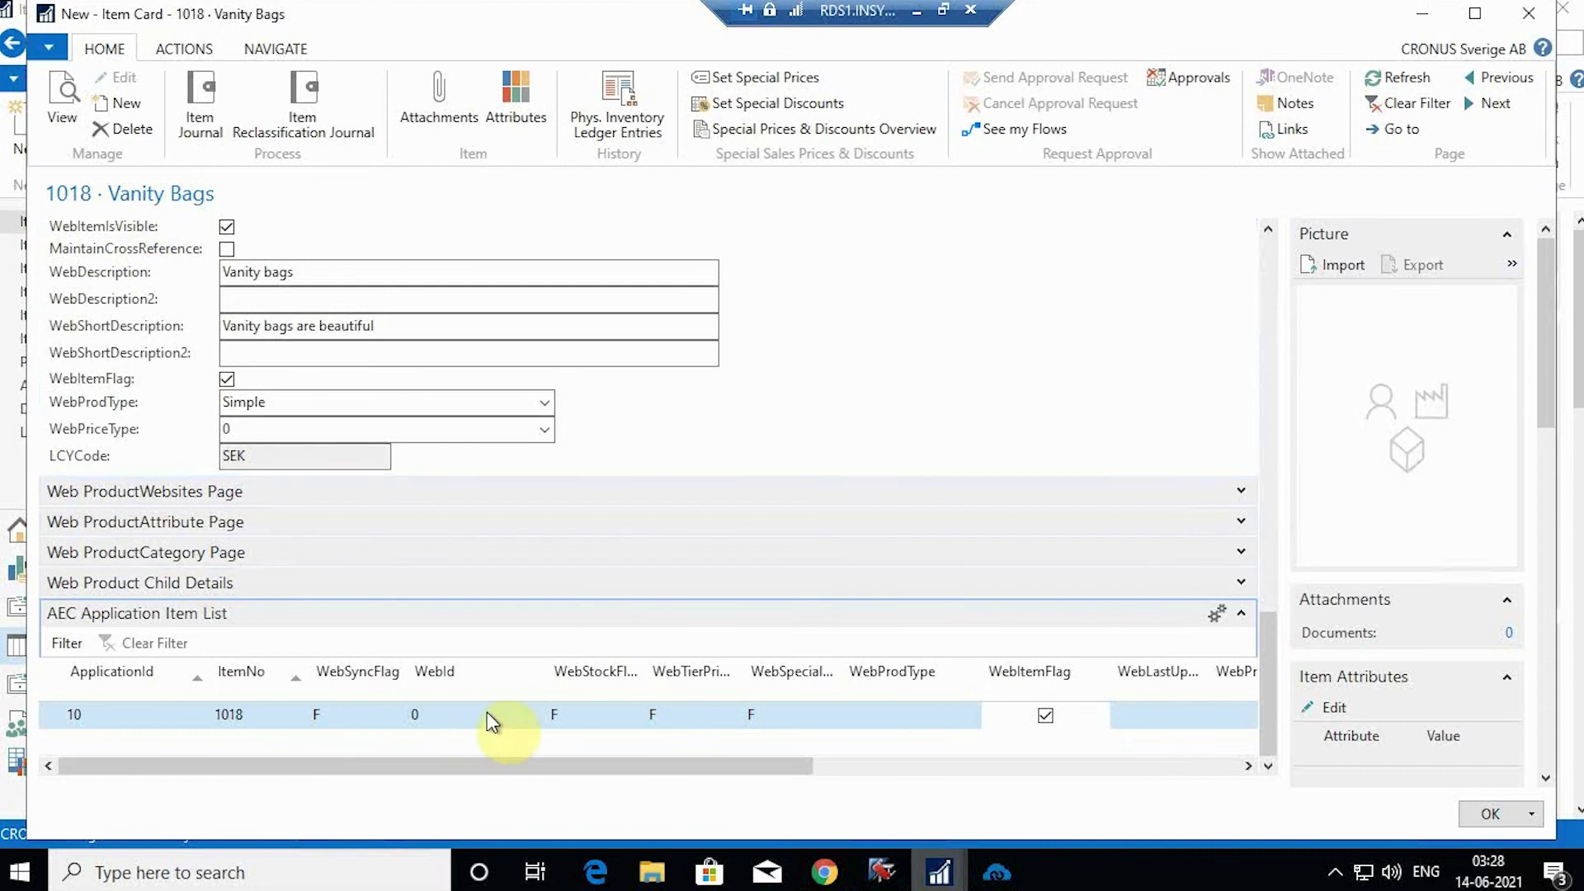
left_click(1492, 815)
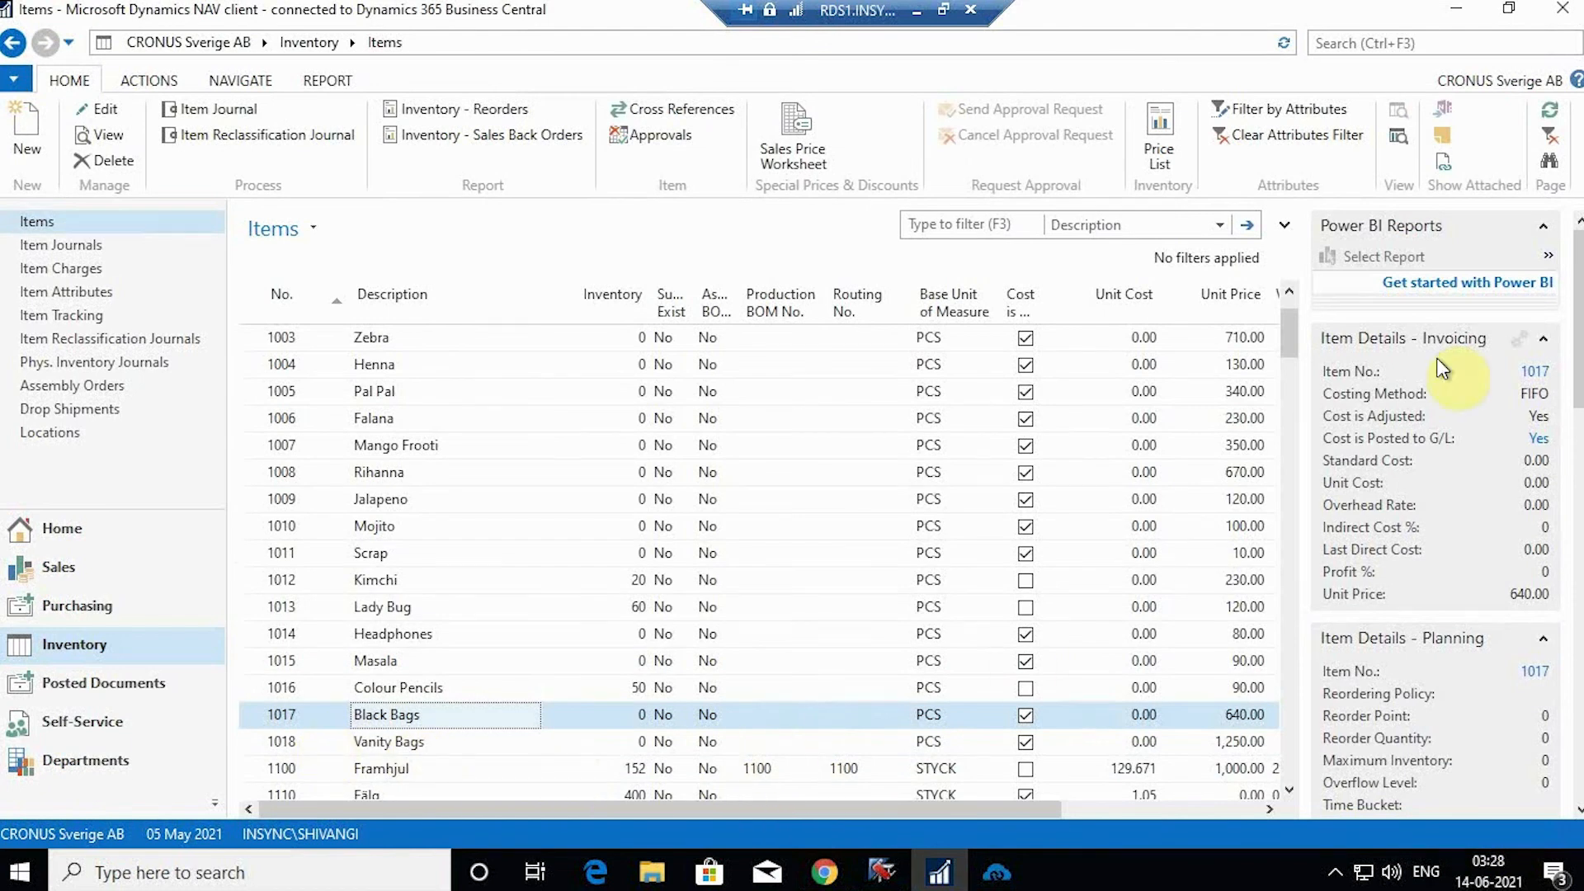
left_click(1458, 16)
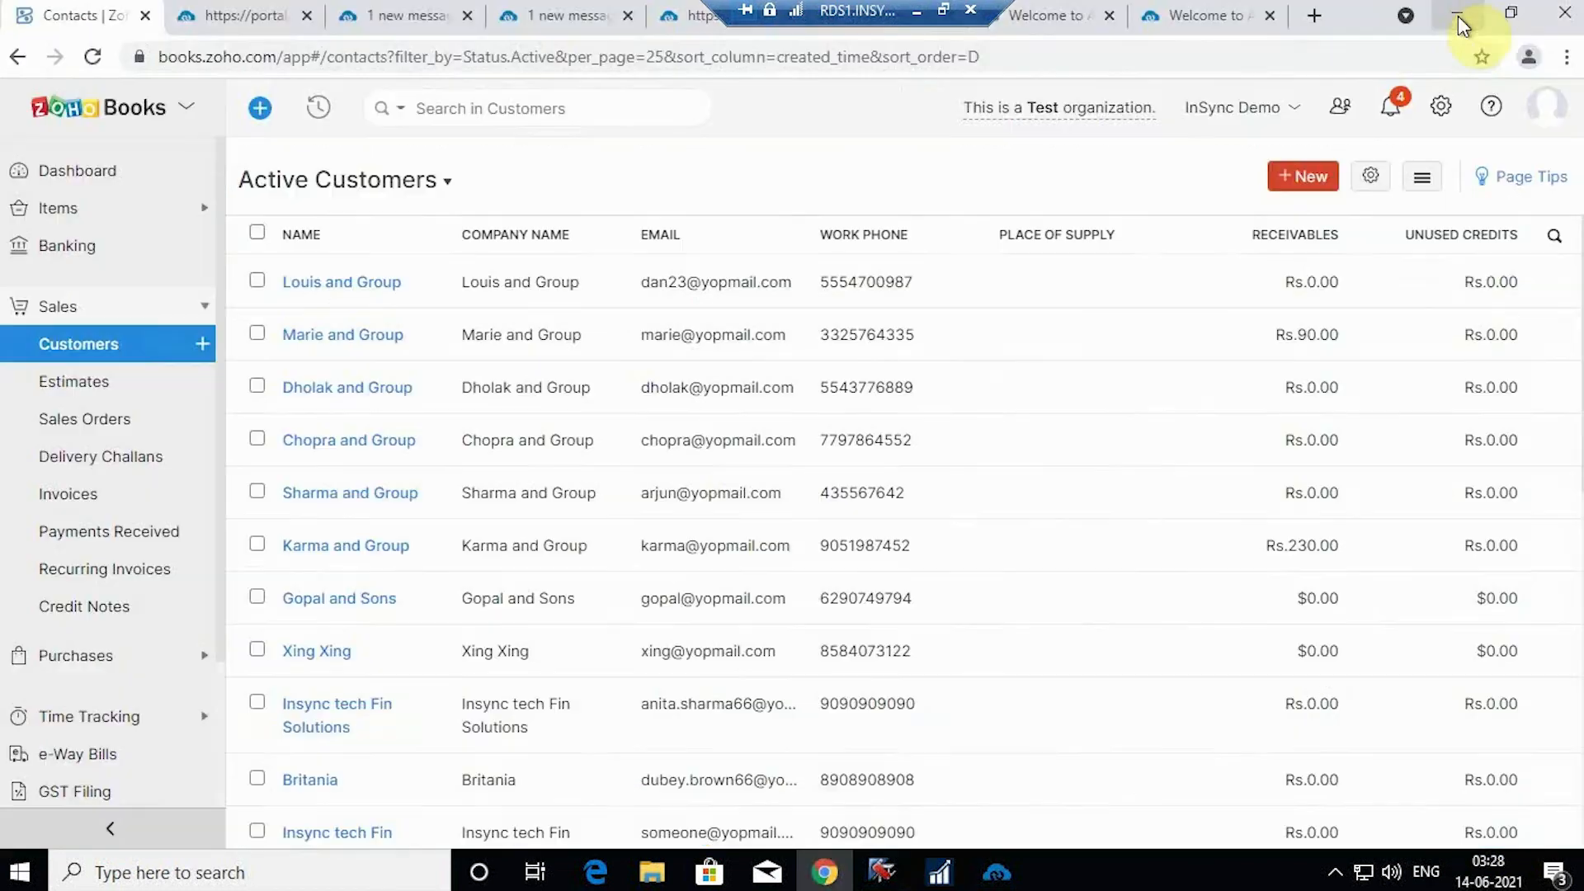
Step: Execute the Product Add (ZOHOBOOK-NAV) flow and watch it post the item to Zoho Books
left_click(687, 11)
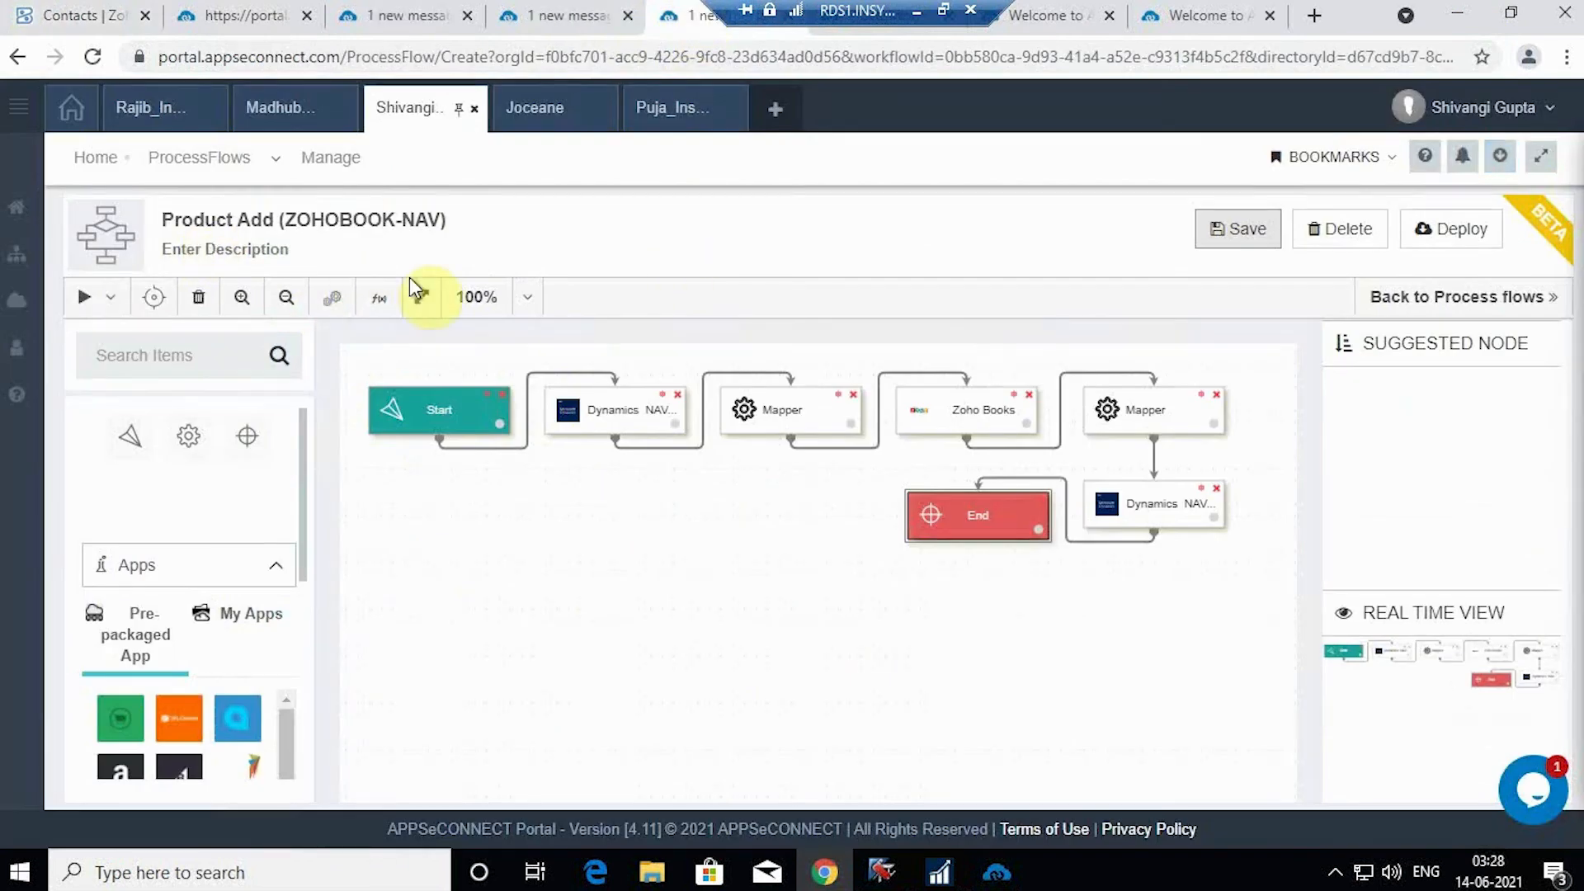
left_click(114, 299)
left_click(98, 345)
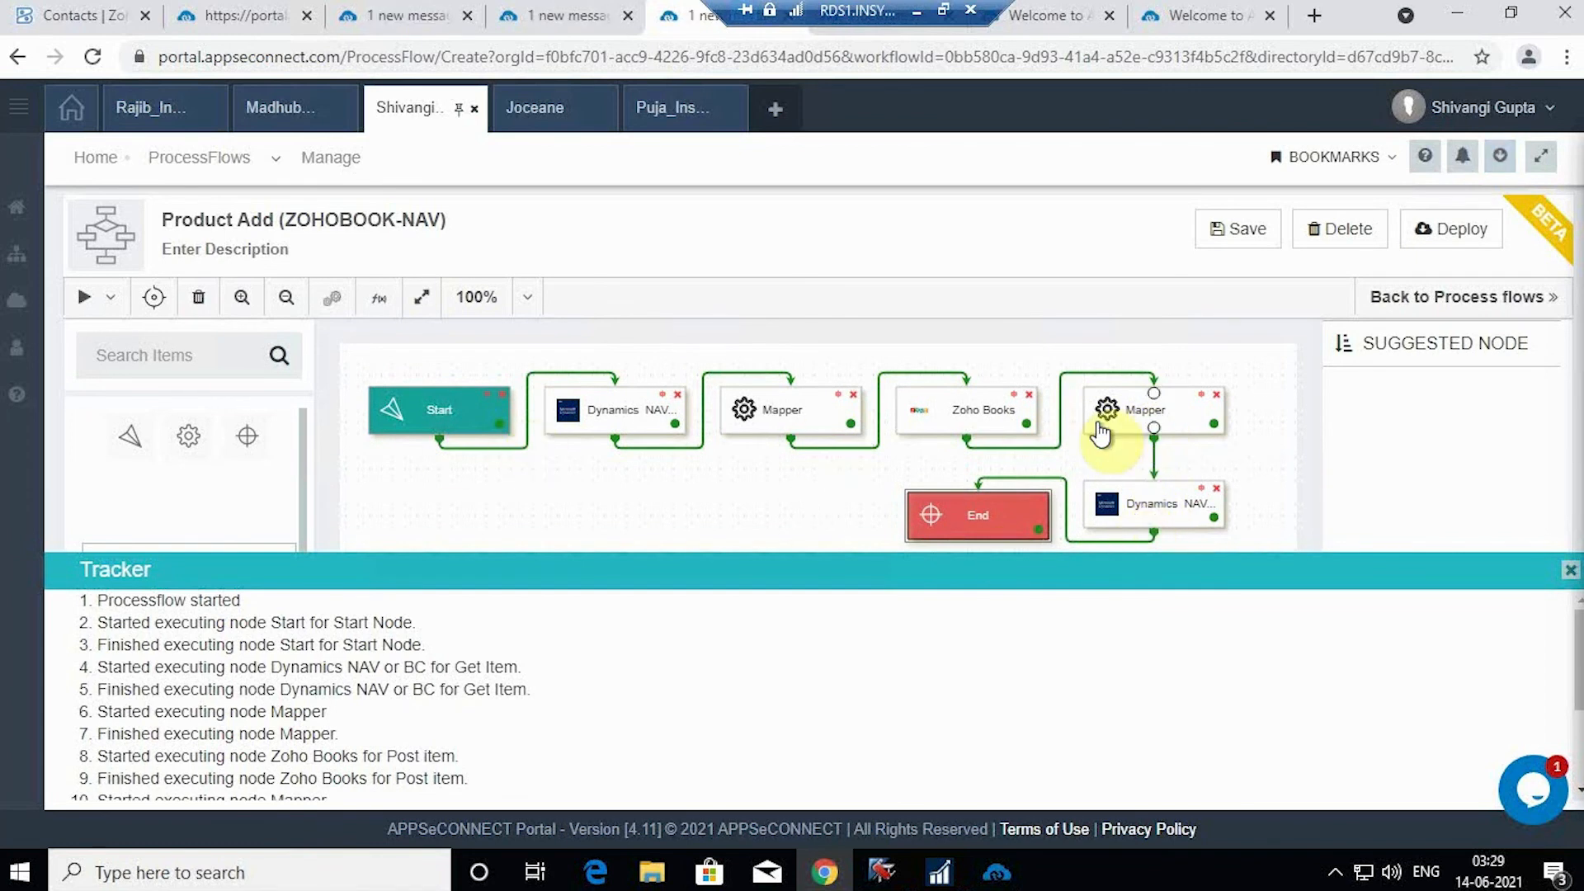
left_click(82, 13)
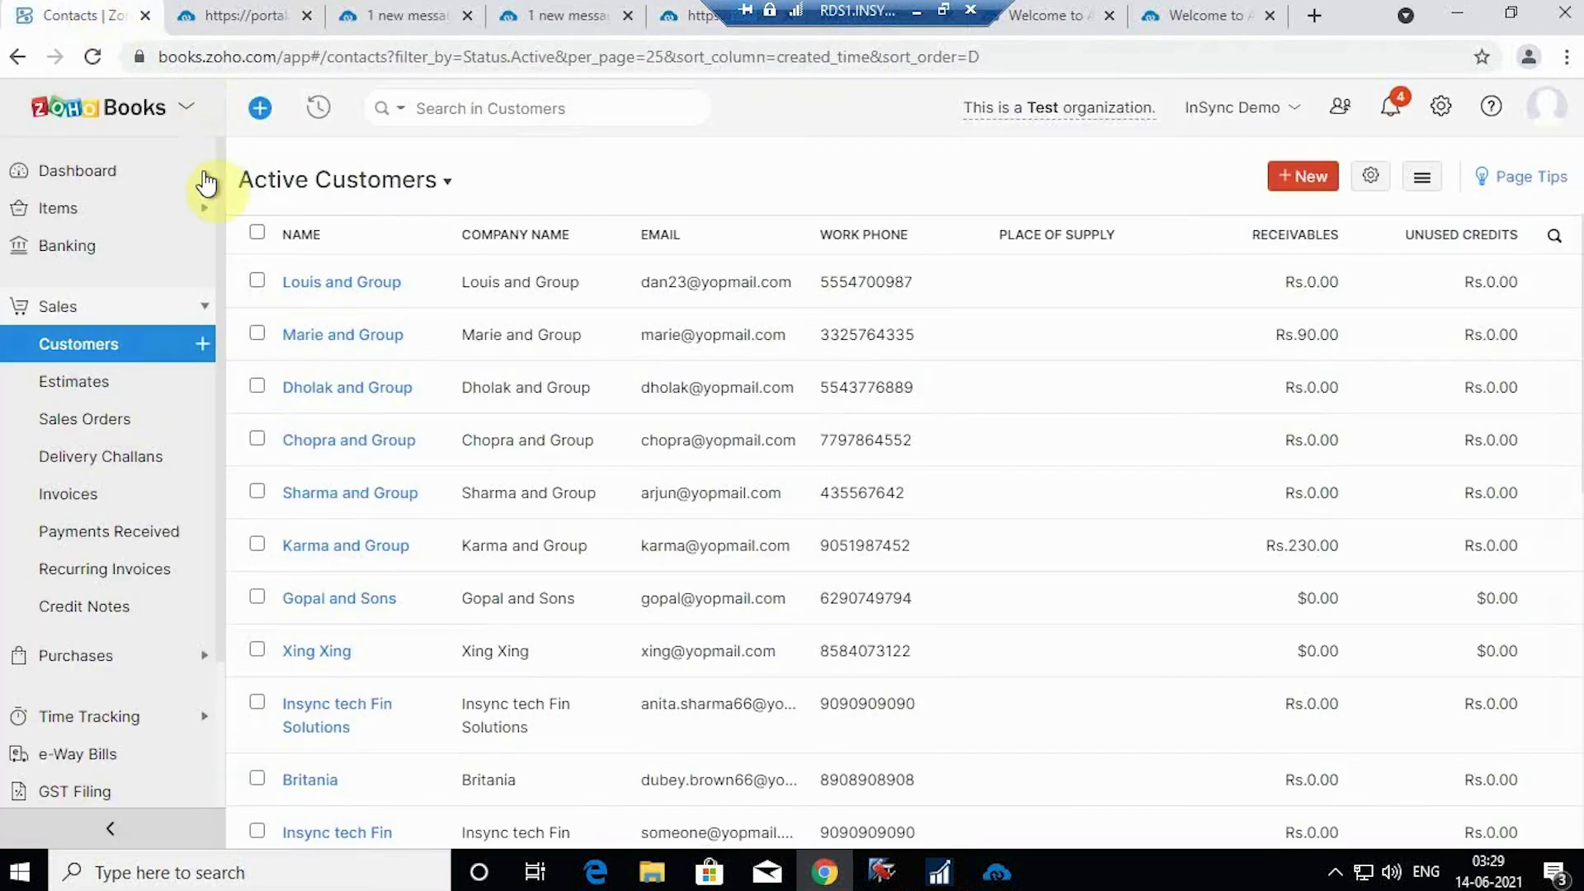
Step: Search Zoho Books items for 'Vani' and open Vanity Bags, SKU 1018 at Rs.1,250.00
left_click(120, 208)
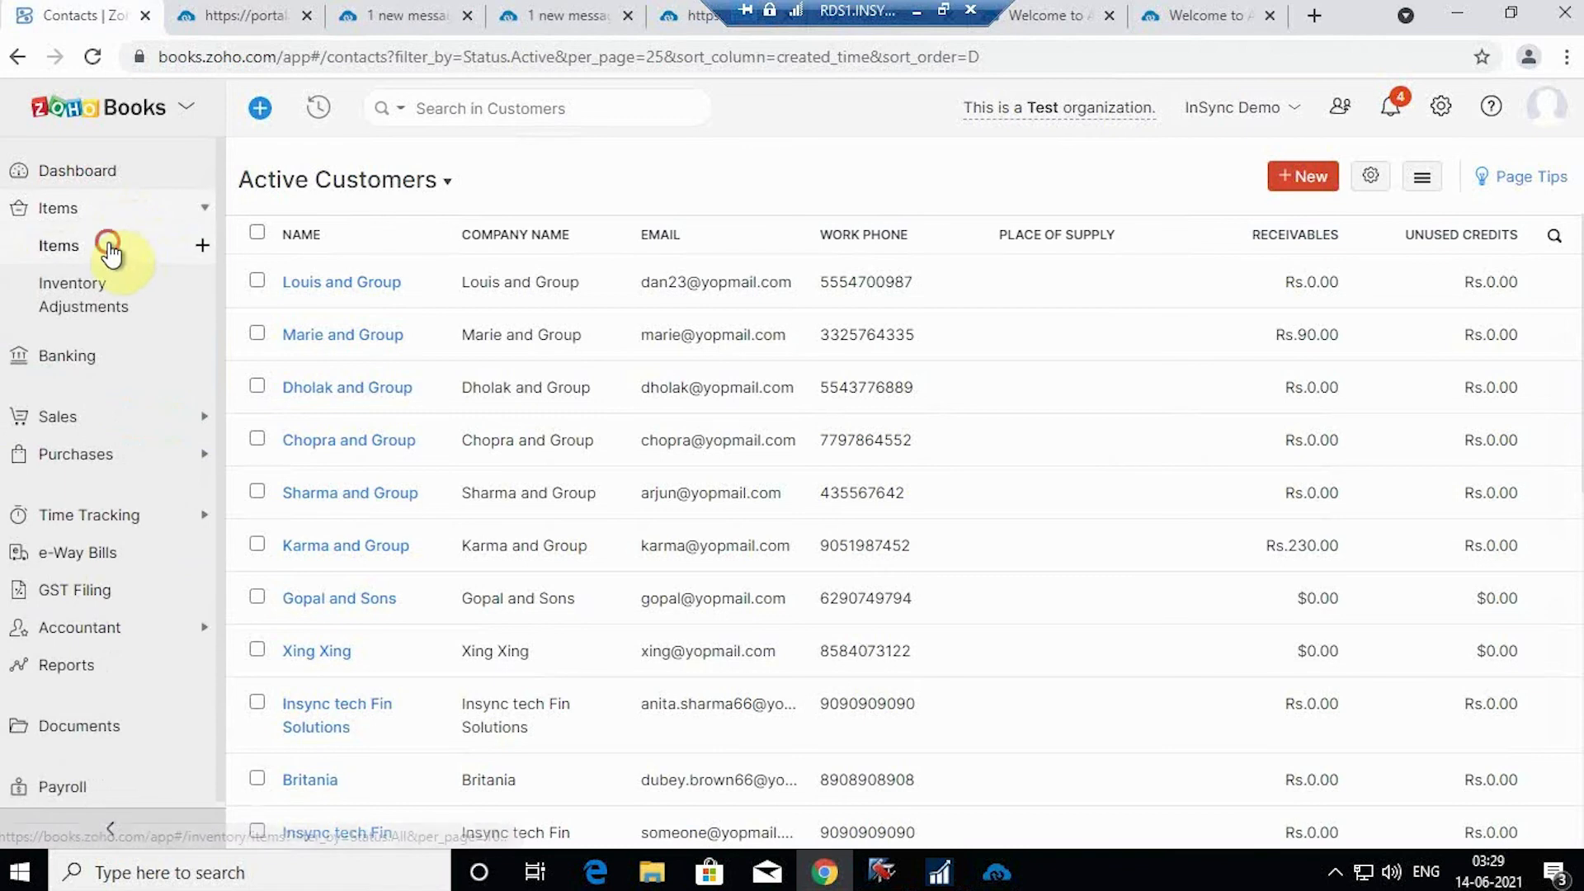
left_click(113, 247)
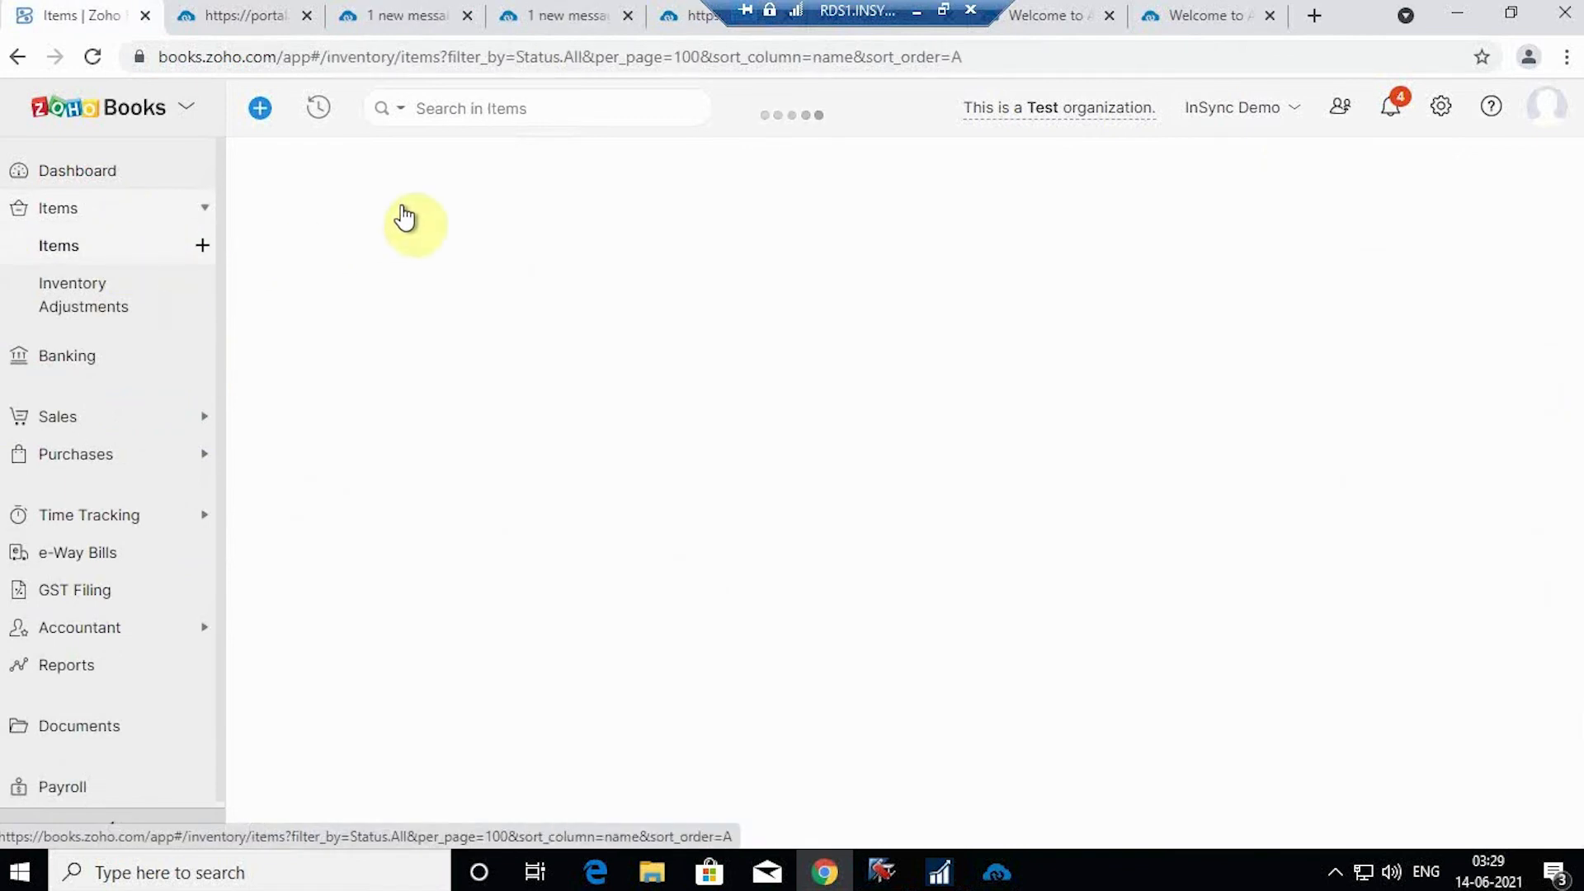
left_click(498, 114)
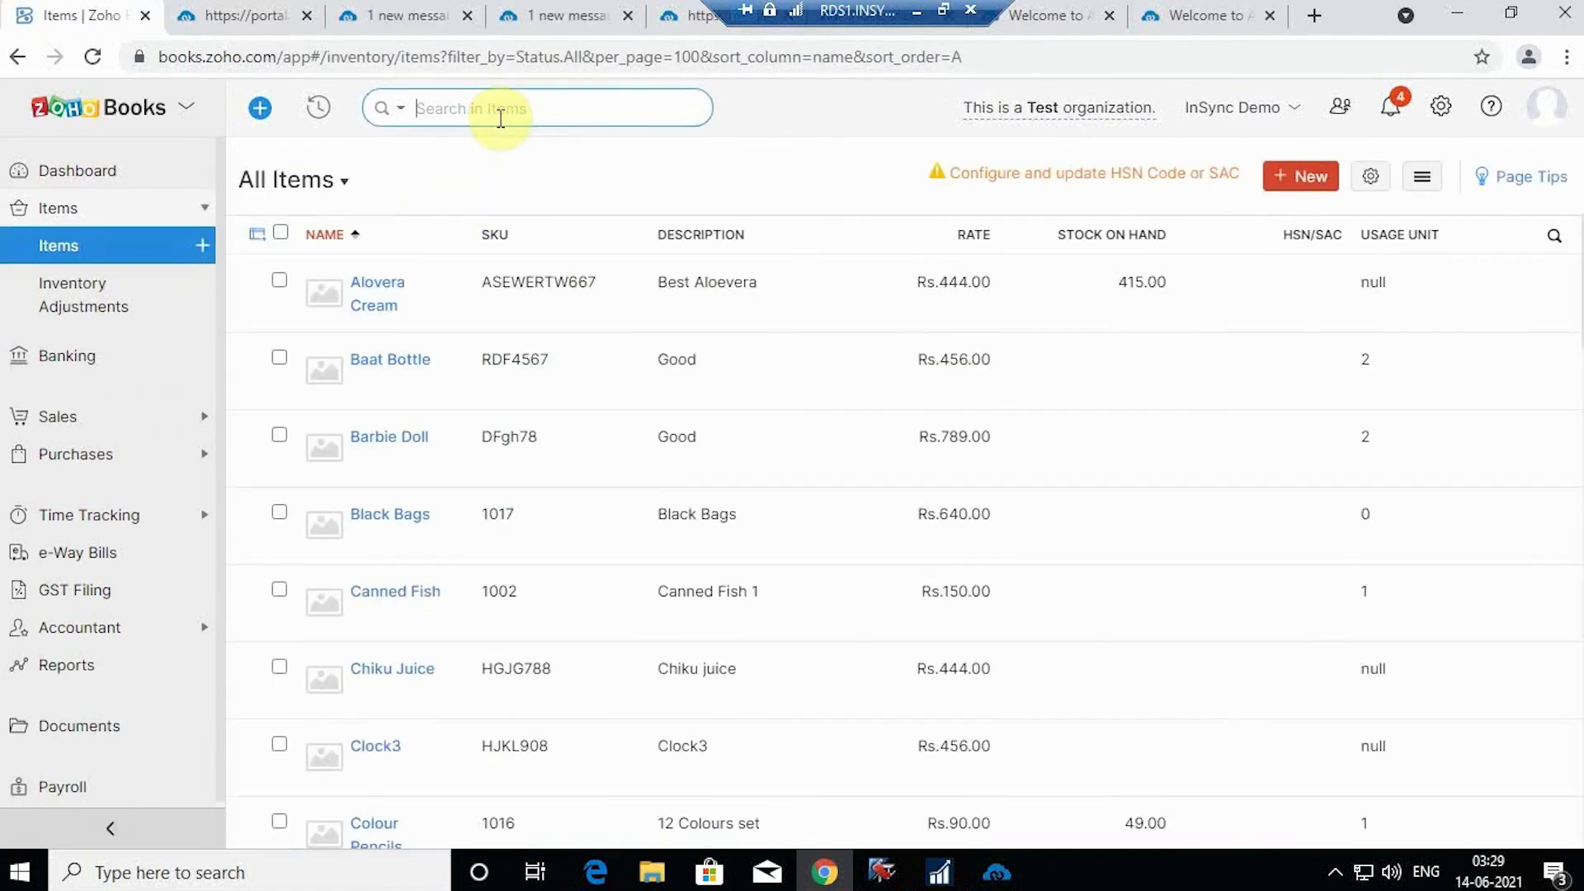
type("Vani")
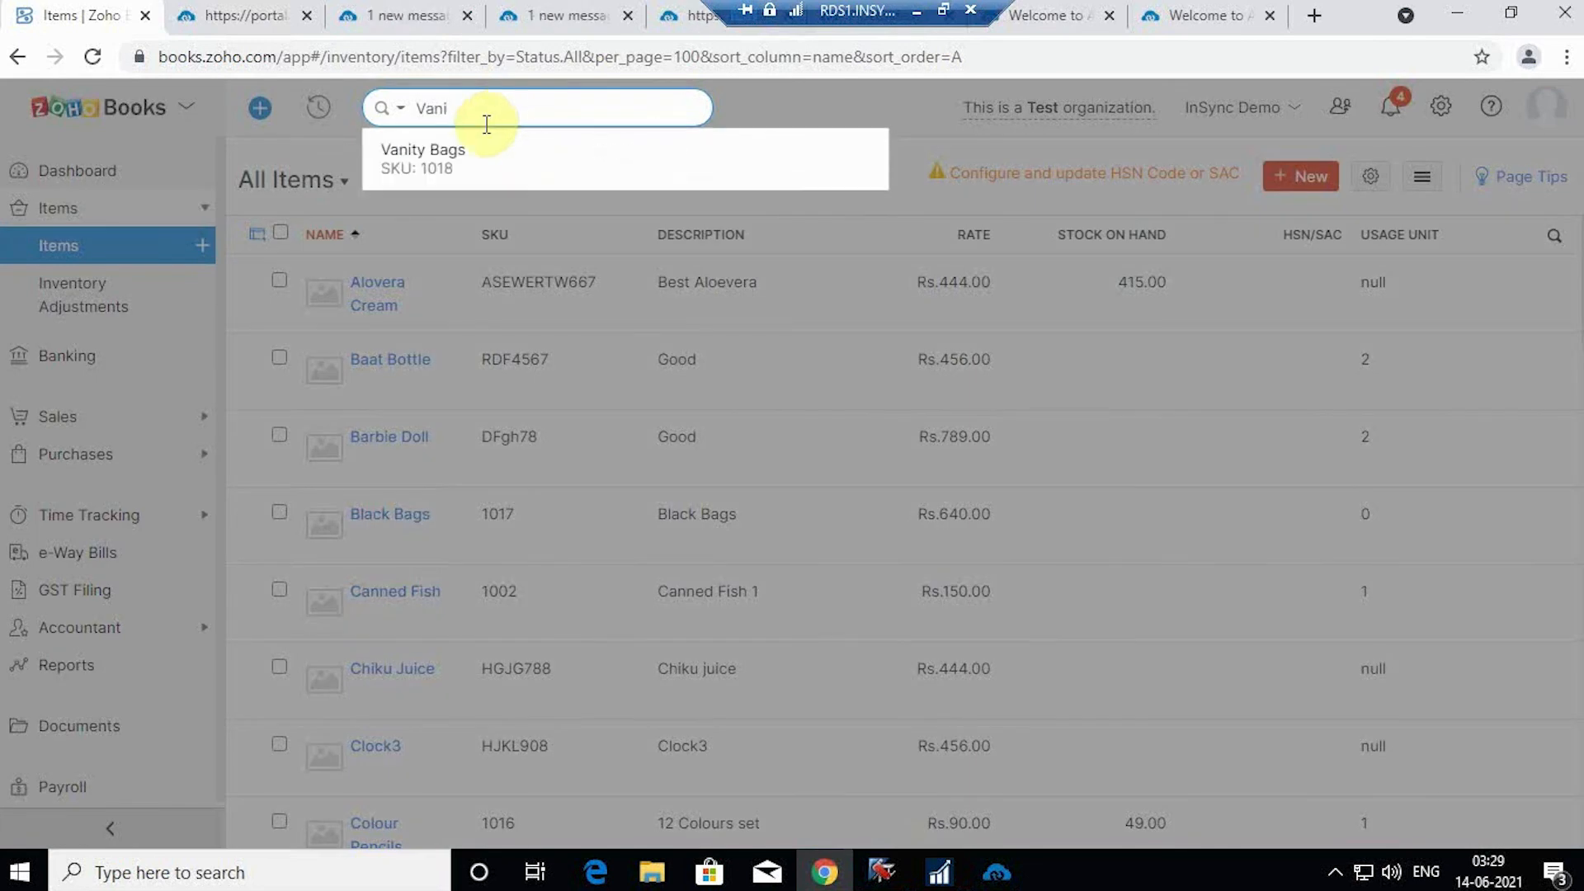
left_click(483, 154)
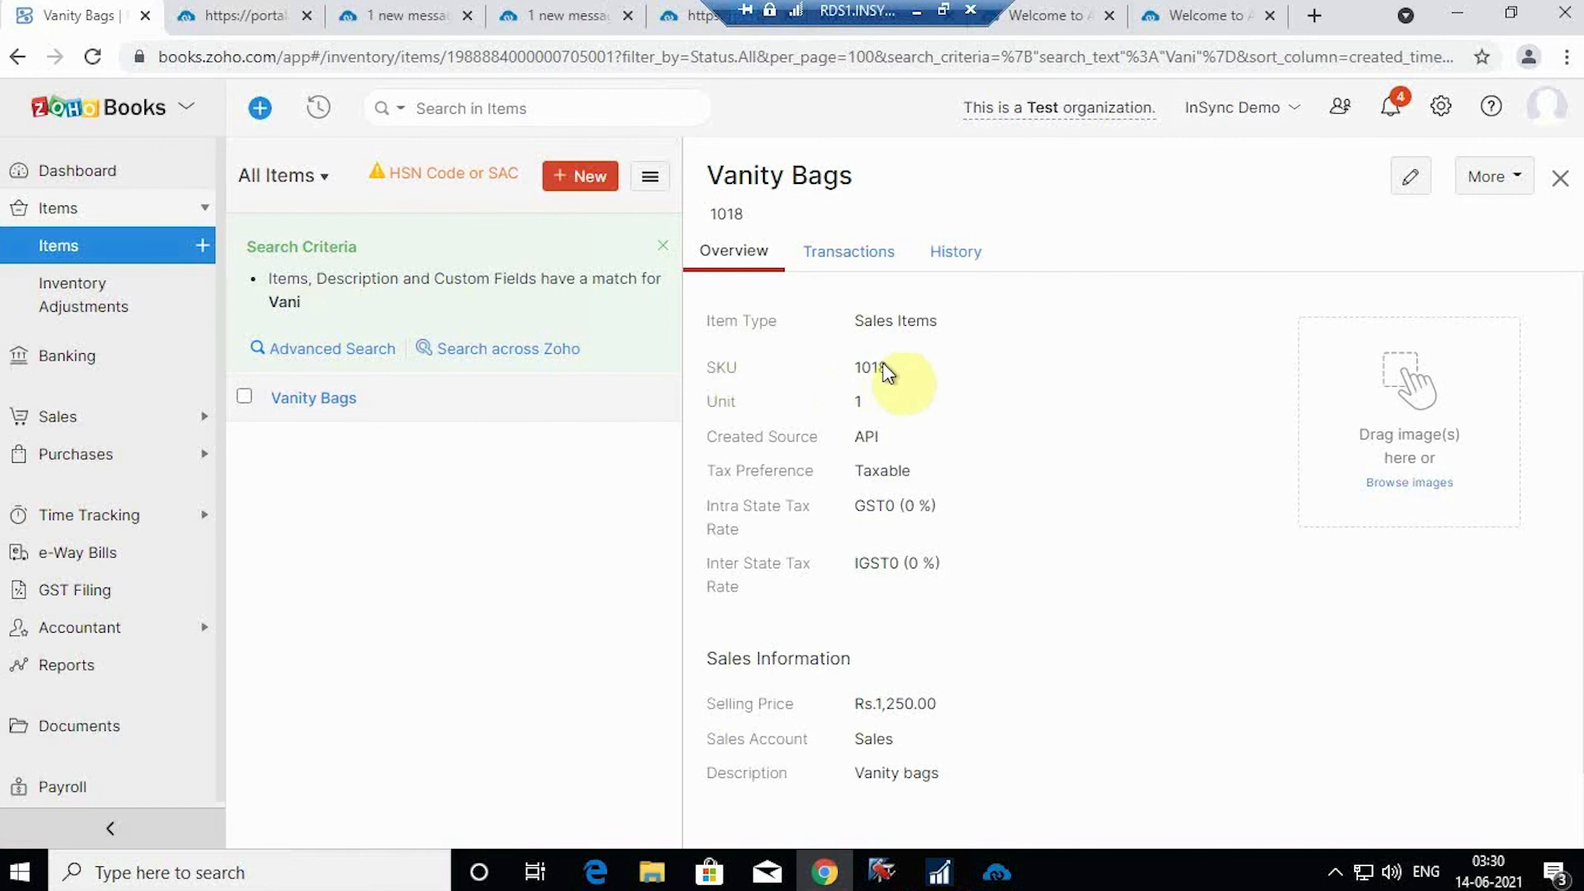
scroll(974, 495, "down", 1)
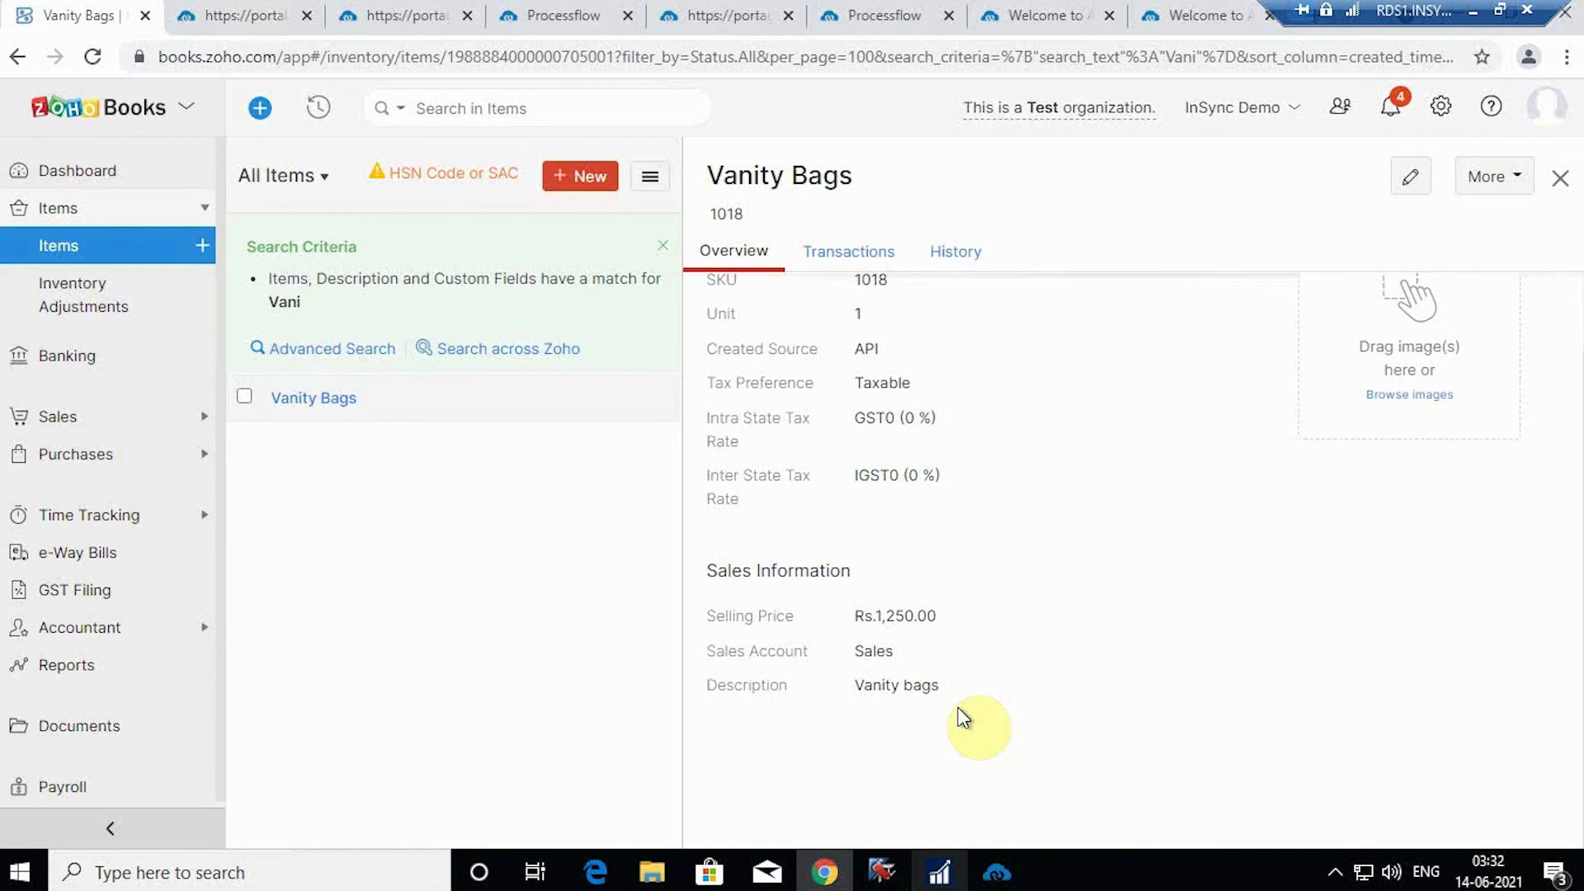
left_click(939, 872)
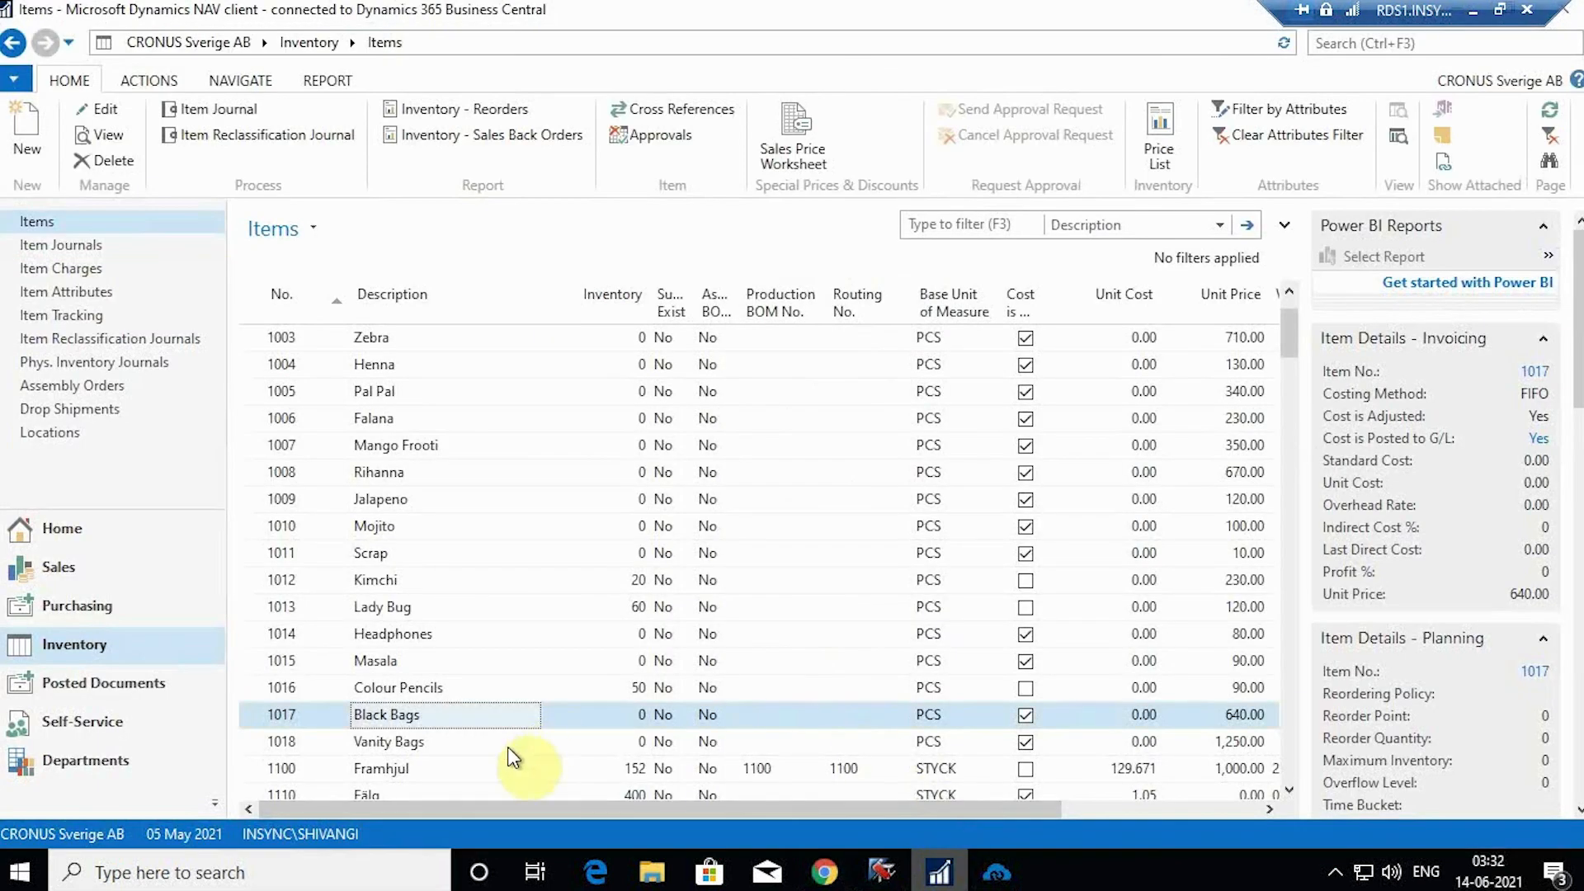
Step: Open an item journal for Vanity Bags with entry type Positive Adjmt
left_click(508, 744)
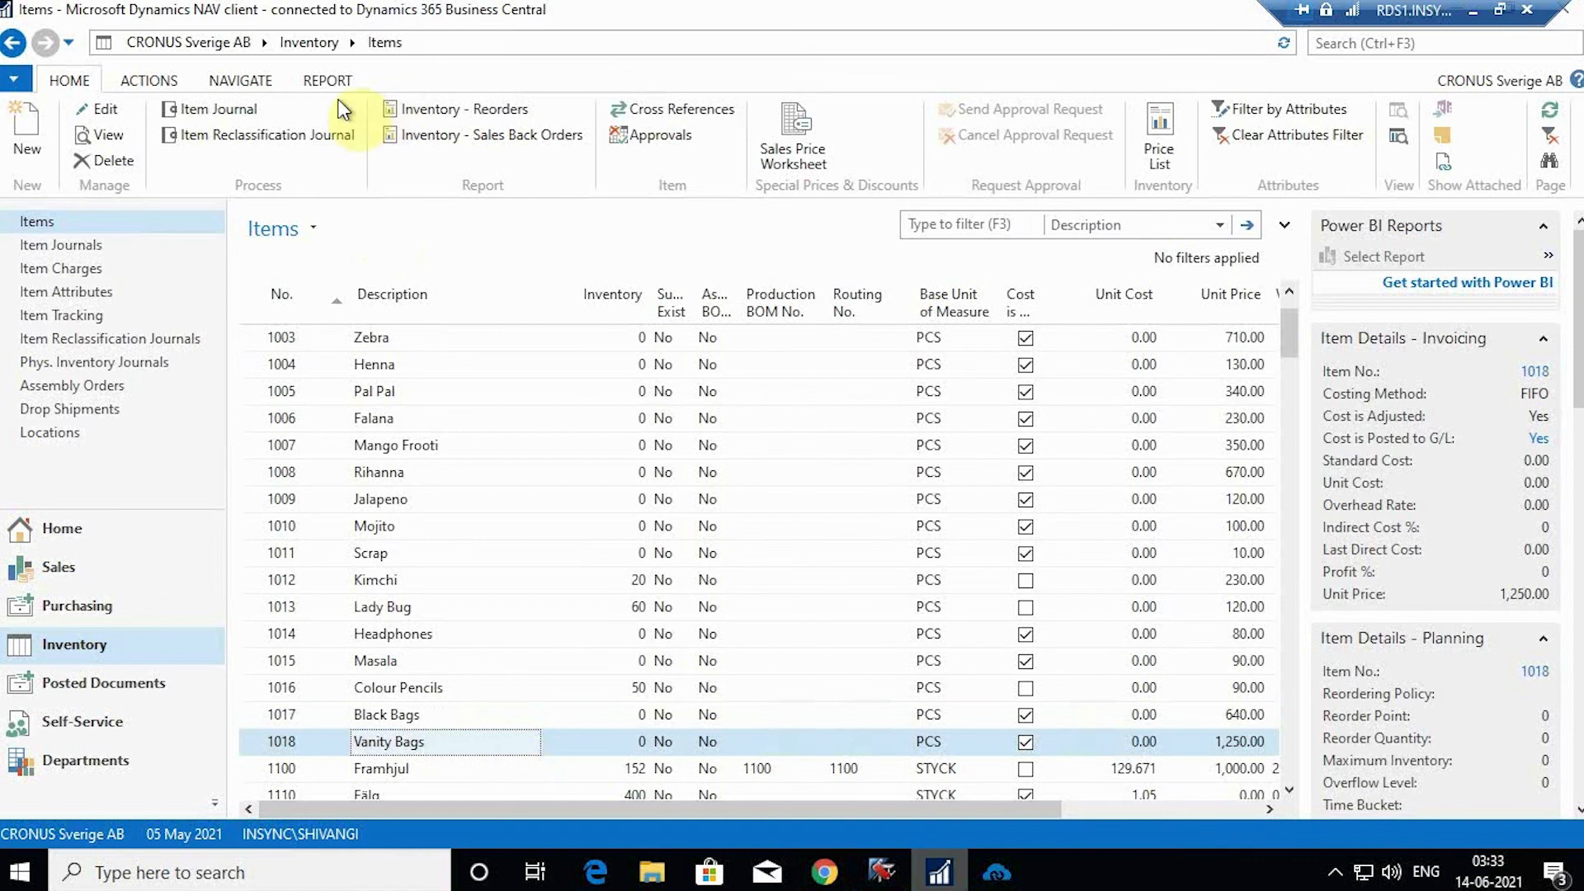
left_click(224, 111)
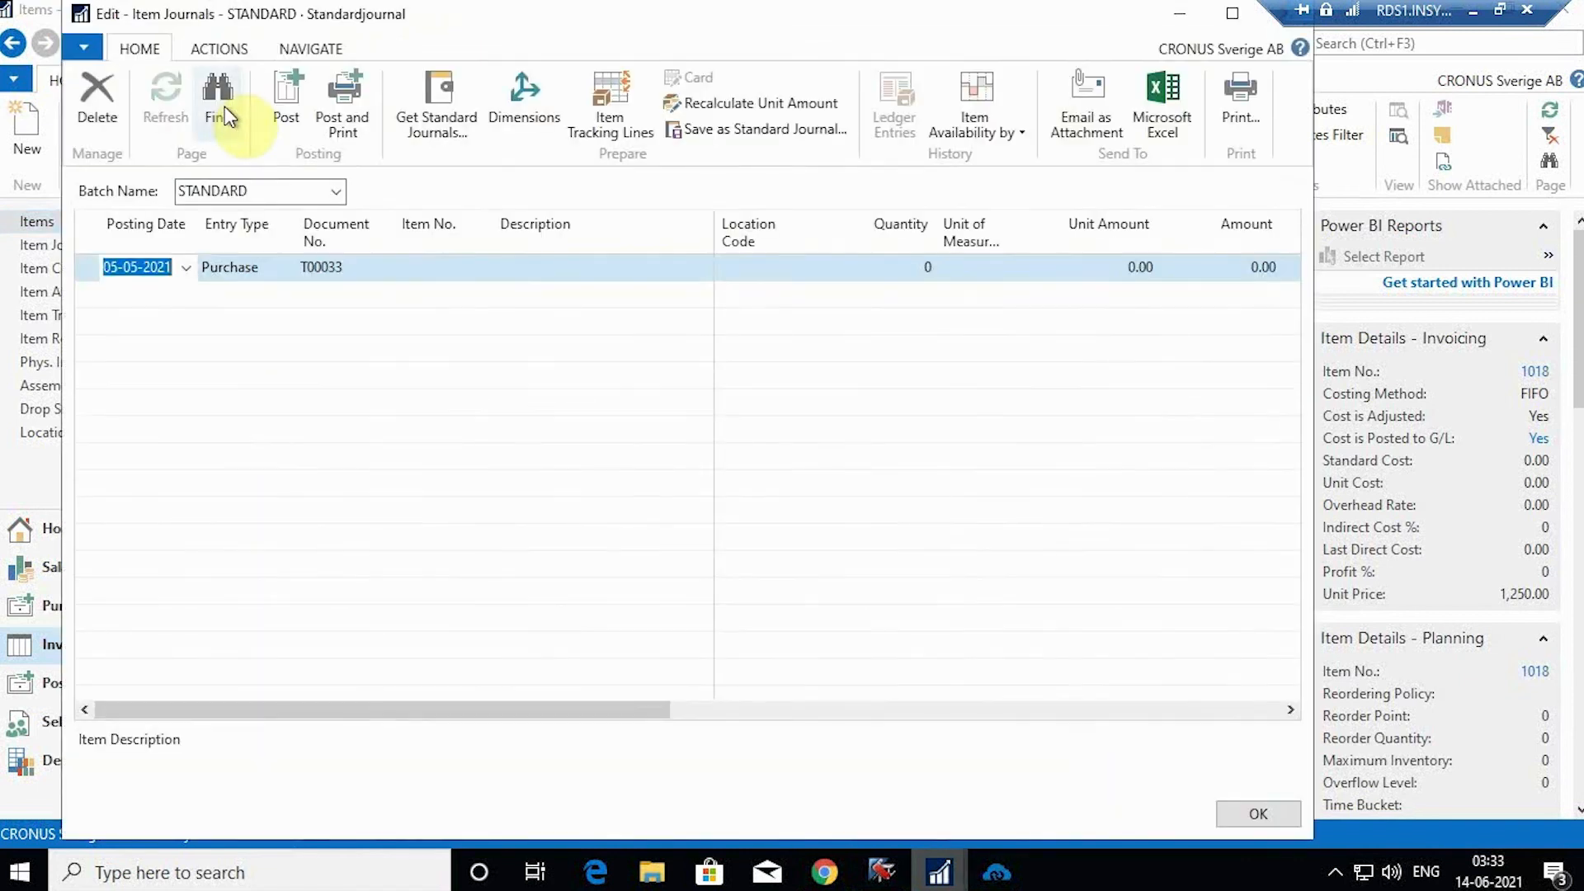
left_click(237, 267)
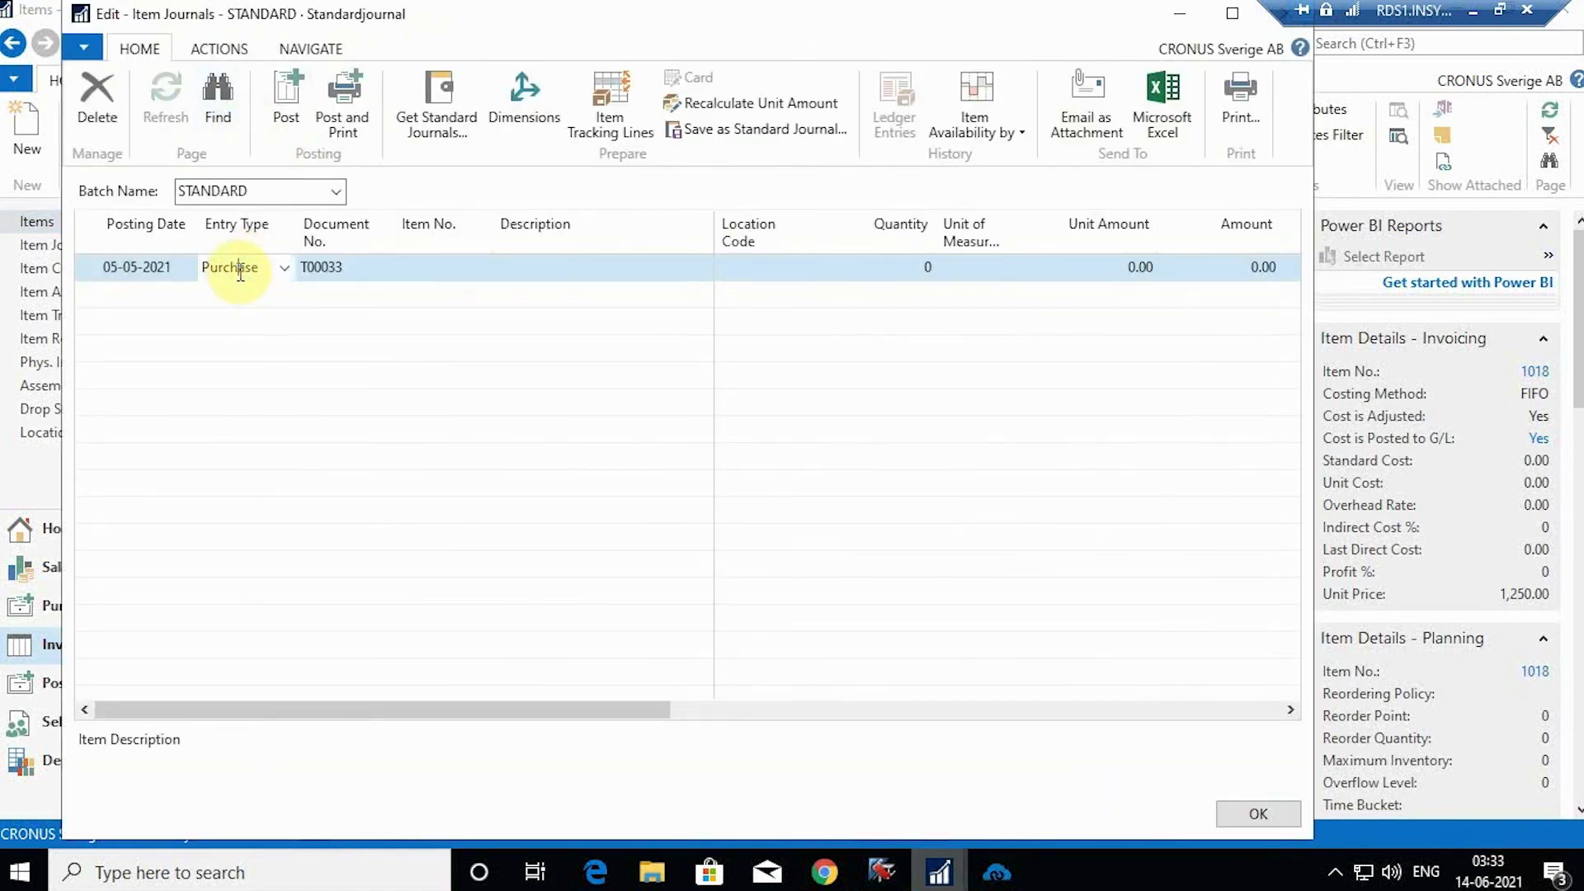
left_click(284, 277)
left_click(273, 346)
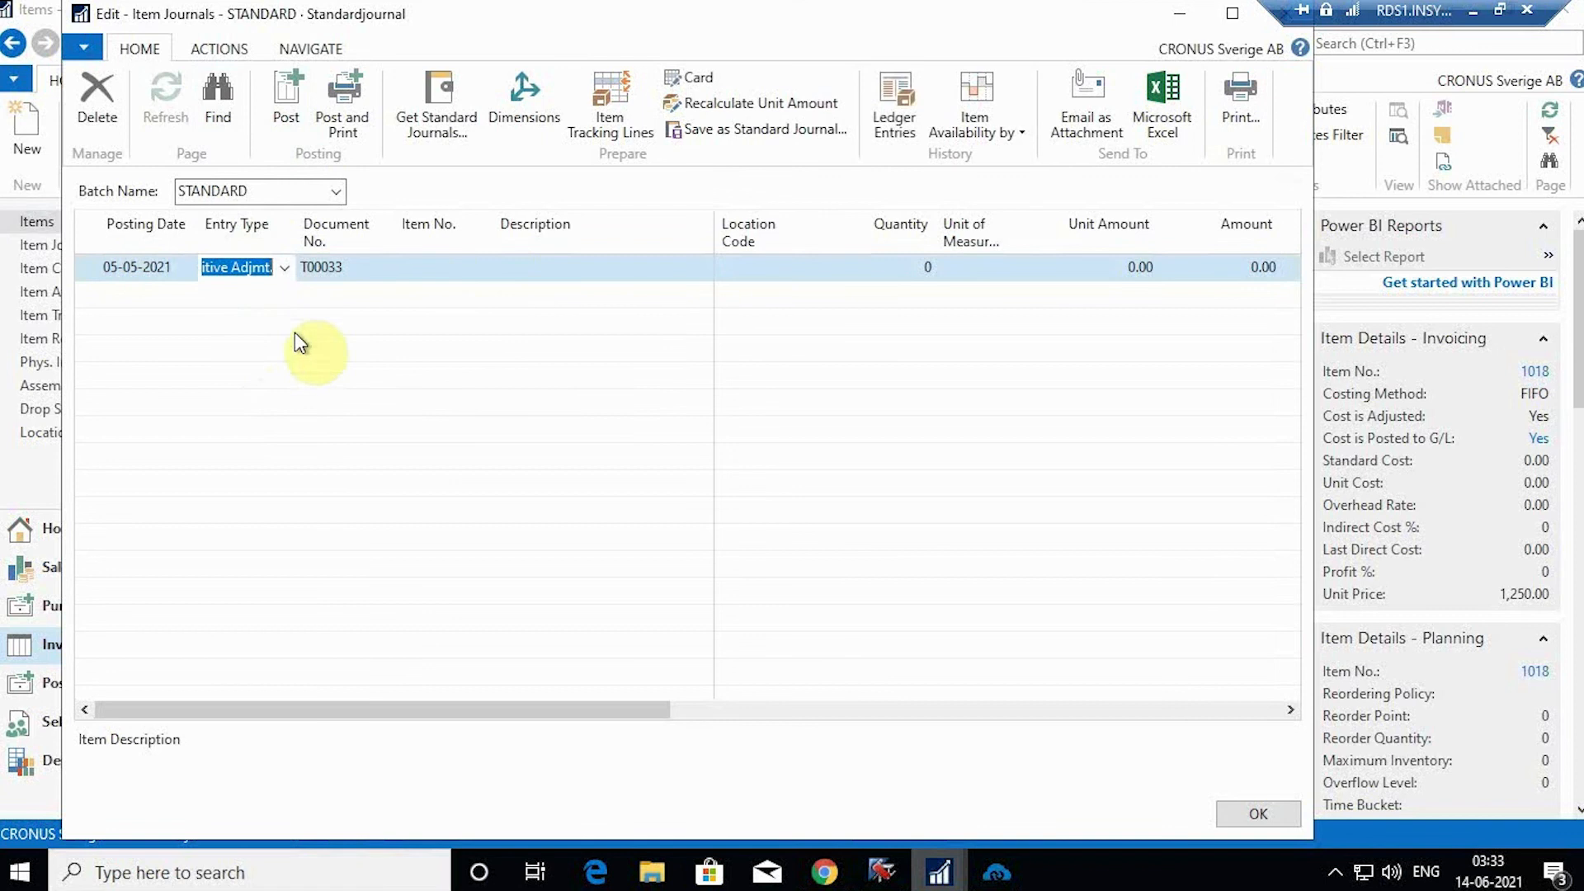
Step: Fill the journal line with item 1018, location BLUE and quantity 250
left_click(431, 270)
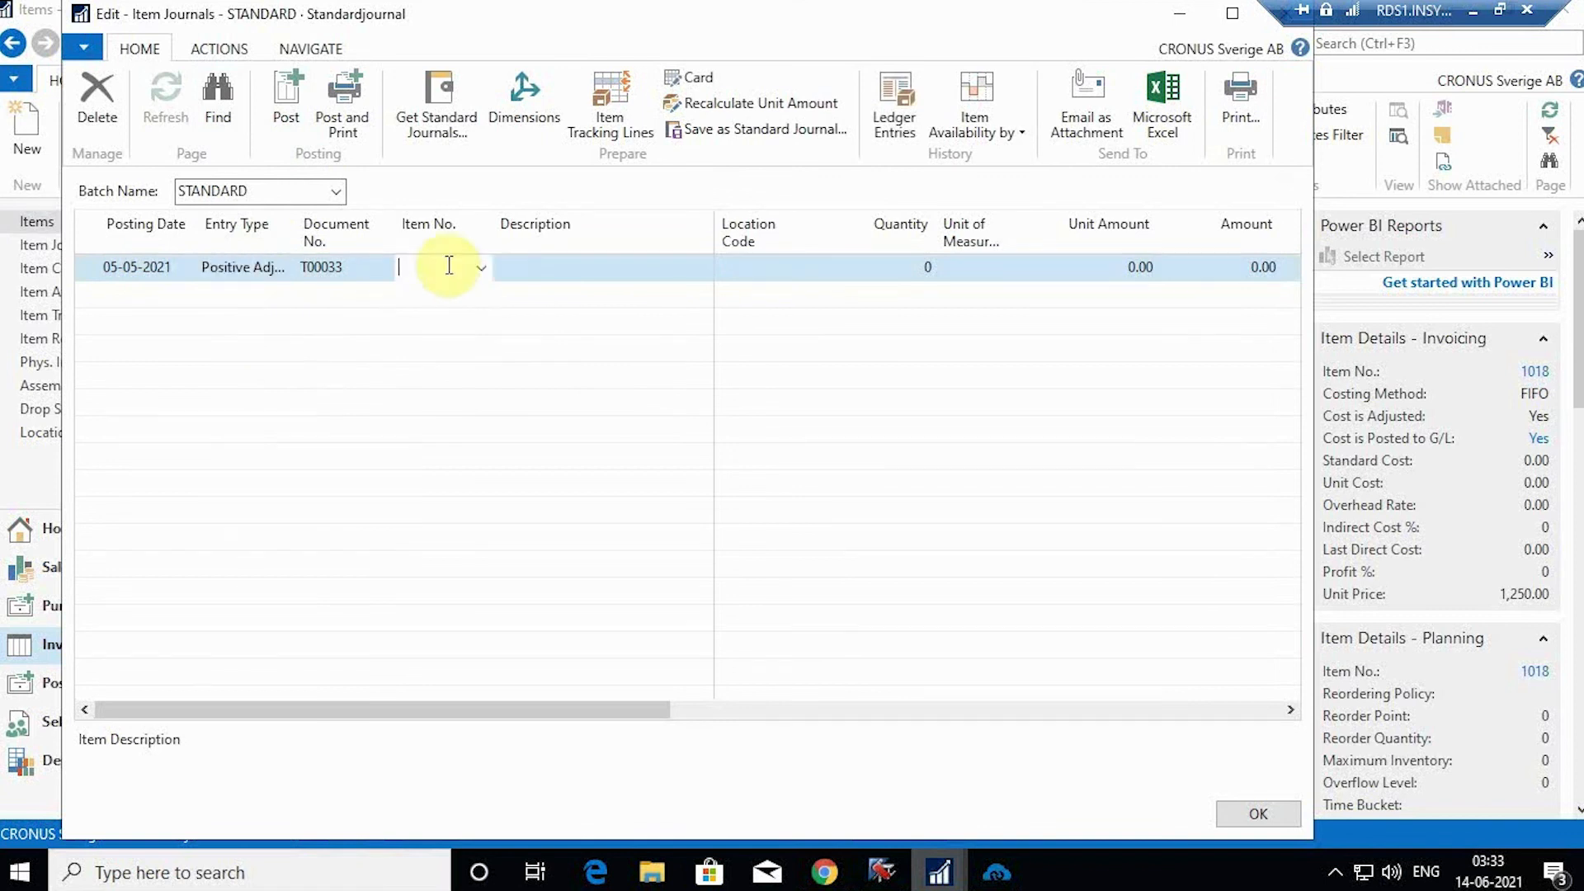
type("101")
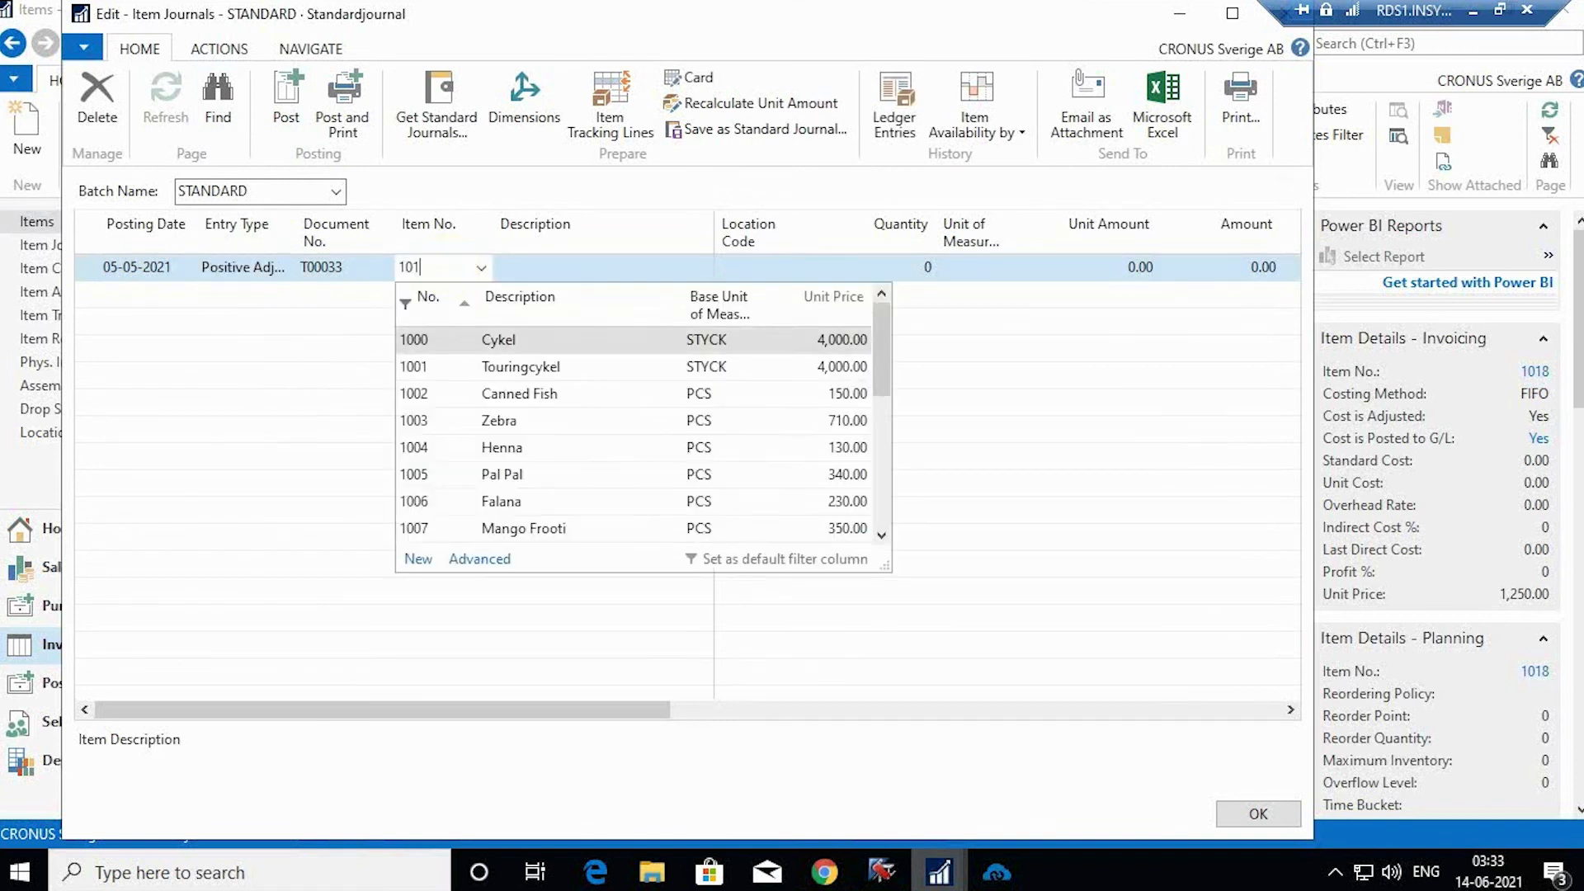
type("8")
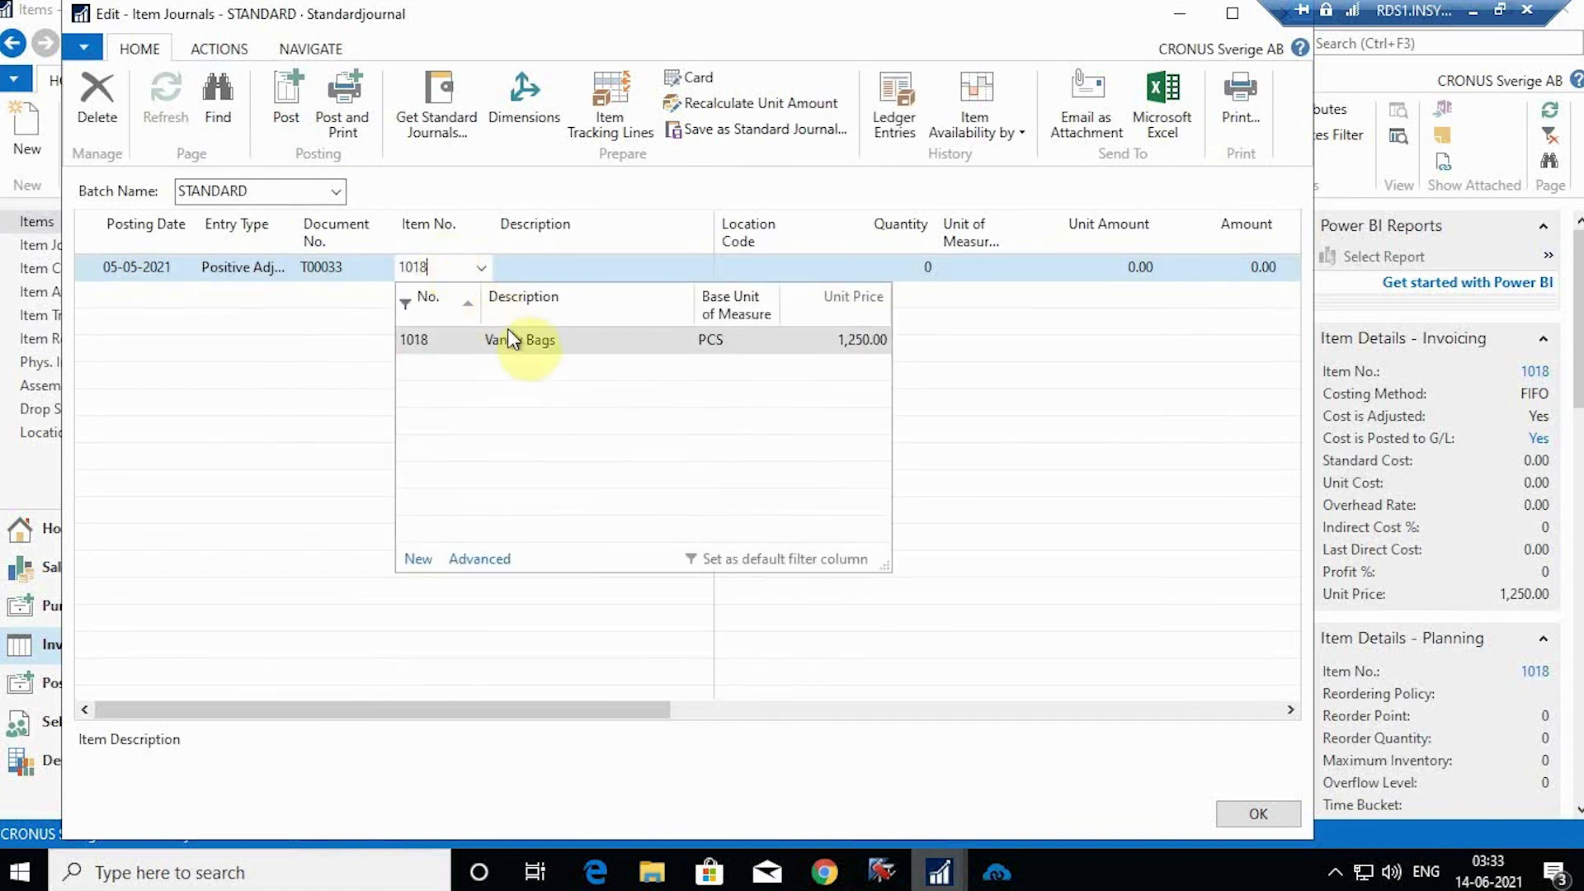
left_click(509, 334)
left_click(599, 262)
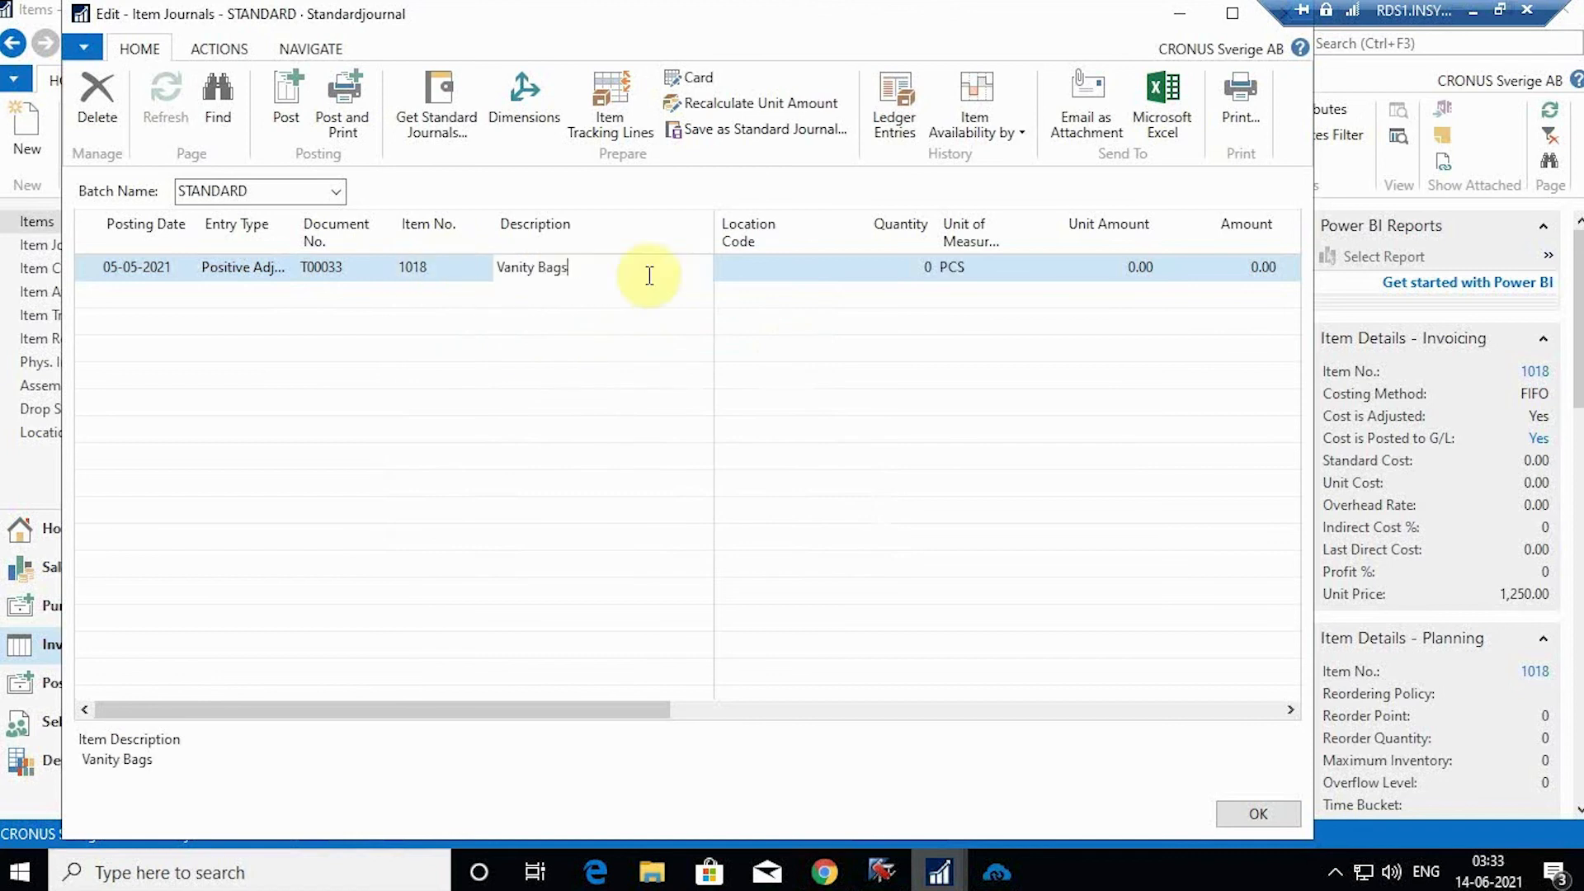
left_click(770, 276)
left_click(803, 269)
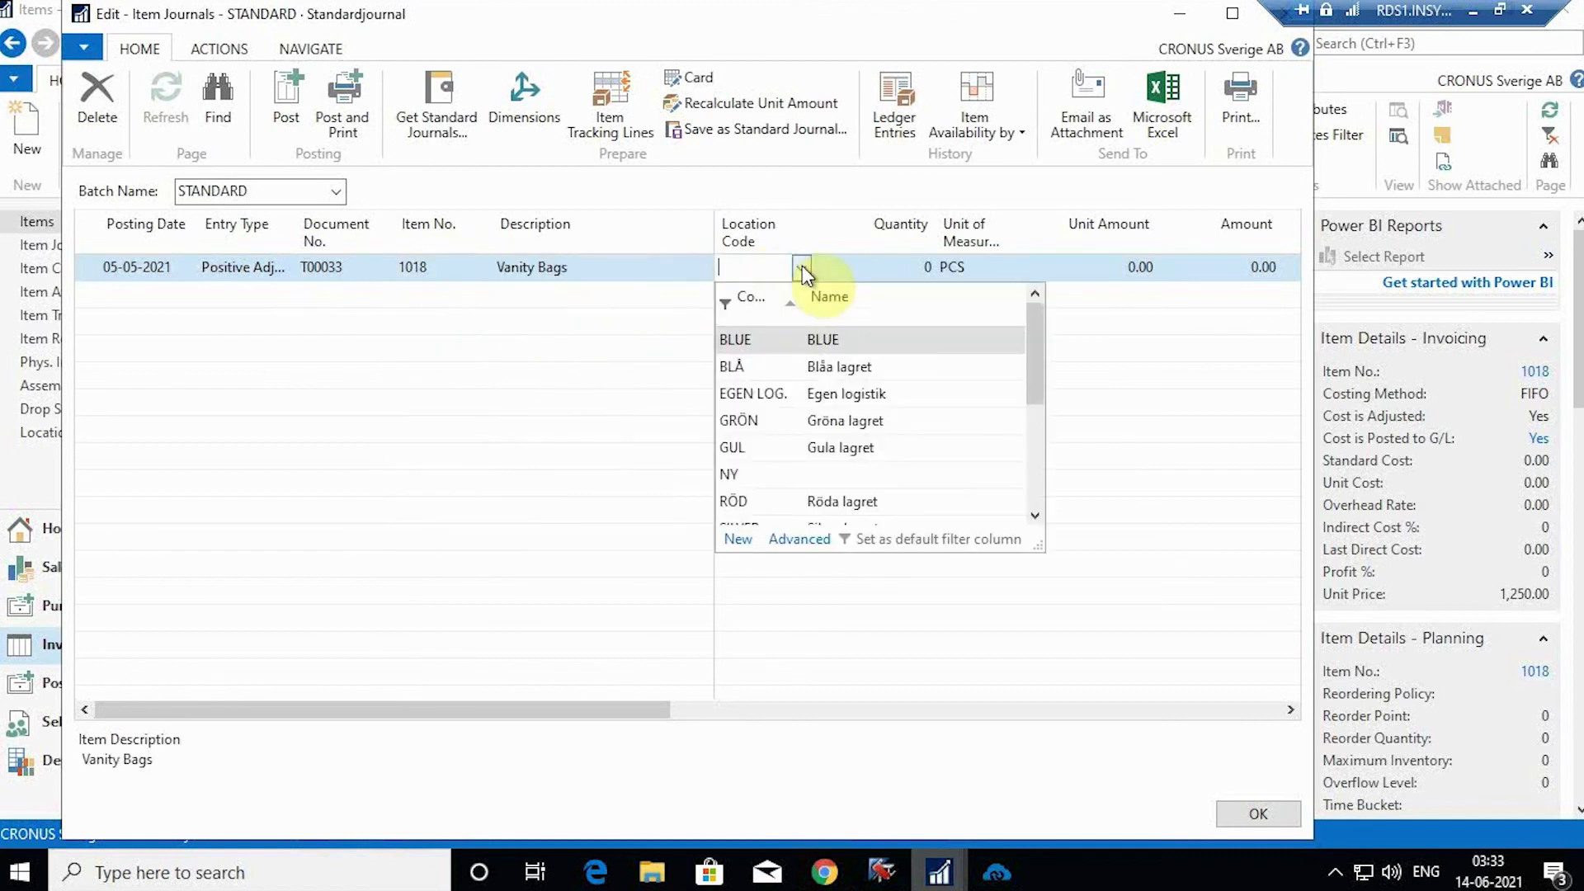
left_click(778, 342)
left_click(904, 264)
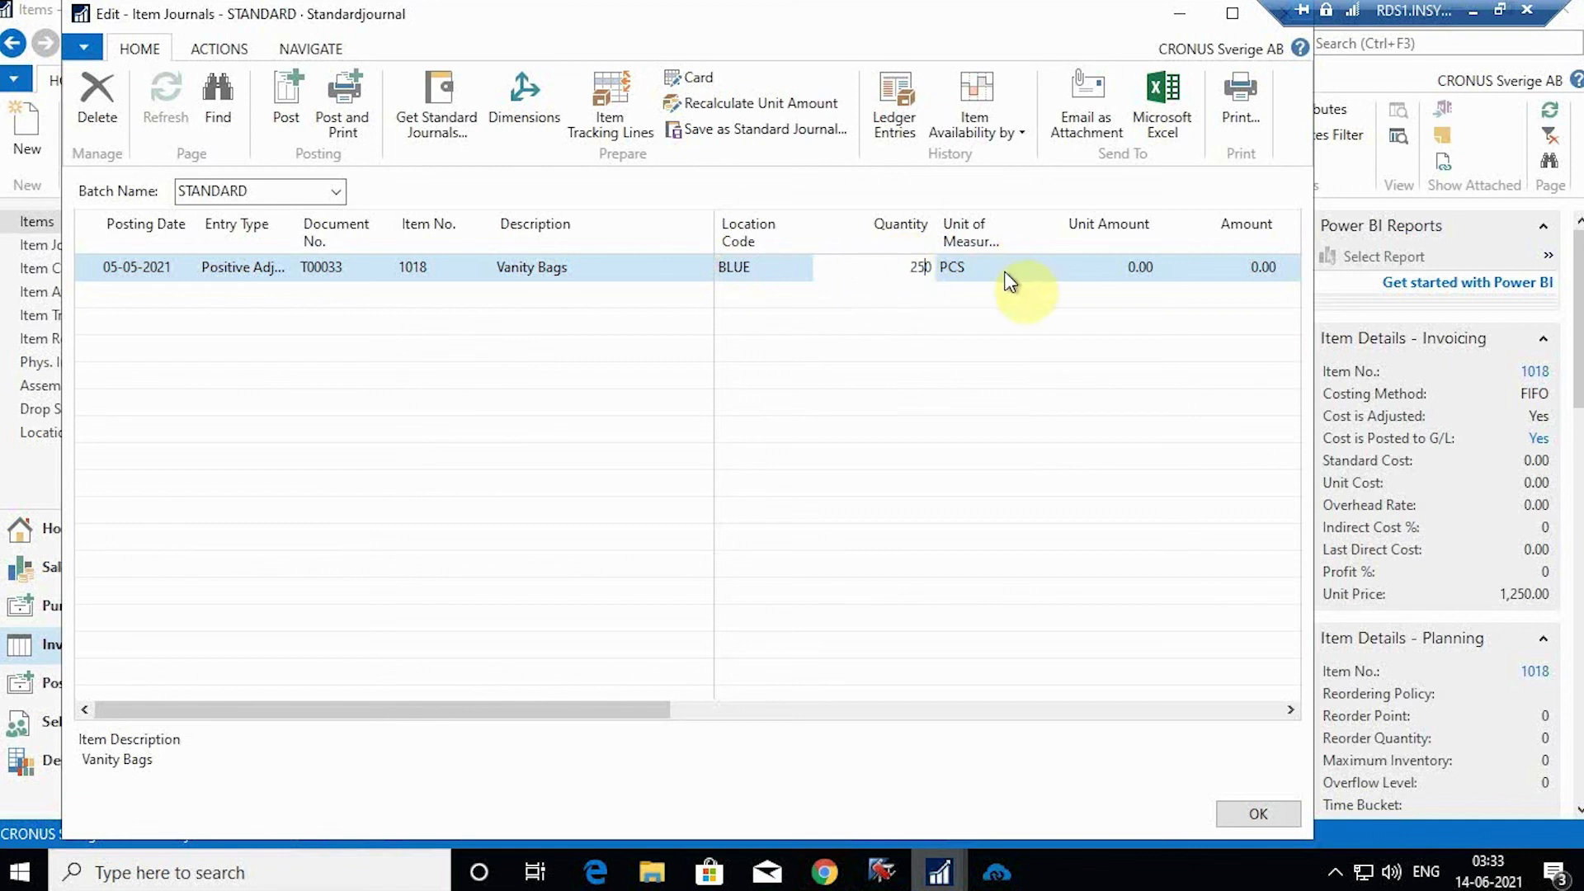
key("Tab")
left_click(1086, 273)
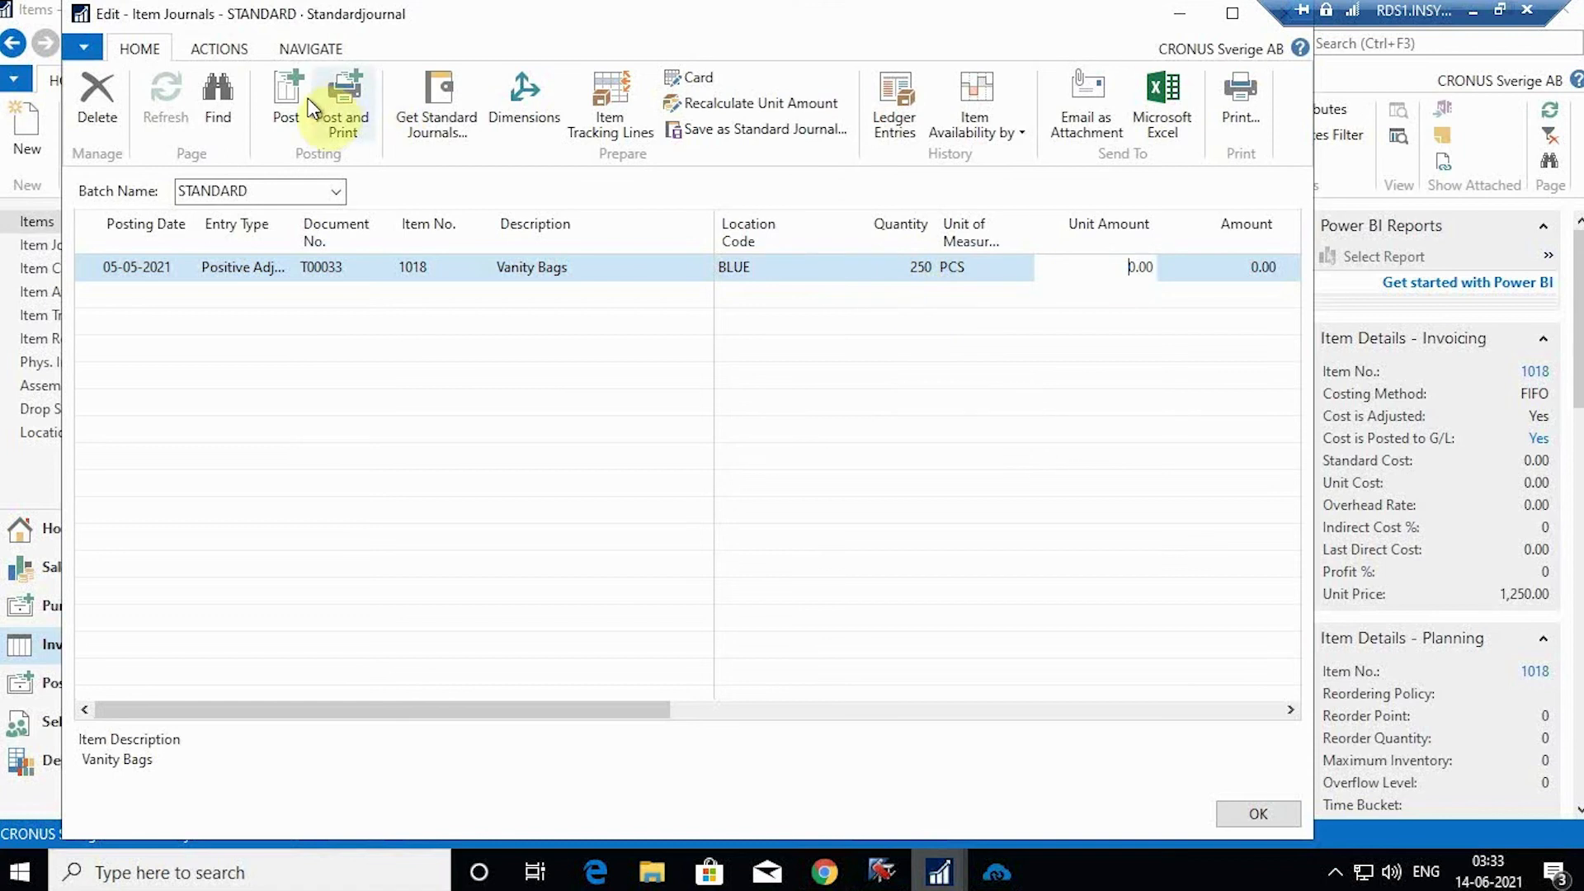
Step: Post the journal line, close Item Journals, and switch to the Inventory Update (ZOHOBOOK-NAV) flow
left_click(289, 89)
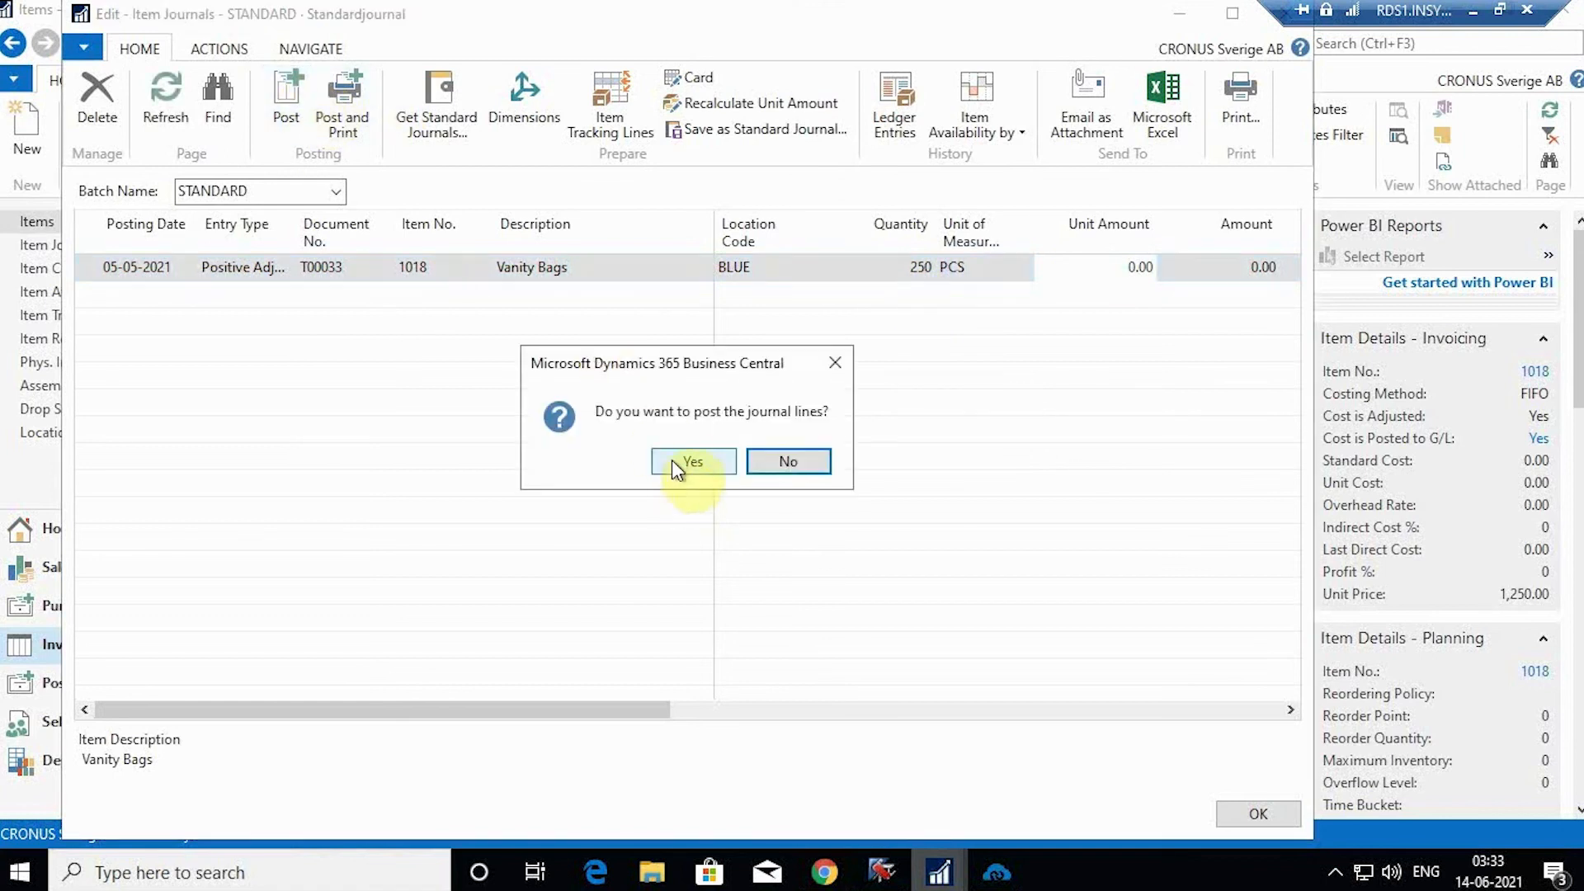
left_click(690, 462)
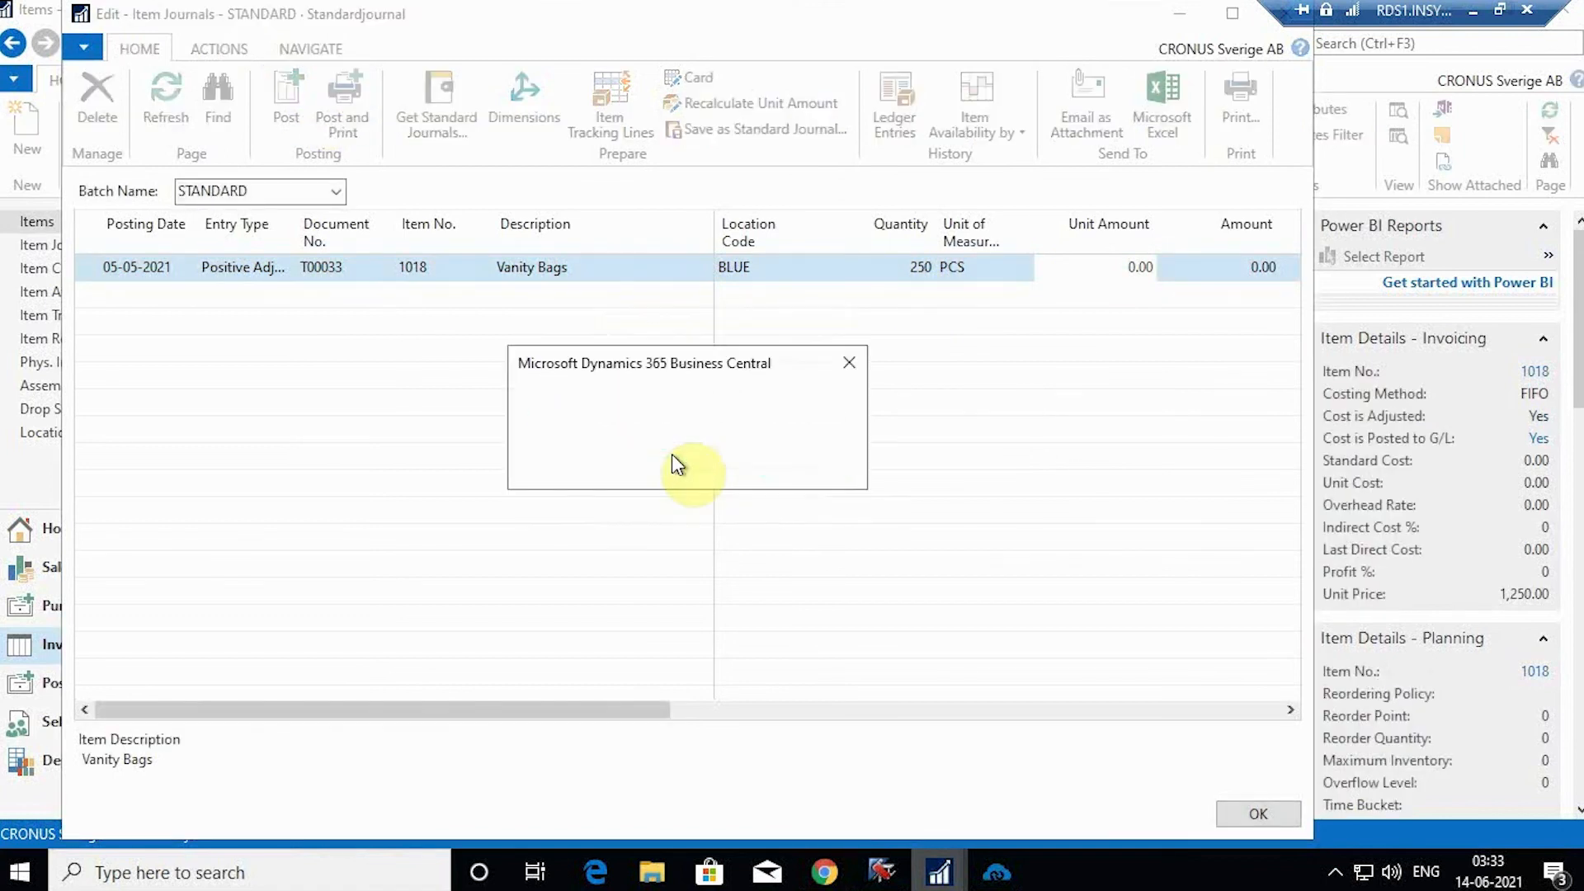
left_click(797, 463)
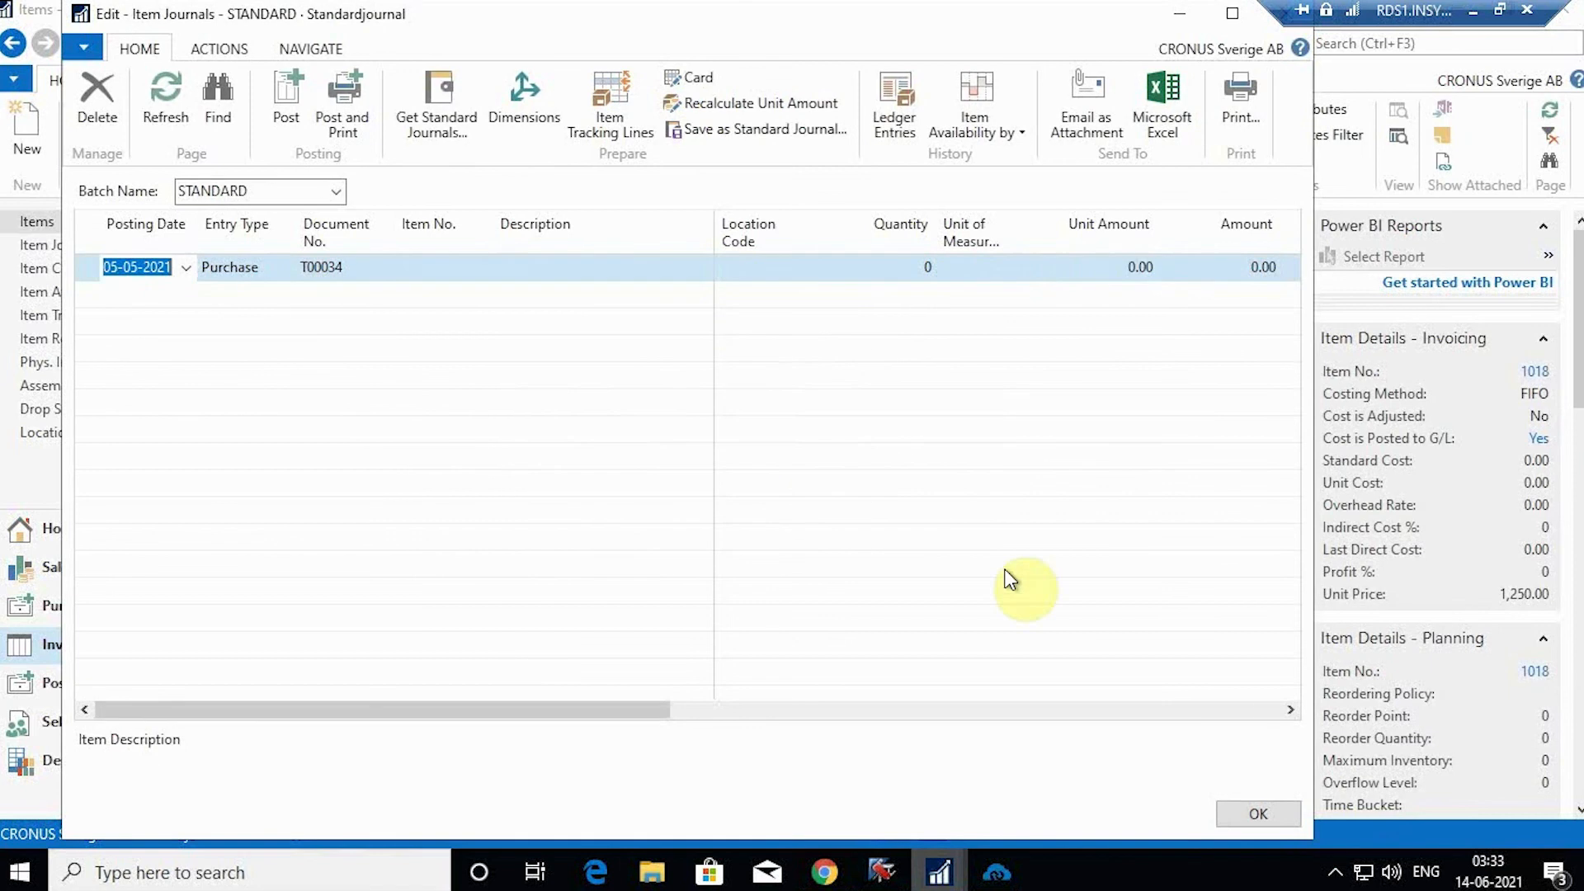
left_click(1266, 820)
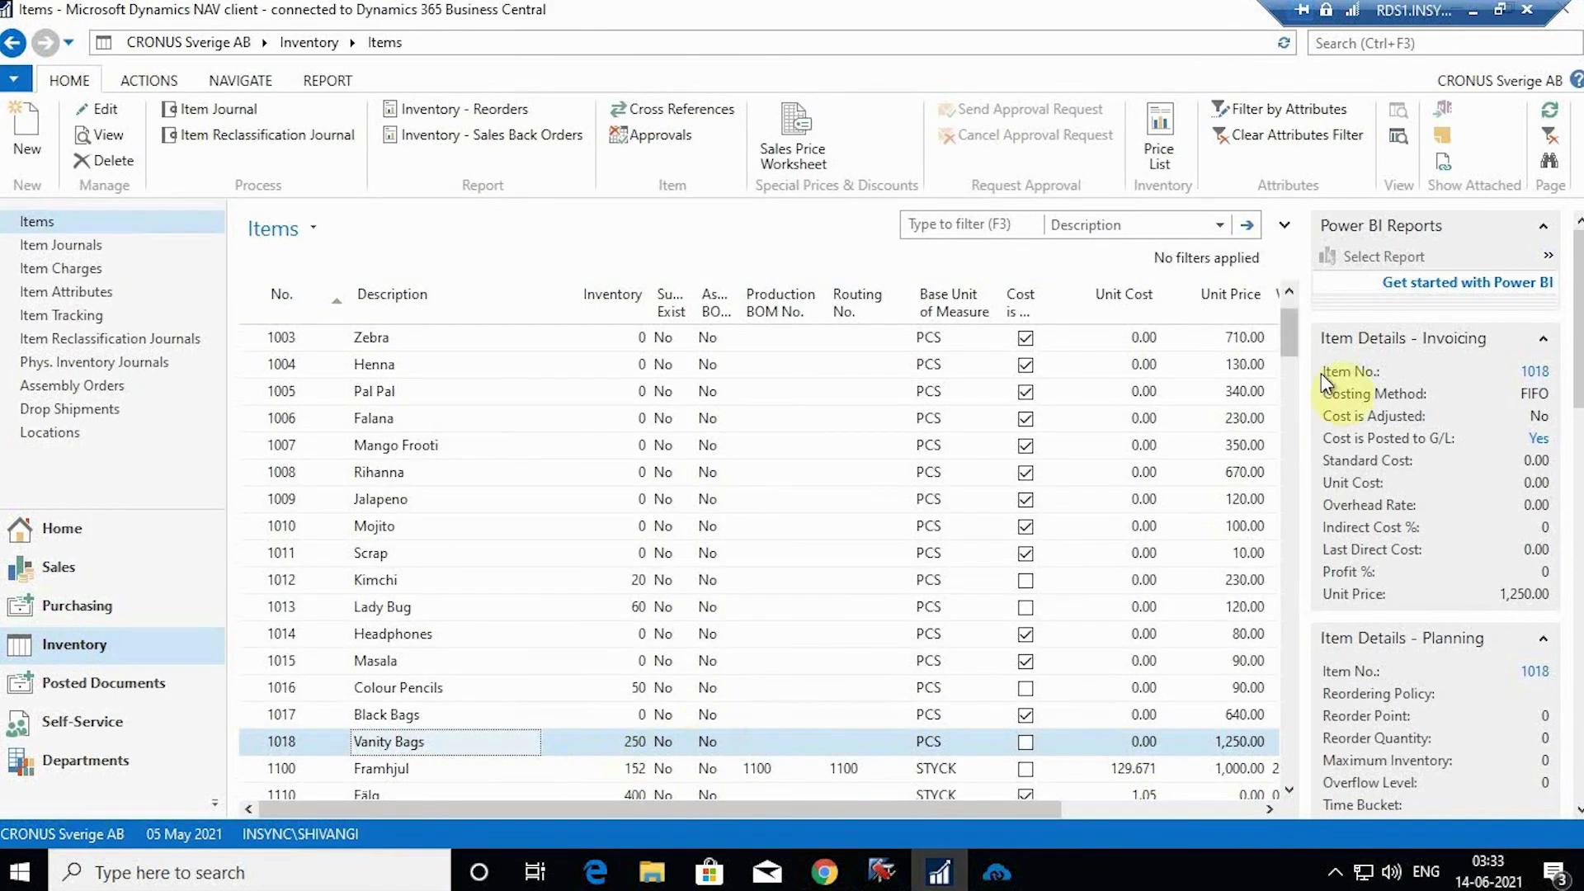
left_click_drag(1421, 7, 1188, 7)
left_click(1458, 10)
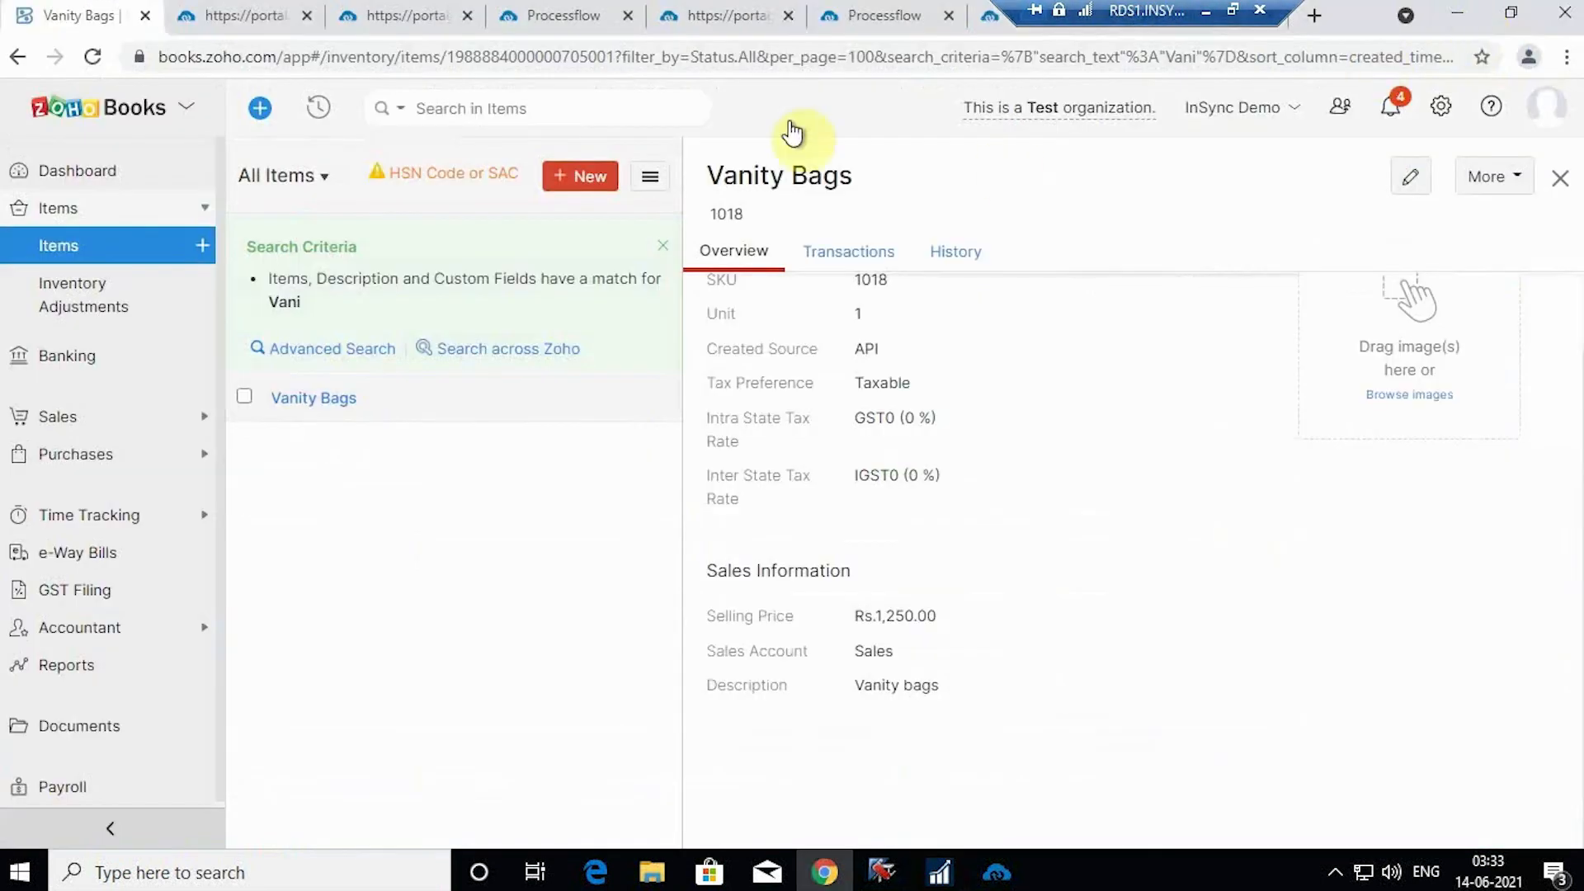
left_click(885, 14)
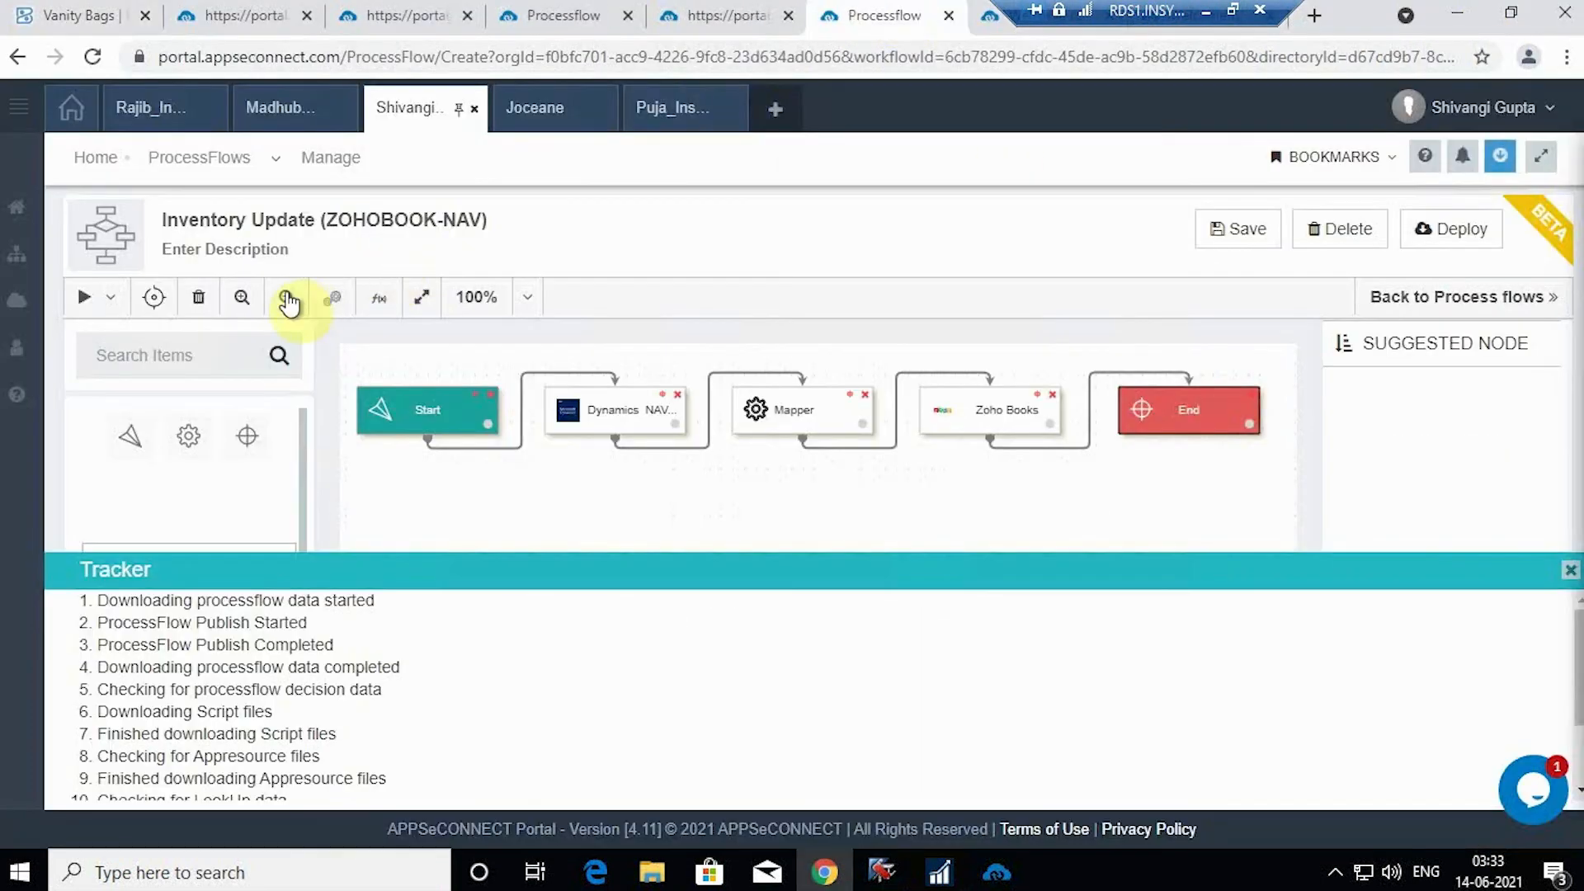
Step: Execute the Inventory Update (ZOHOBOOK-NAV) flow from the run dropdown
left_click(114, 304)
left_click(122, 347)
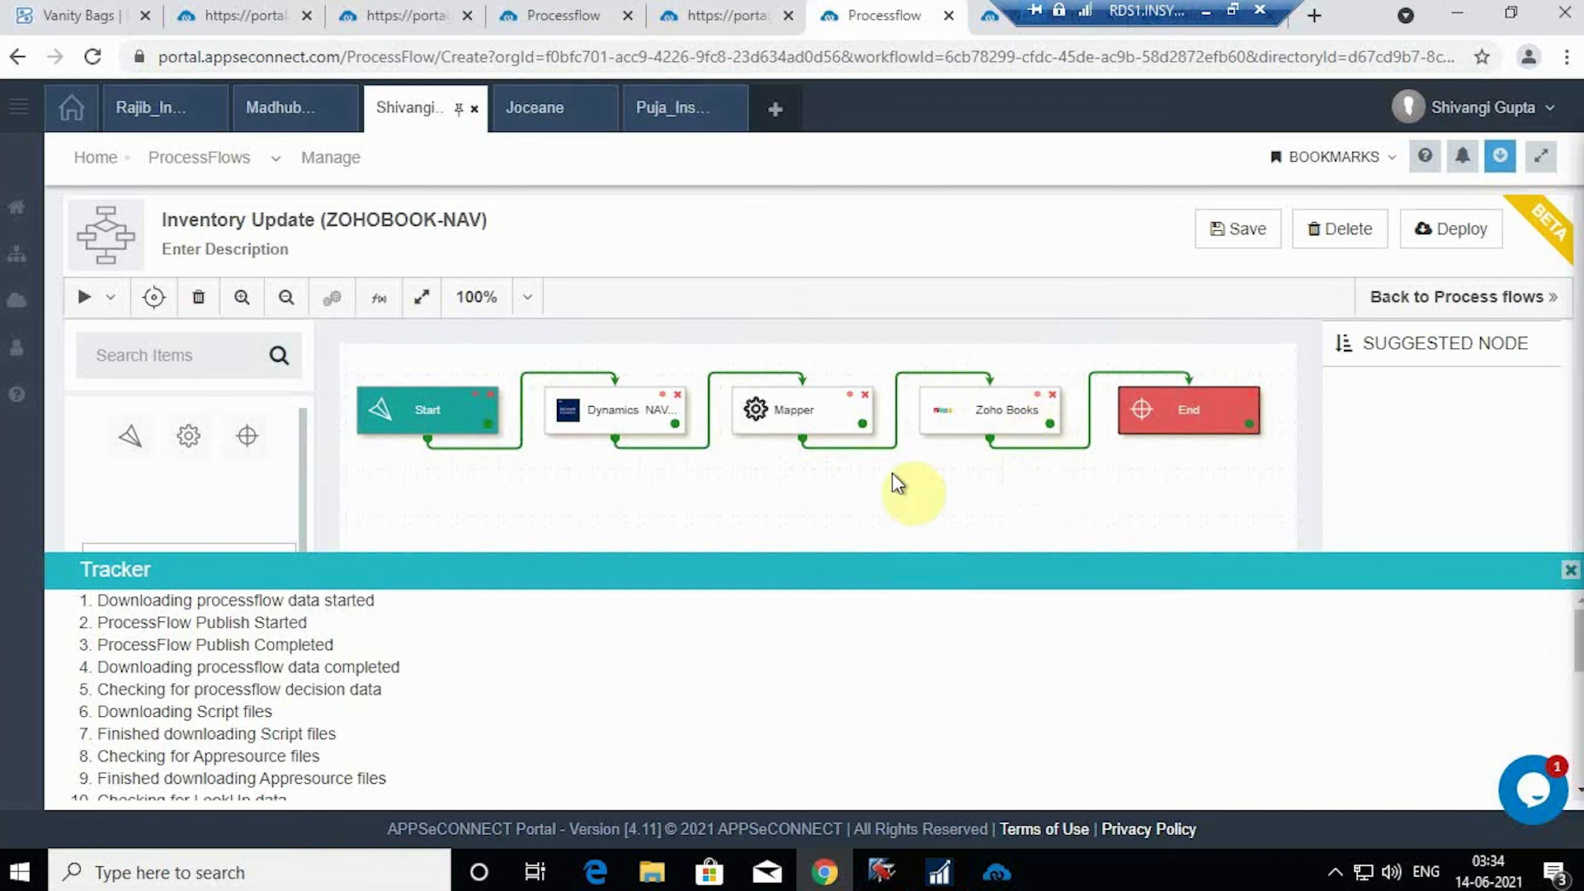
Step: Reload the Zoho Books item list to show Vanity Bags with 250.00 stock on hand
left_click(64, 8)
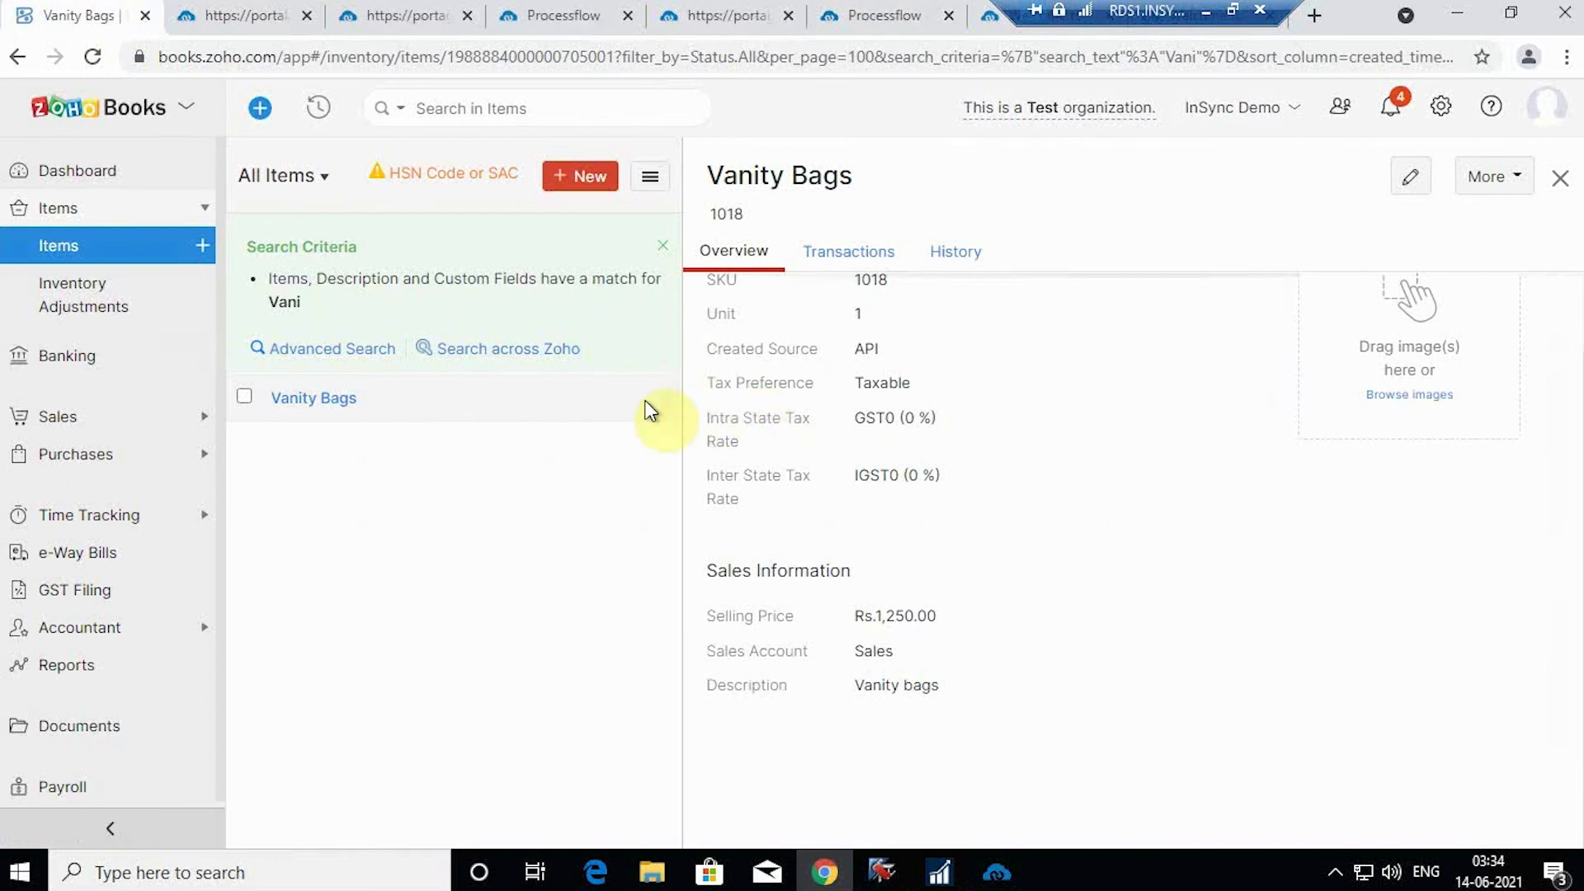
left_click(60, 250)
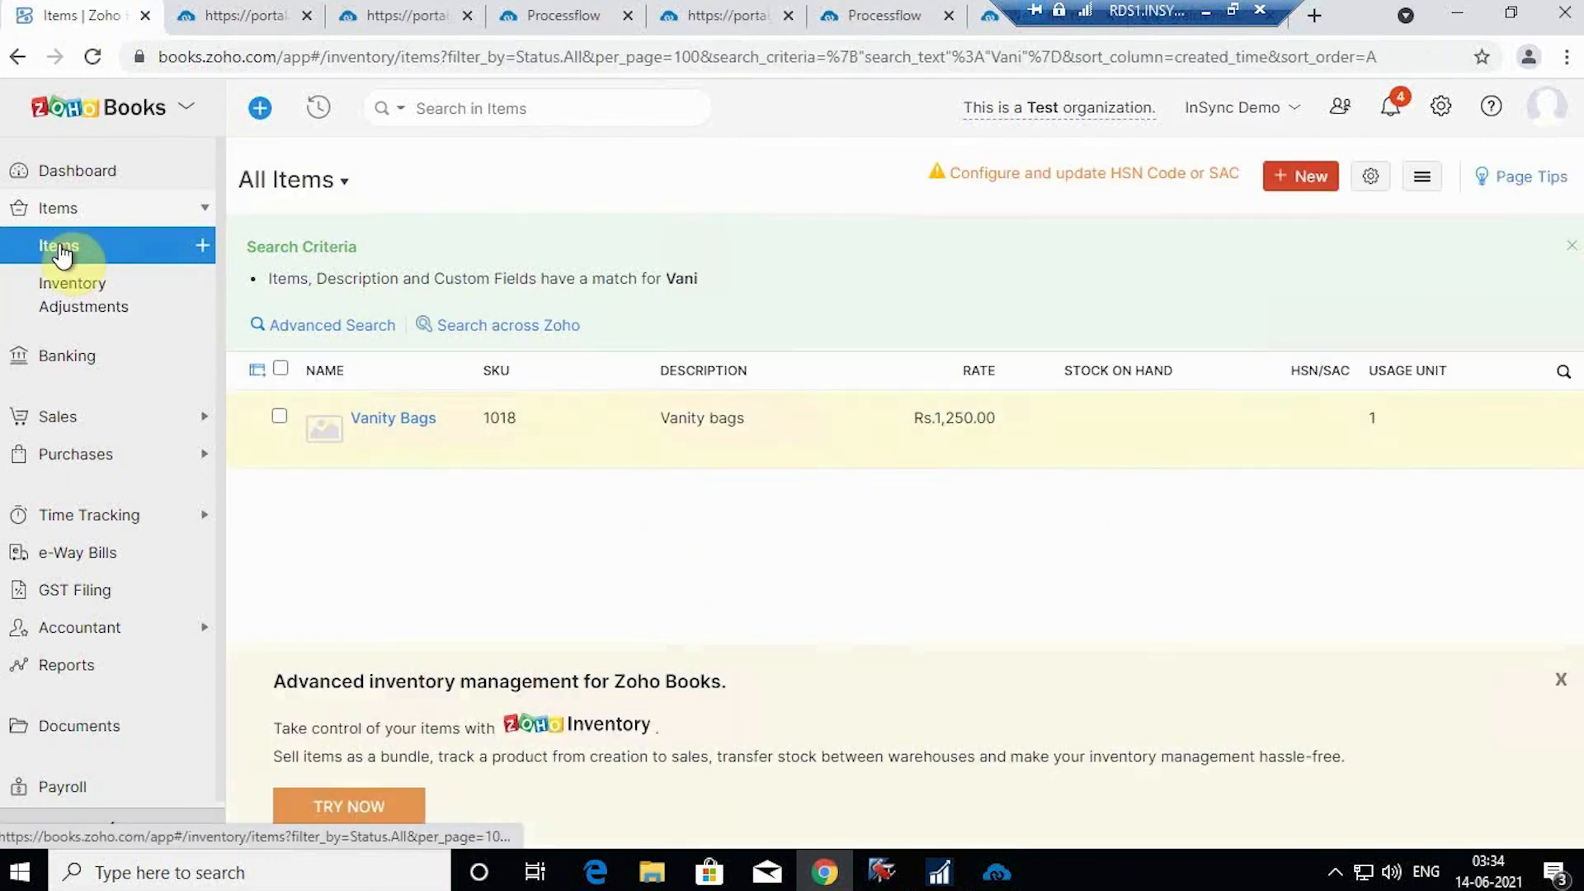
left_click(483, 106)
left_click(93, 57)
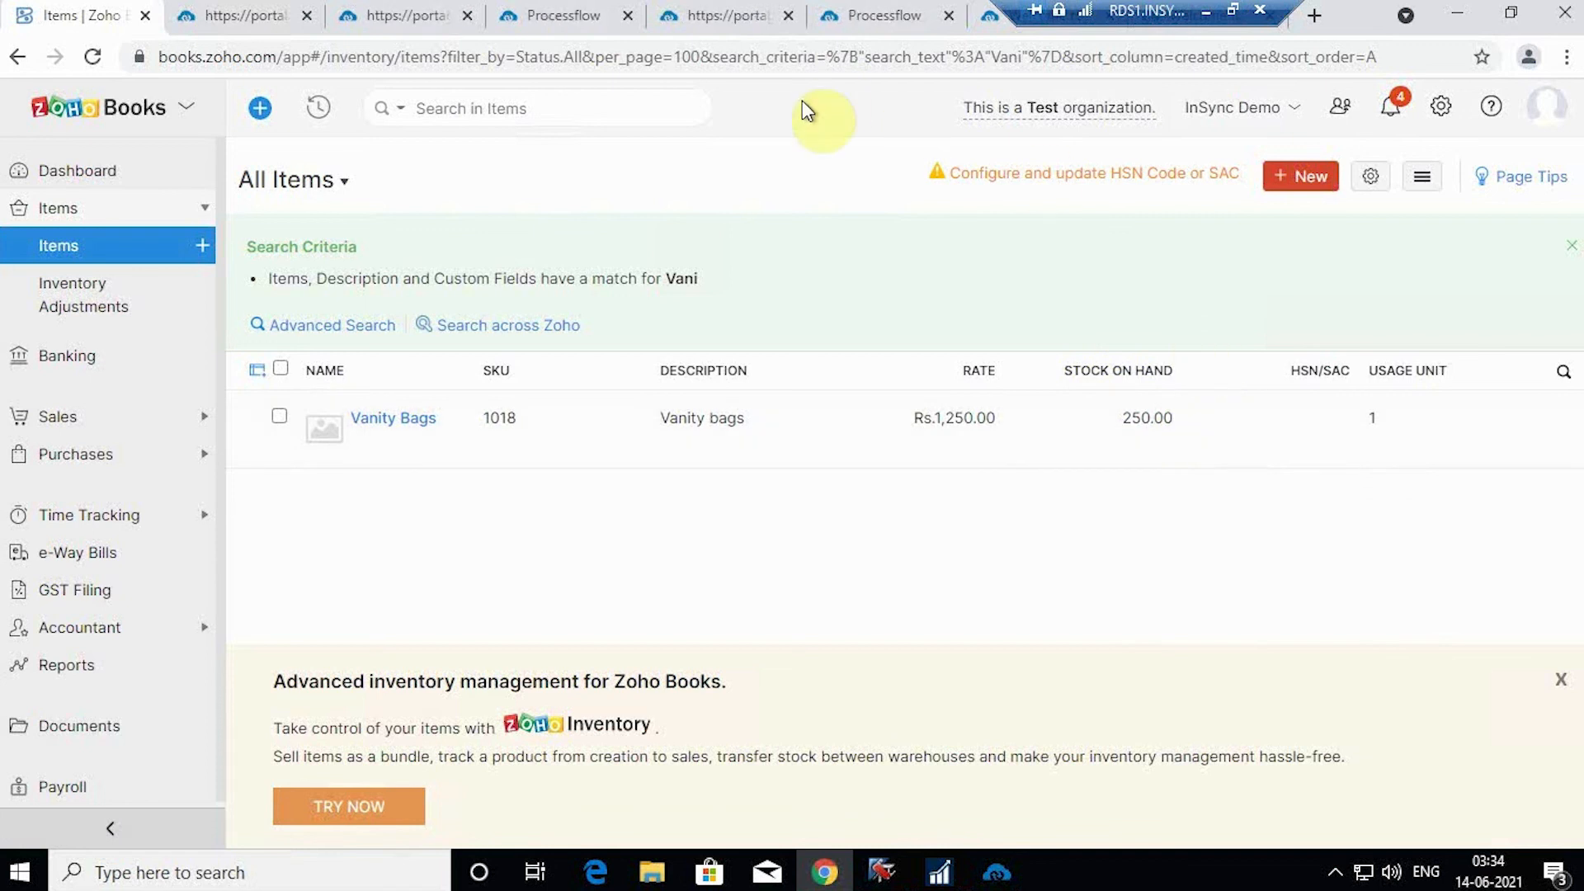
Step: Open the Vanity Bags item 1018 card in NAV and scroll to its AEC Application Item List
left_click(948, 860)
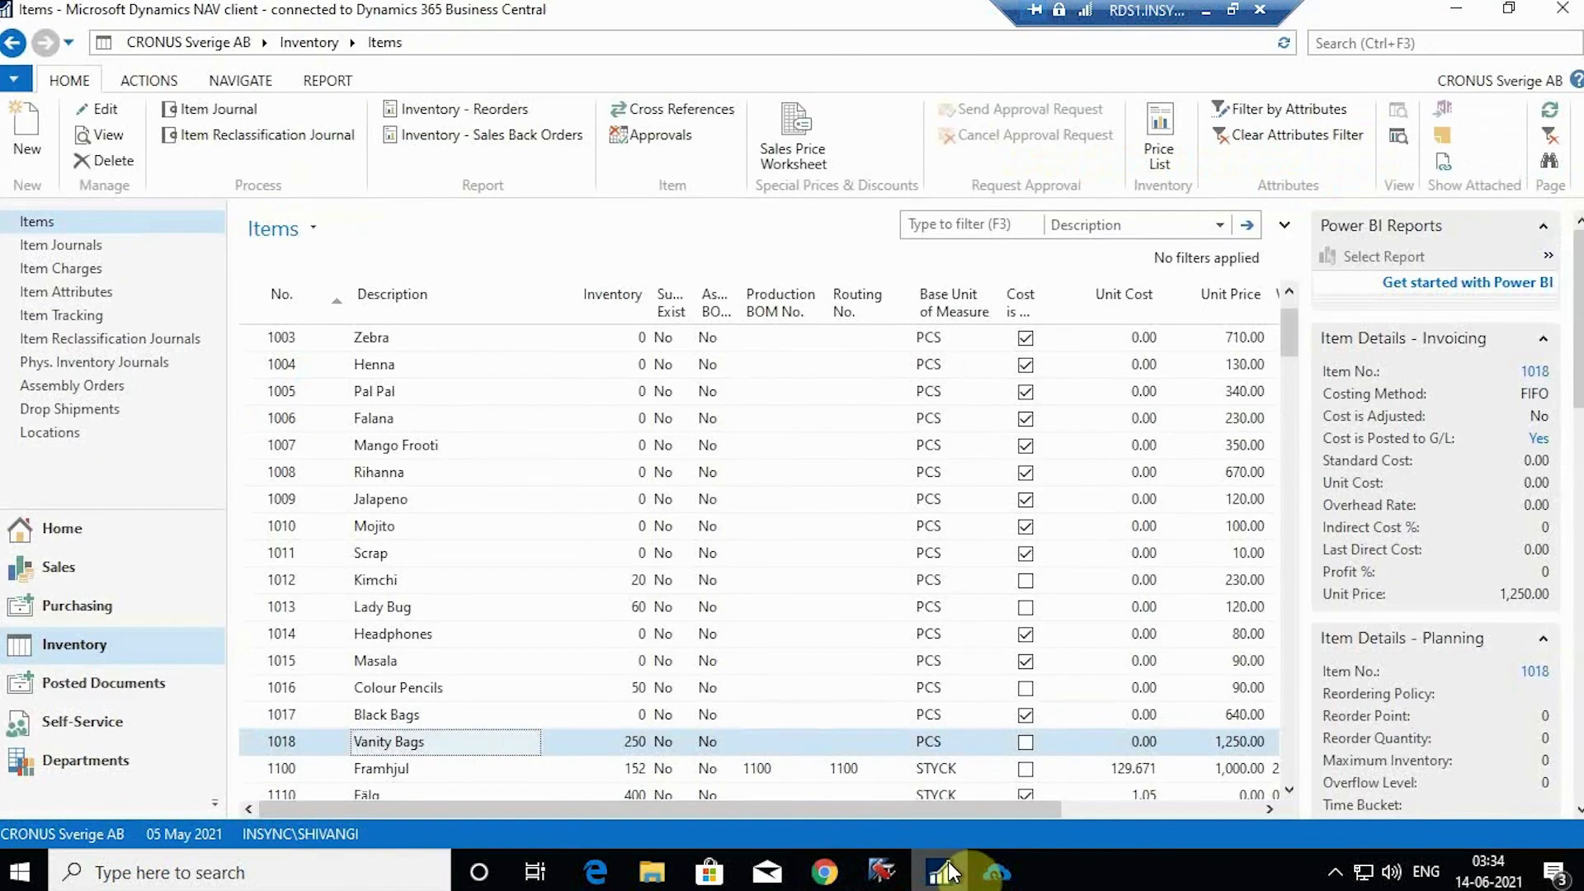
double_click(462, 750)
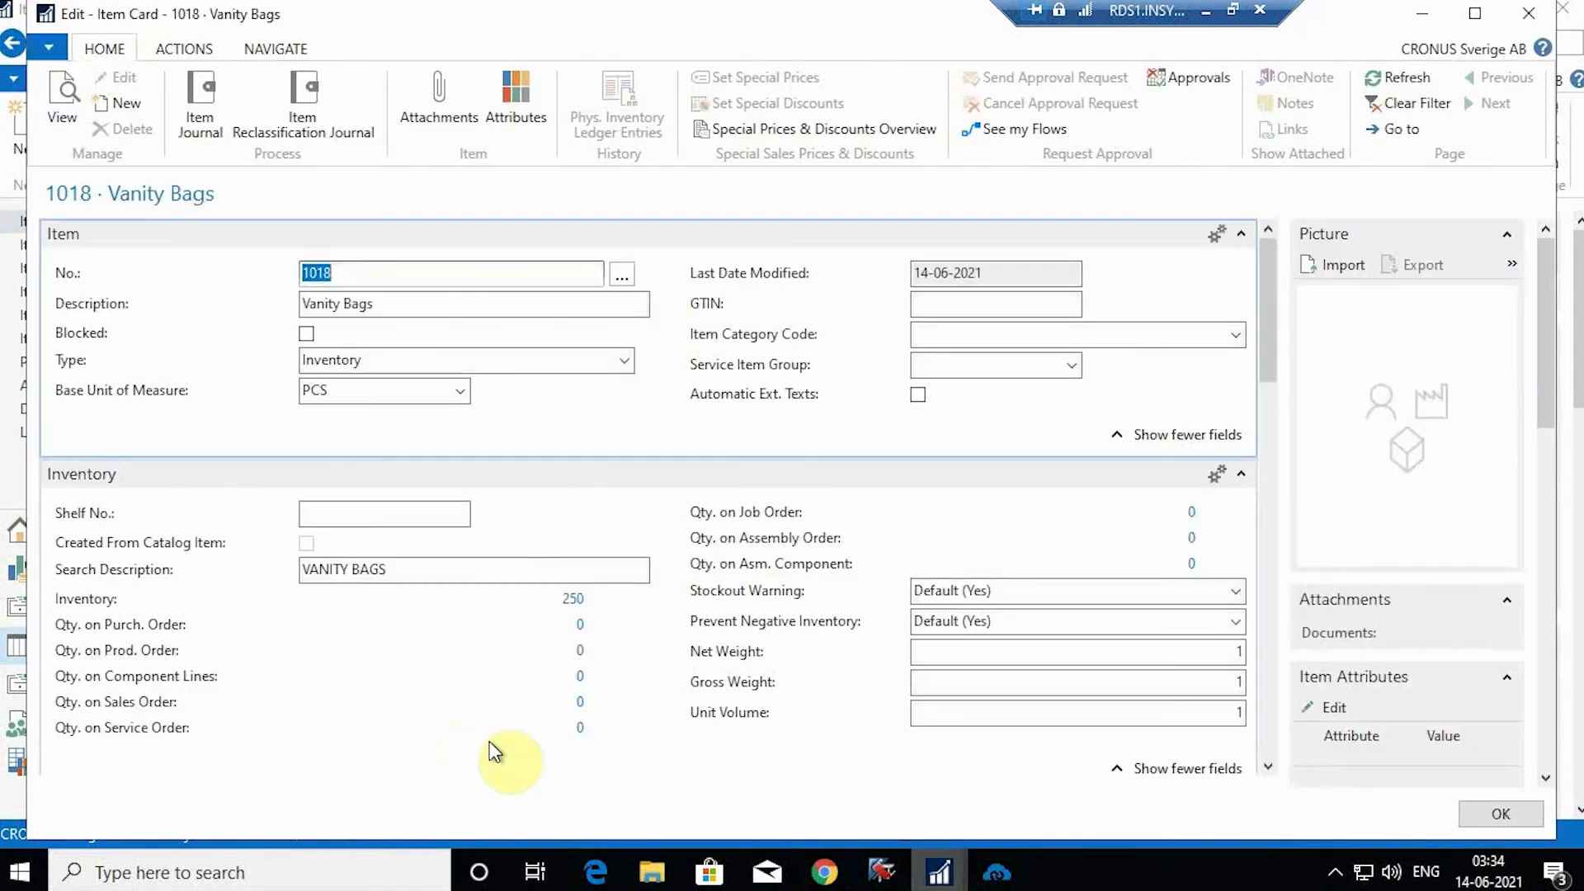
scroll(536, 478, "down", 20)
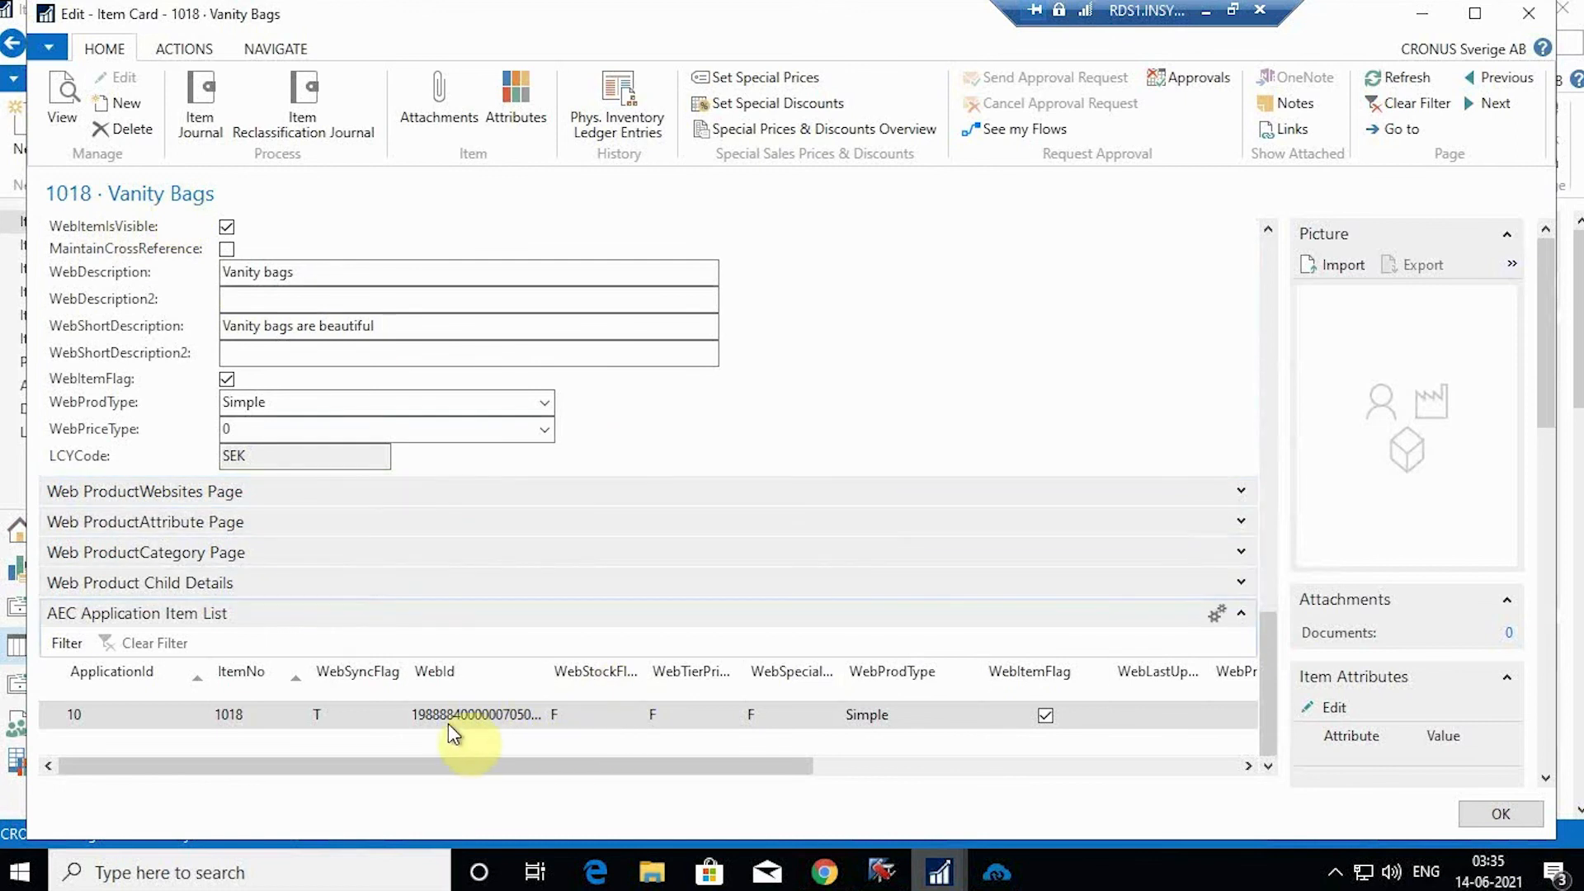
left_click(825, 874)
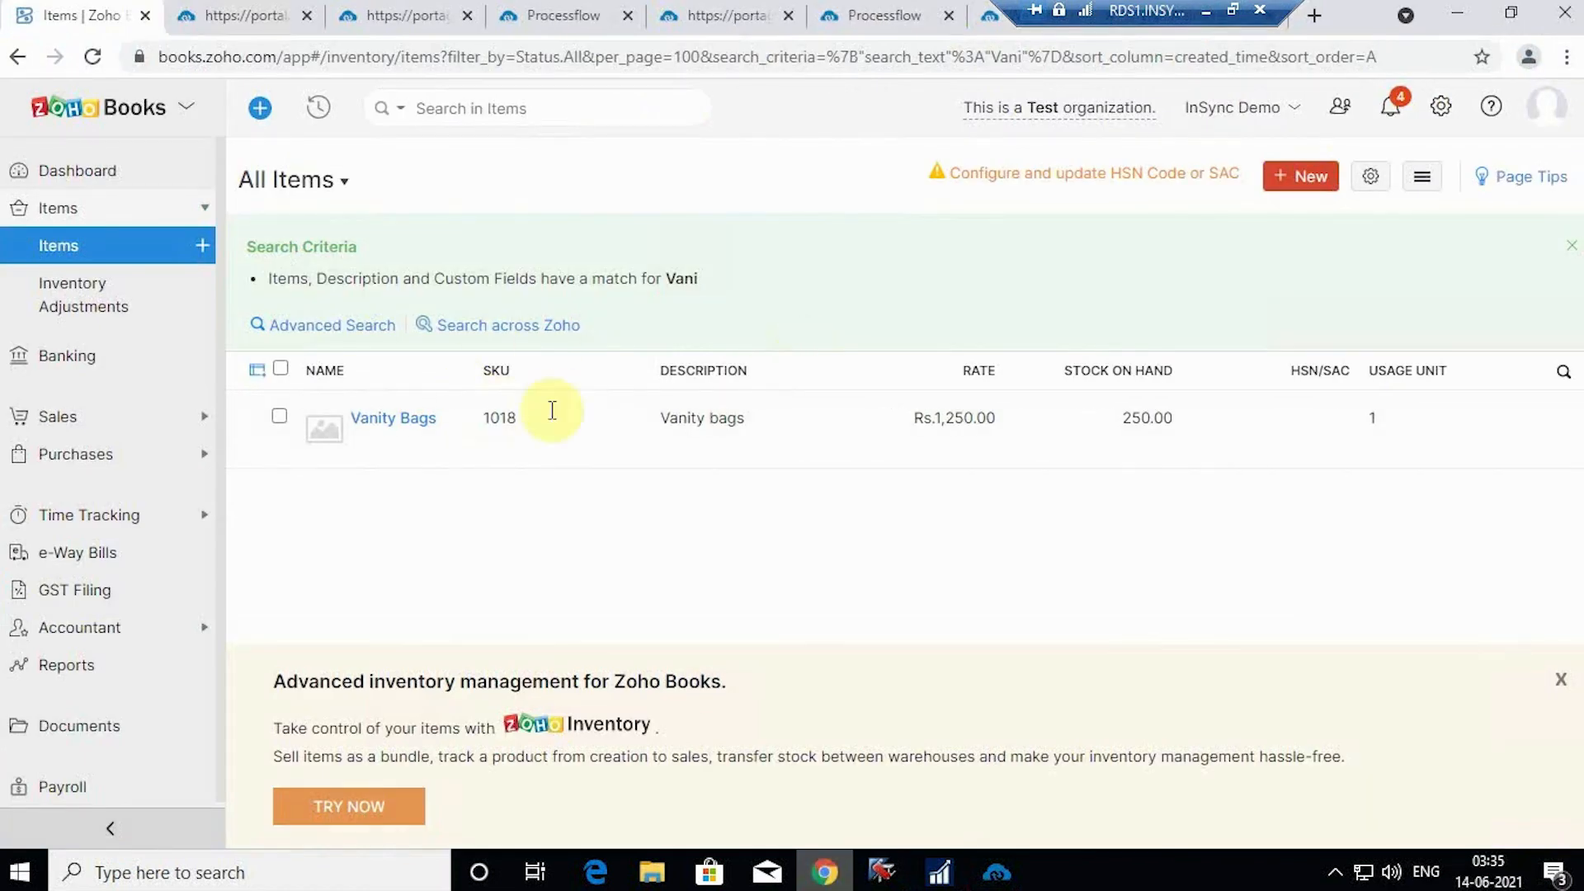
left_click(479, 437)
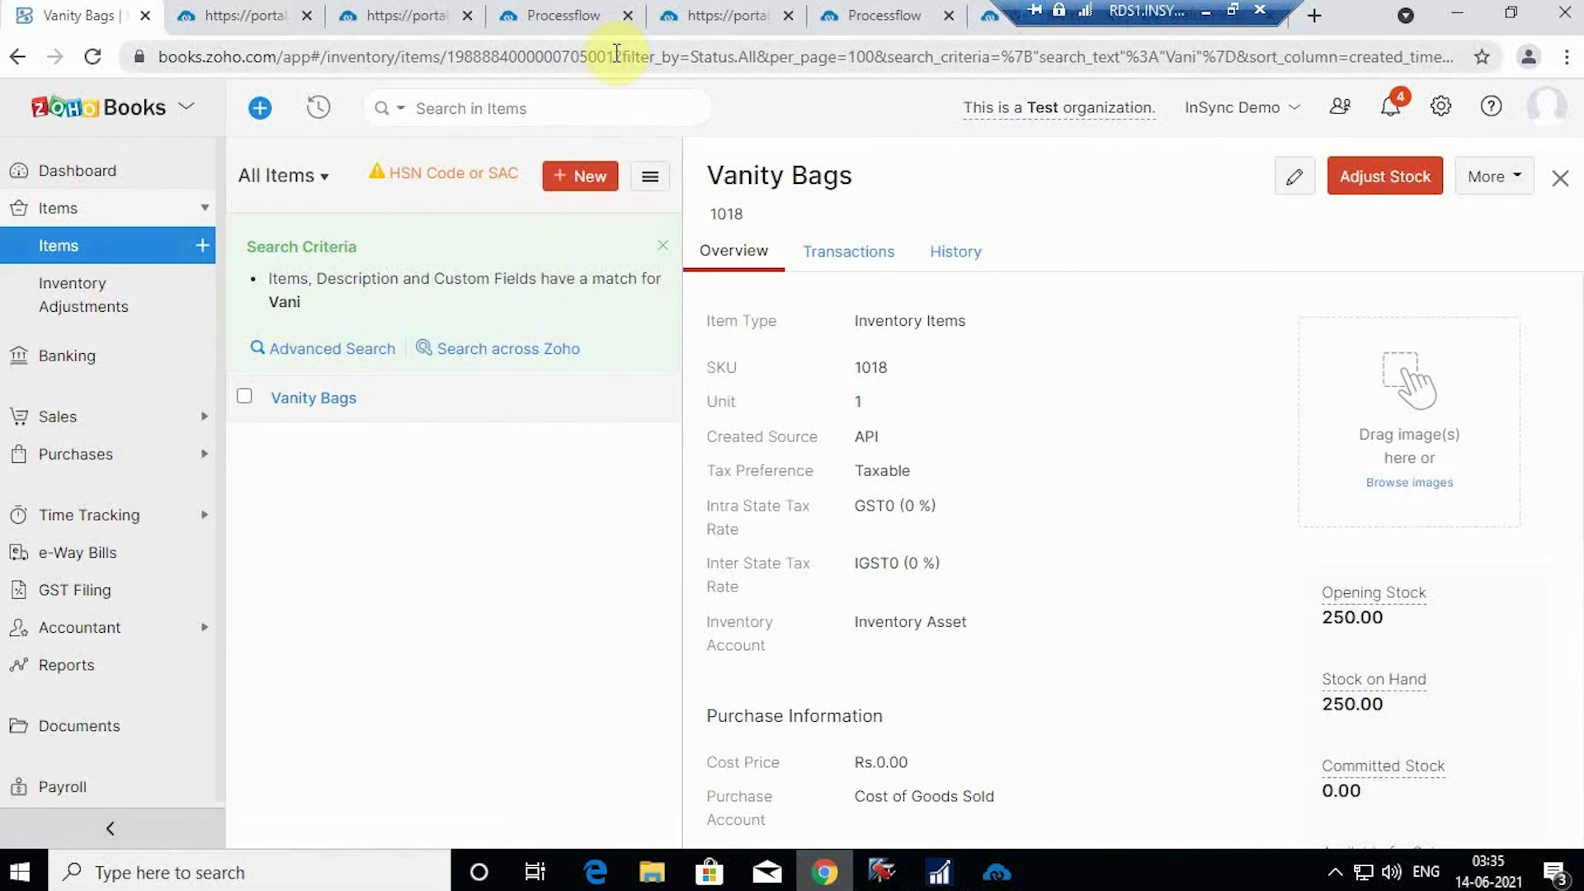
left_click_drag(617, 54, 447, 56)
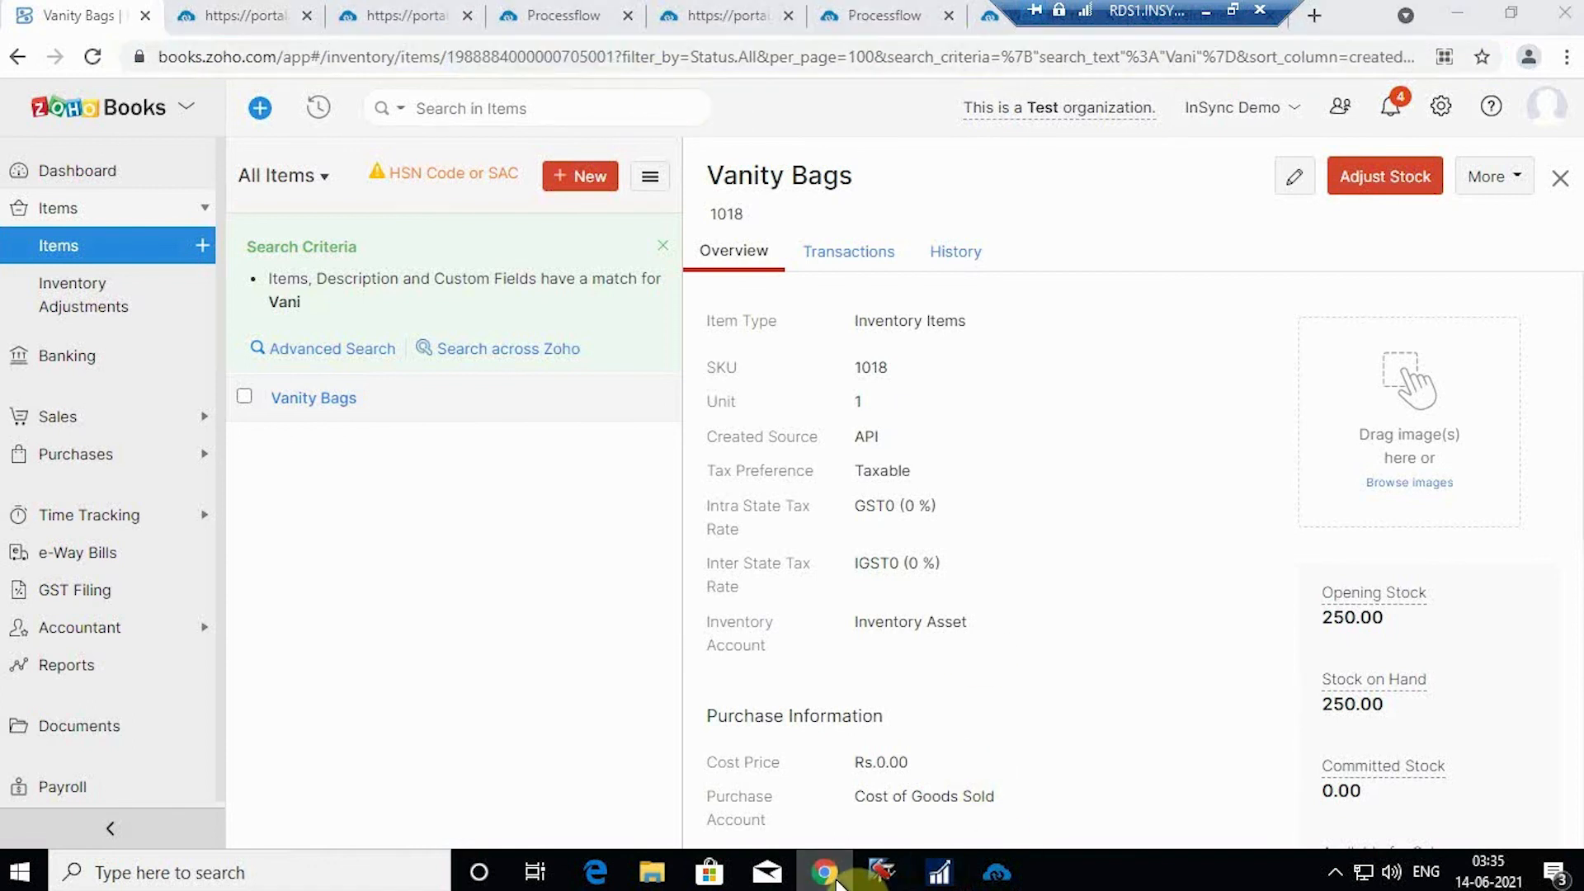
left_click(881, 872)
scroll(627, 690, "down", 5)
scroll(654, 687, "down", 10)
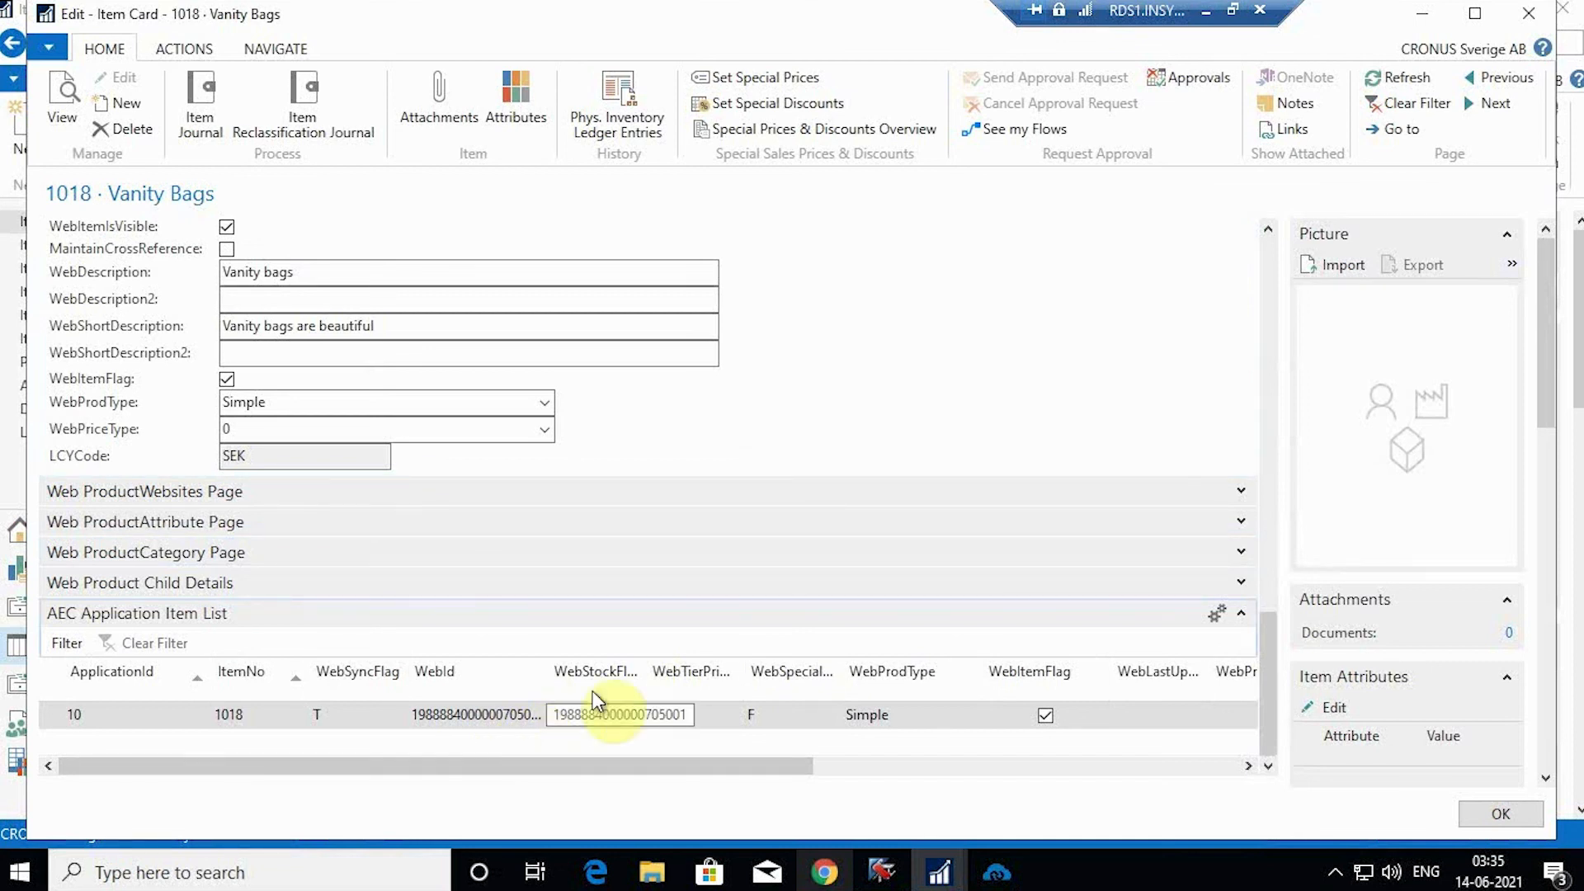
left_click(1430, 15)
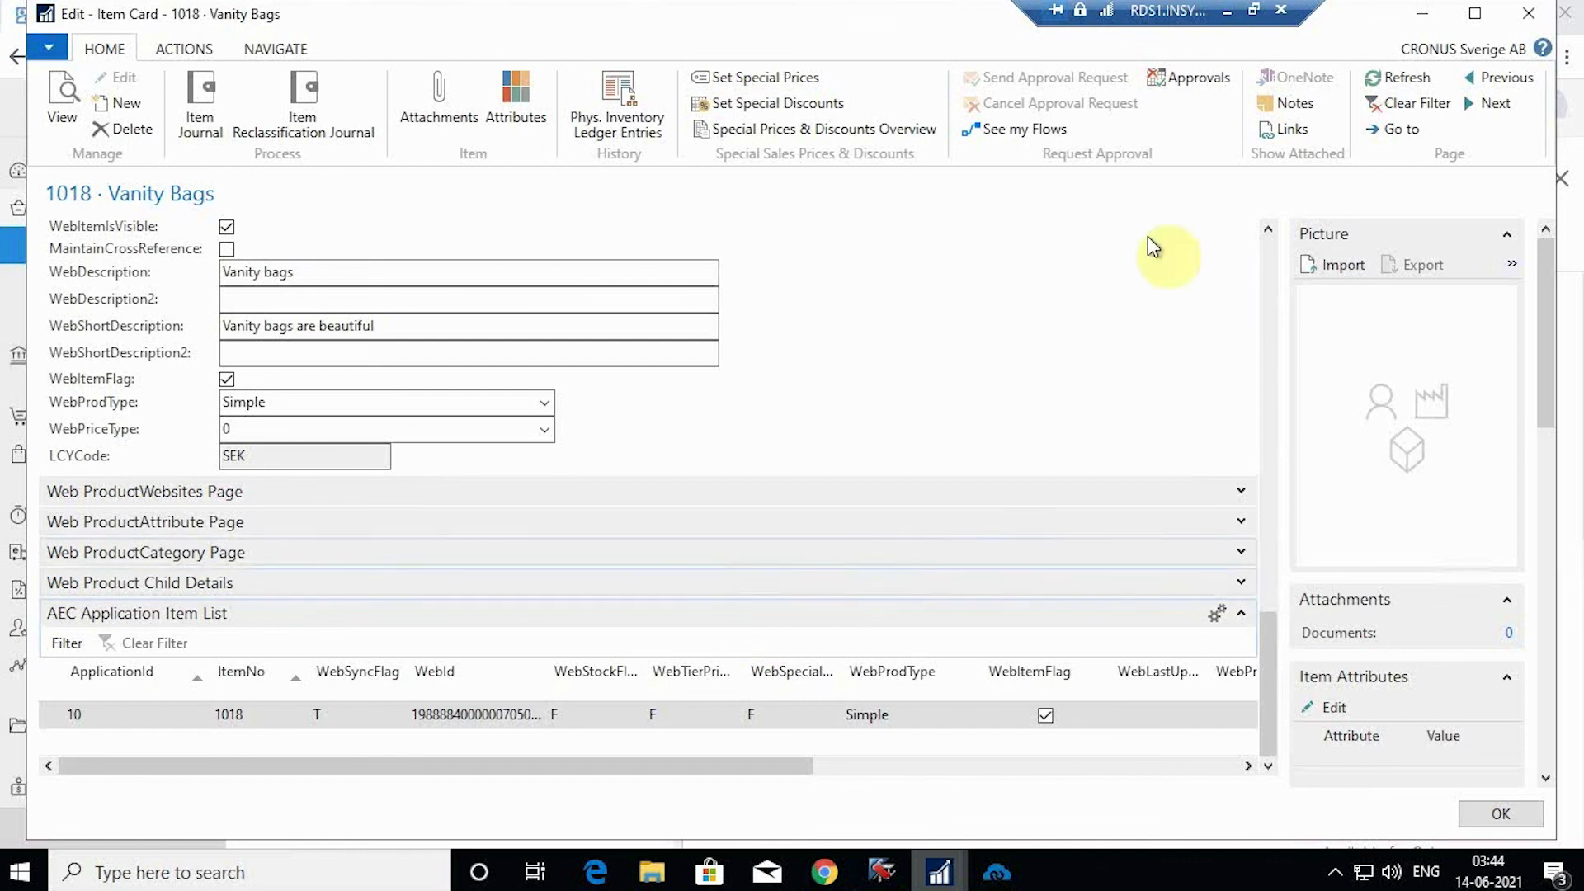
Step: Create a new Zoho sales order and pick Louis and Group as the customer
left_click(1418, 18)
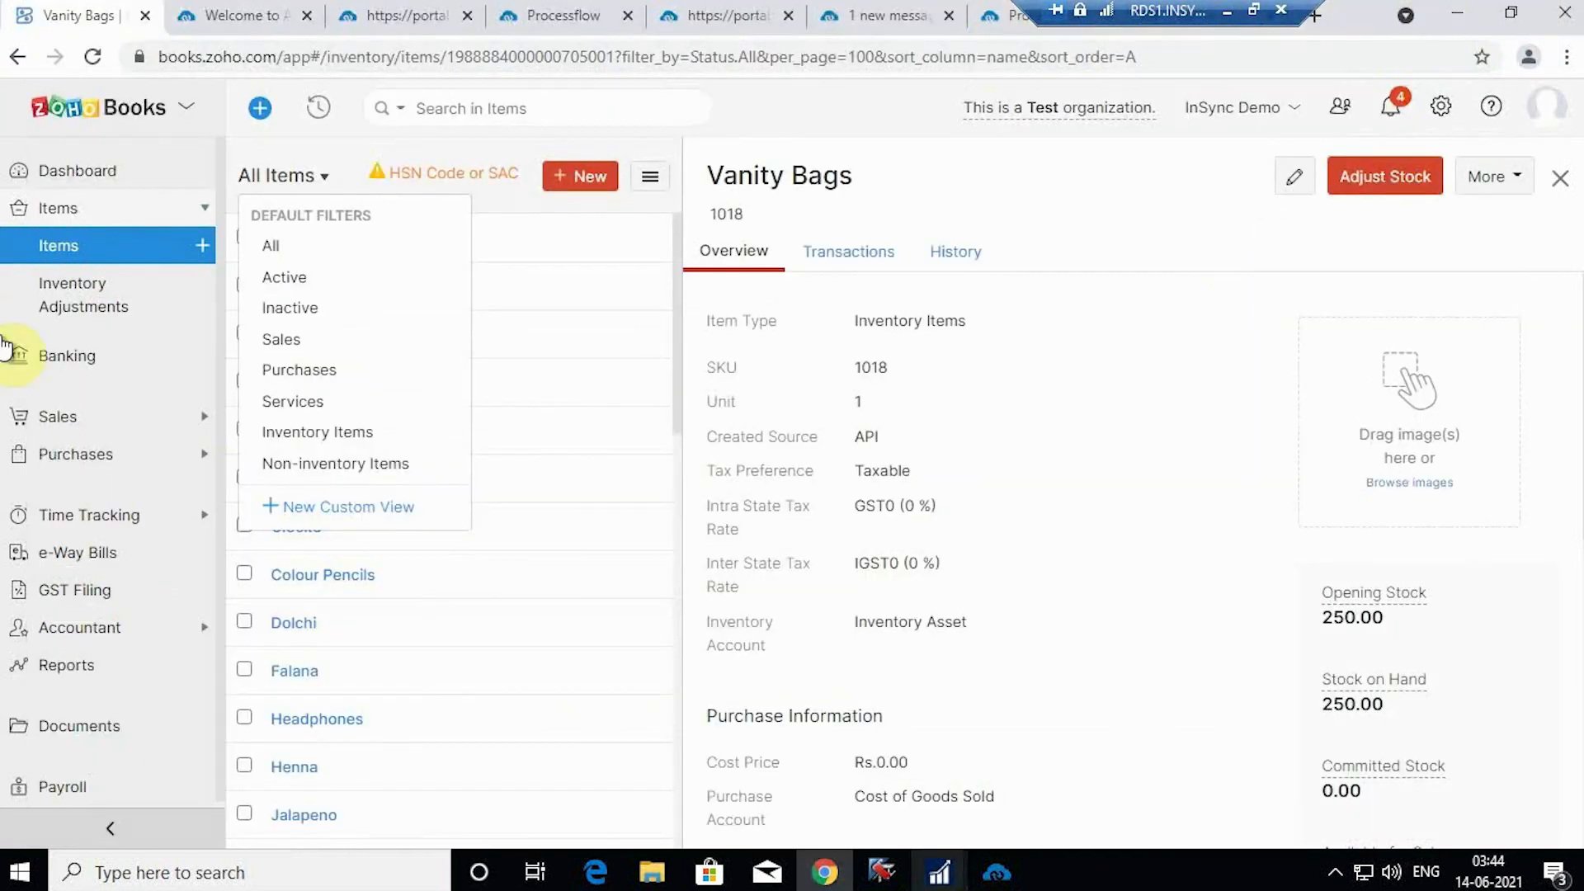
left_click(60, 420)
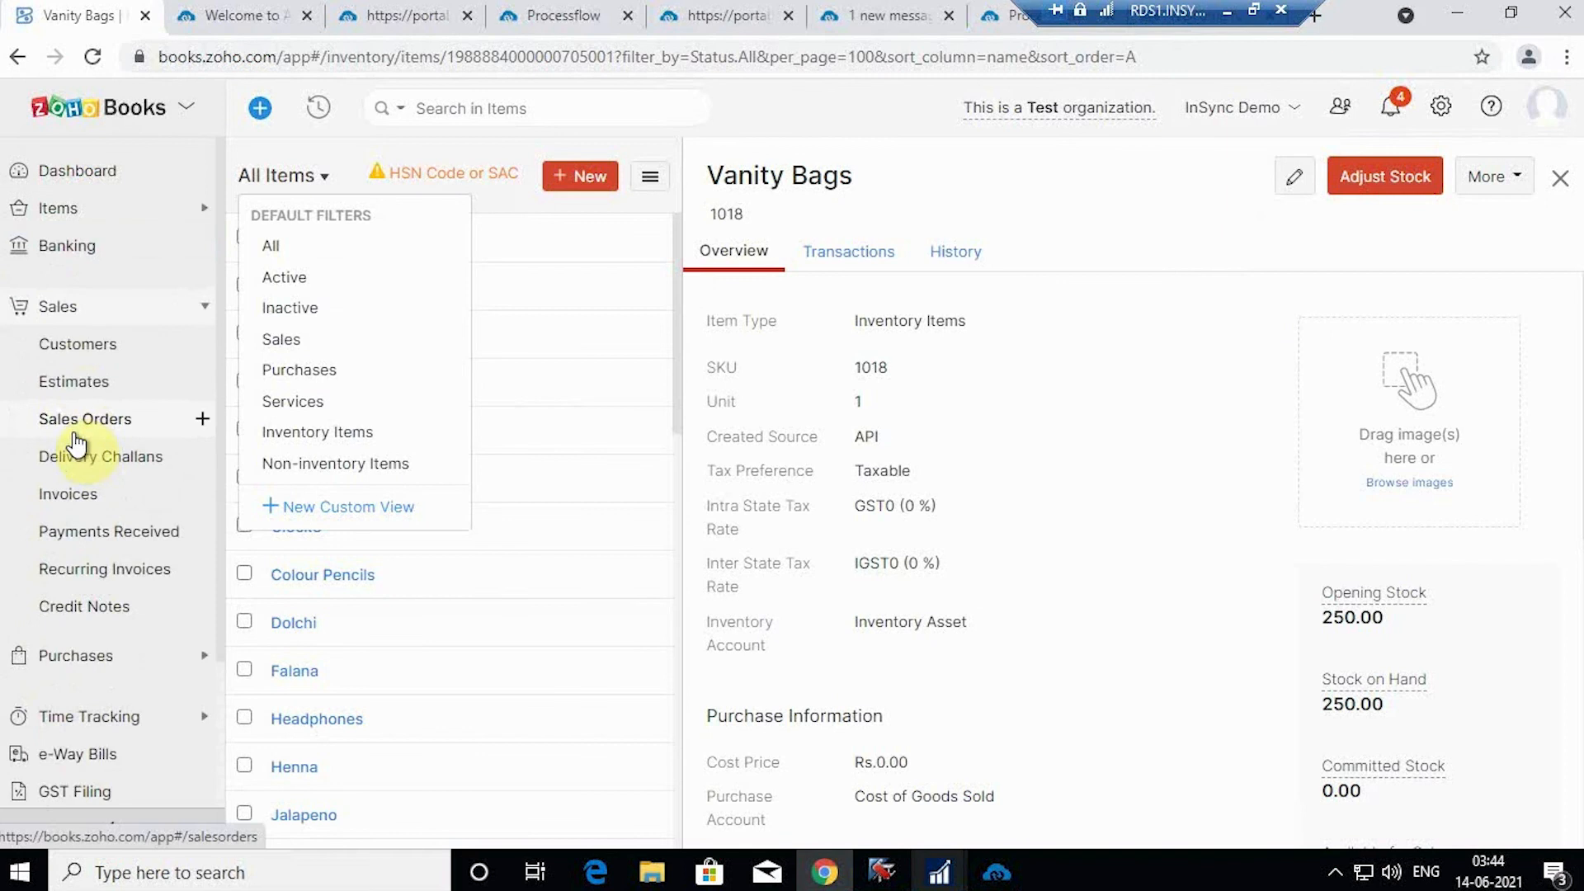
left_click(89, 424)
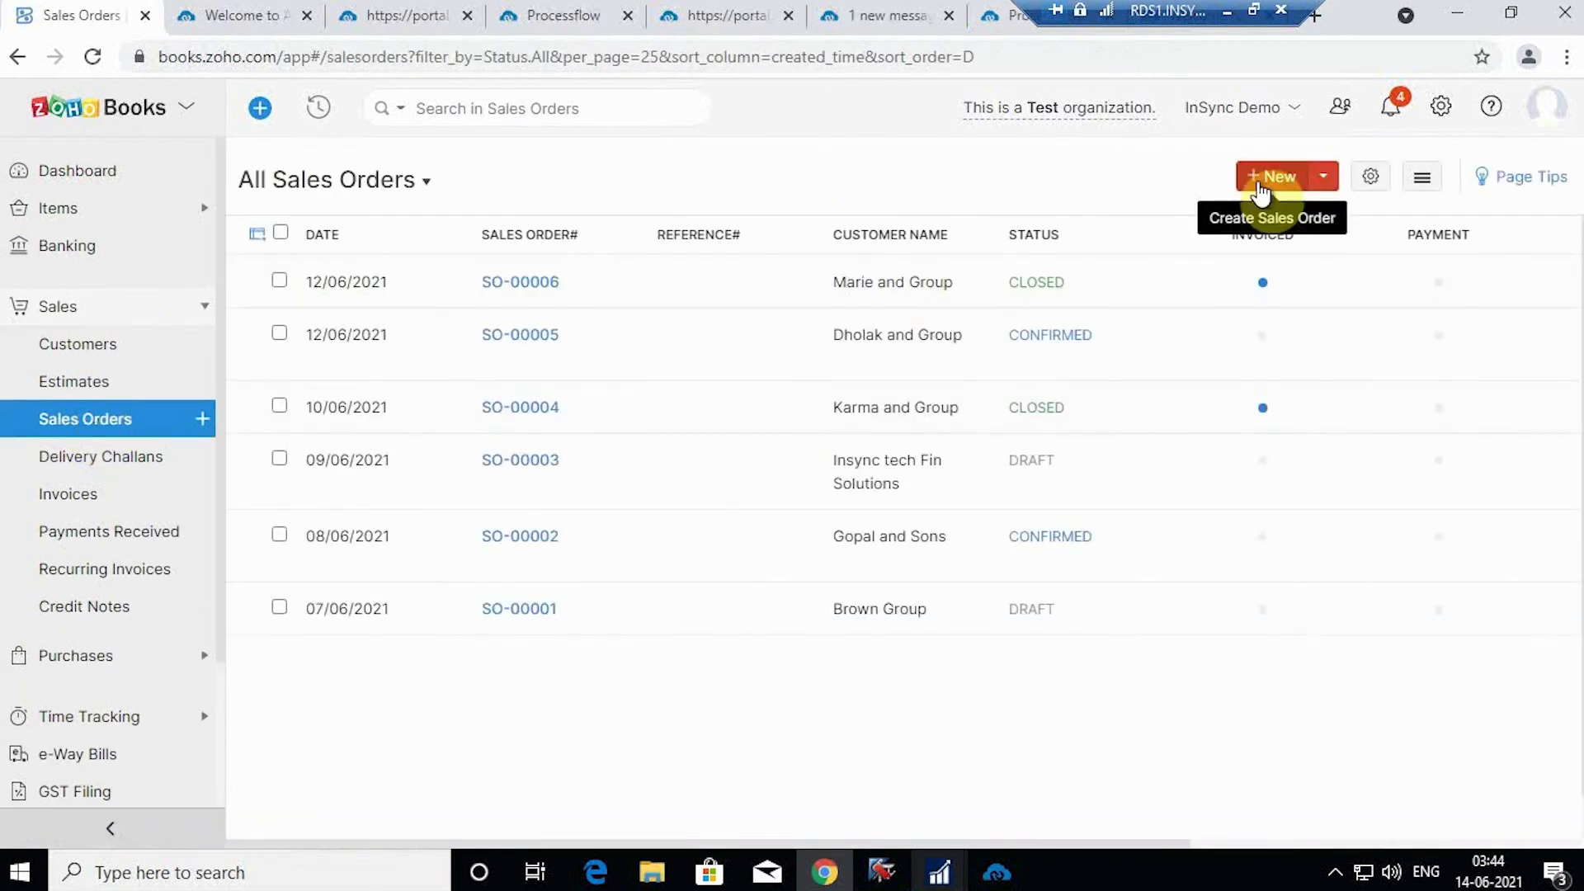
left_click(1261, 191)
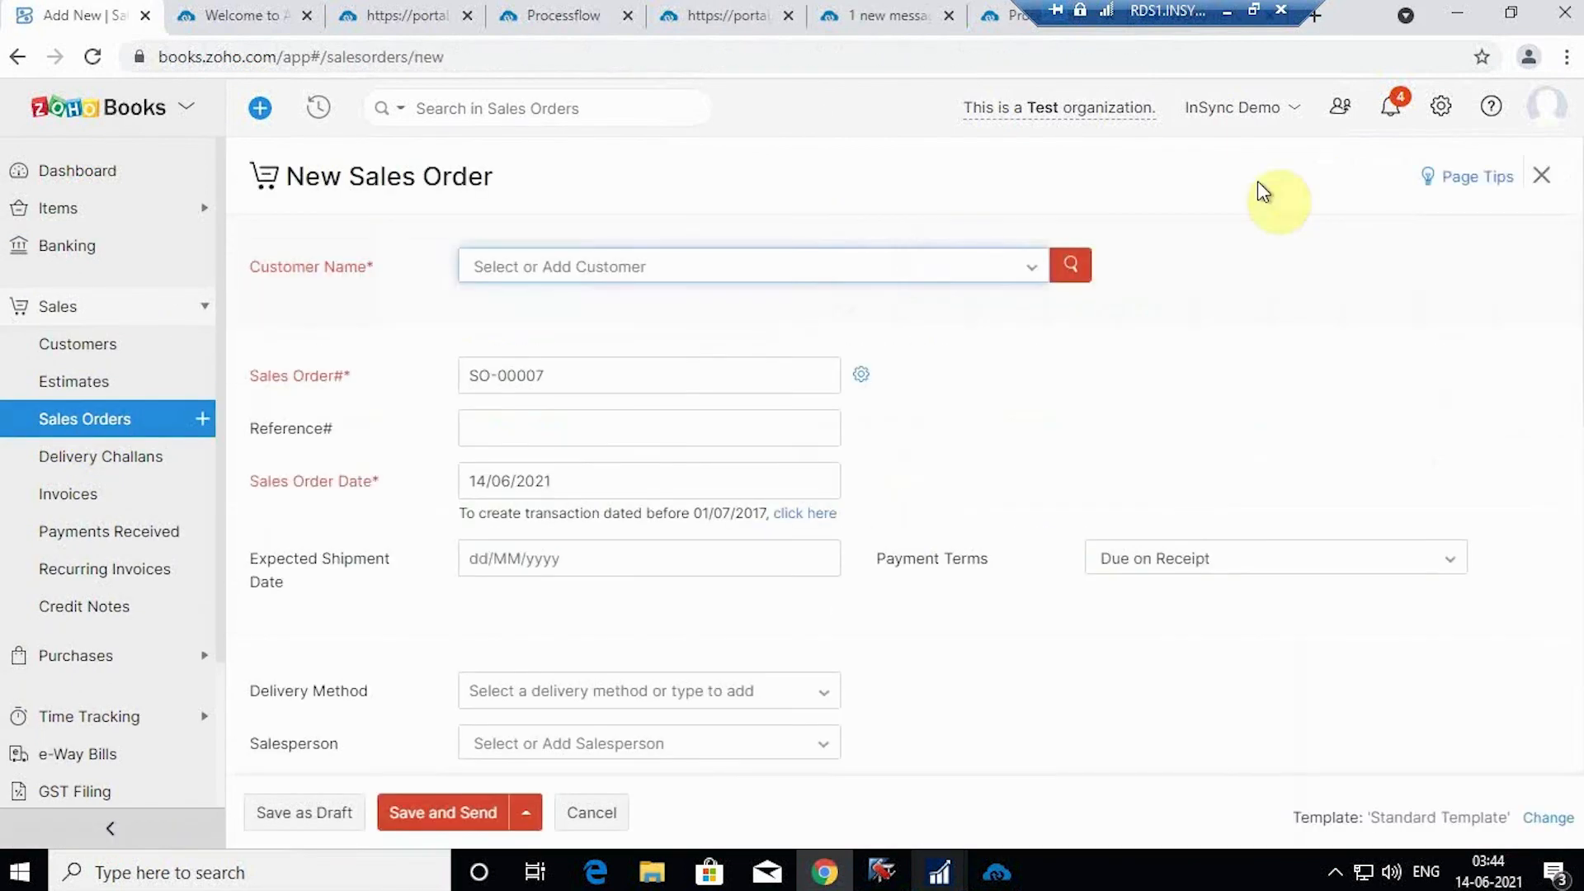
left_click(985, 273)
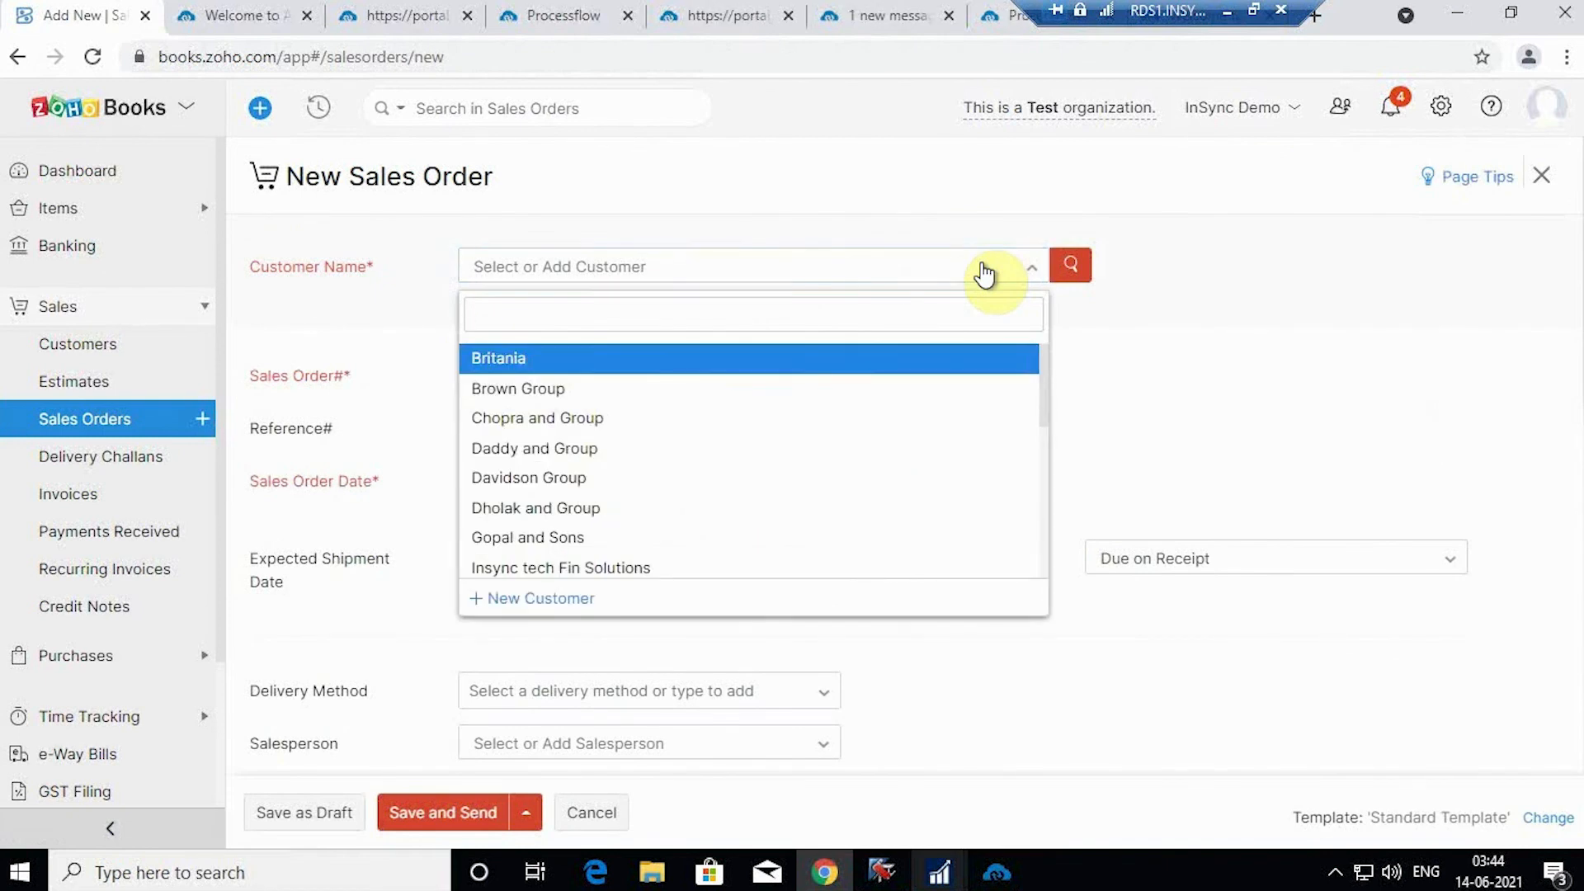
type("Lo")
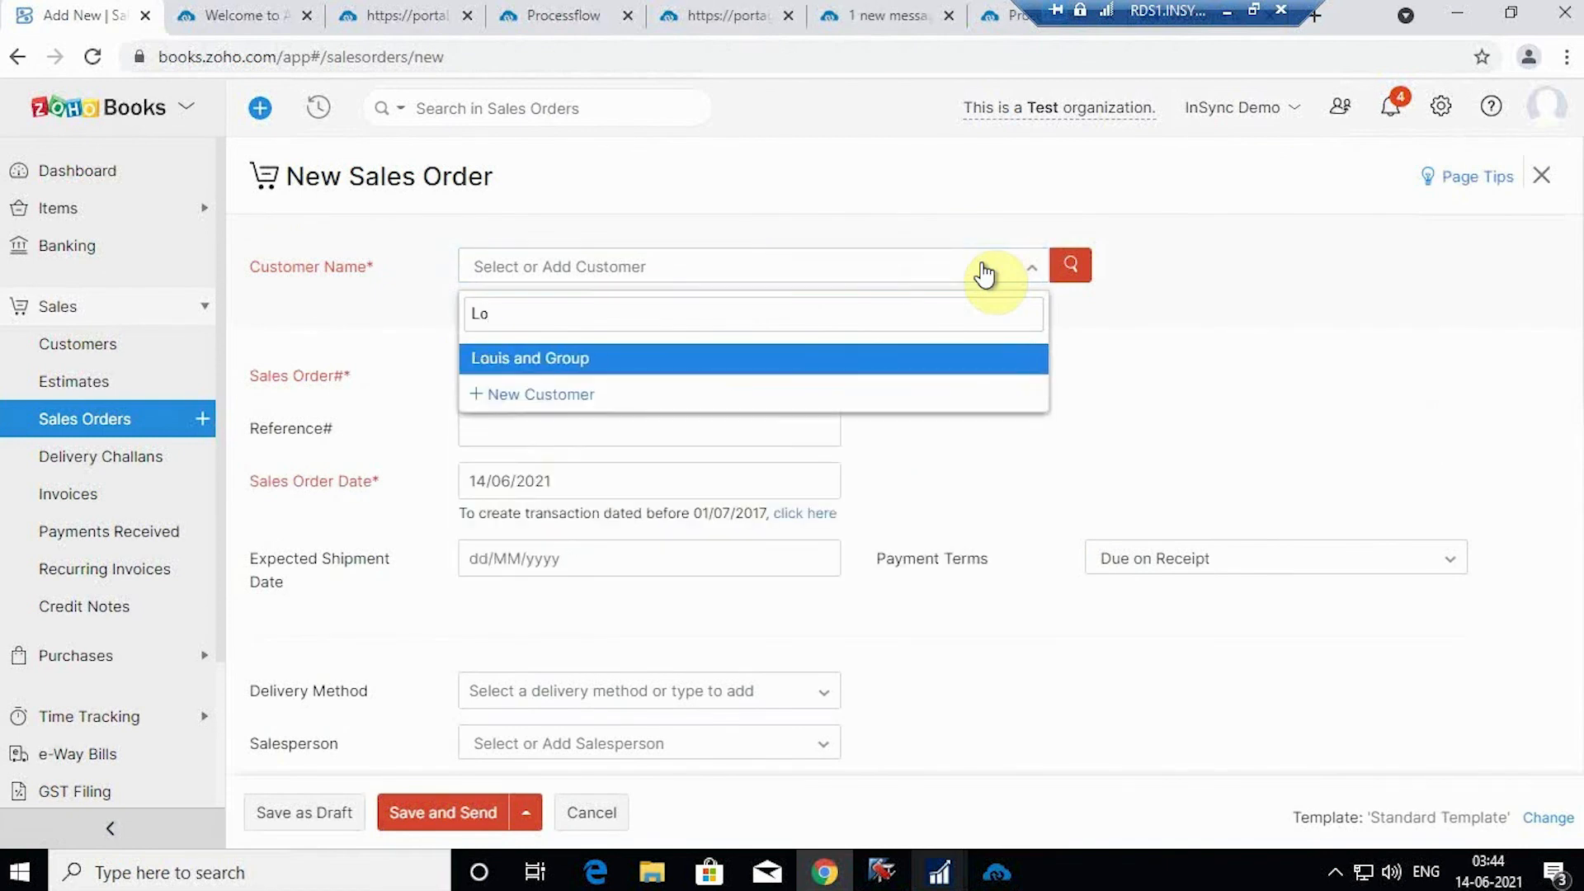
left_click(957, 373)
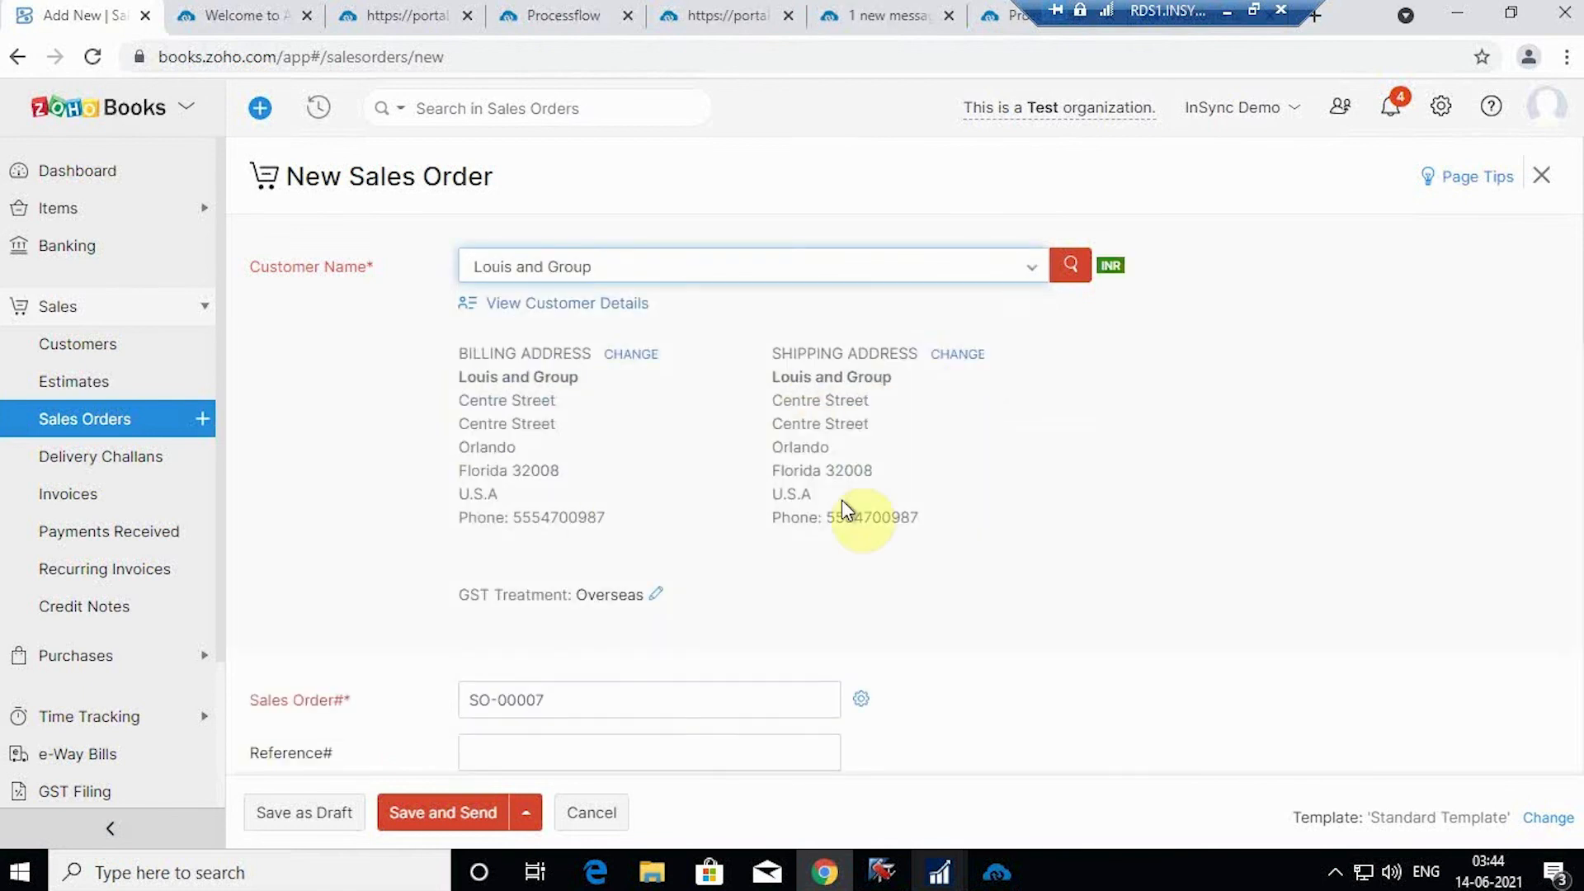
scroll(963, 505, "down", 2)
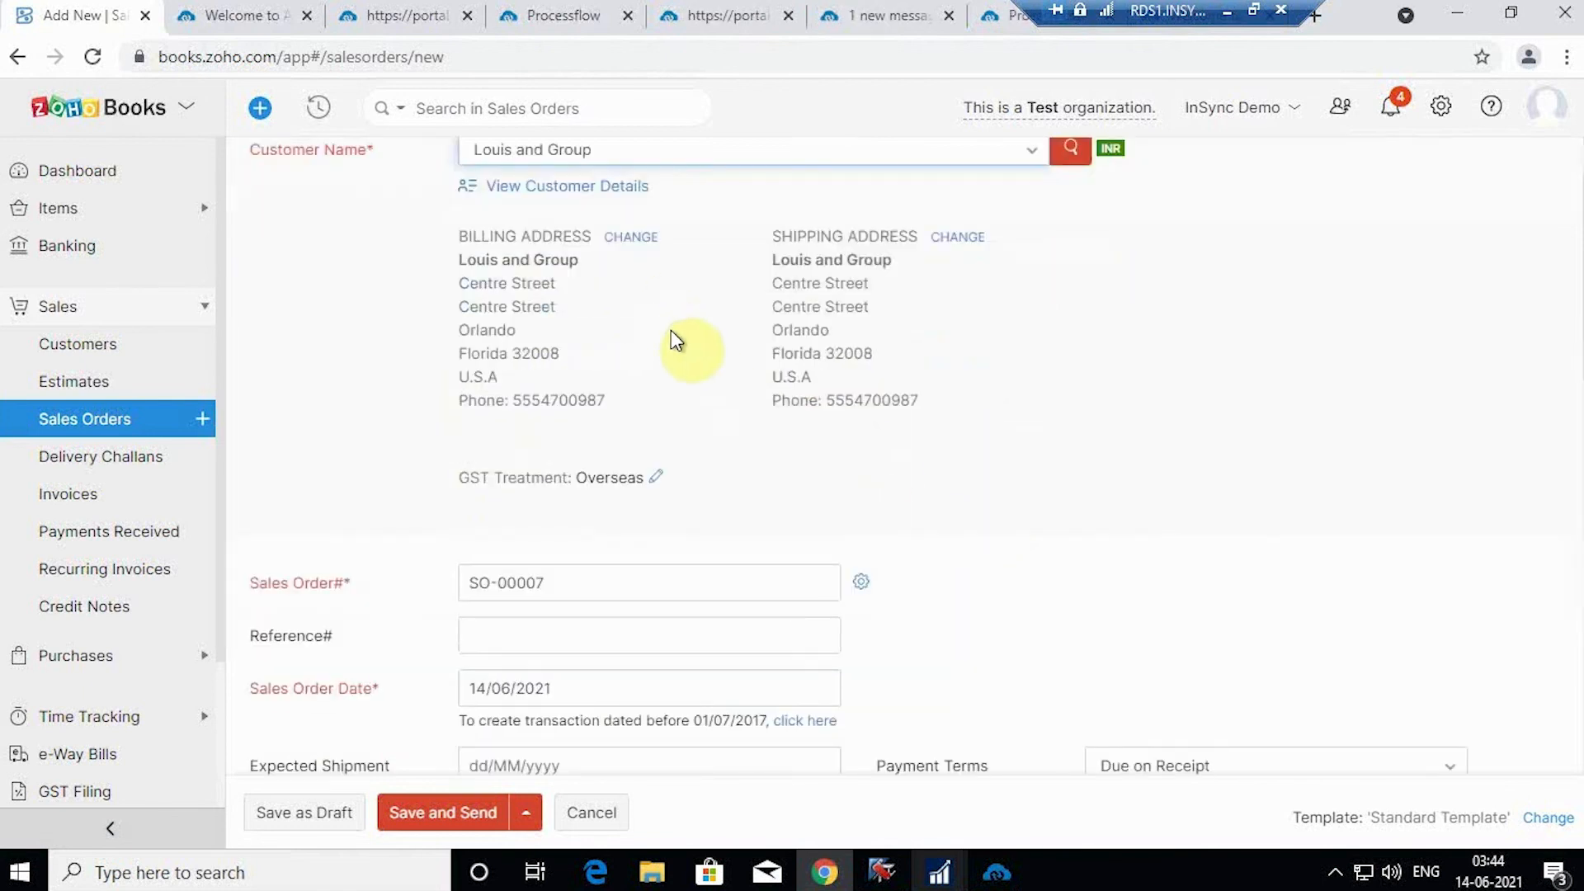
Step: Set the sales order's expected shipment date to 15/06/2021
scroll(690, 414, "down", 2)
scroll(872, 343, "down", 2)
scroll(871, 342, "down", 2)
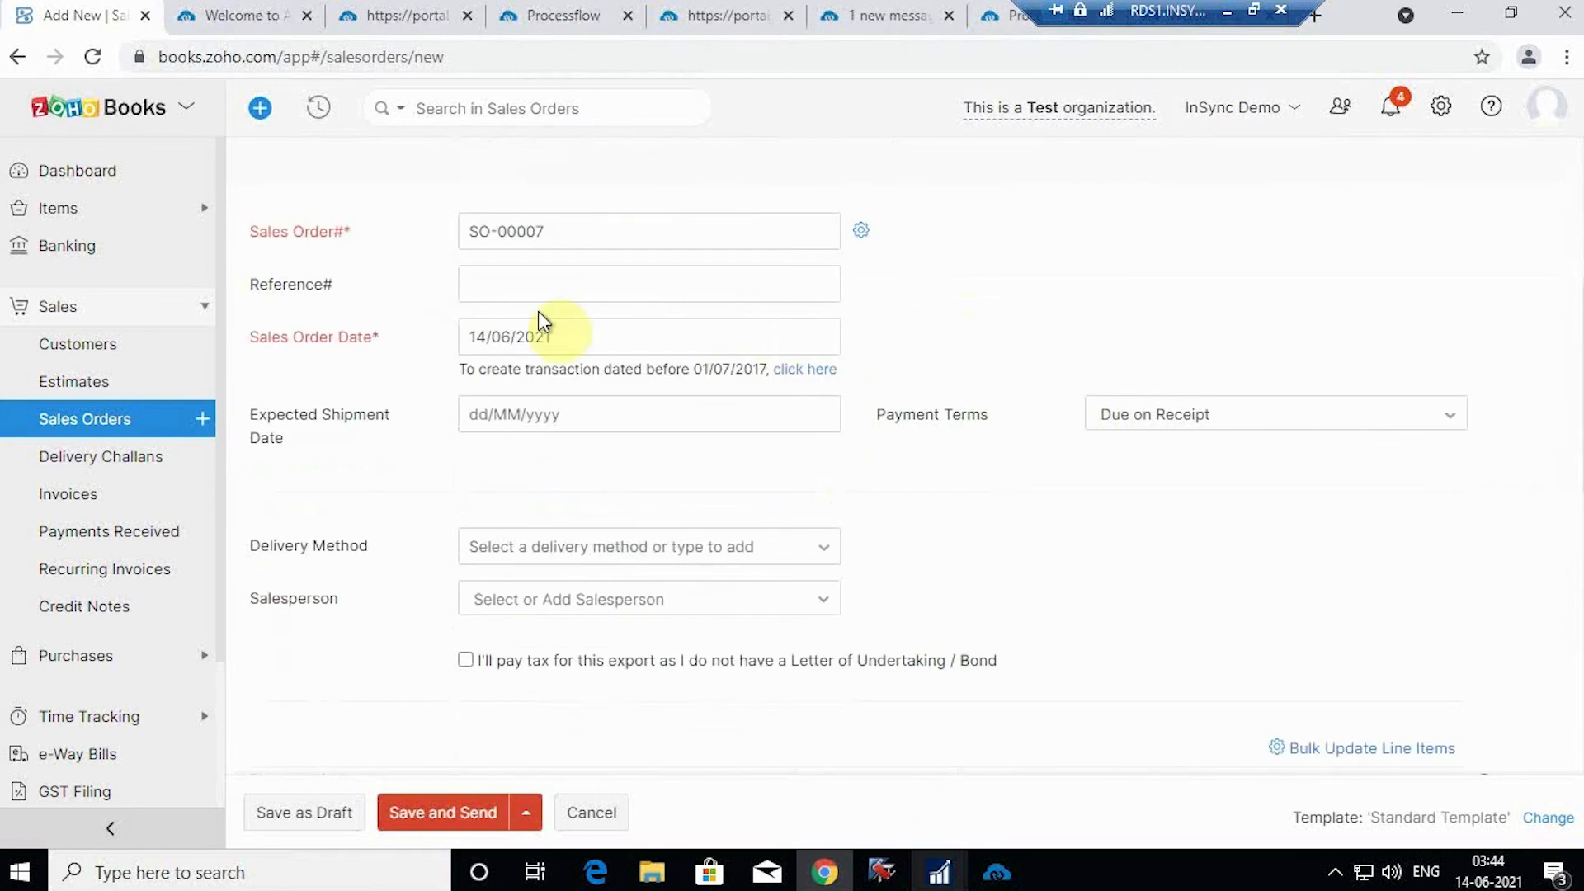
scroll(615, 330, "down", 2)
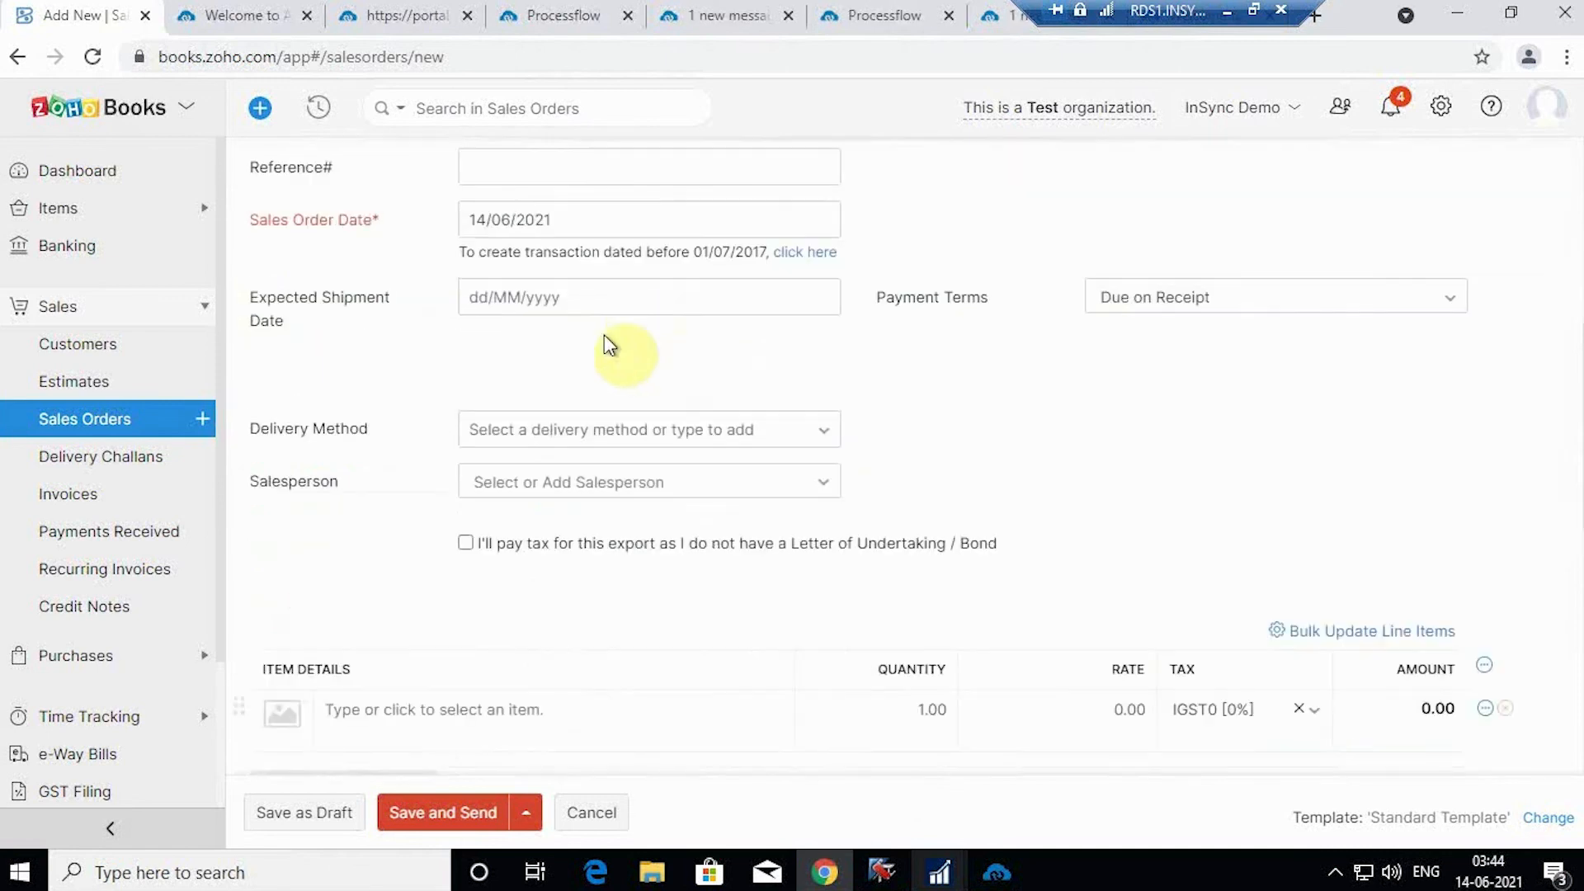
left_click(566, 298)
left_click(569, 512)
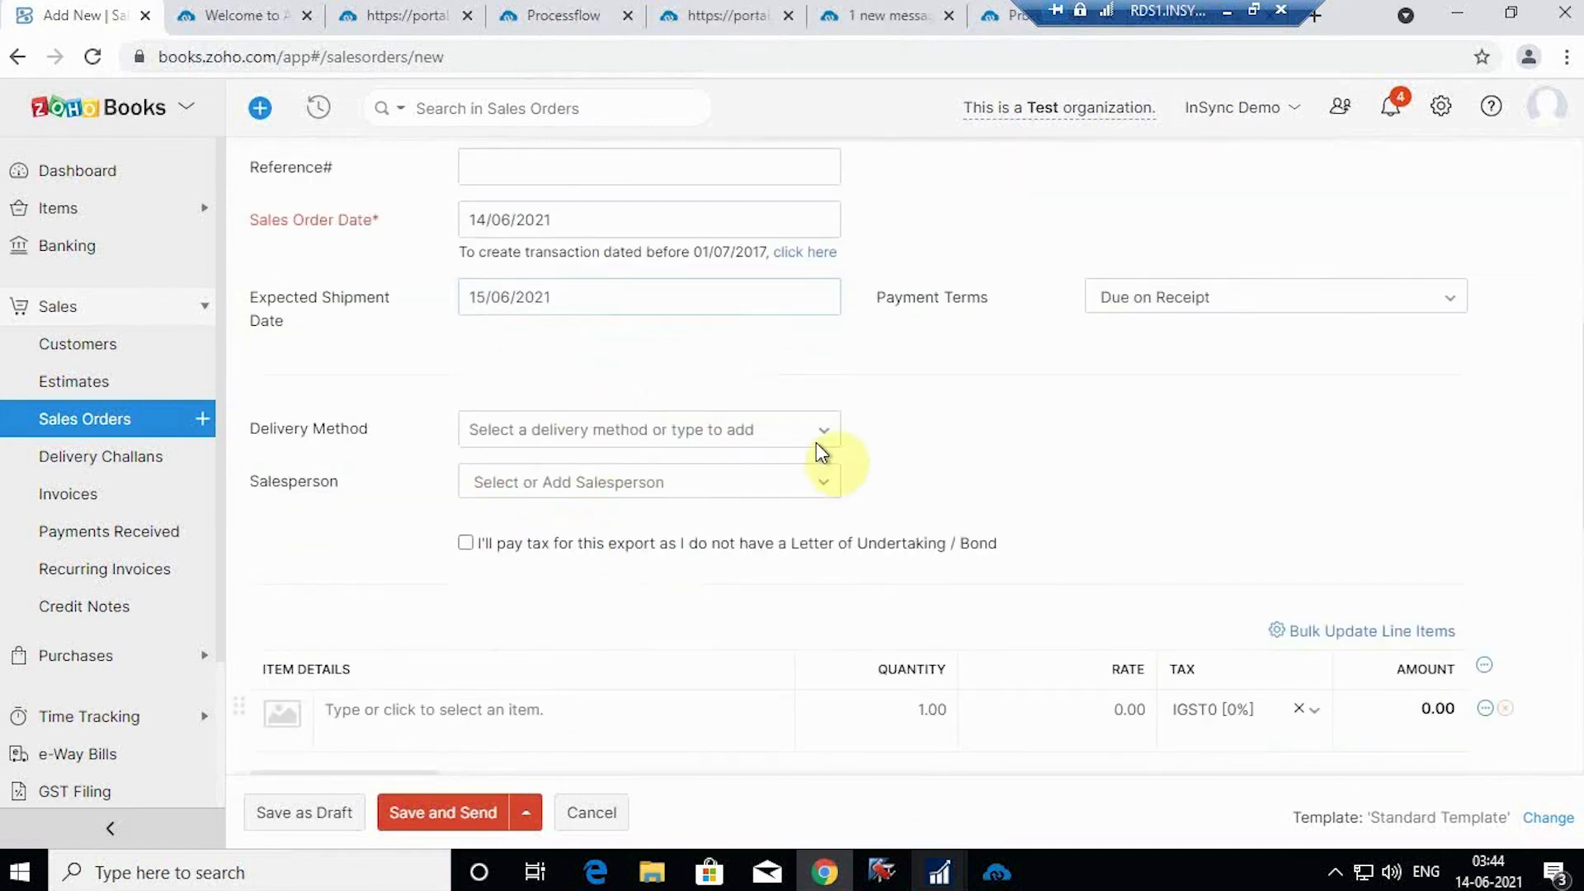
Step: Add Vanity Bags as the order's line item at 1,250.00
scroll(1091, 354, "down", 6)
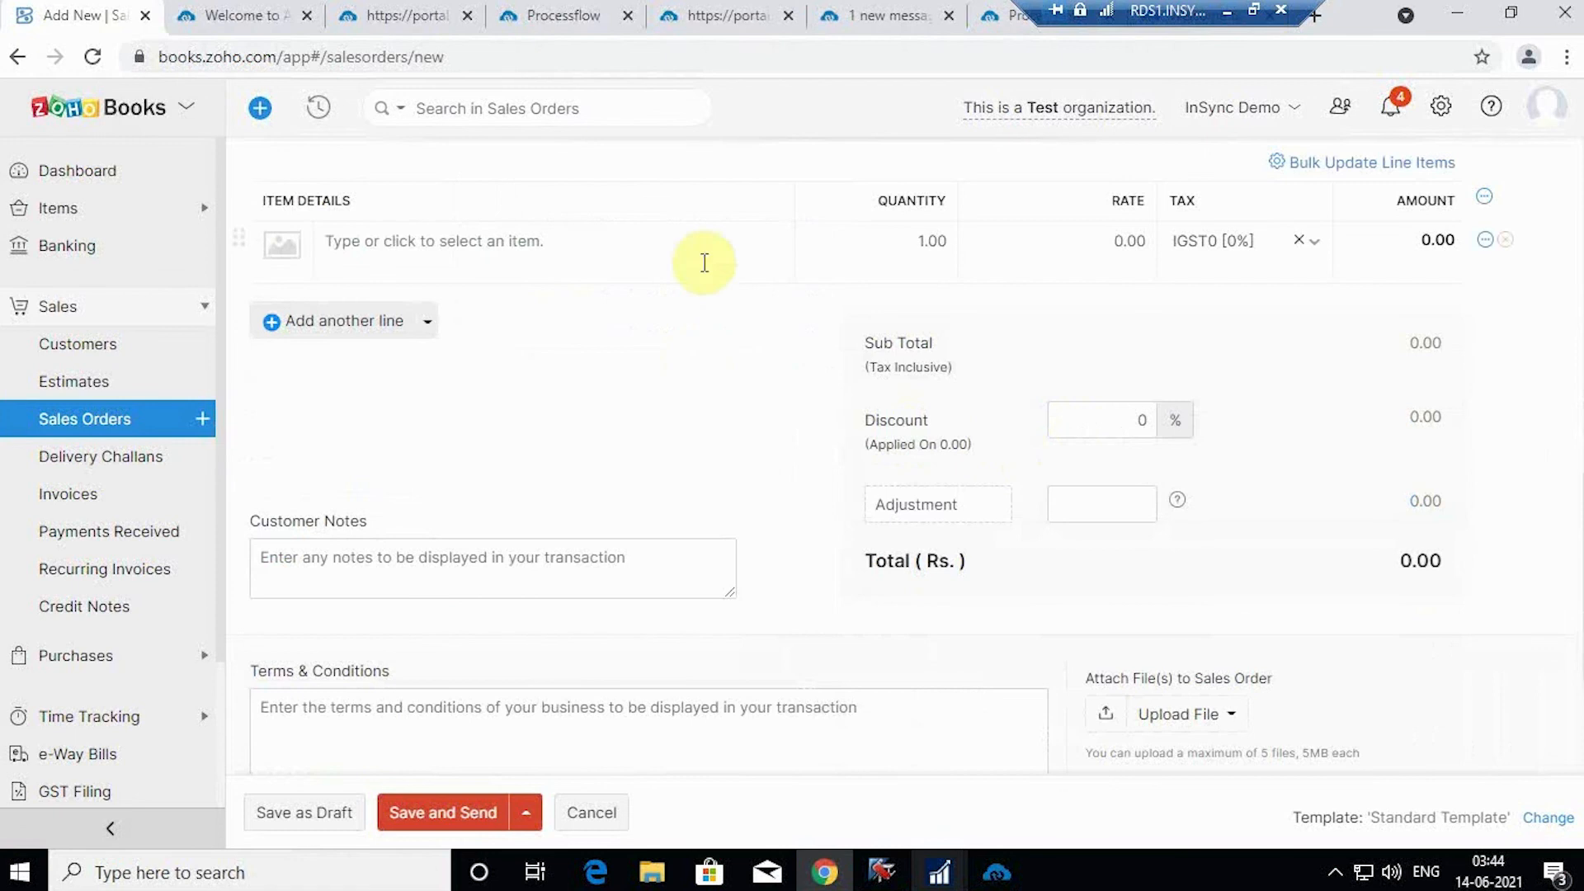
left_click(540, 241)
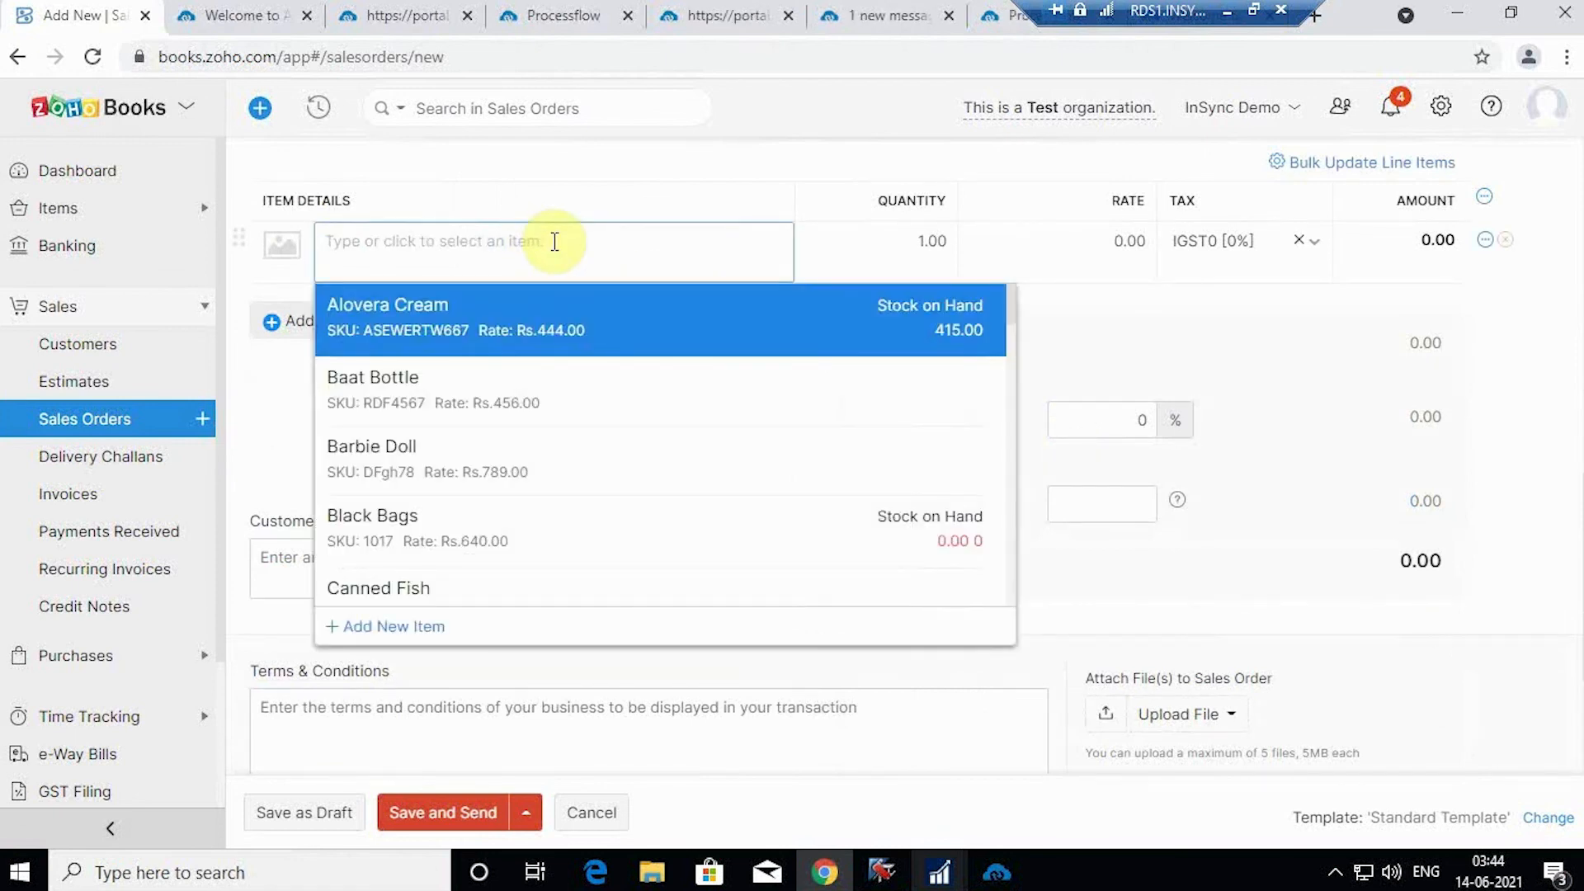
type("Vani")
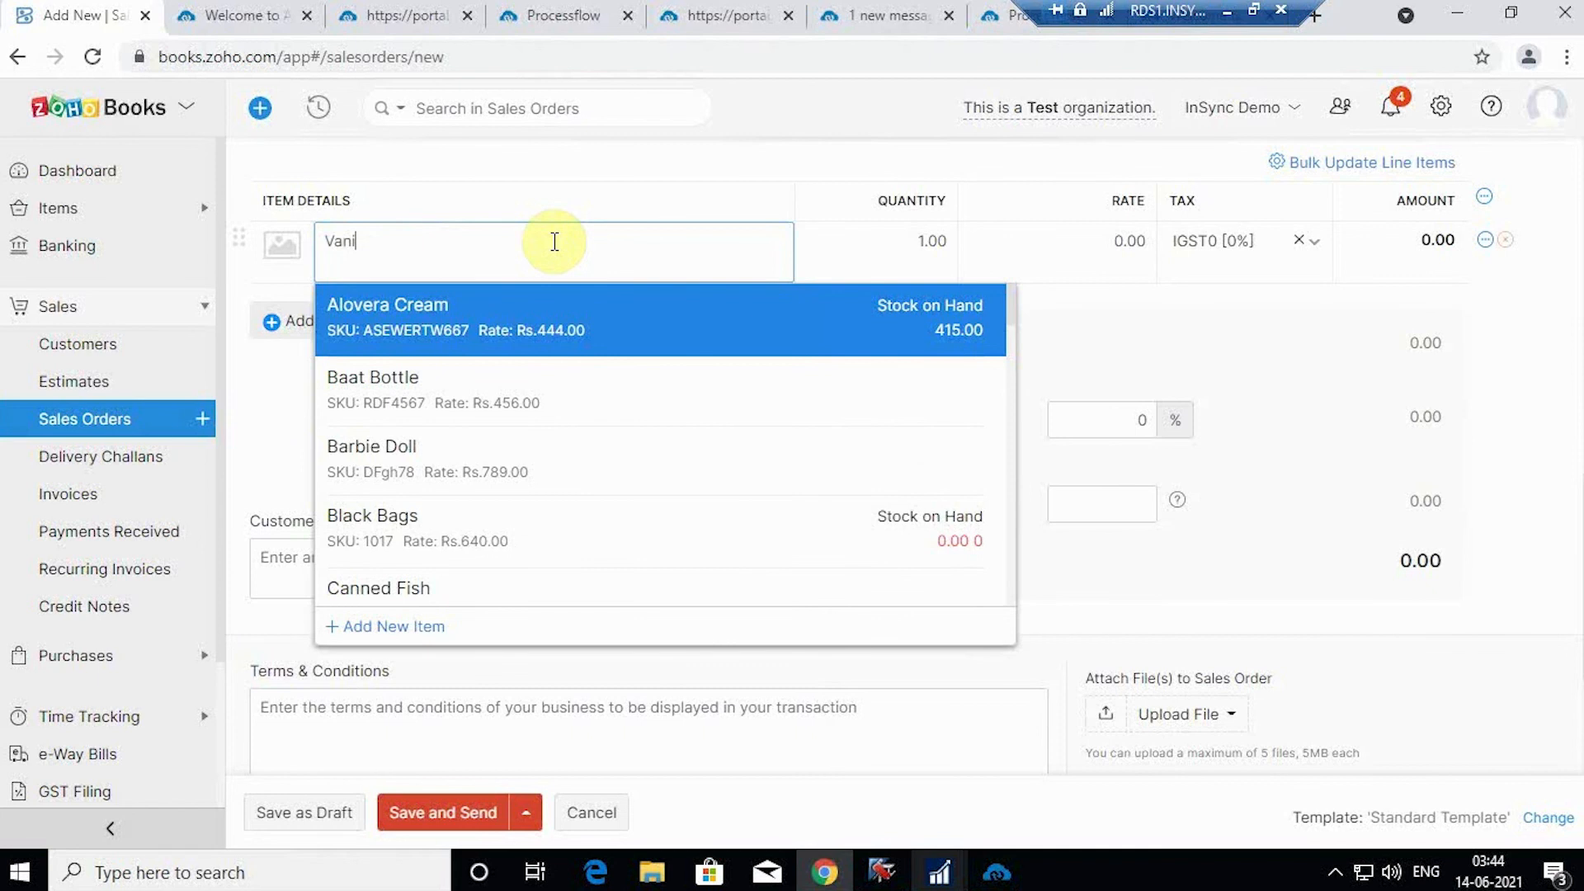
left_click(506, 324)
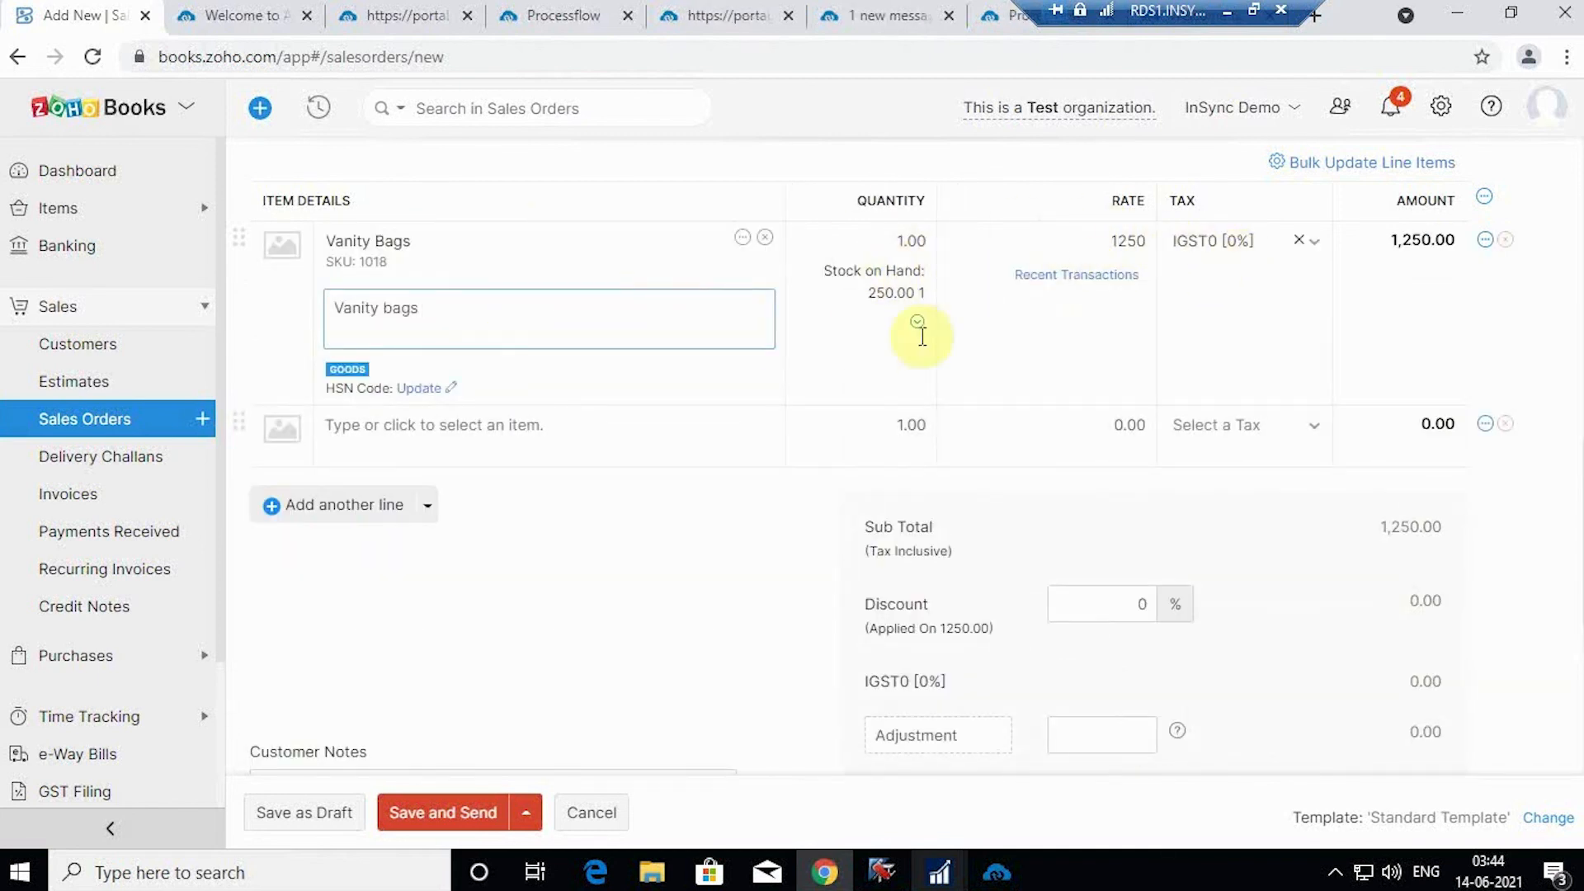
Step: Set the item's HSN code to 4435 and save the order for sending
left_click(437, 389)
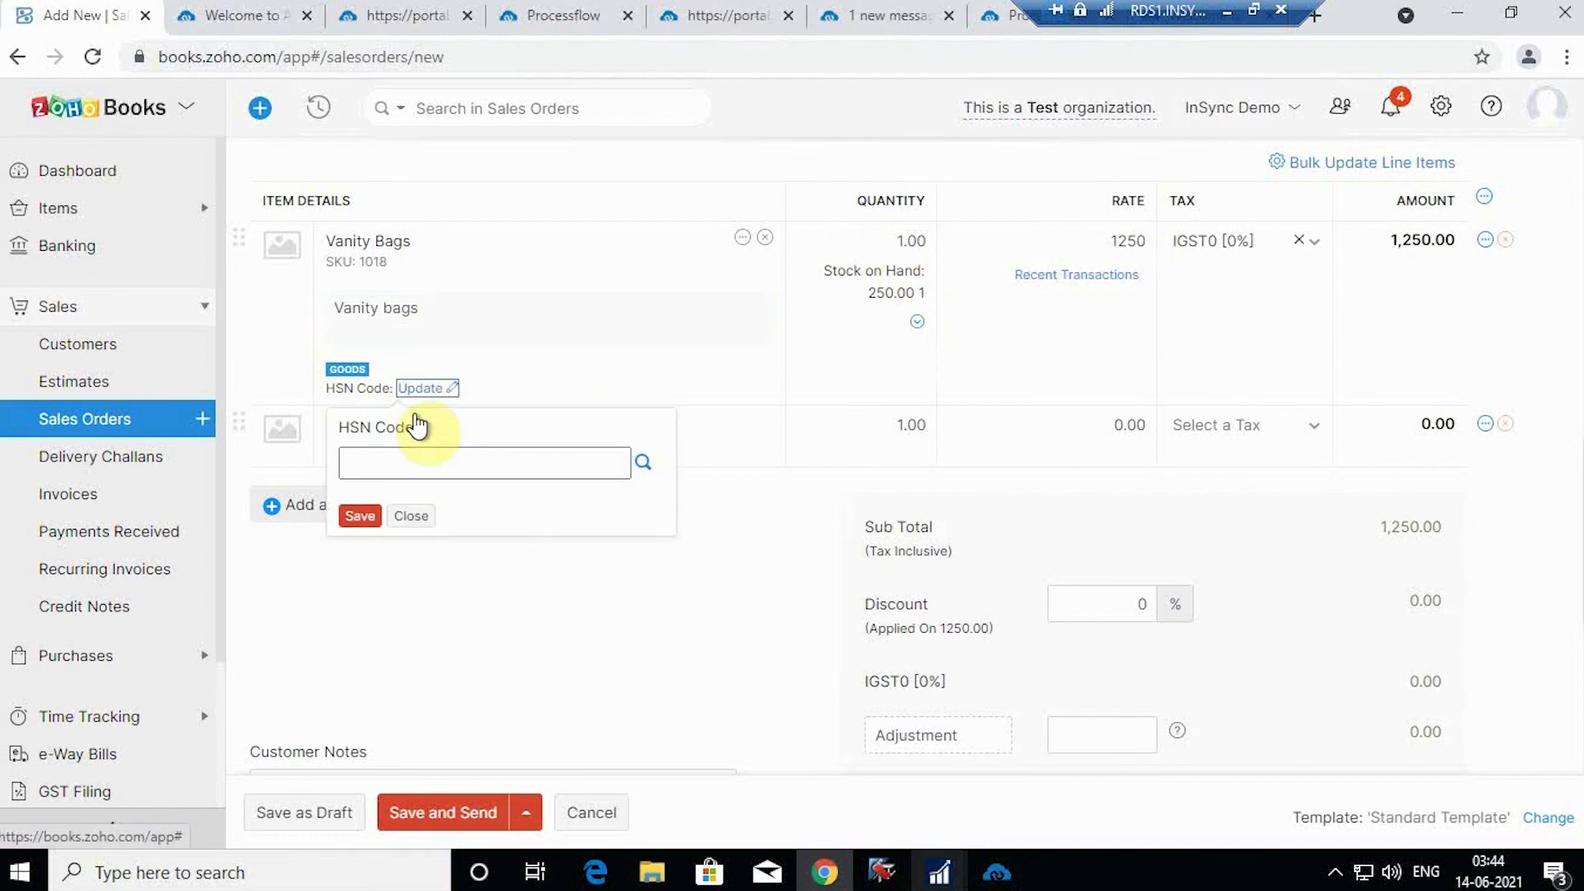
left_click(423, 459)
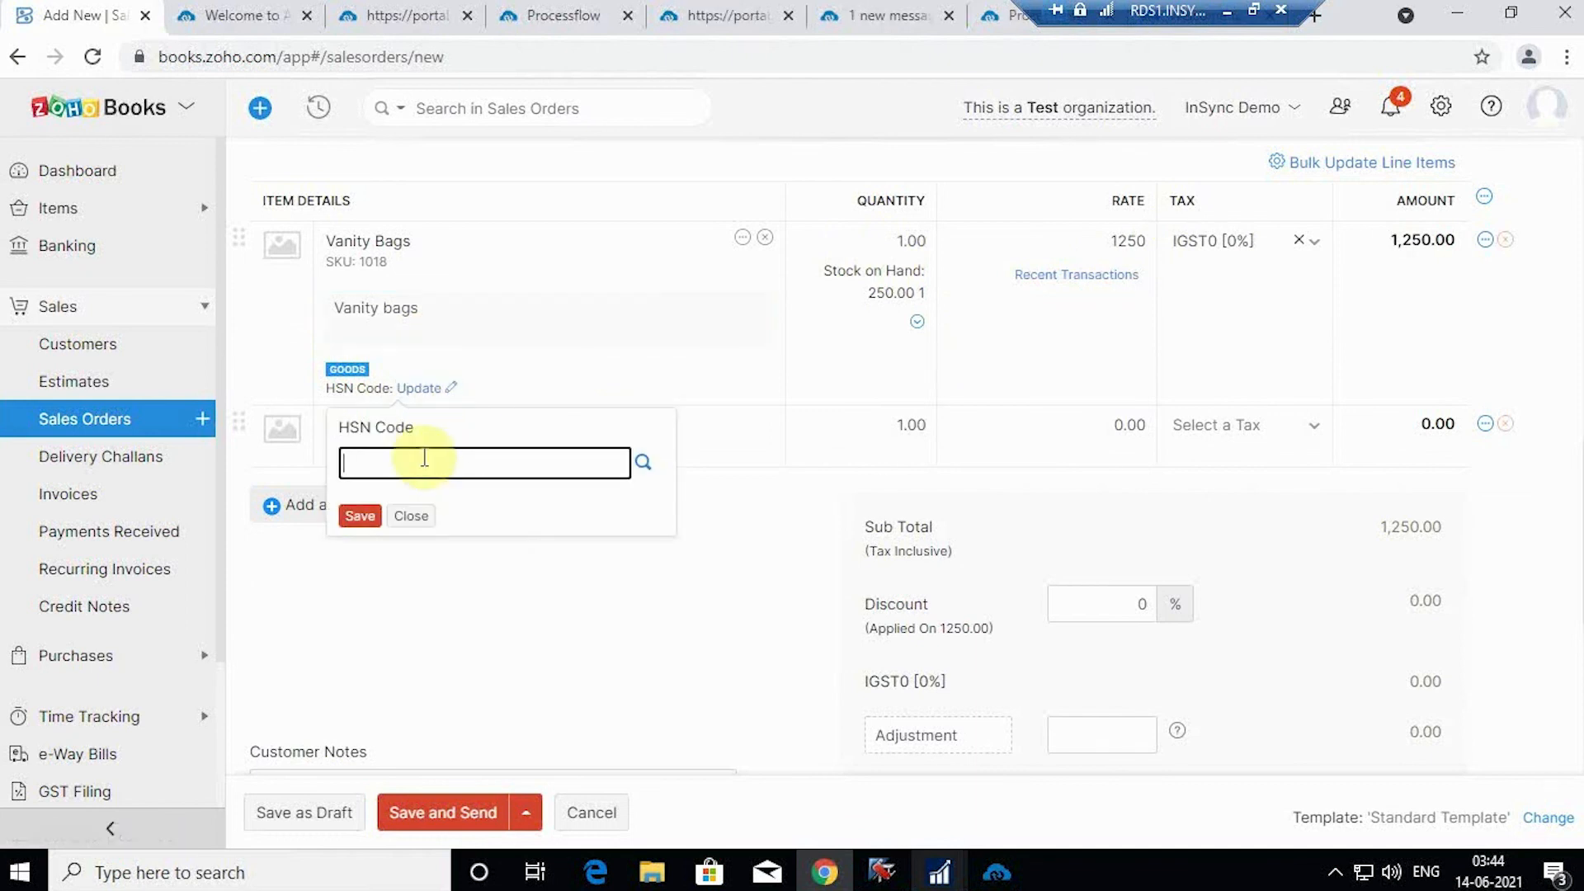
type("4435")
left_click(359, 517)
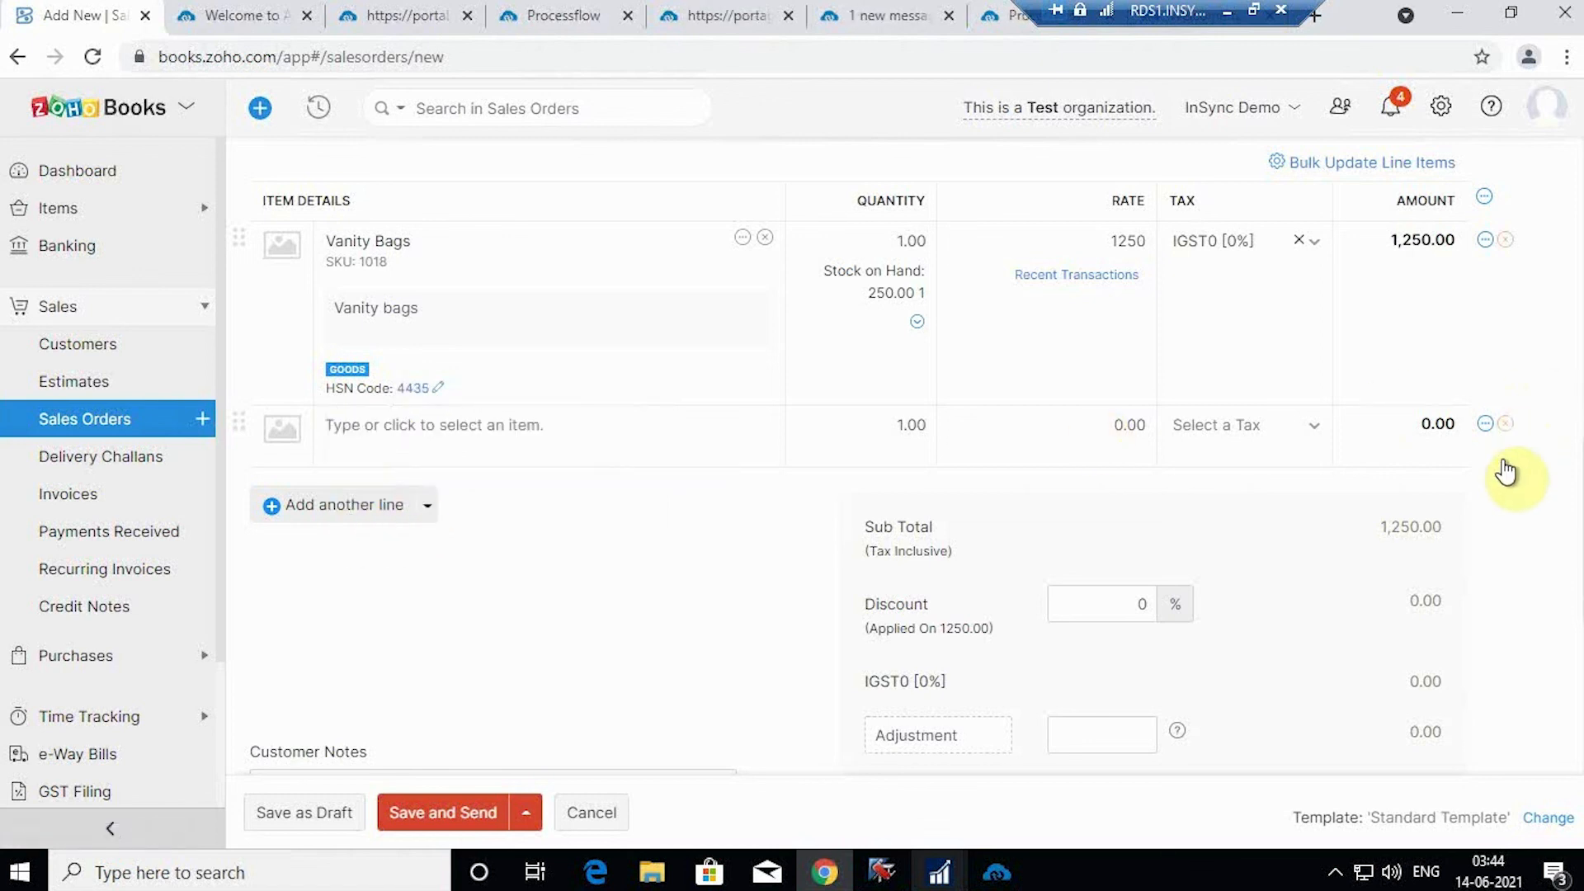
scroll(1304, 446, "down", 4)
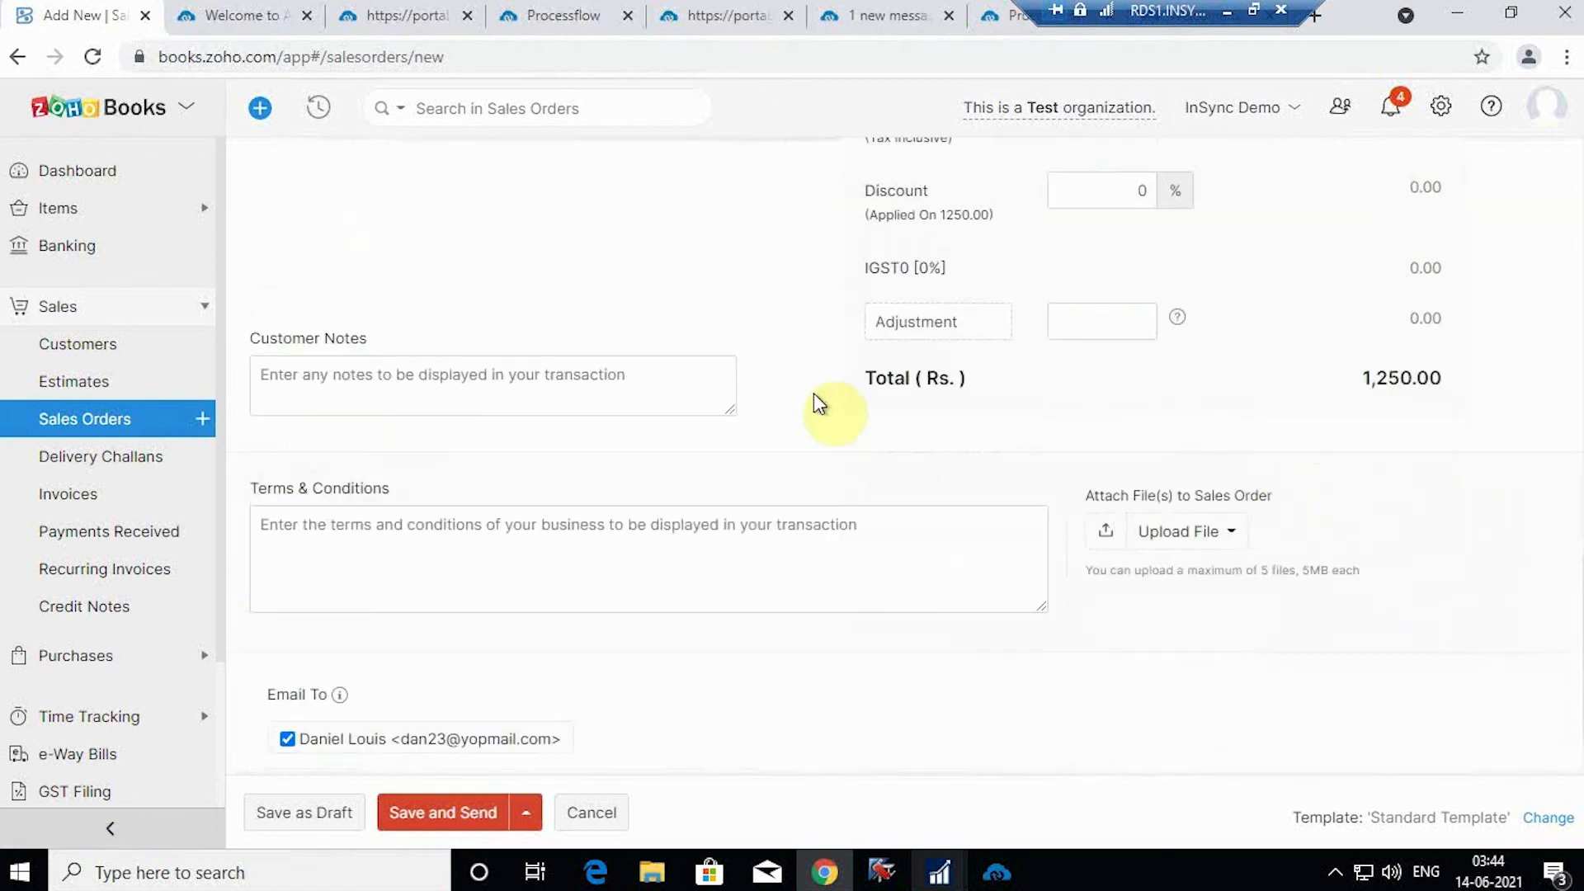
scroll(465, 580, "down", 1)
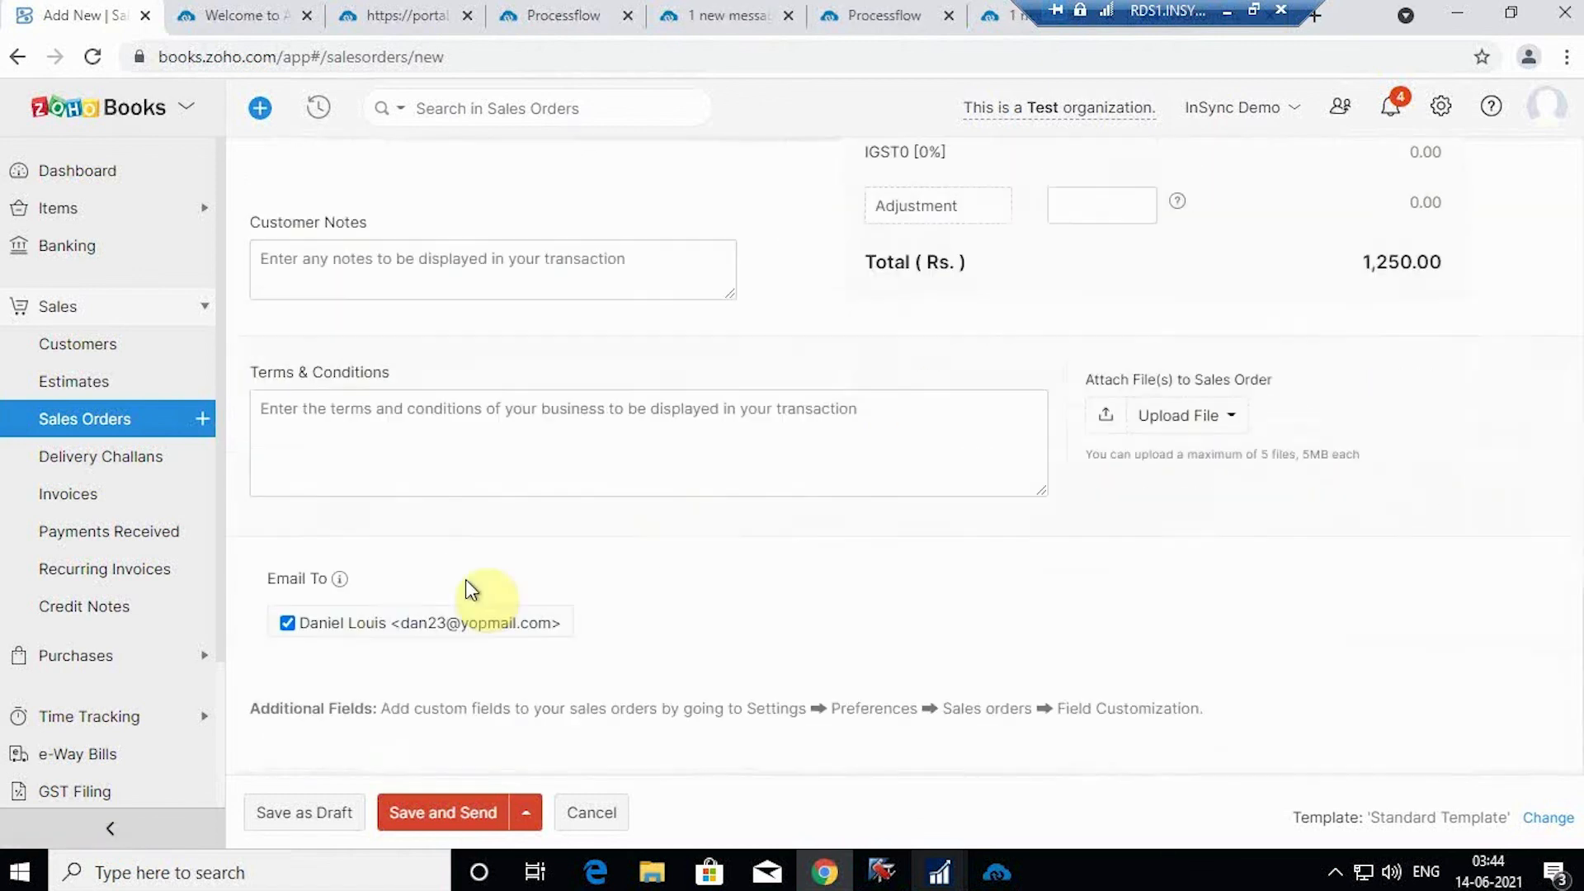
left_click(443, 799)
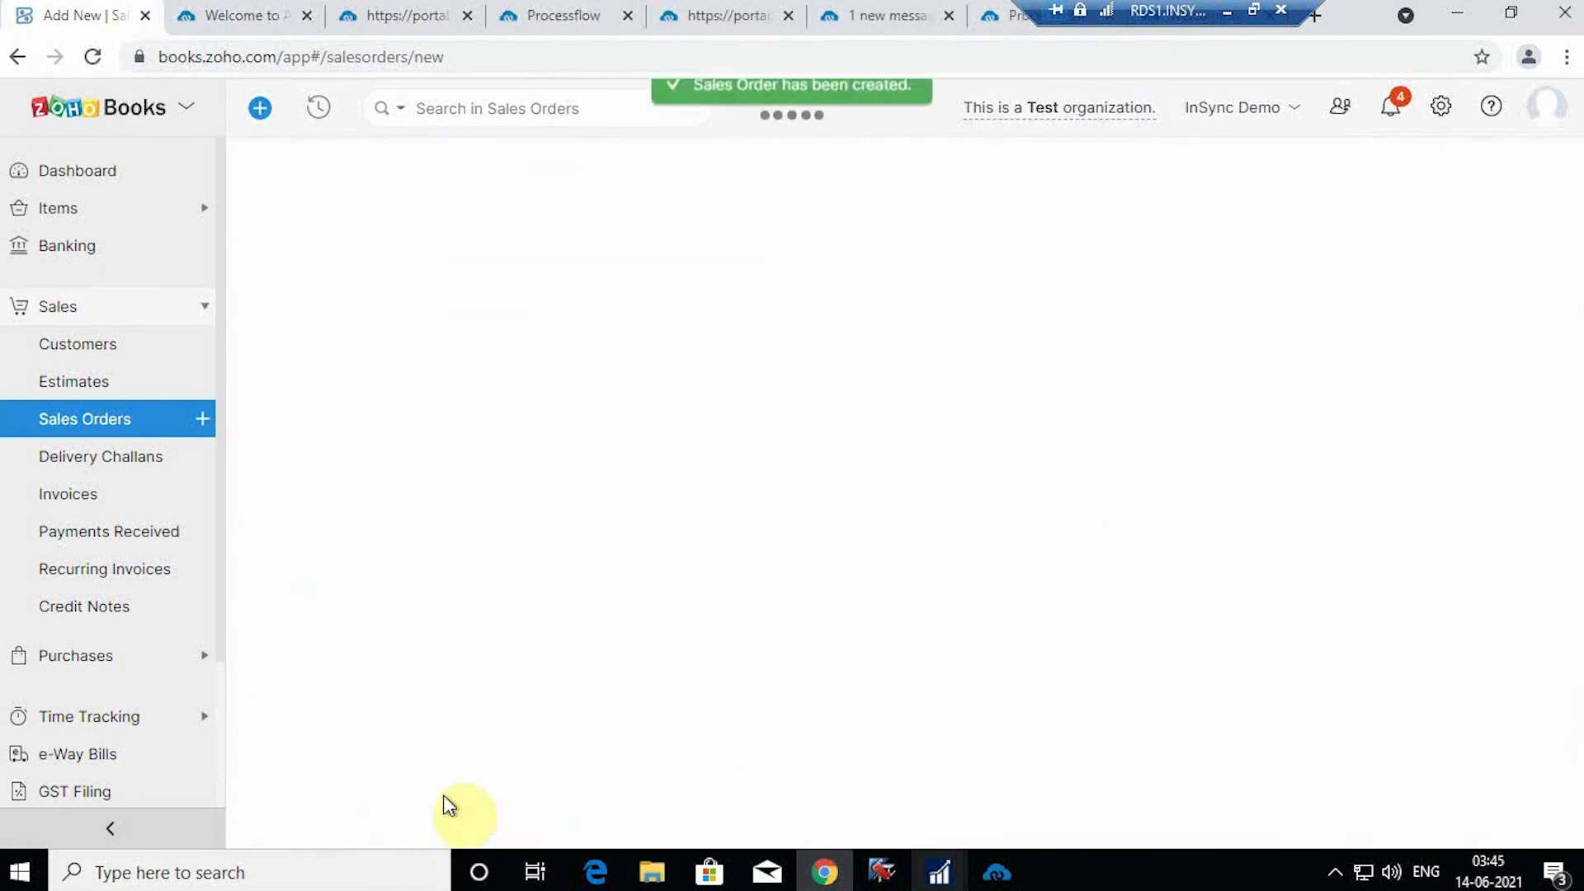
Step: Email SO-00007 to the customer and review it as Confirmed in the detail pane
scroll(778, 487, "down", 5)
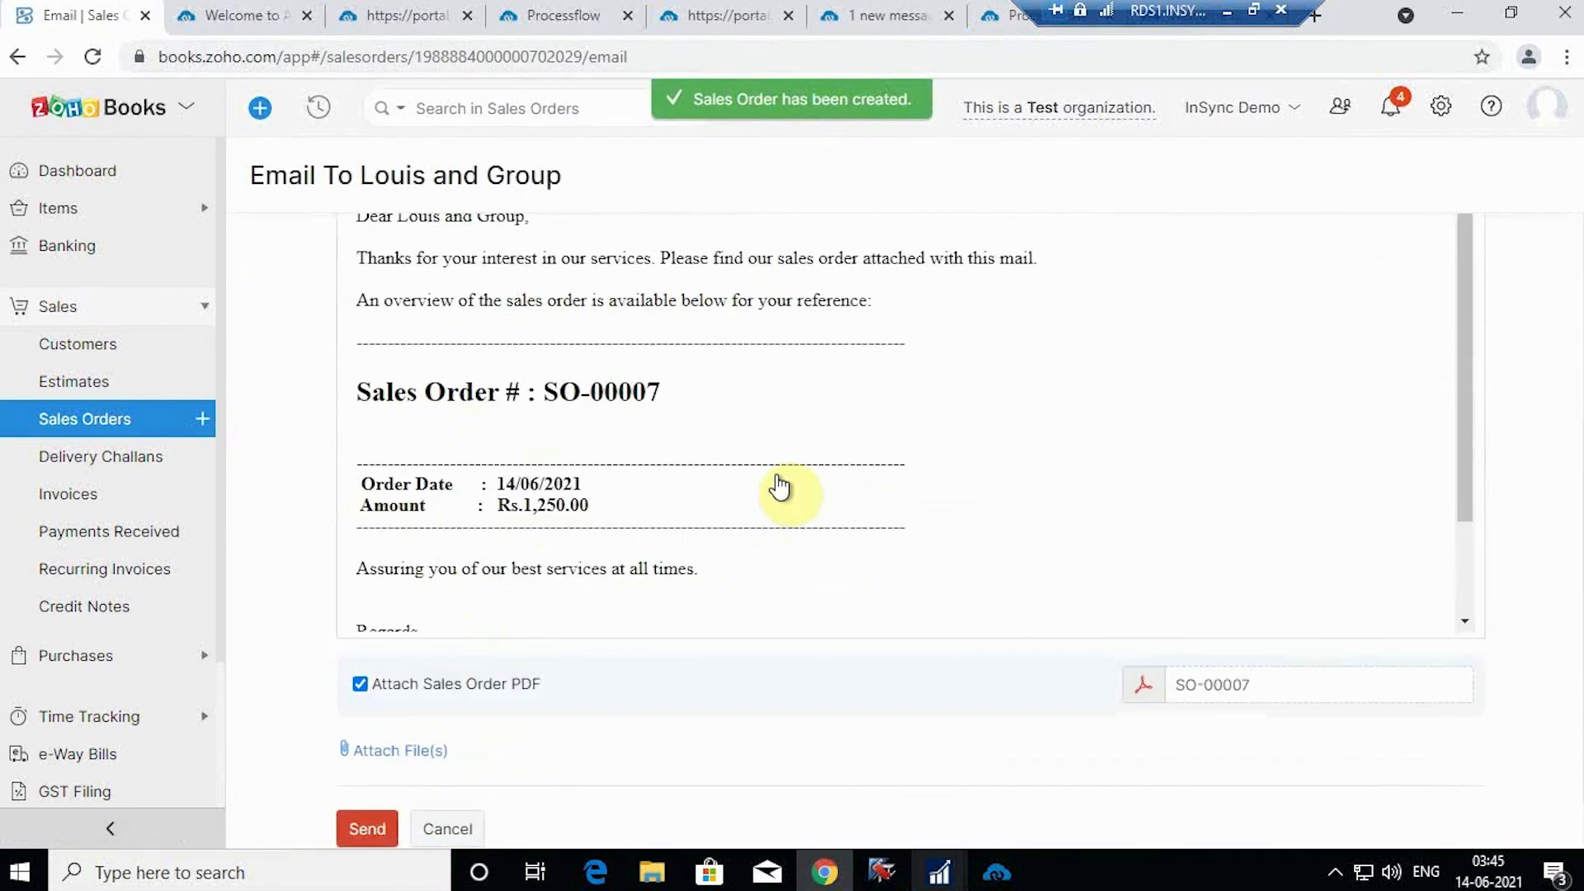
scroll(767, 478, "down", 3)
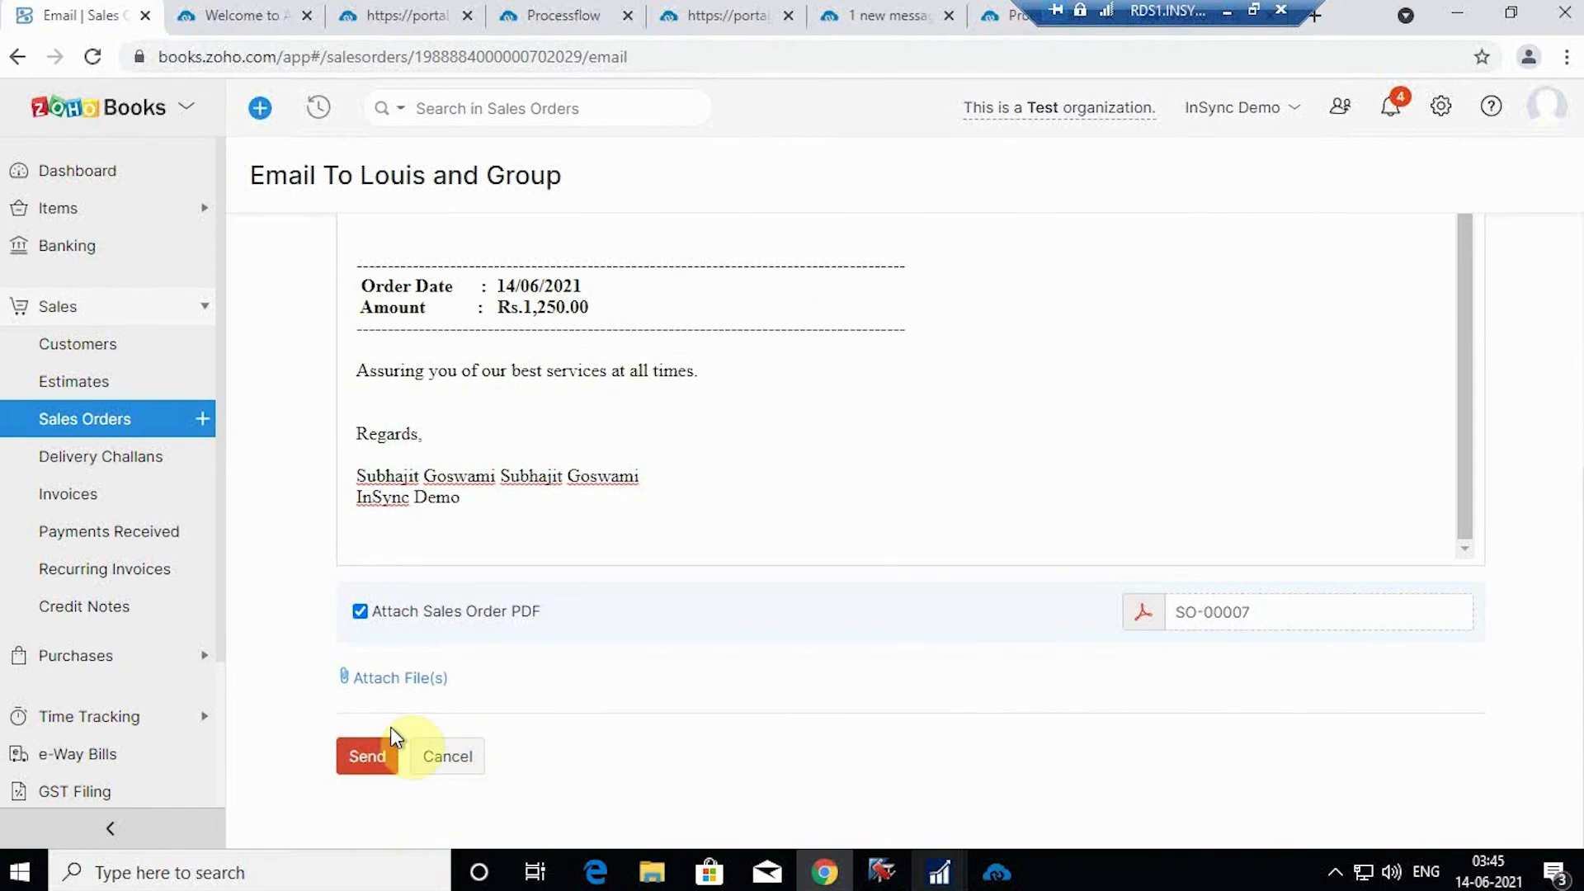
left_click(375, 761)
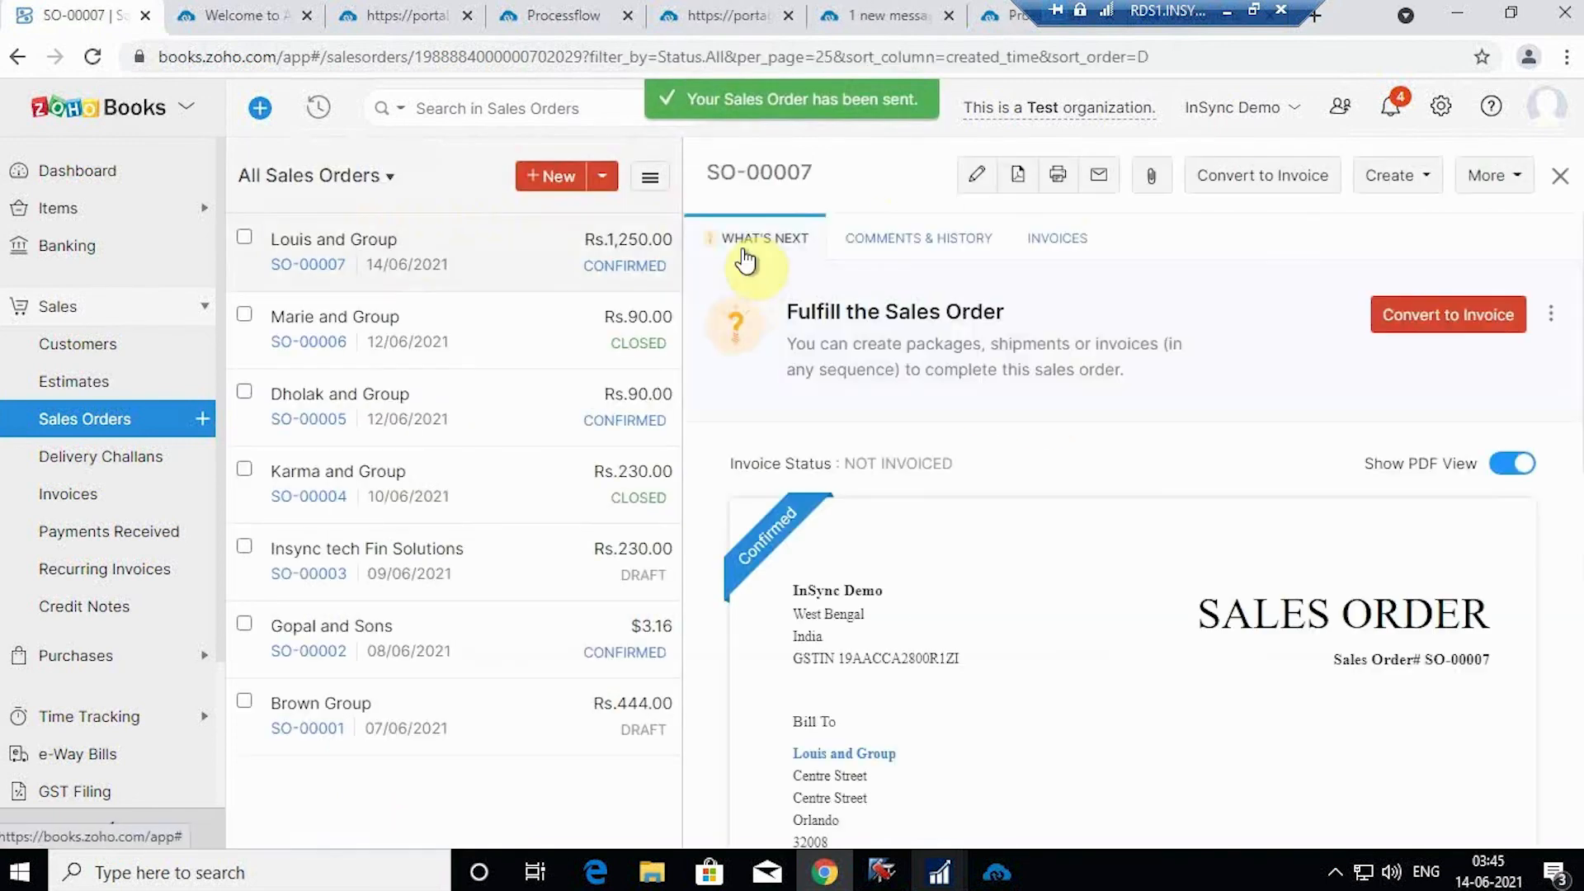
scroll(990, 553, "down", 1)
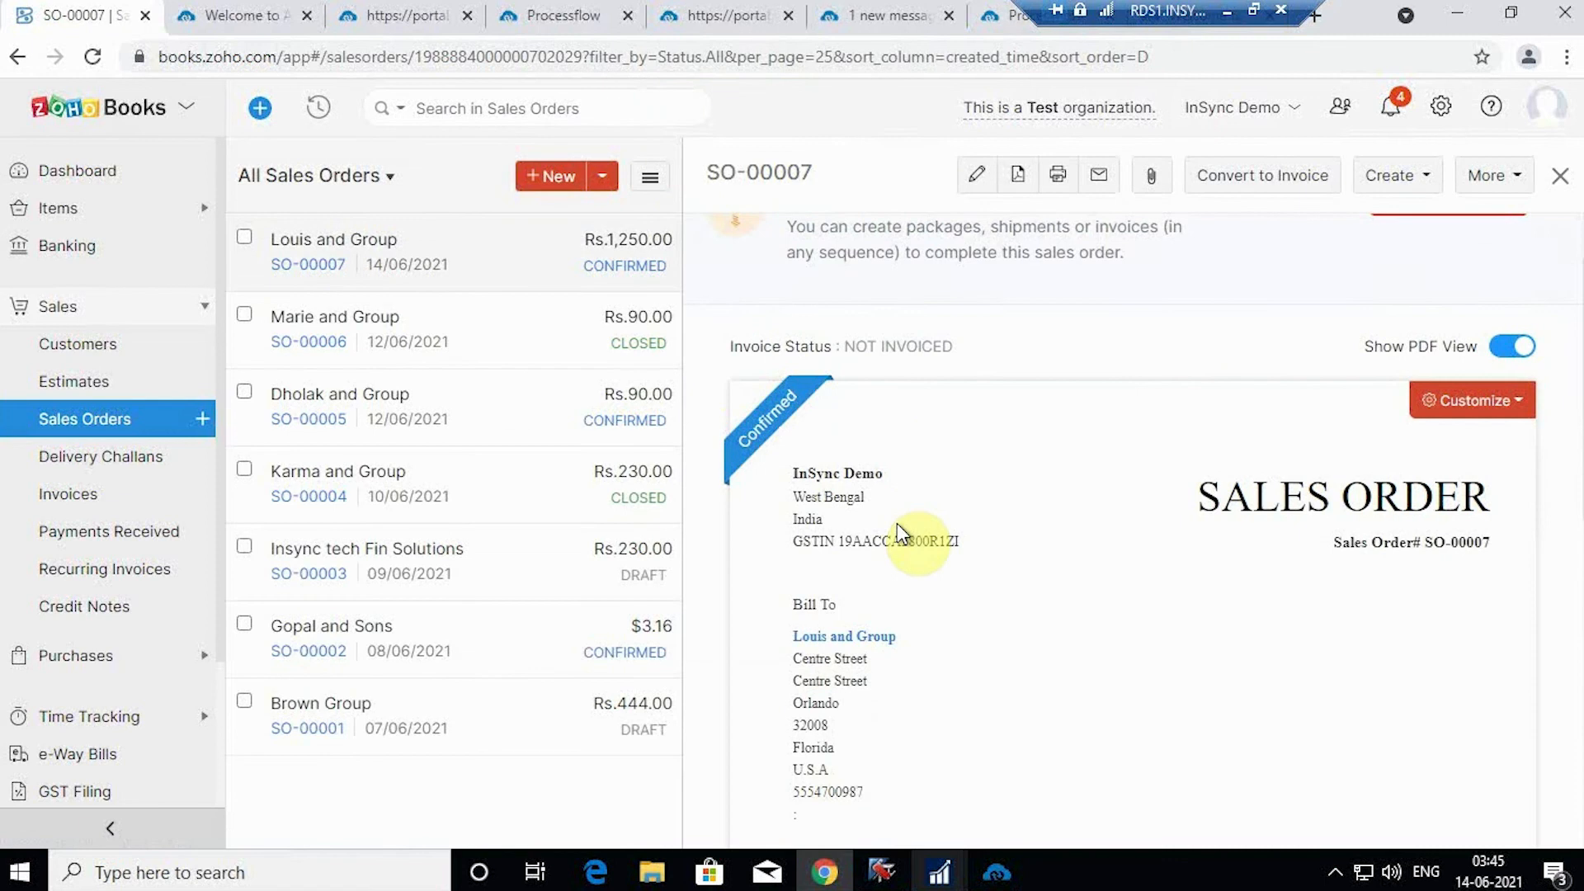
scroll(899, 528, "down", 4)
scroll(904, 522, "up", 1)
scroll(903, 520, "down", 4)
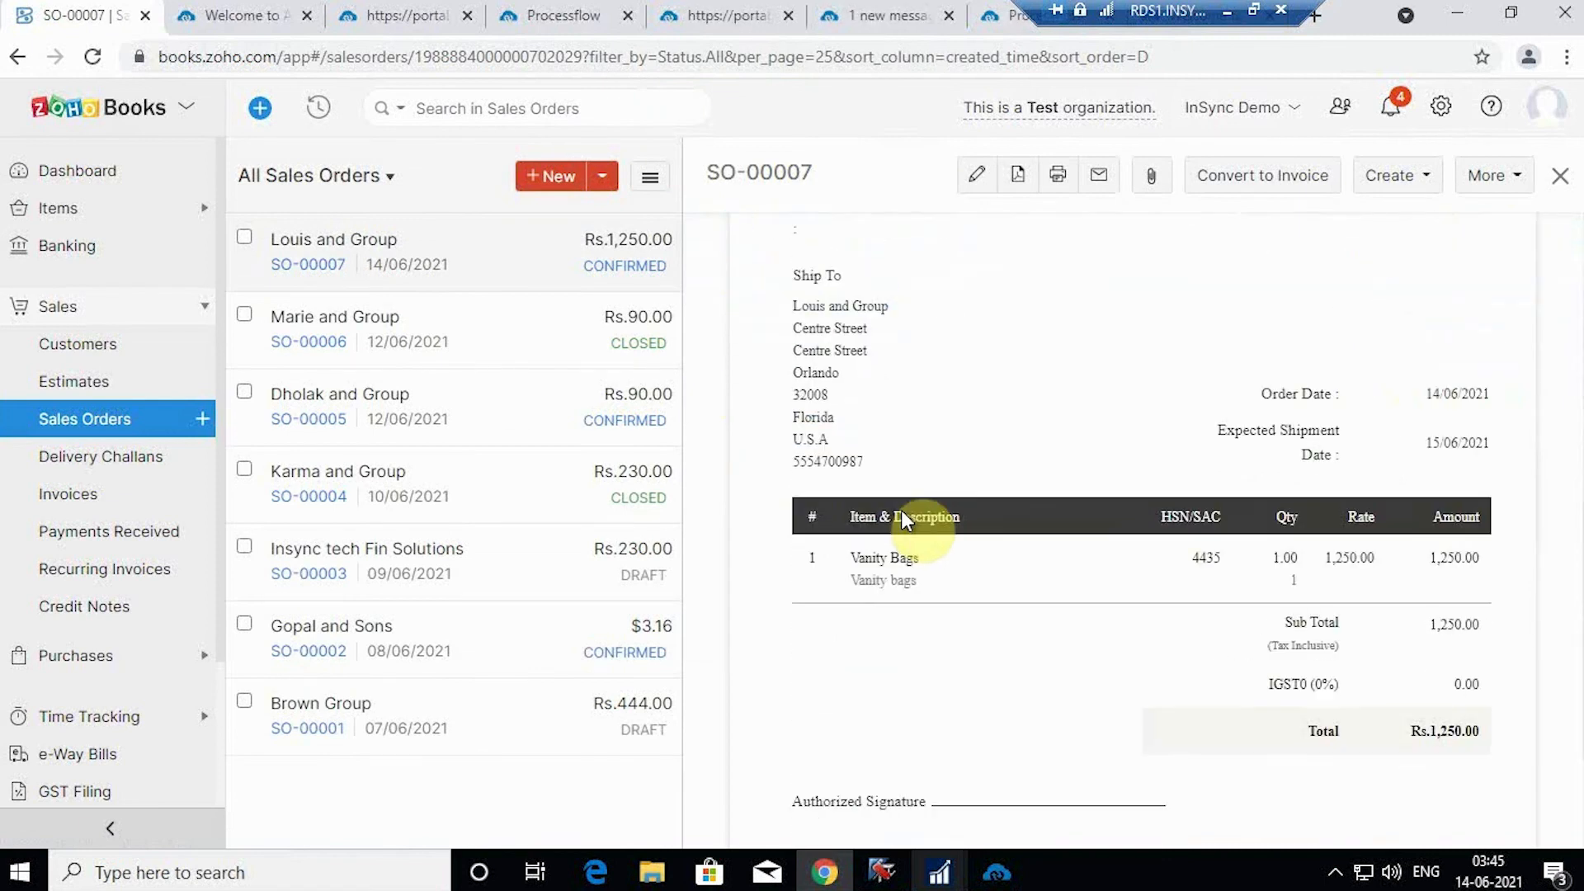
scroll(902, 516, "up", 6)
left_click(899, 8)
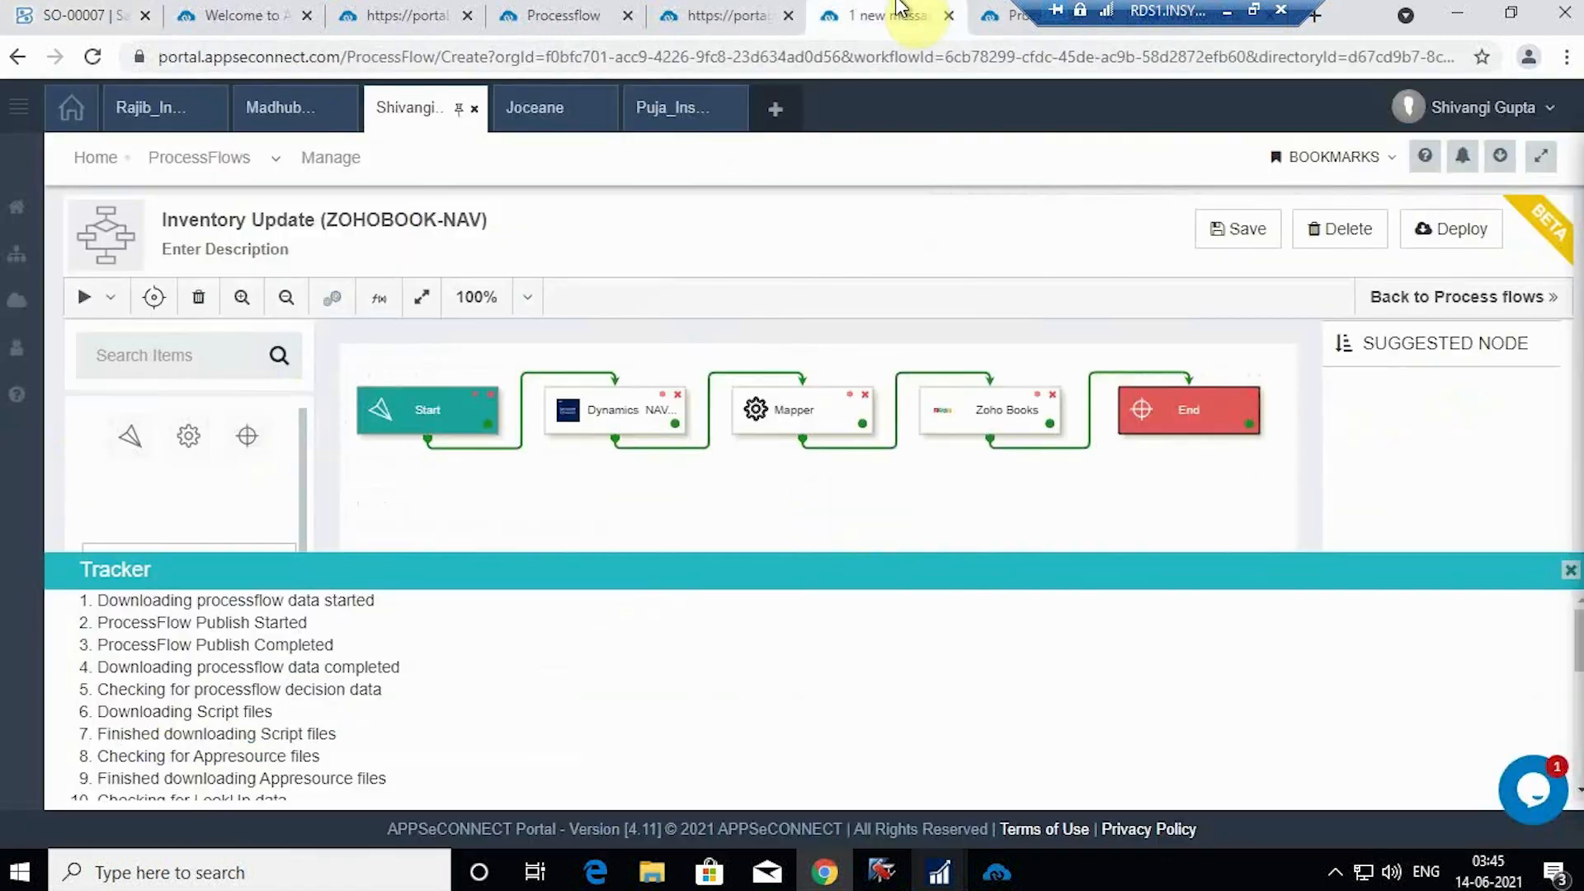
Step: Execute the Order Add (ZOHOBOOK-NAV) flow to post SO-00007 into NAV
left_click(1015, 15)
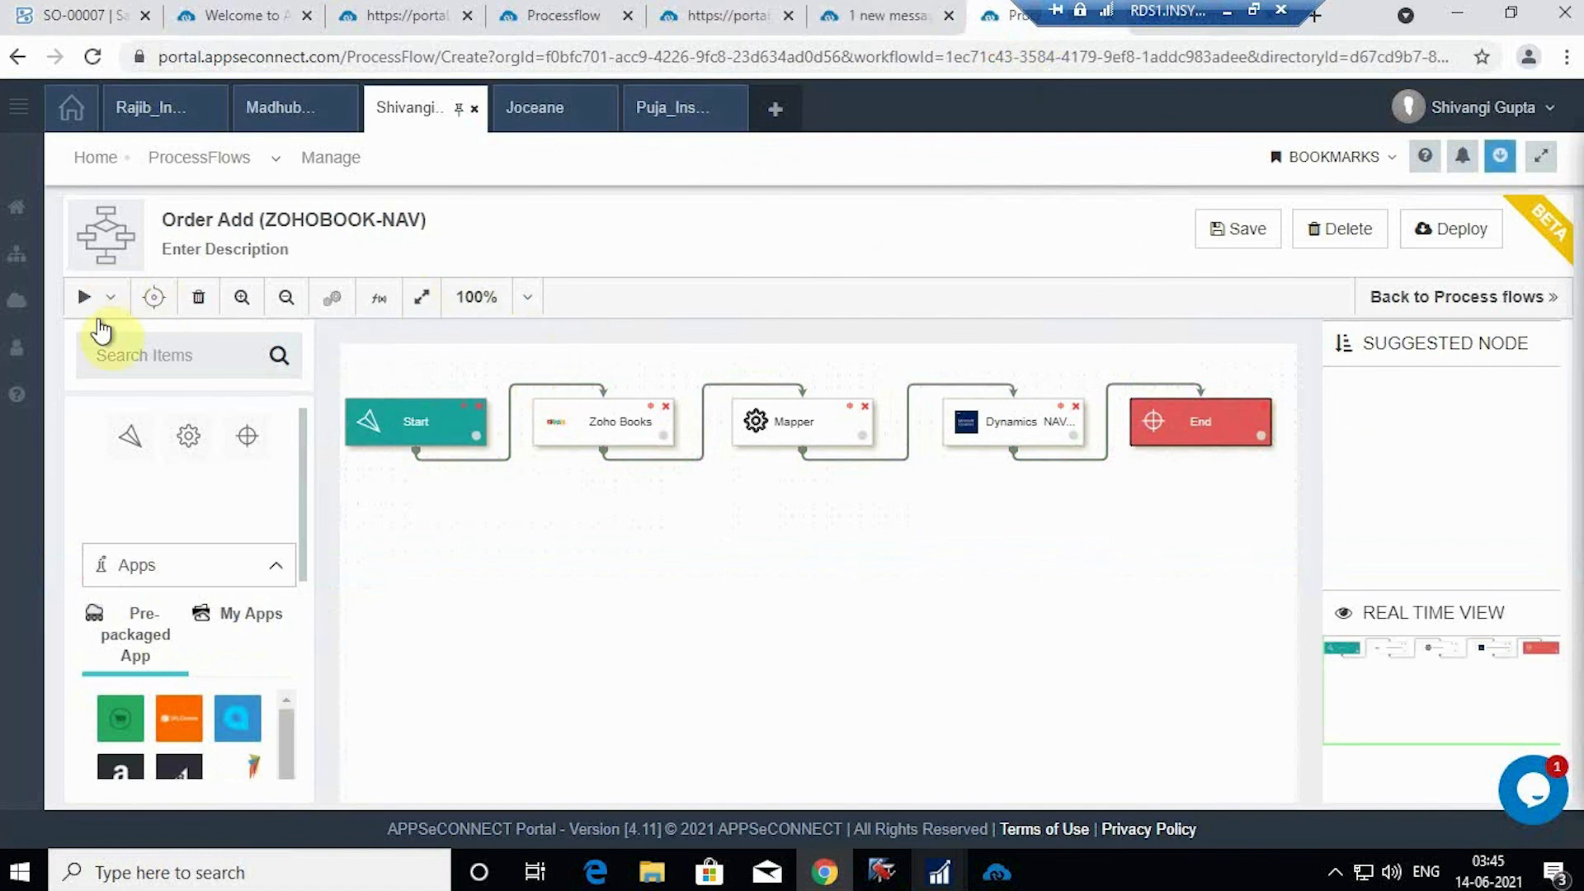
left_click(115, 305)
left_click(122, 340)
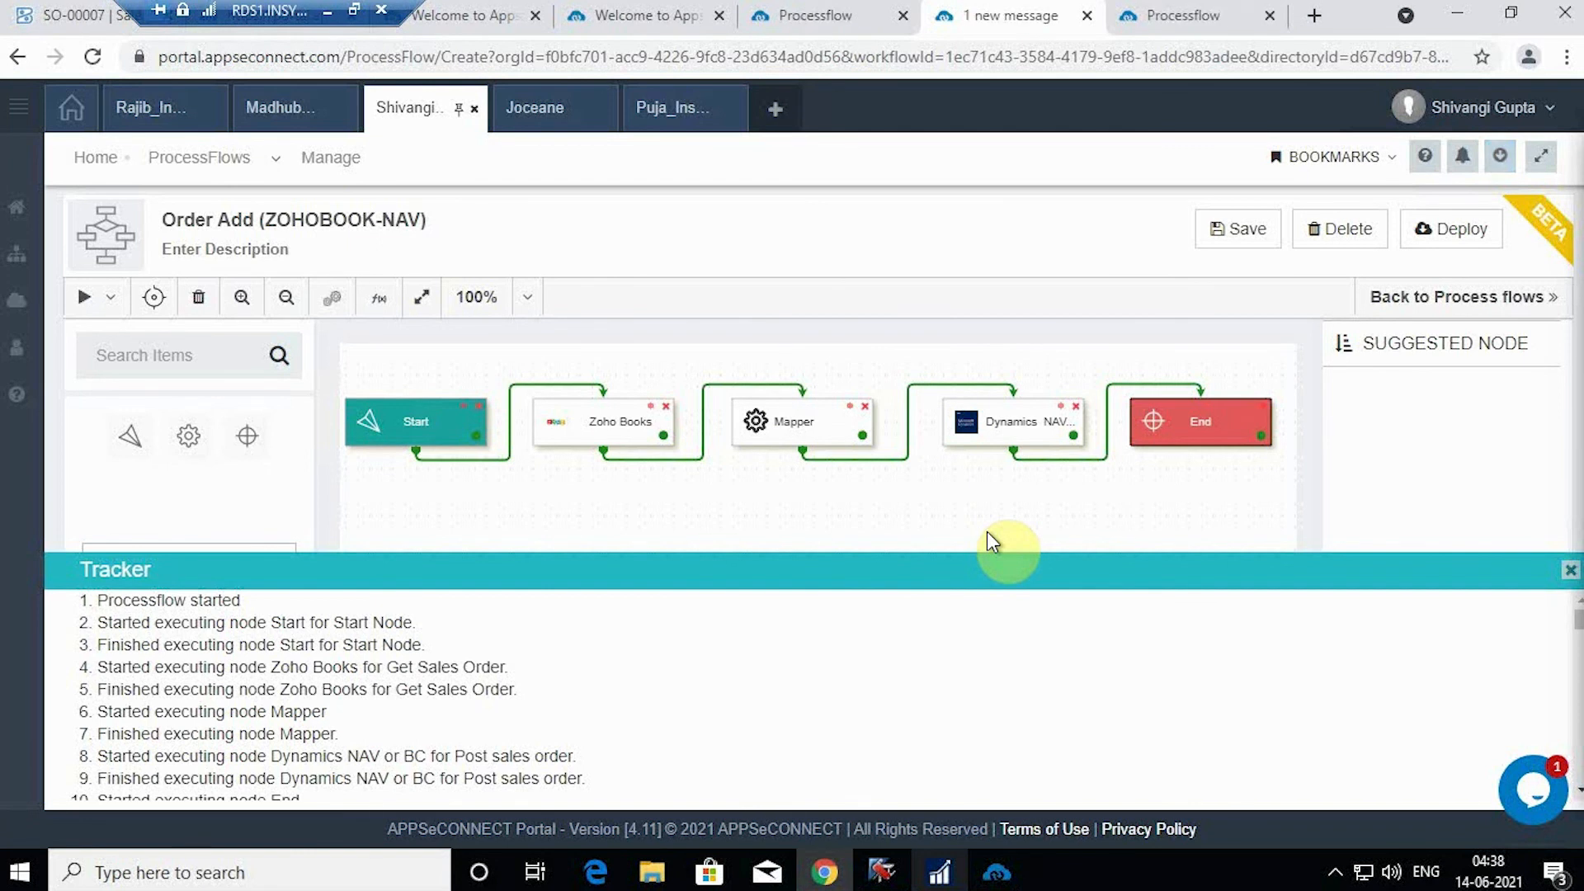
left_click(941, 873)
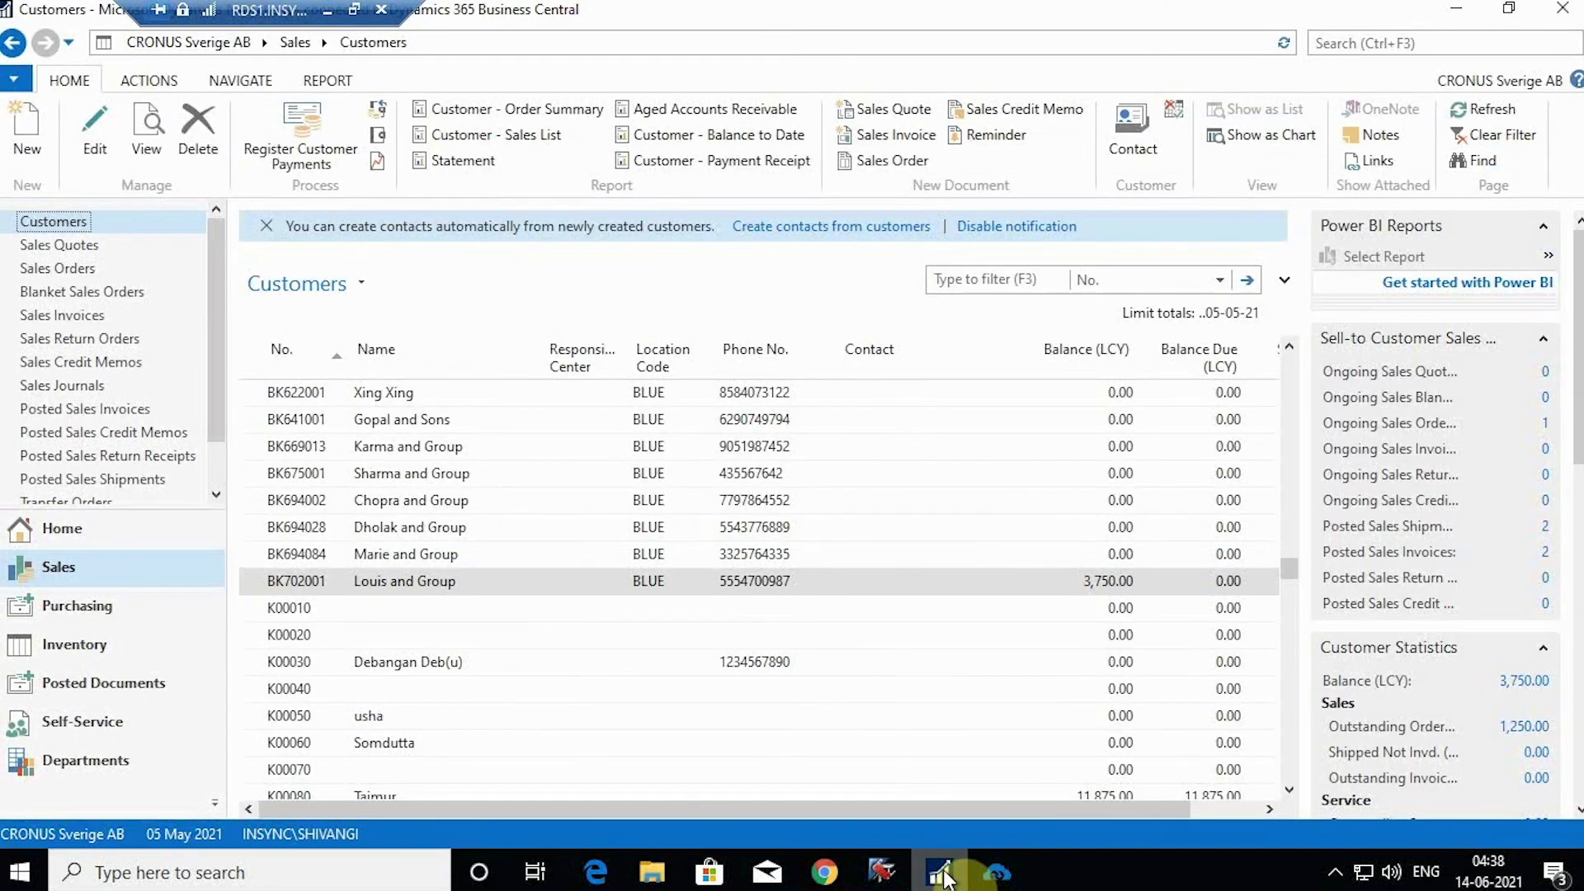
Step: Open NAV sales order 1049 full-screen and select its WebOrderId under AEC Order Header Details
left_click(102, 266)
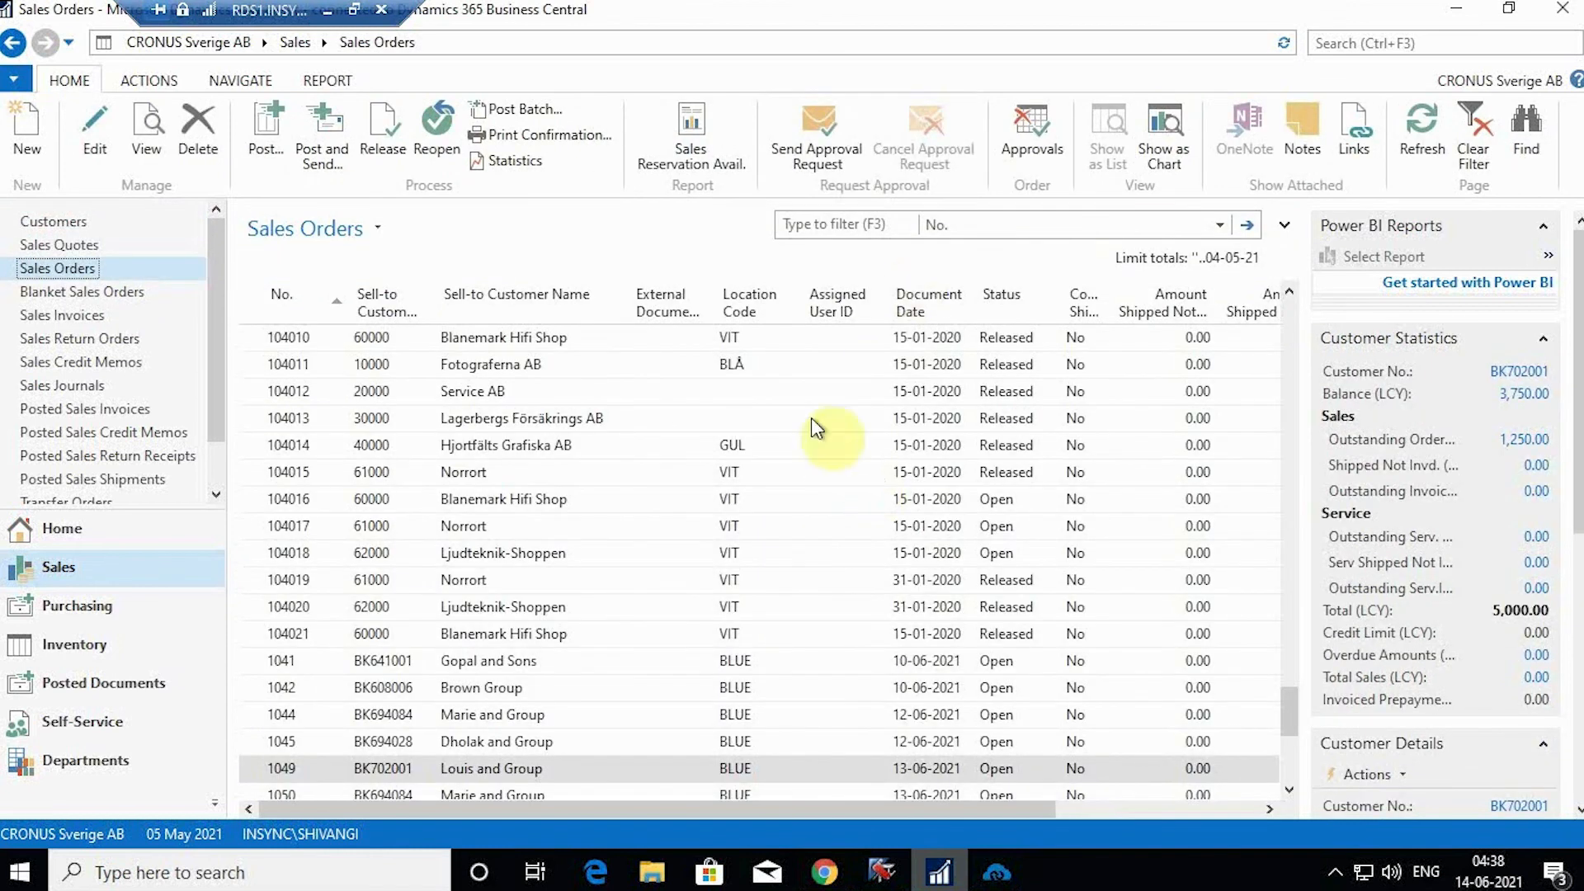
scroll(802, 475, "down", 1)
scroll(758, 586, "down", 1)
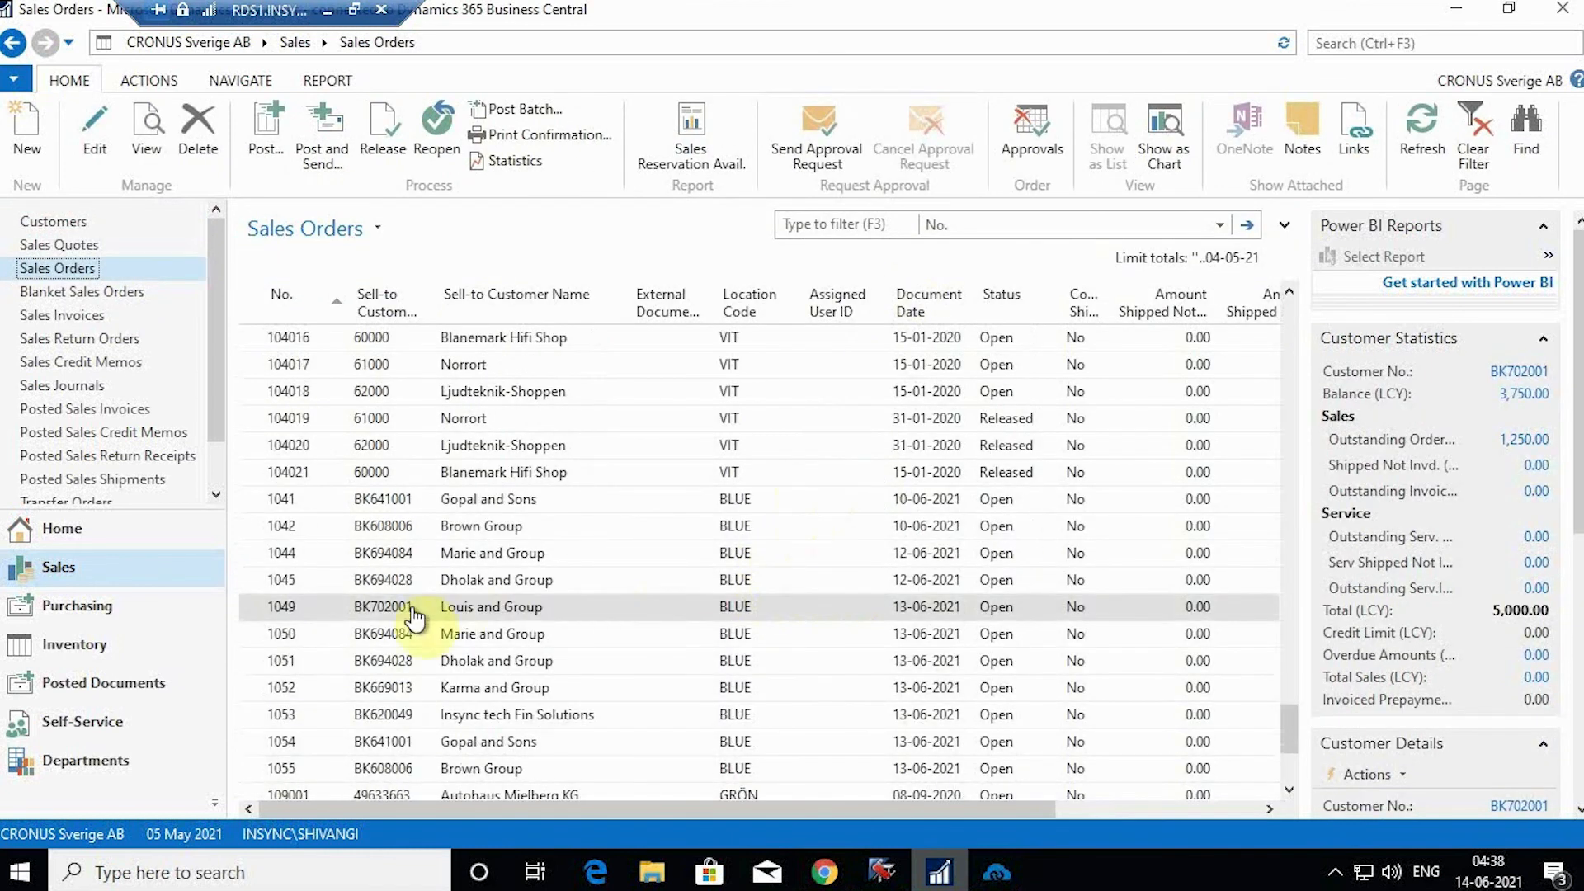
left_click(608, 616)
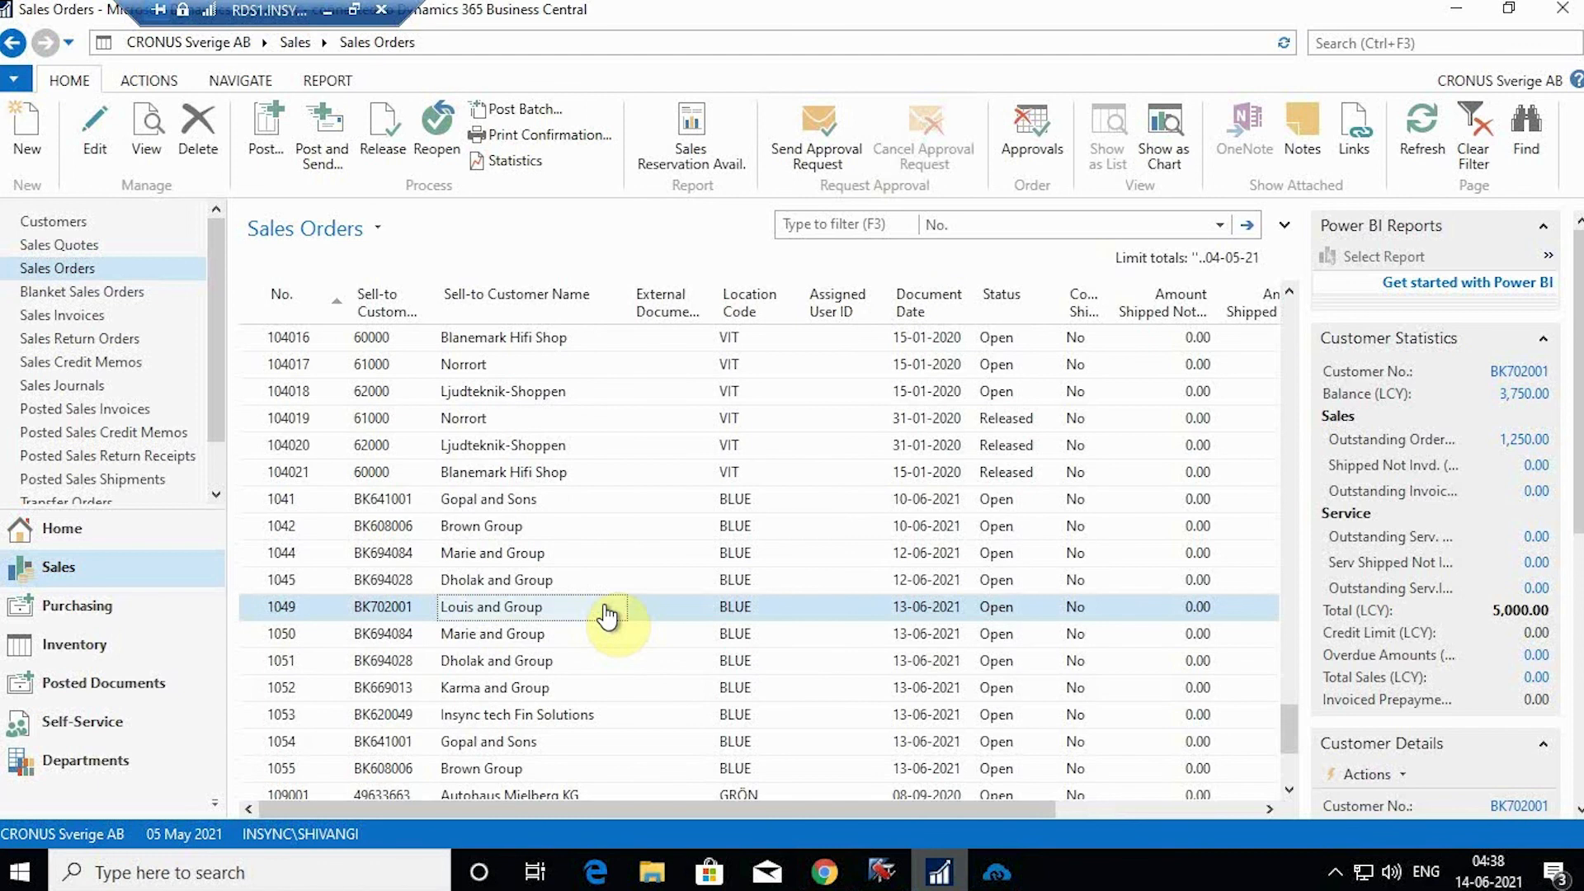
double_click(608, 616)
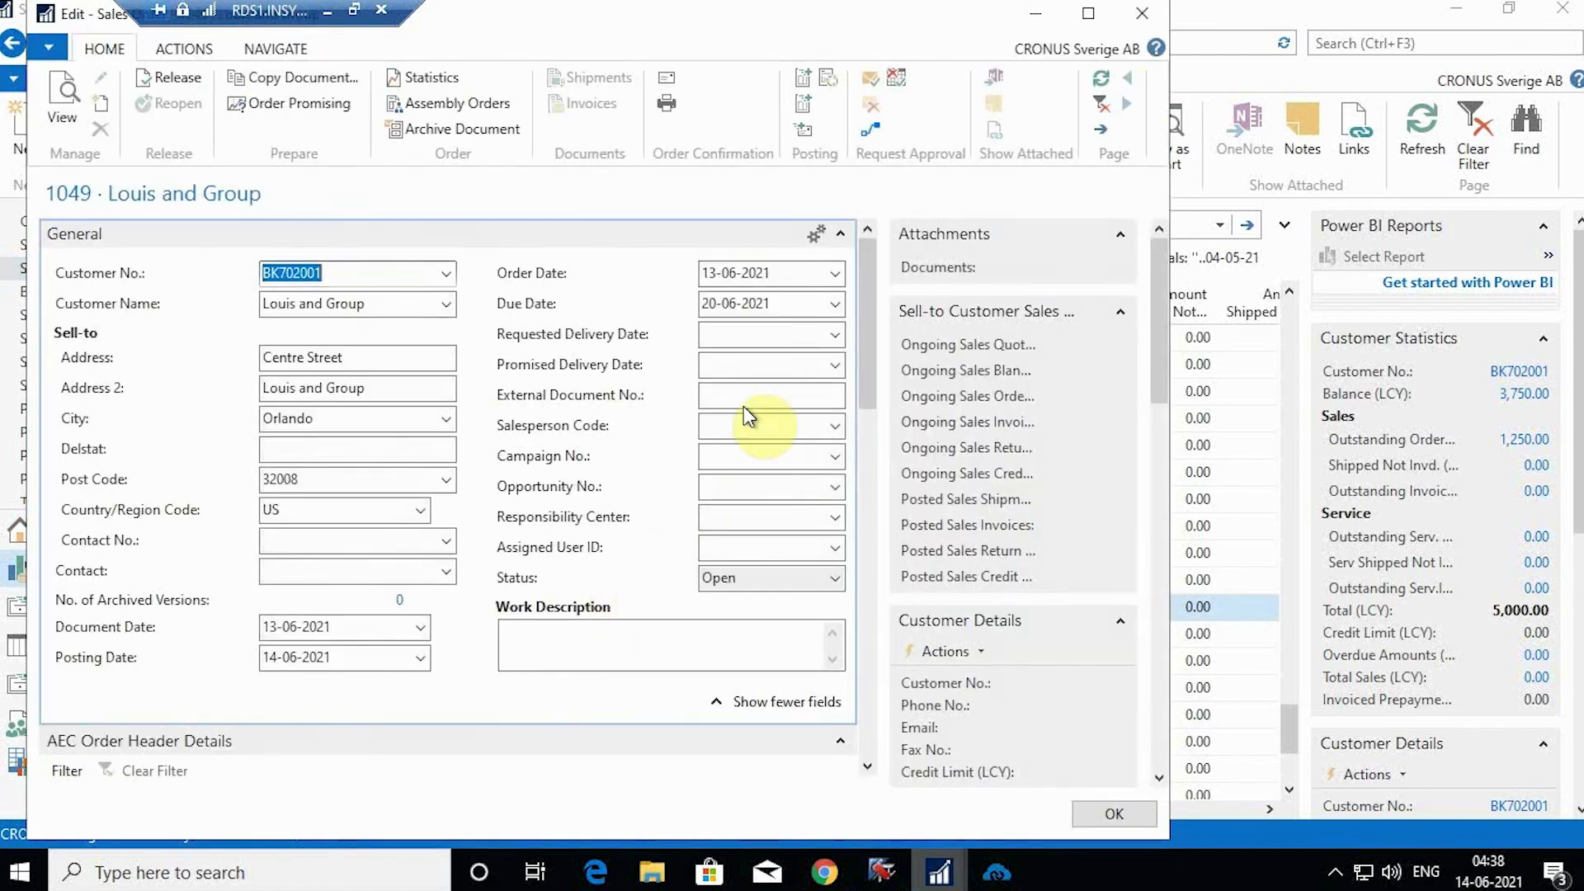
left_click(1089, 14)
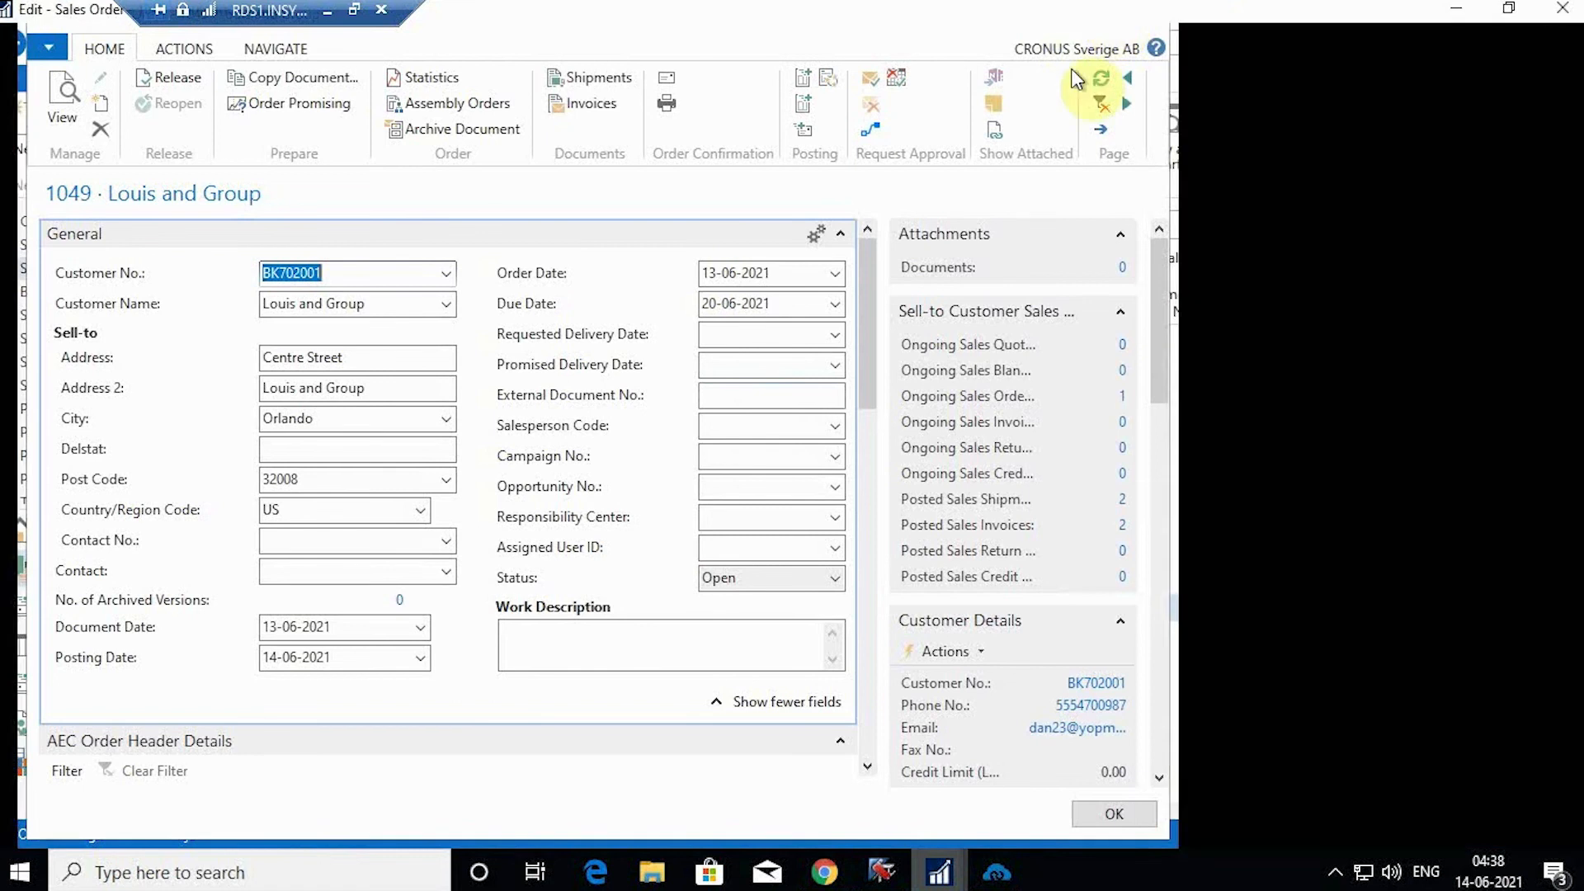
scroll(1026, 255, "down", 5)
scroll(995, 268, "up", 5)
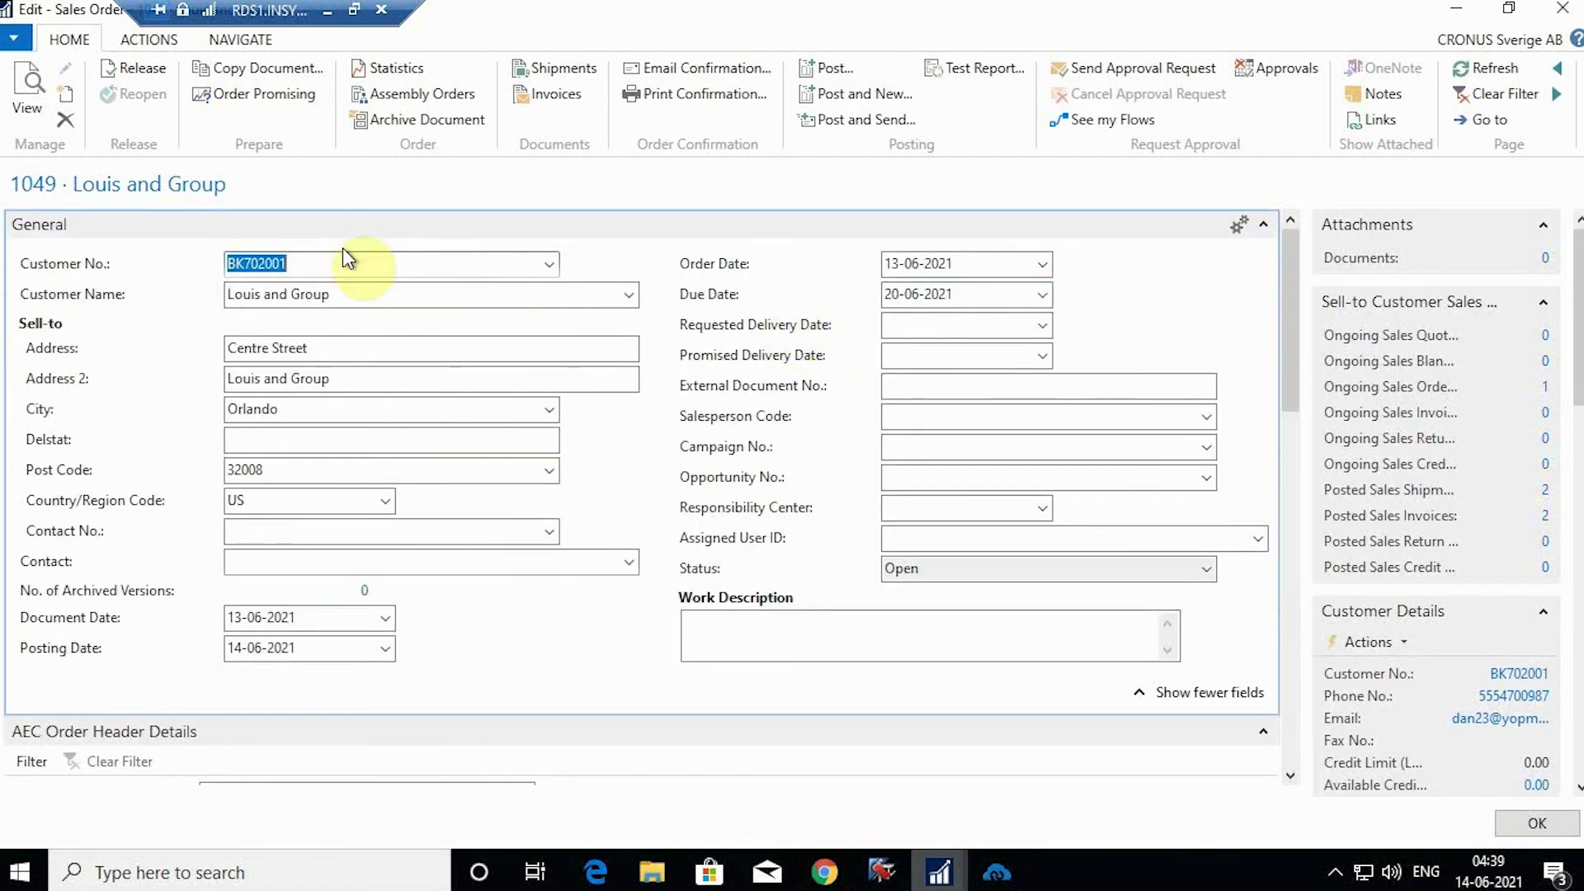
scroll(490, 472, "down", 5)
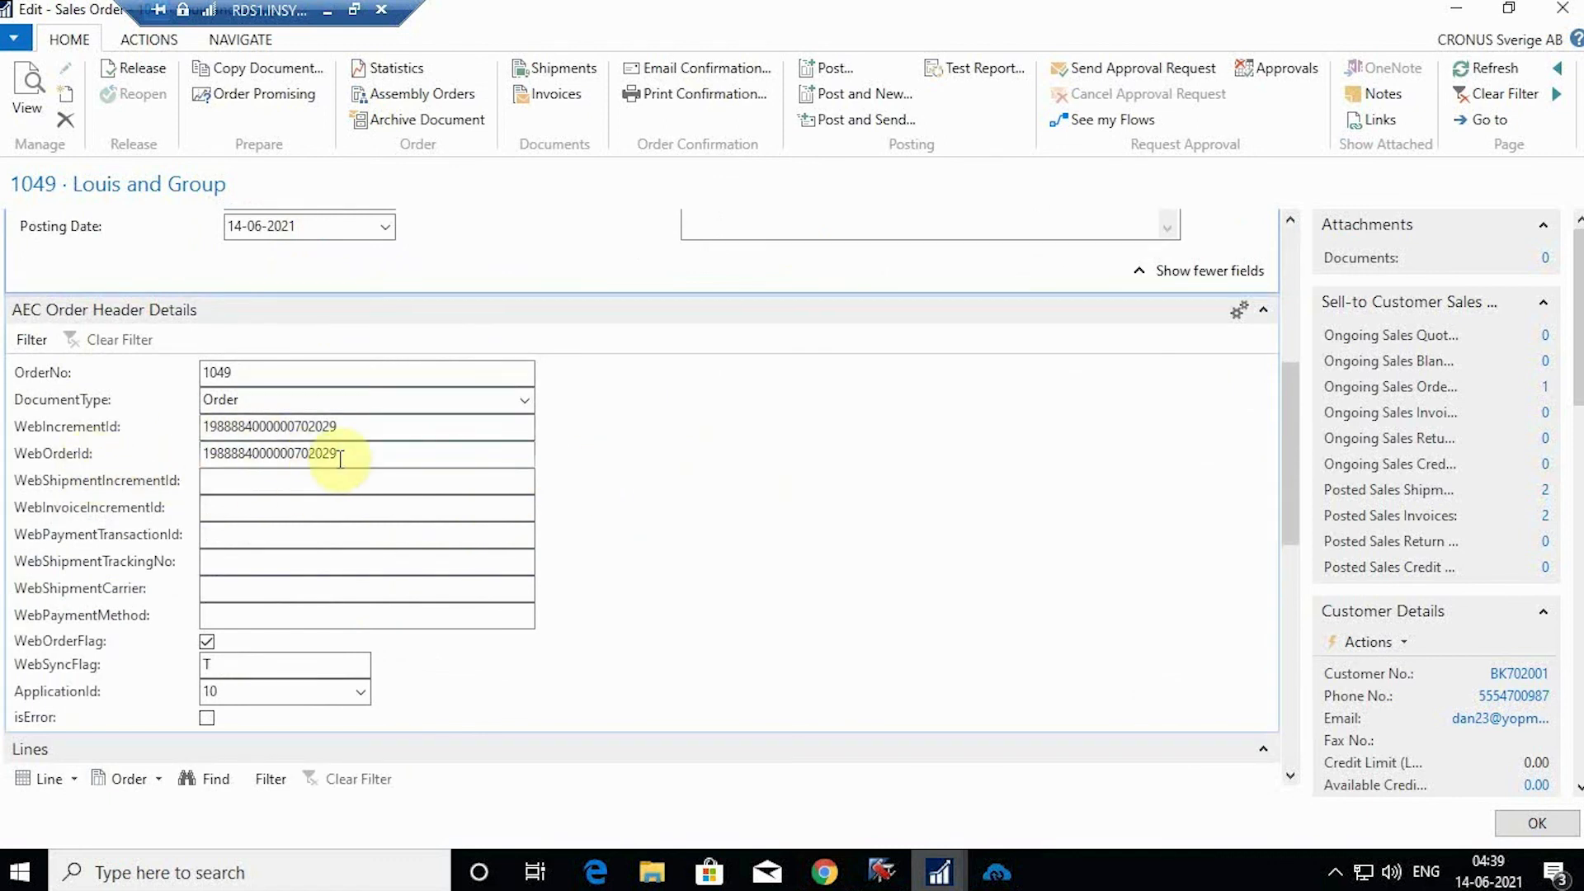
left_click_drag(345, 451, 190, 453)
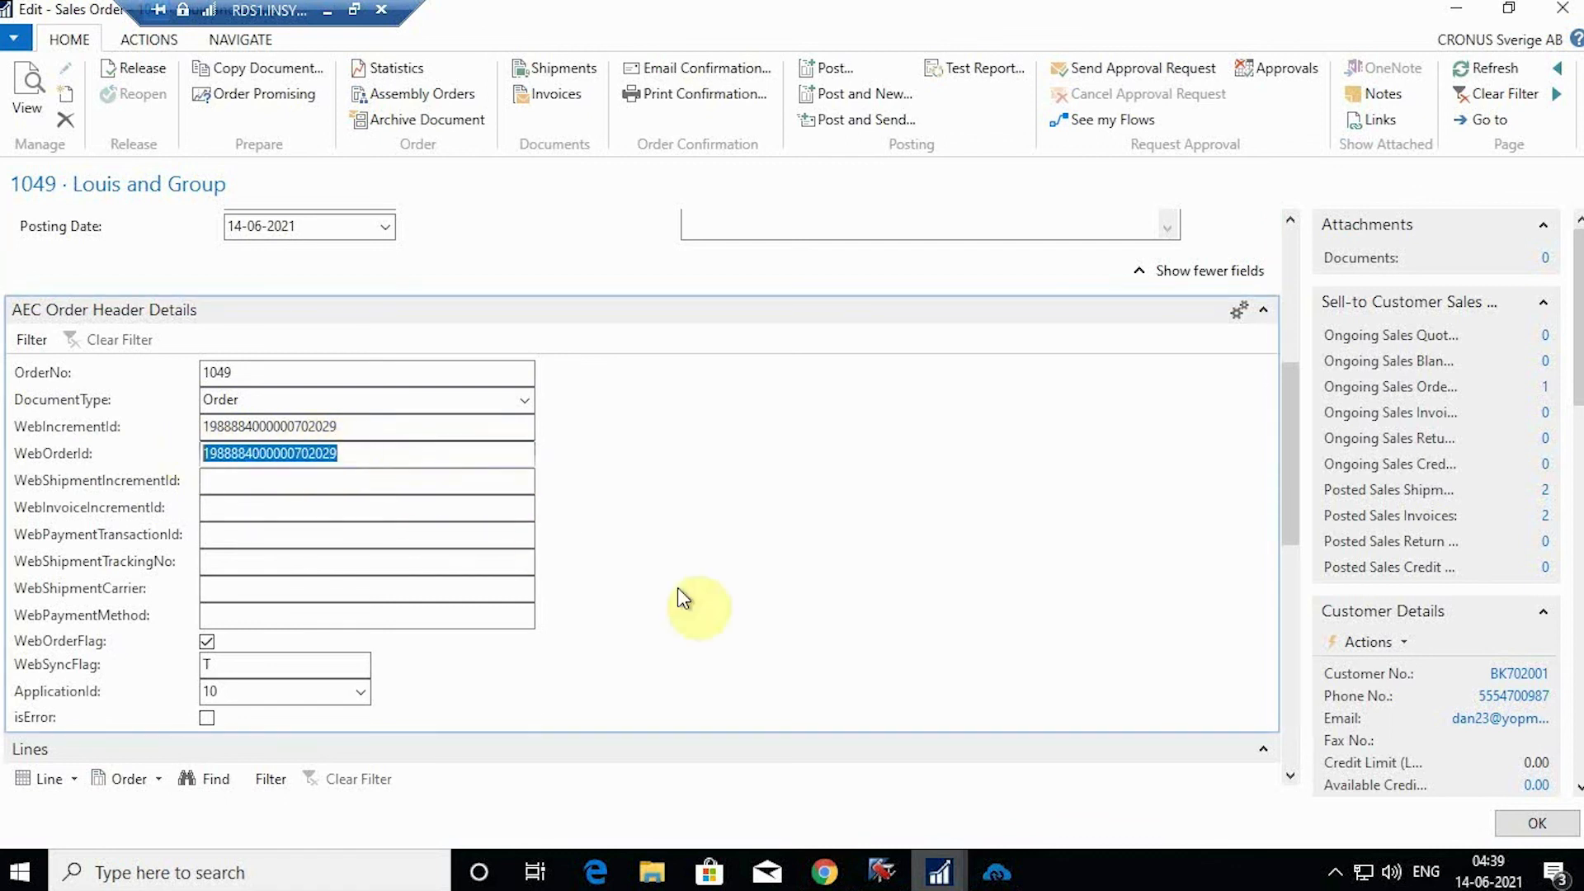
left_click(829, 876)
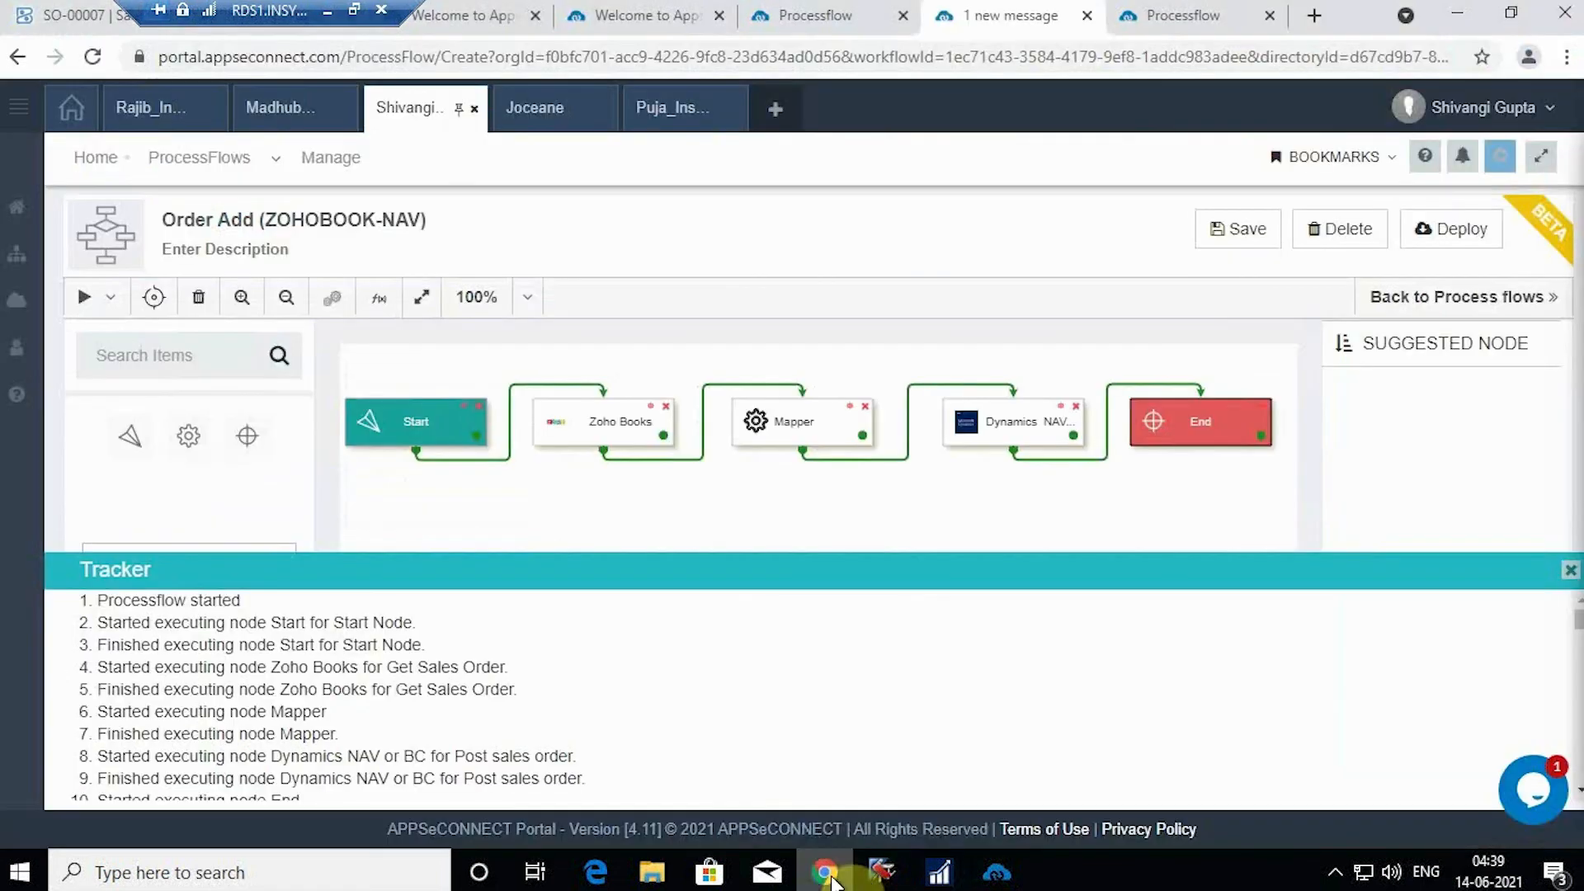
Step: Select SO-00007's ID in the Zoho address bar to match order 1049's WebOrderId
left_click(58, 8)
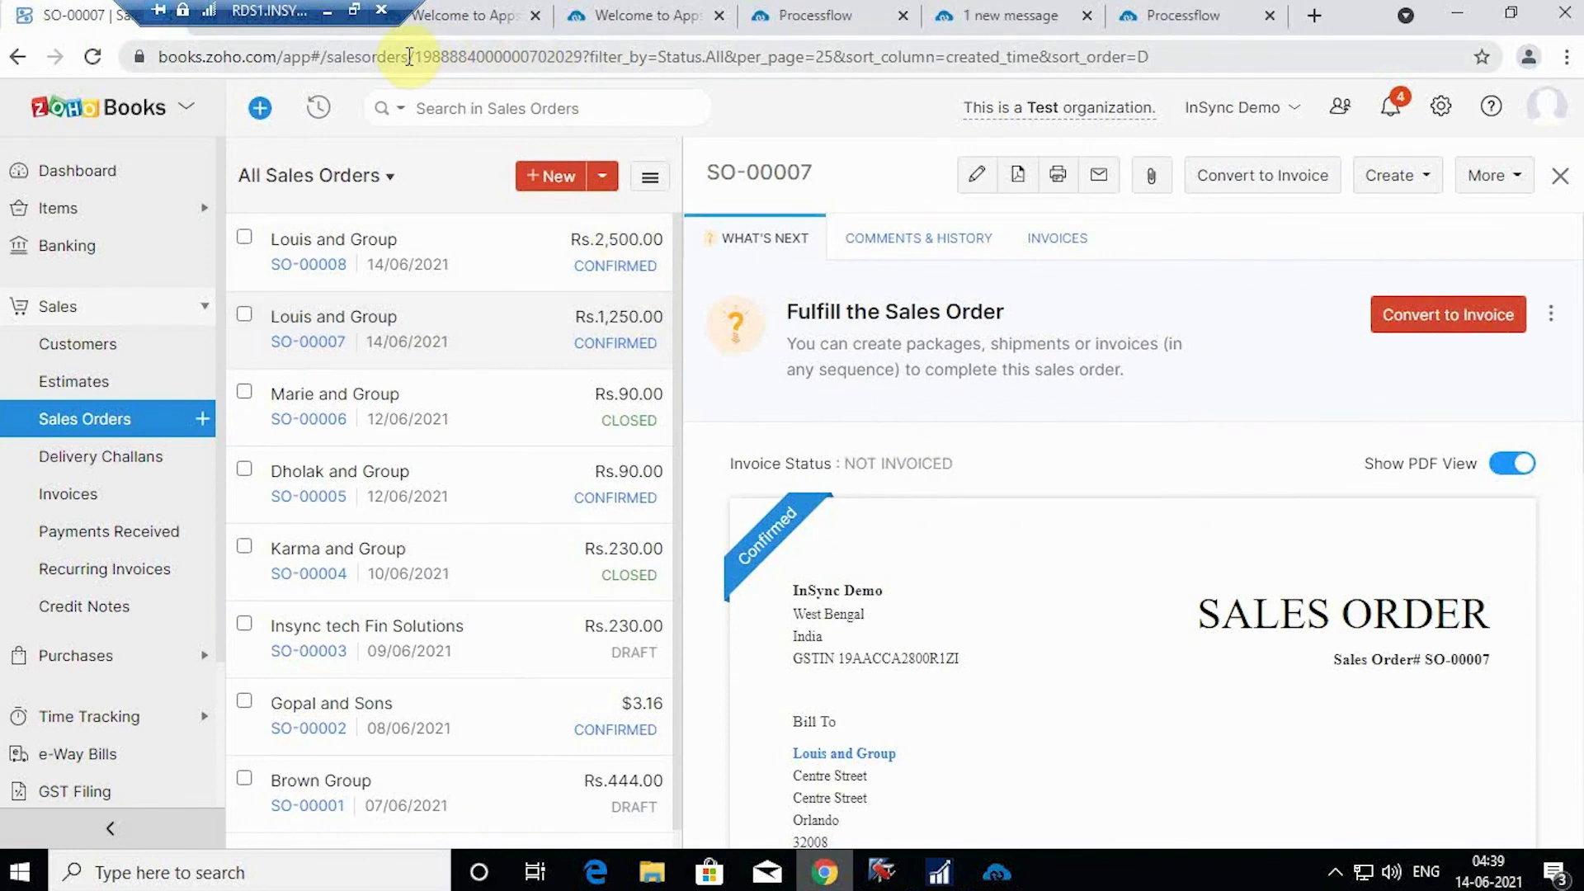
left_click_drag(413, 57, 588, 56)
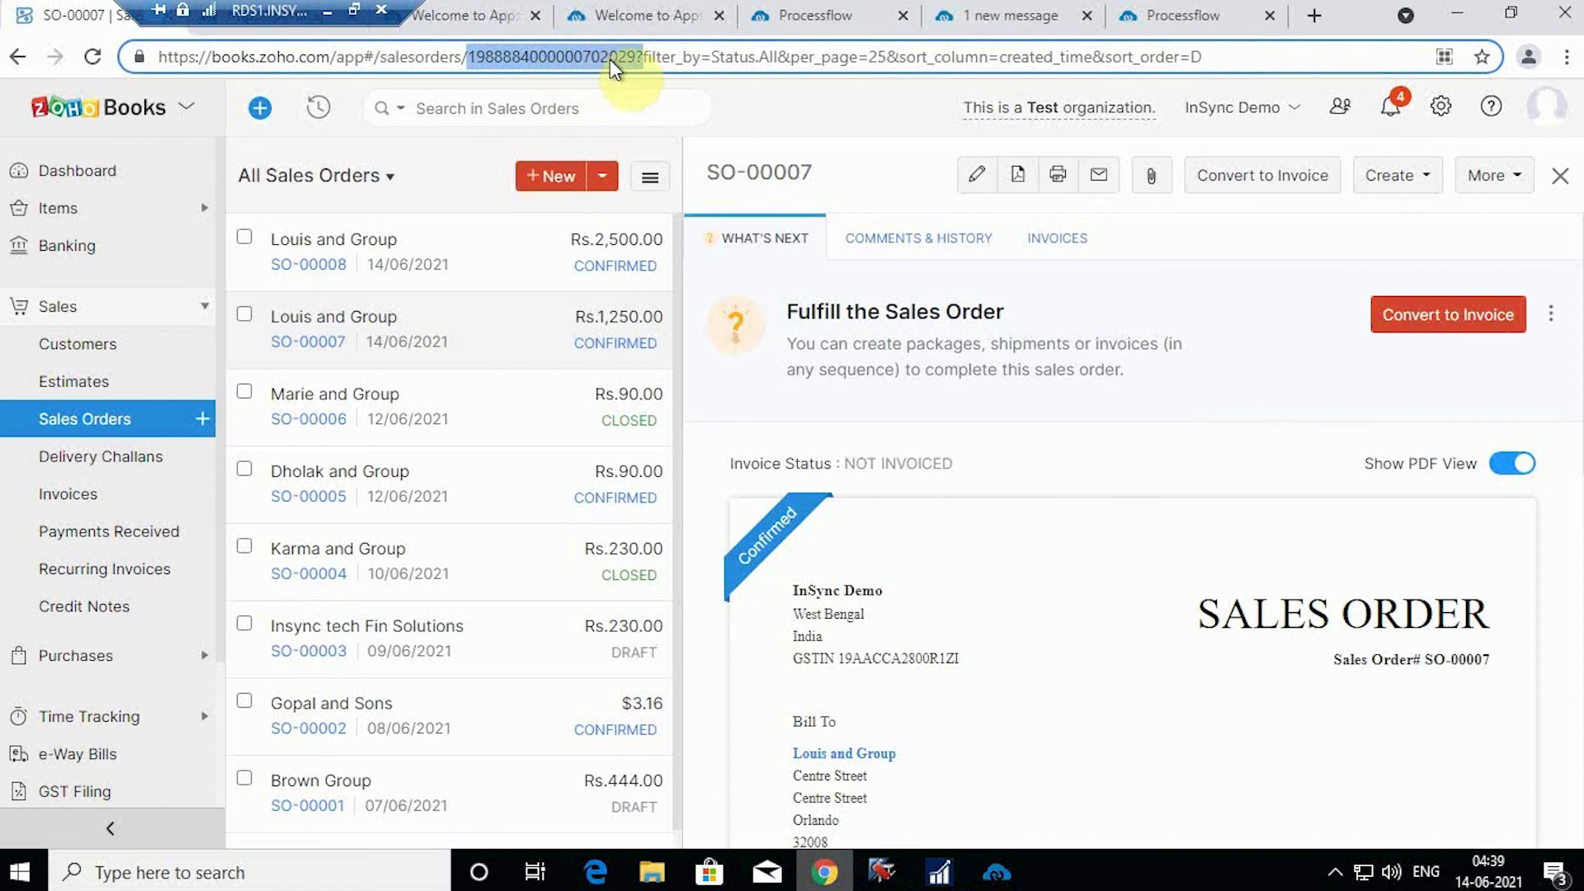
left_click(940, 872)
Step: Verify order 1049's web order ID and its single Vanity Bags line at 1,250.00, then close it
left_click(1037, 756)
double_click(364, 459)
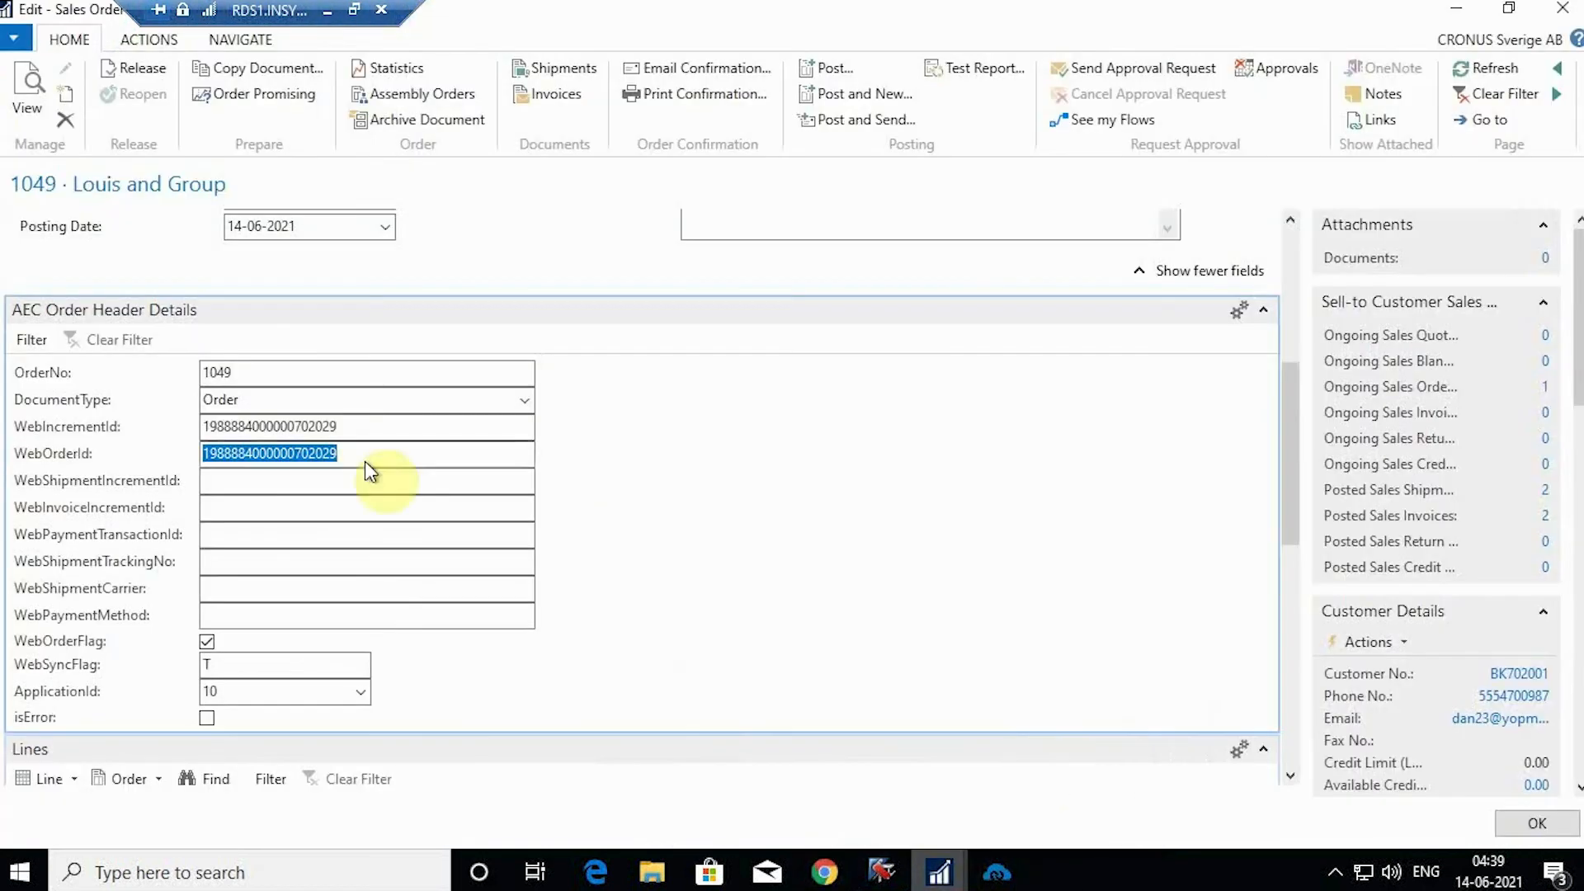
left_click(371, 458)
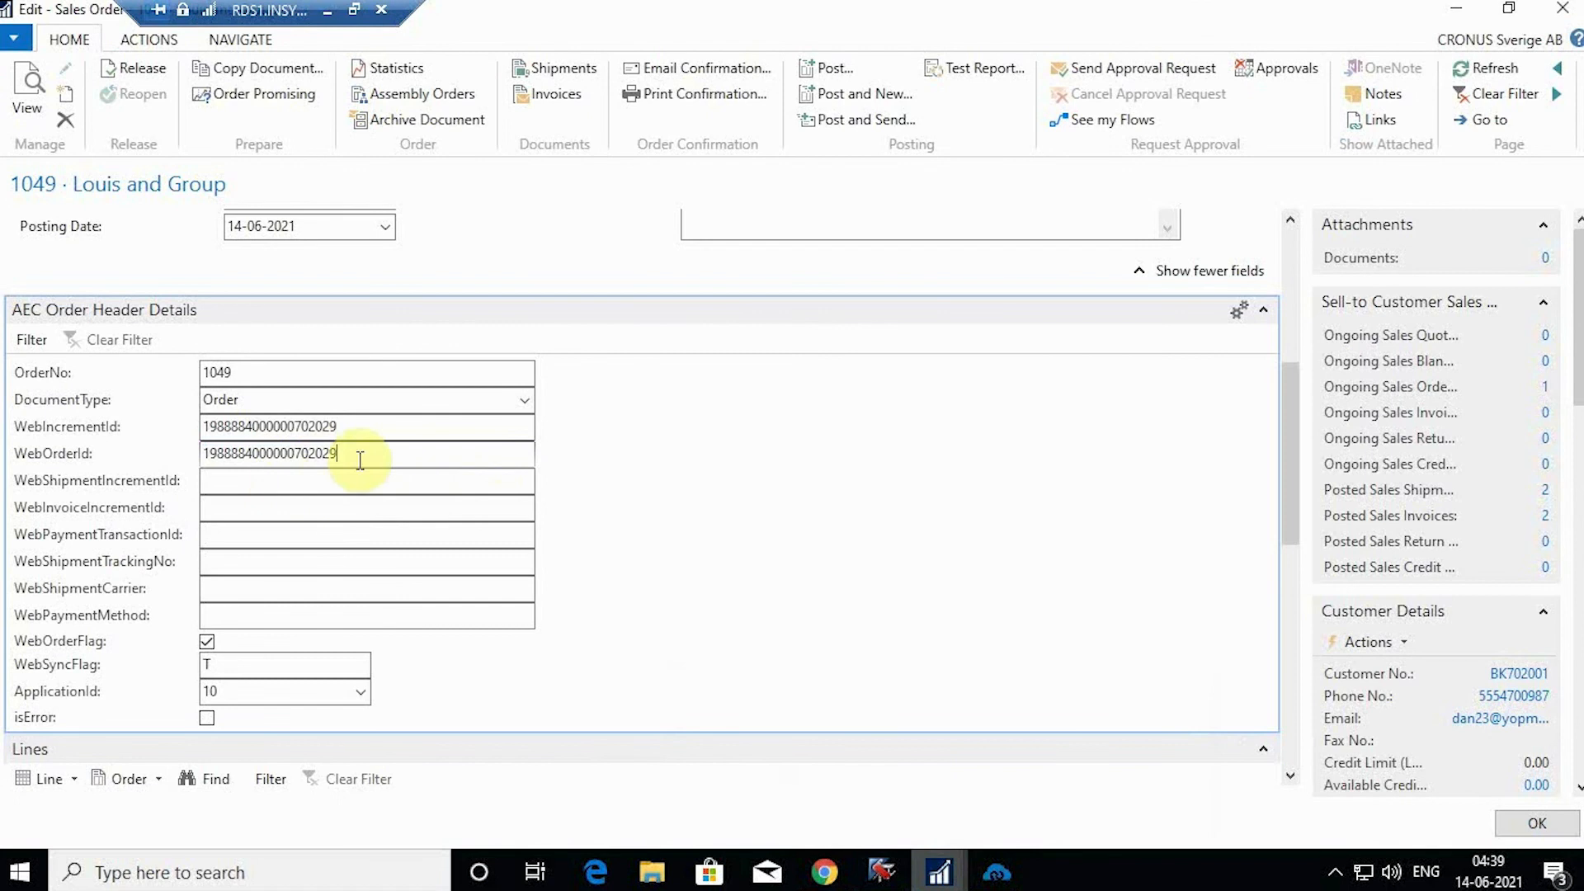
scroll(453, 457, "down", 5)
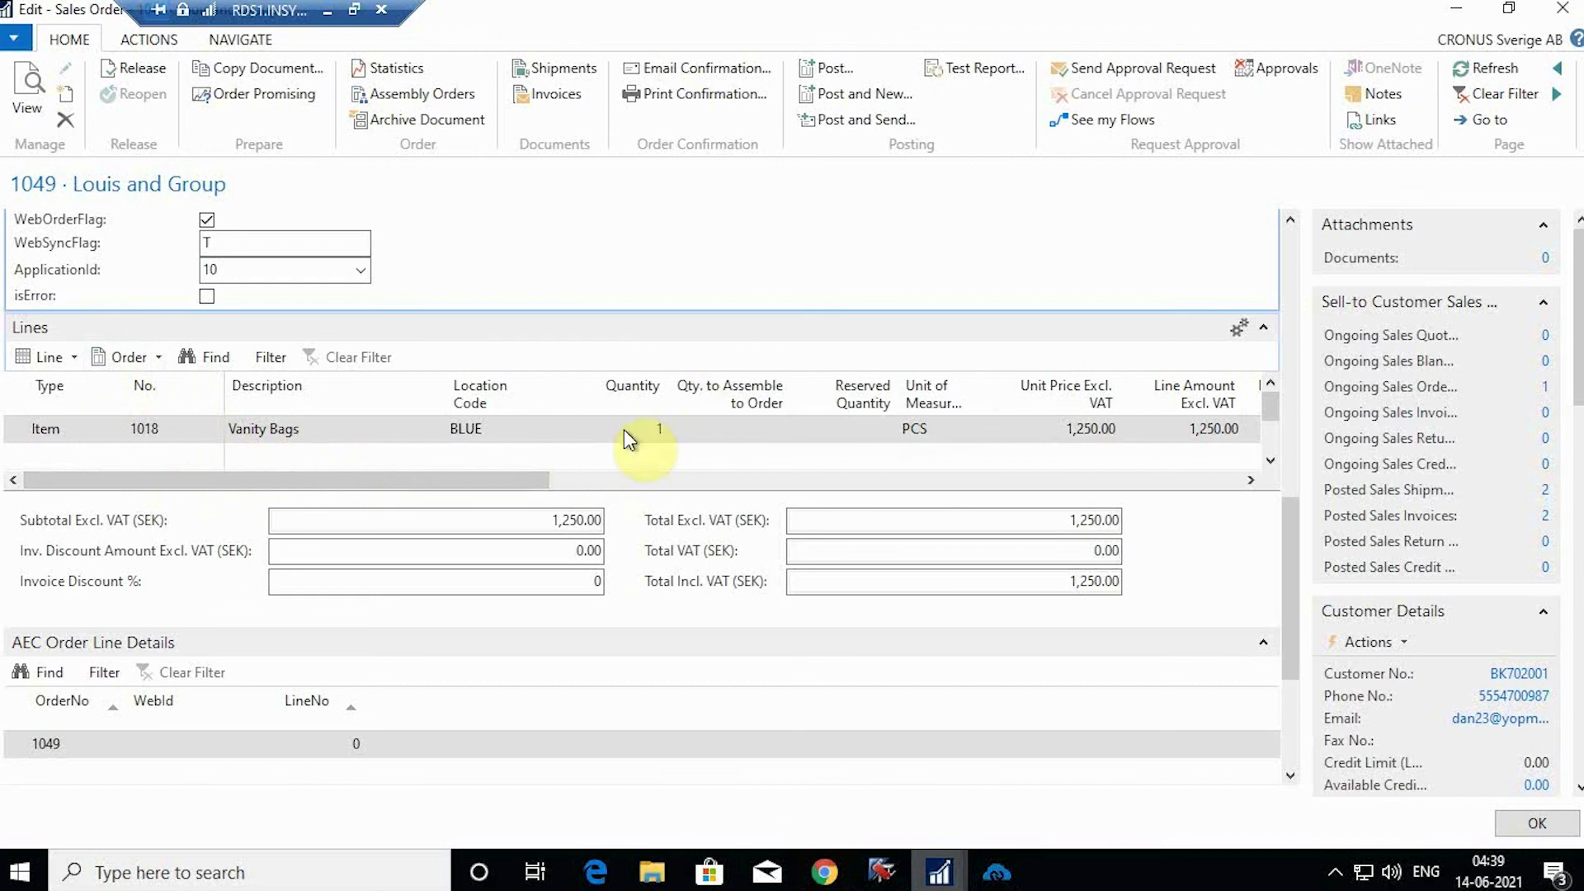
scroll(1116, 421, "right", 3)
scroll(506, 611, "down", 3)
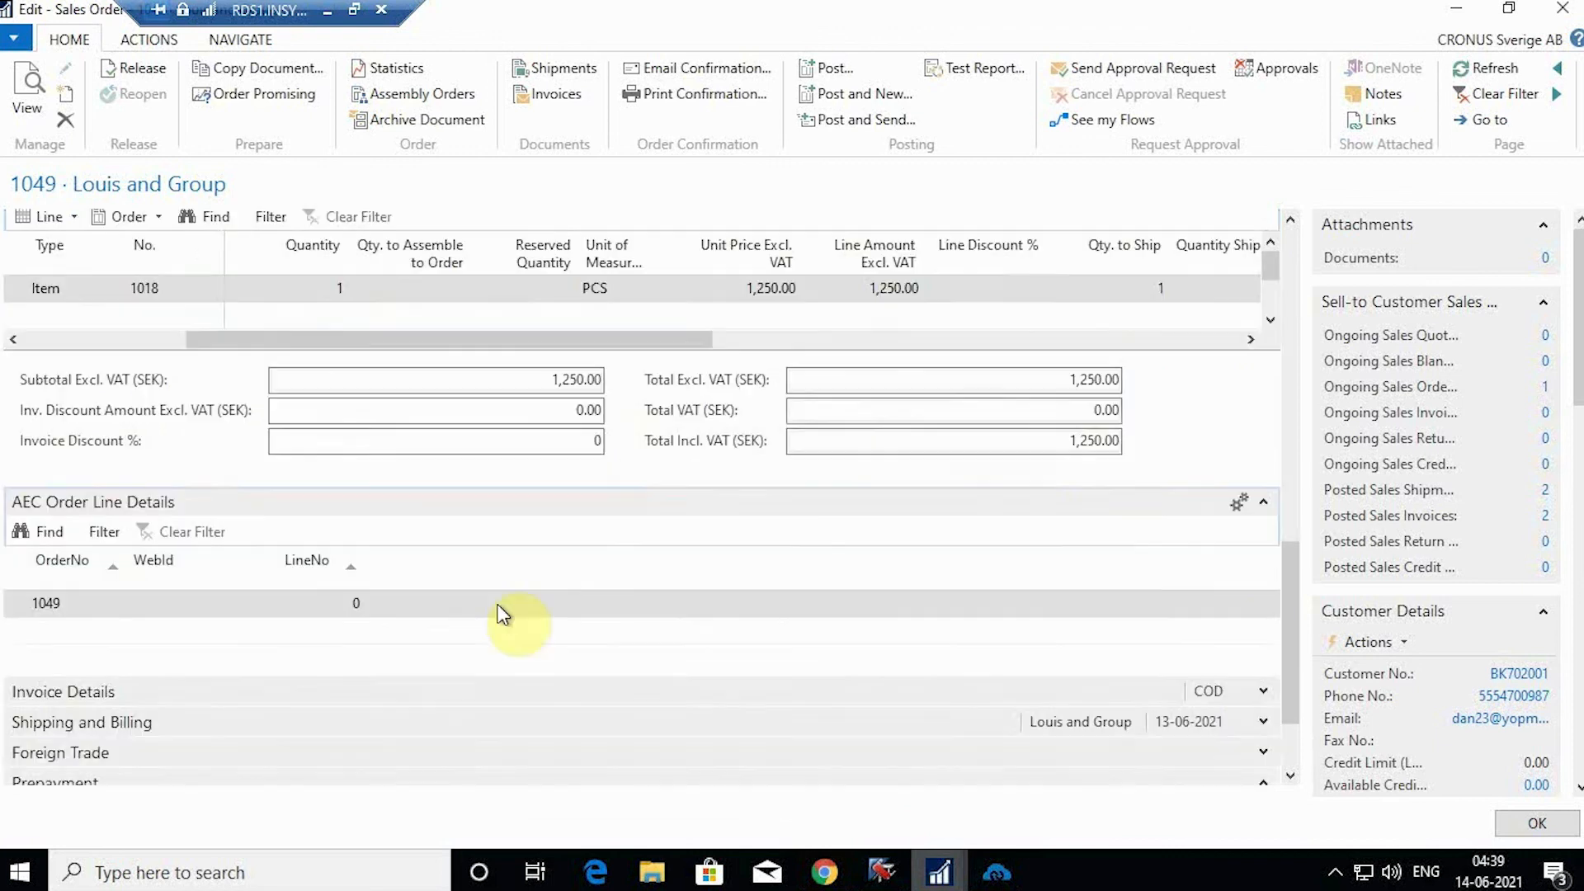
scroll(1156, 685, "down", 3)
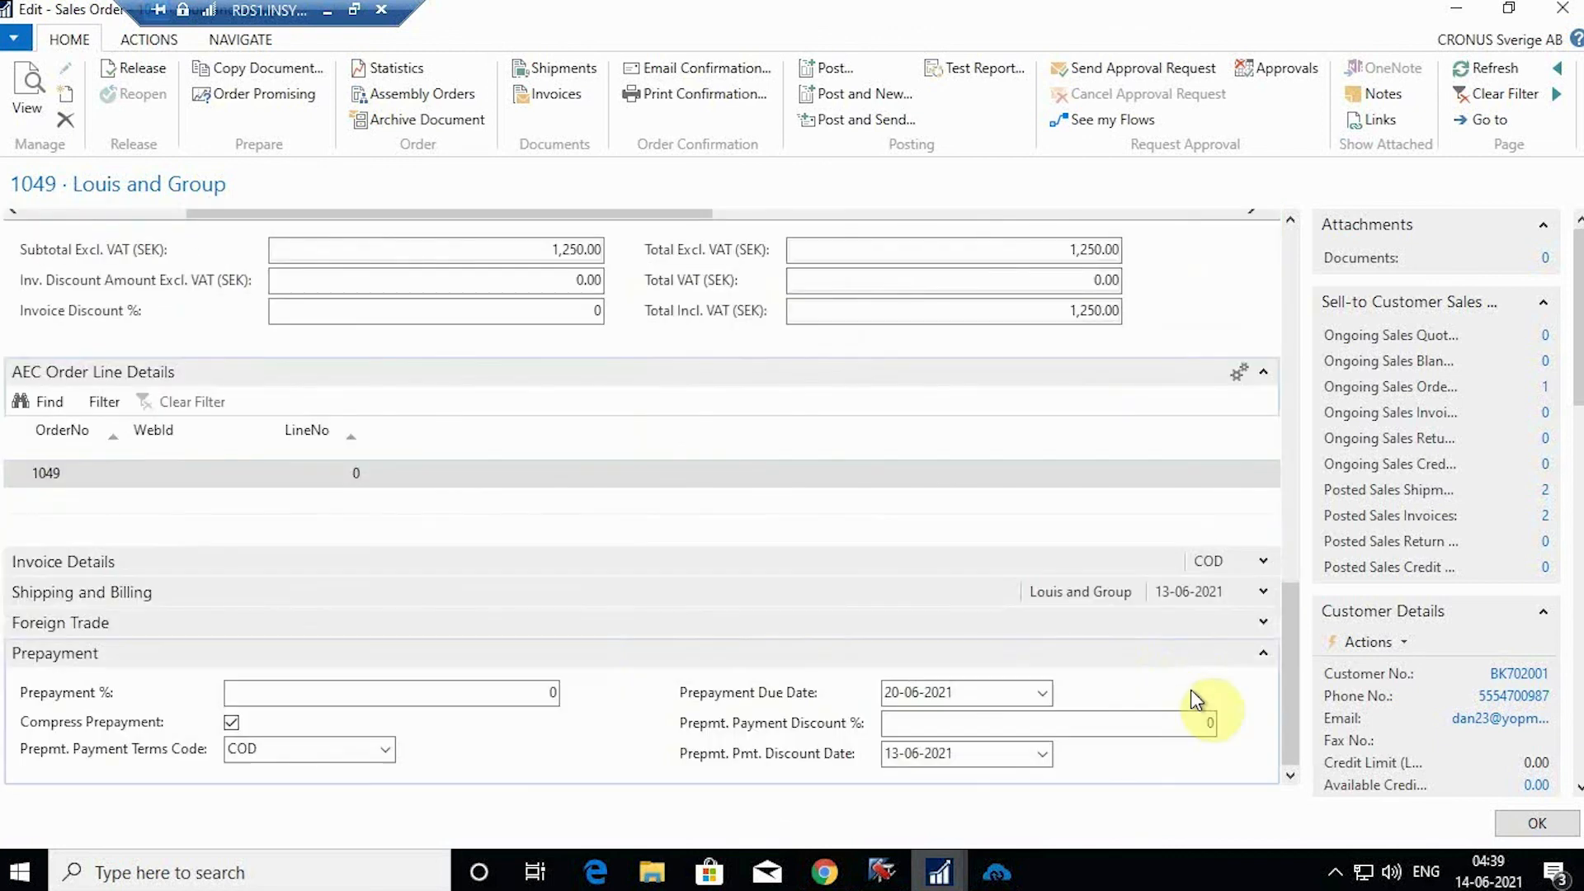
scroll(1105, 681, "up", 3)
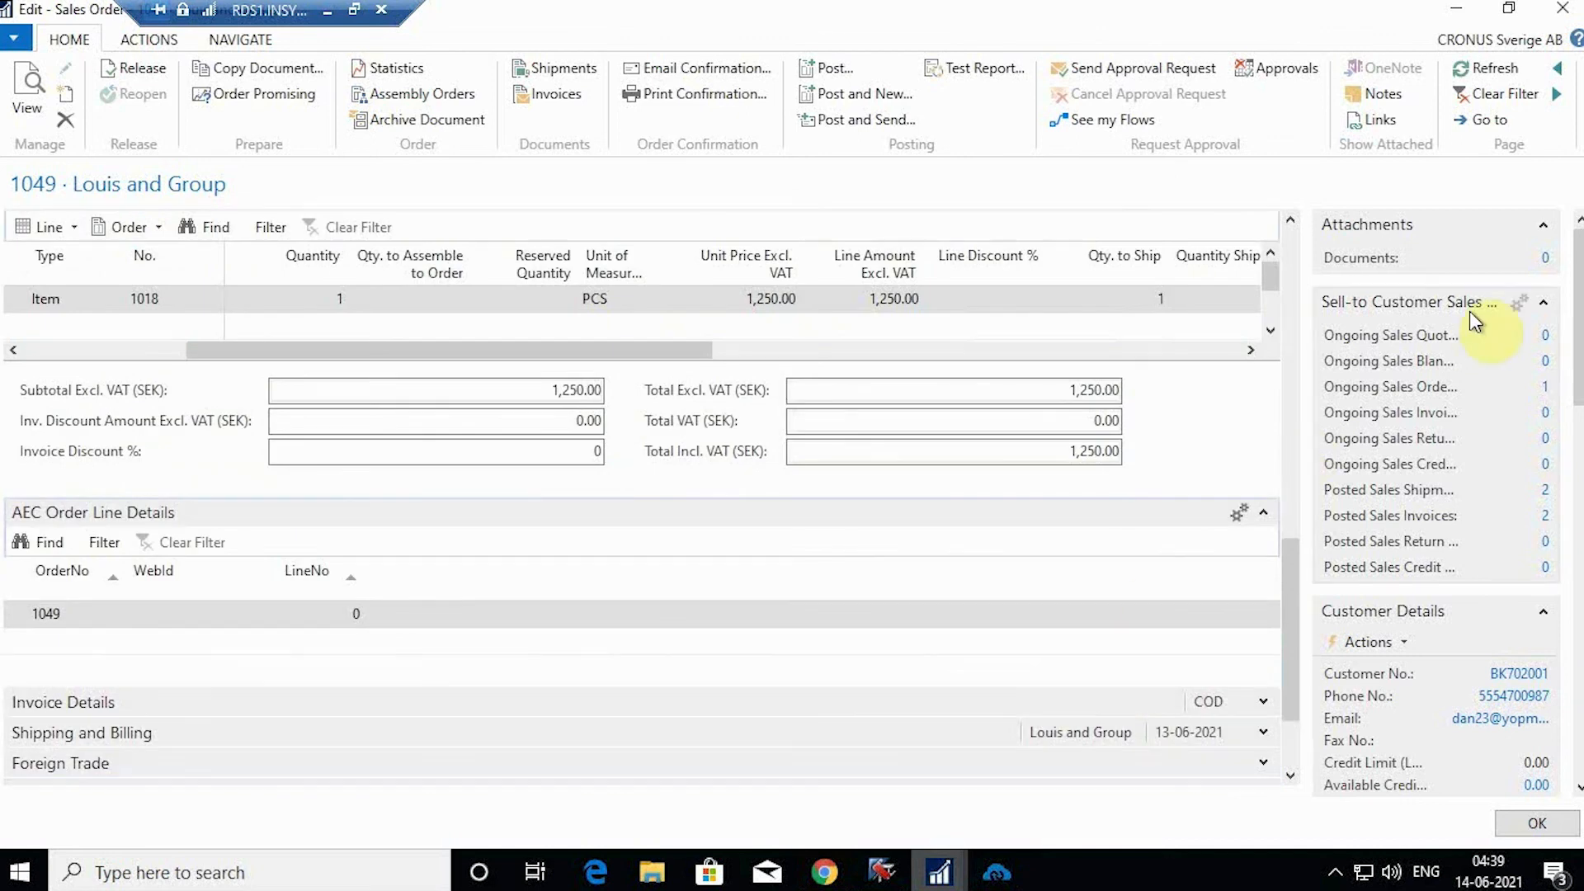
left_click(1533, 825)
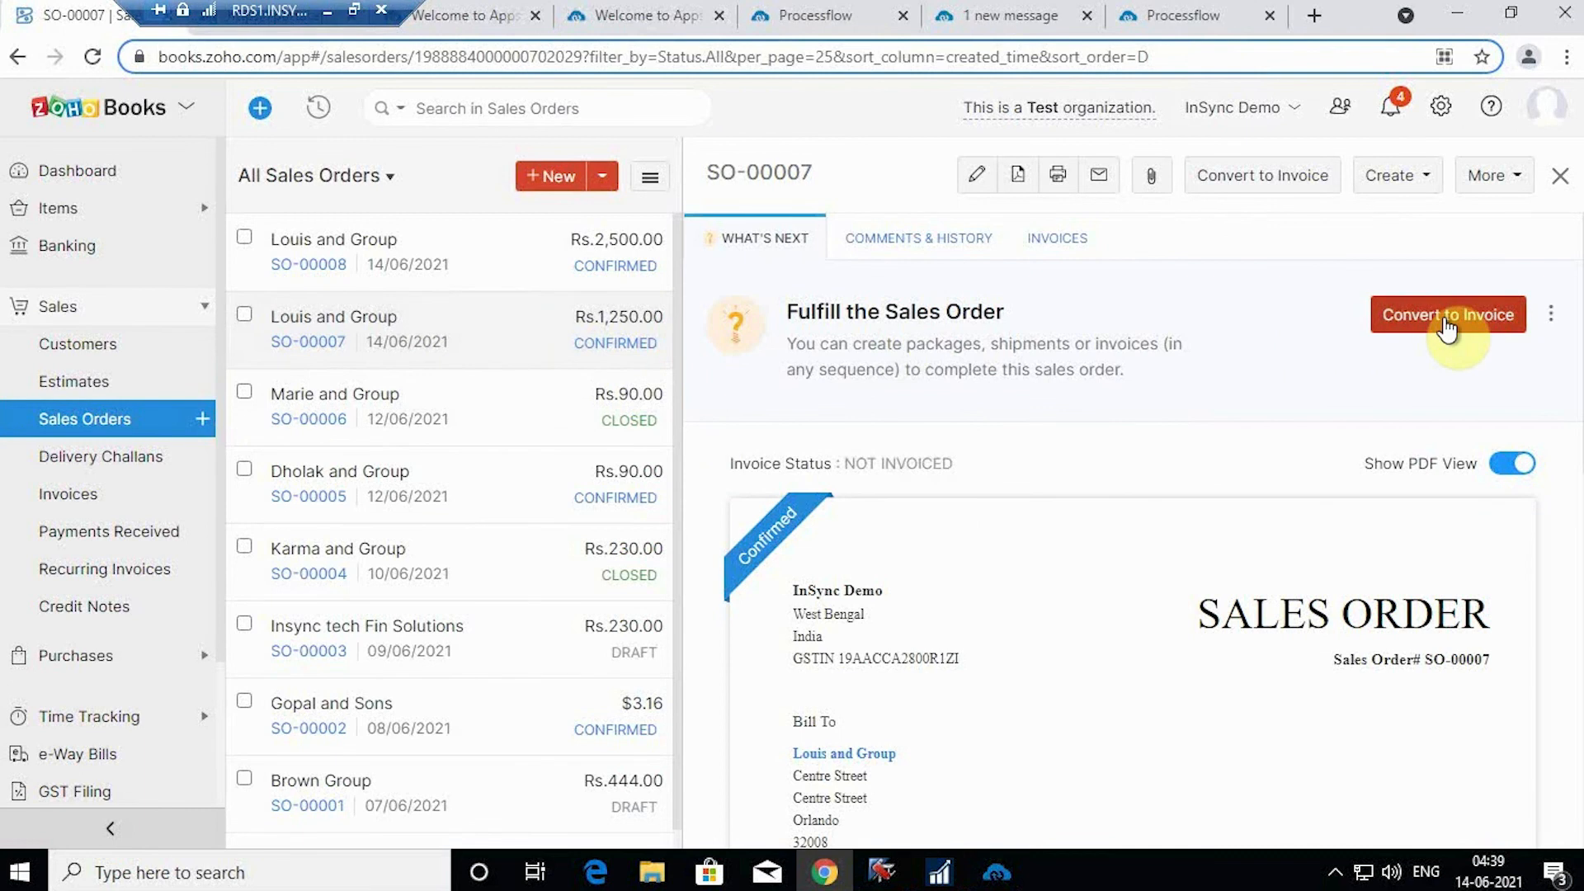
Step: Convert sales order SO-00007 into invoice INV-000003 and save it for sending
scroll(1403, 445, "down", 4)
scroll(1403, 443, "up", 4)
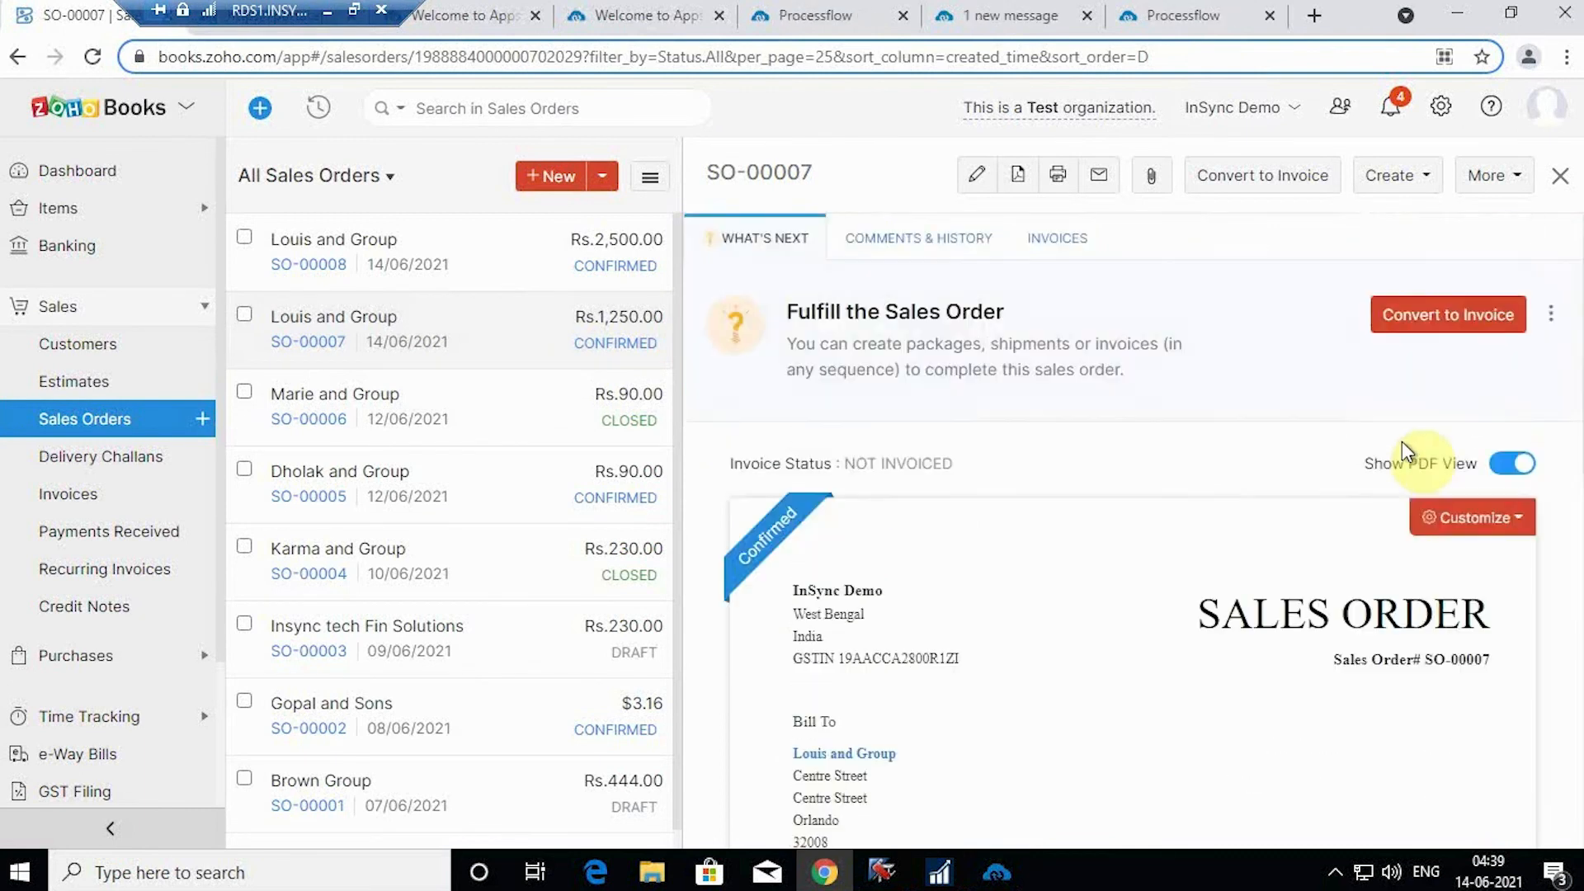
left_click(1437, 330)
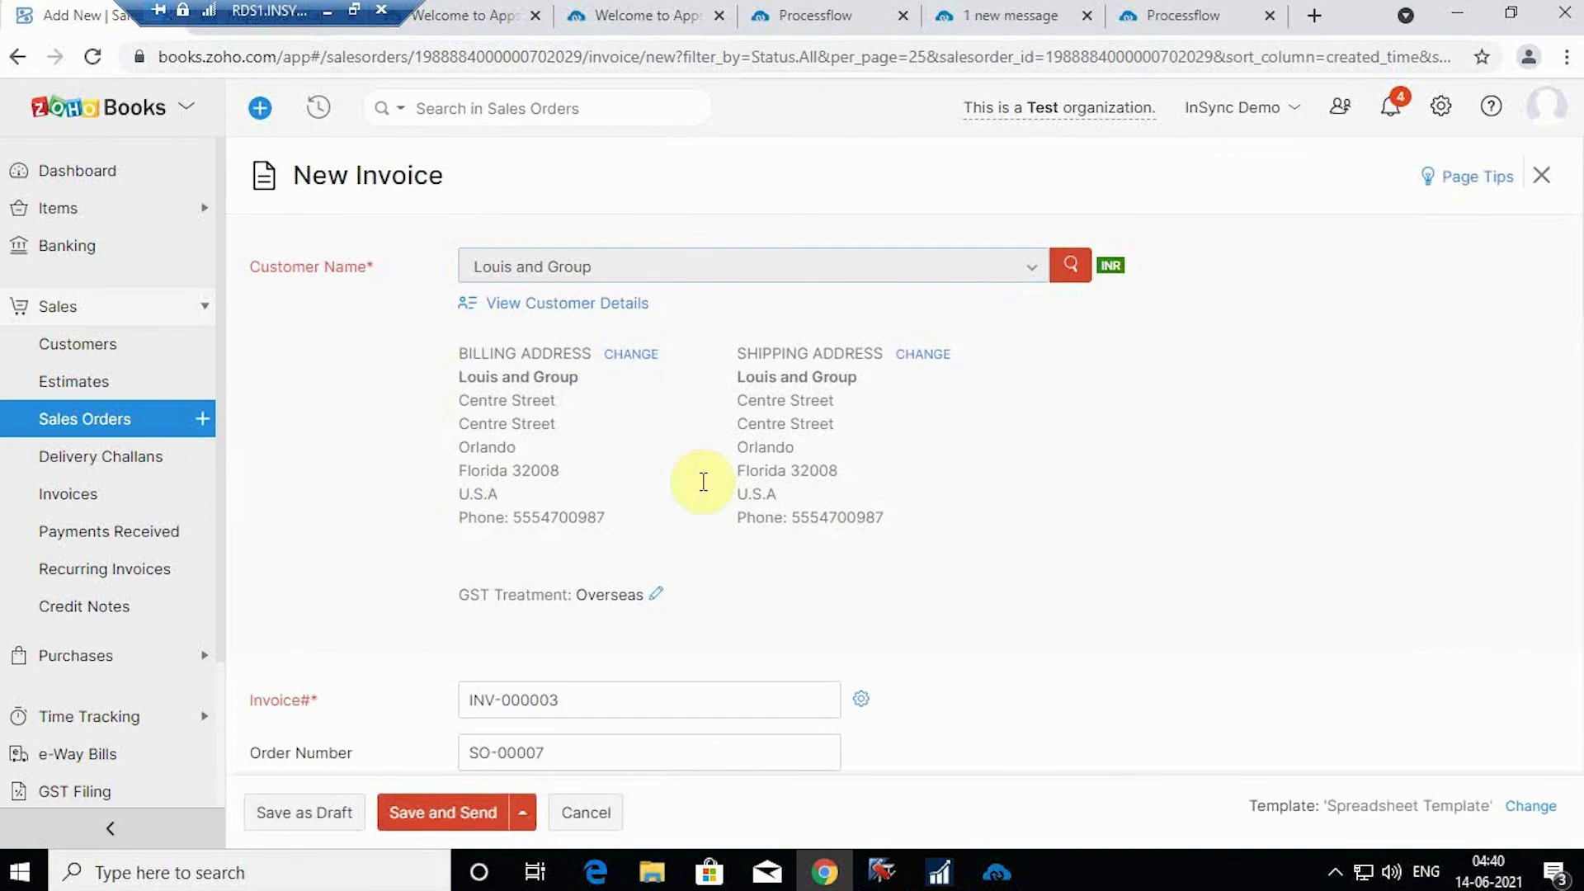
scroll(852, 520, "down", 4)
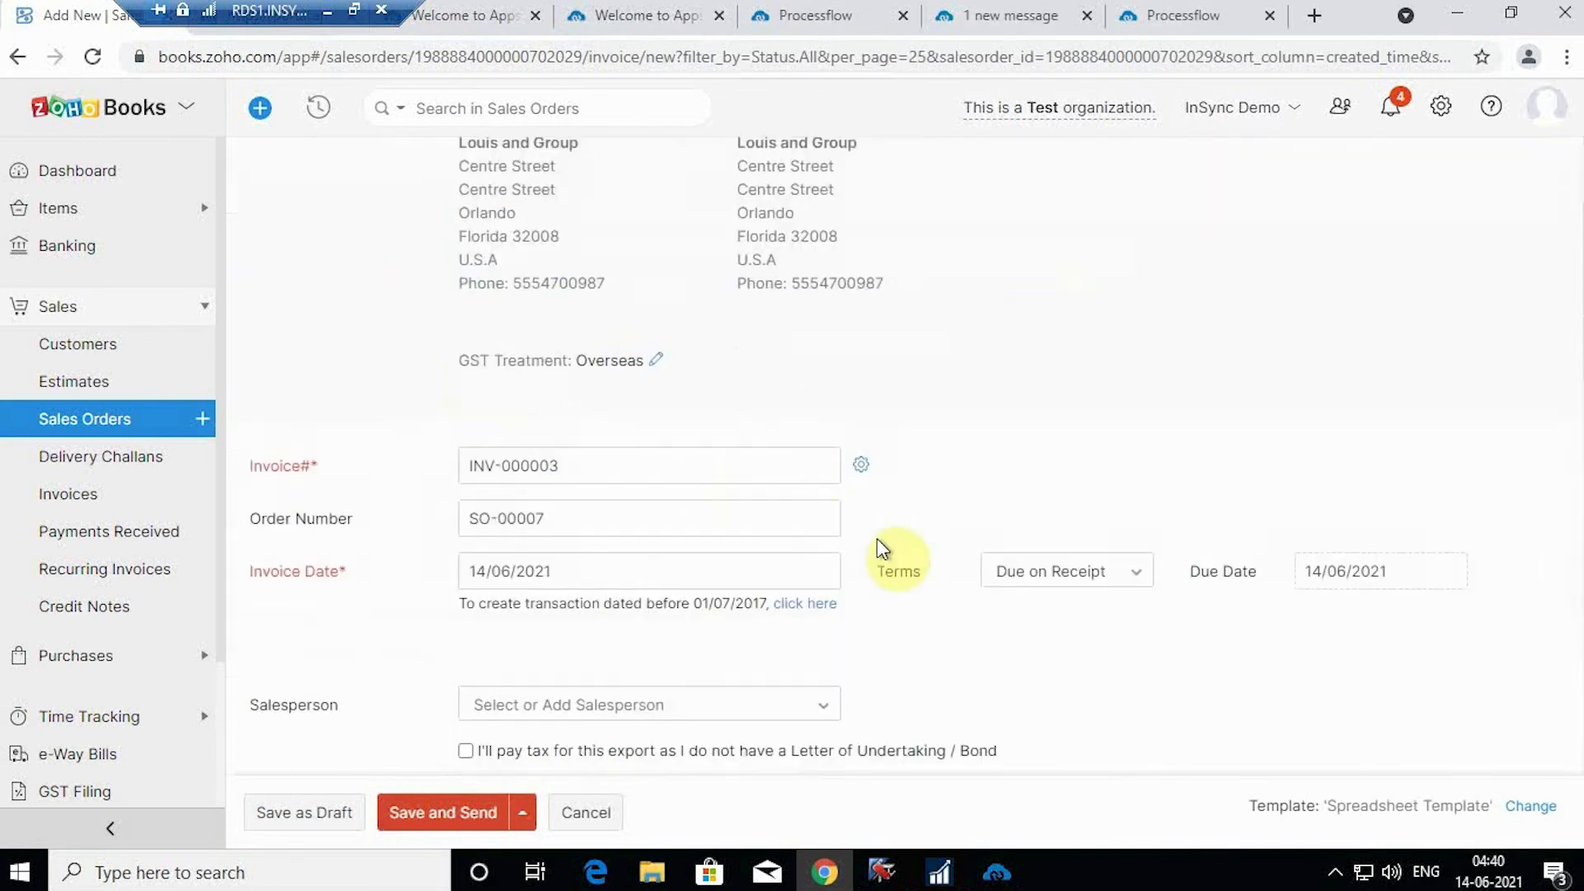
scroll(629, 686, "down", 4)
left_click(417, 810)
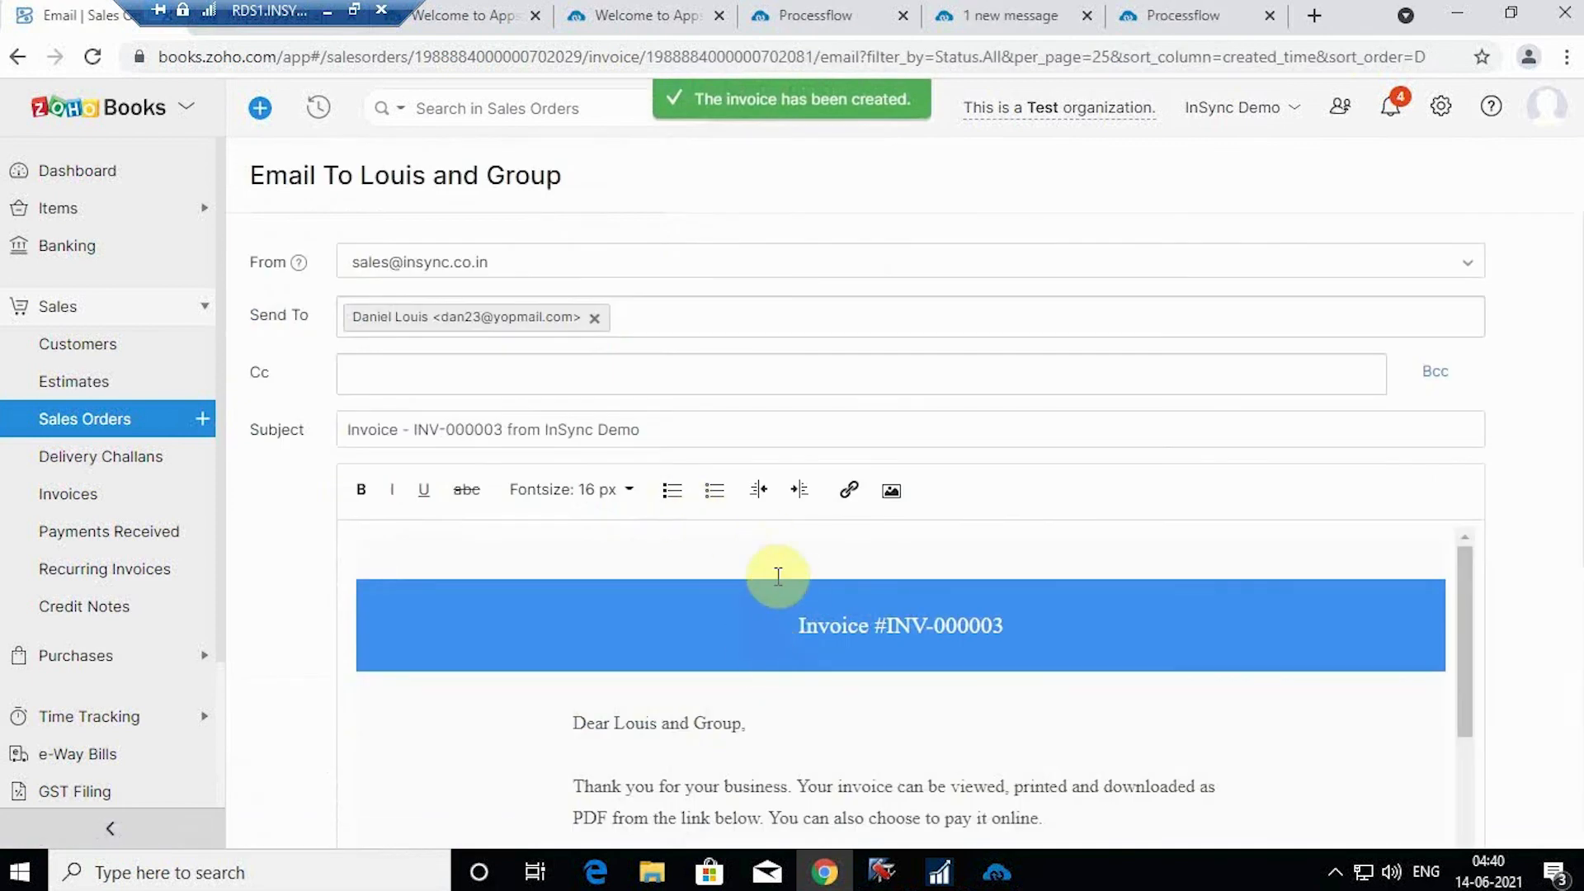
Step: Review the invoice email and send INV-000003 to the customer
scroll(779, 578, "down", 5)
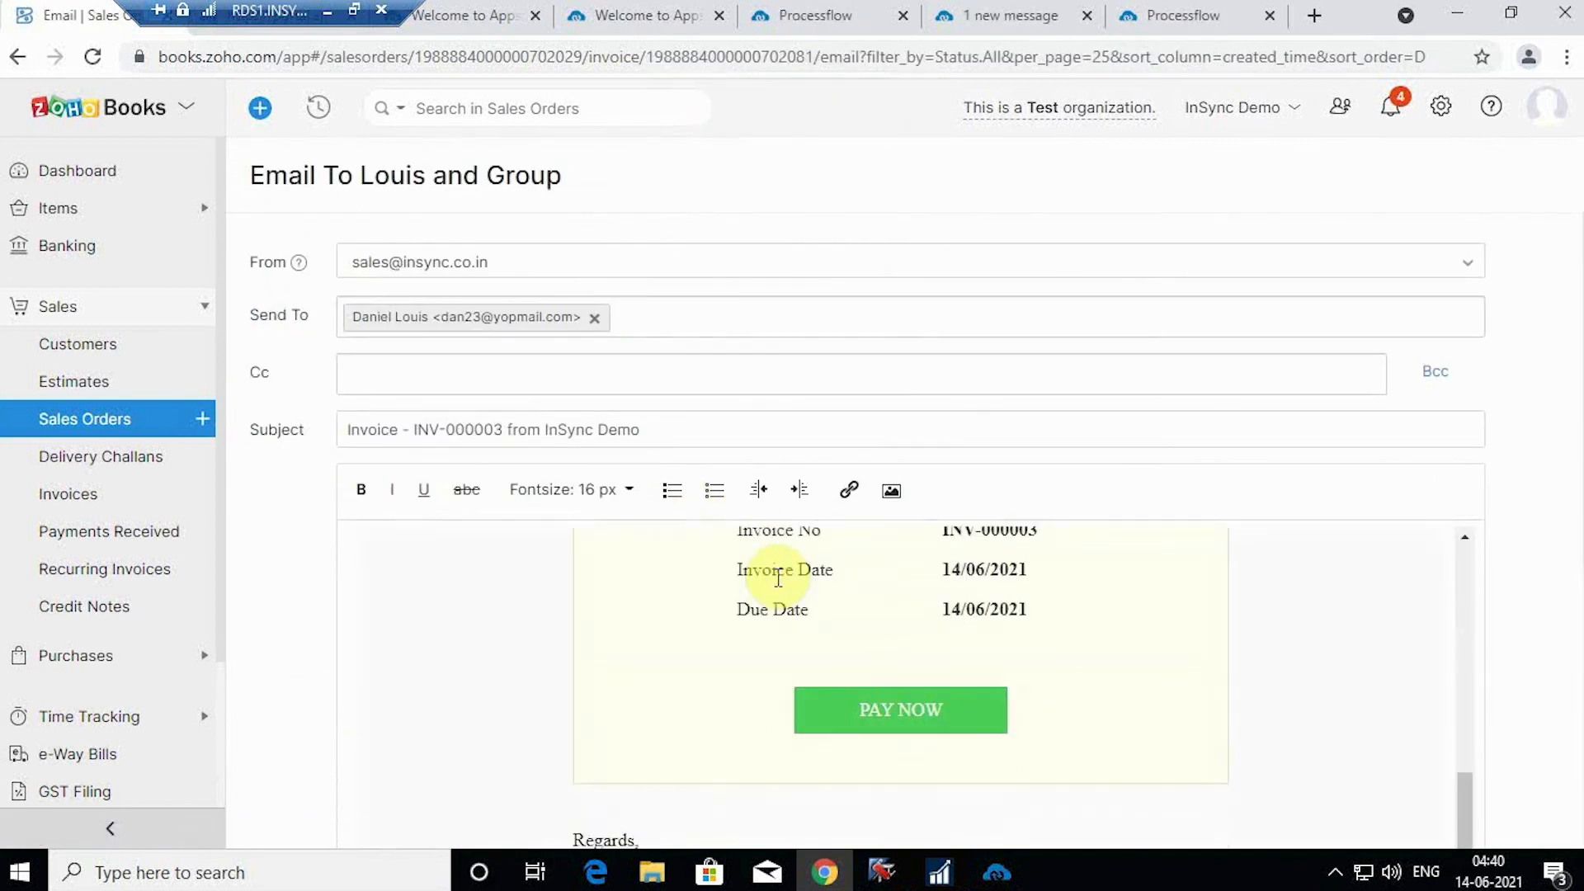
scroll(778, 578, "up", 3)
scroll(778, 578, "down", 3)
scroll(849, 630, "down", 3)
scroll(858, 625, "up", 4)
scroll(877, 626, "up", 2)
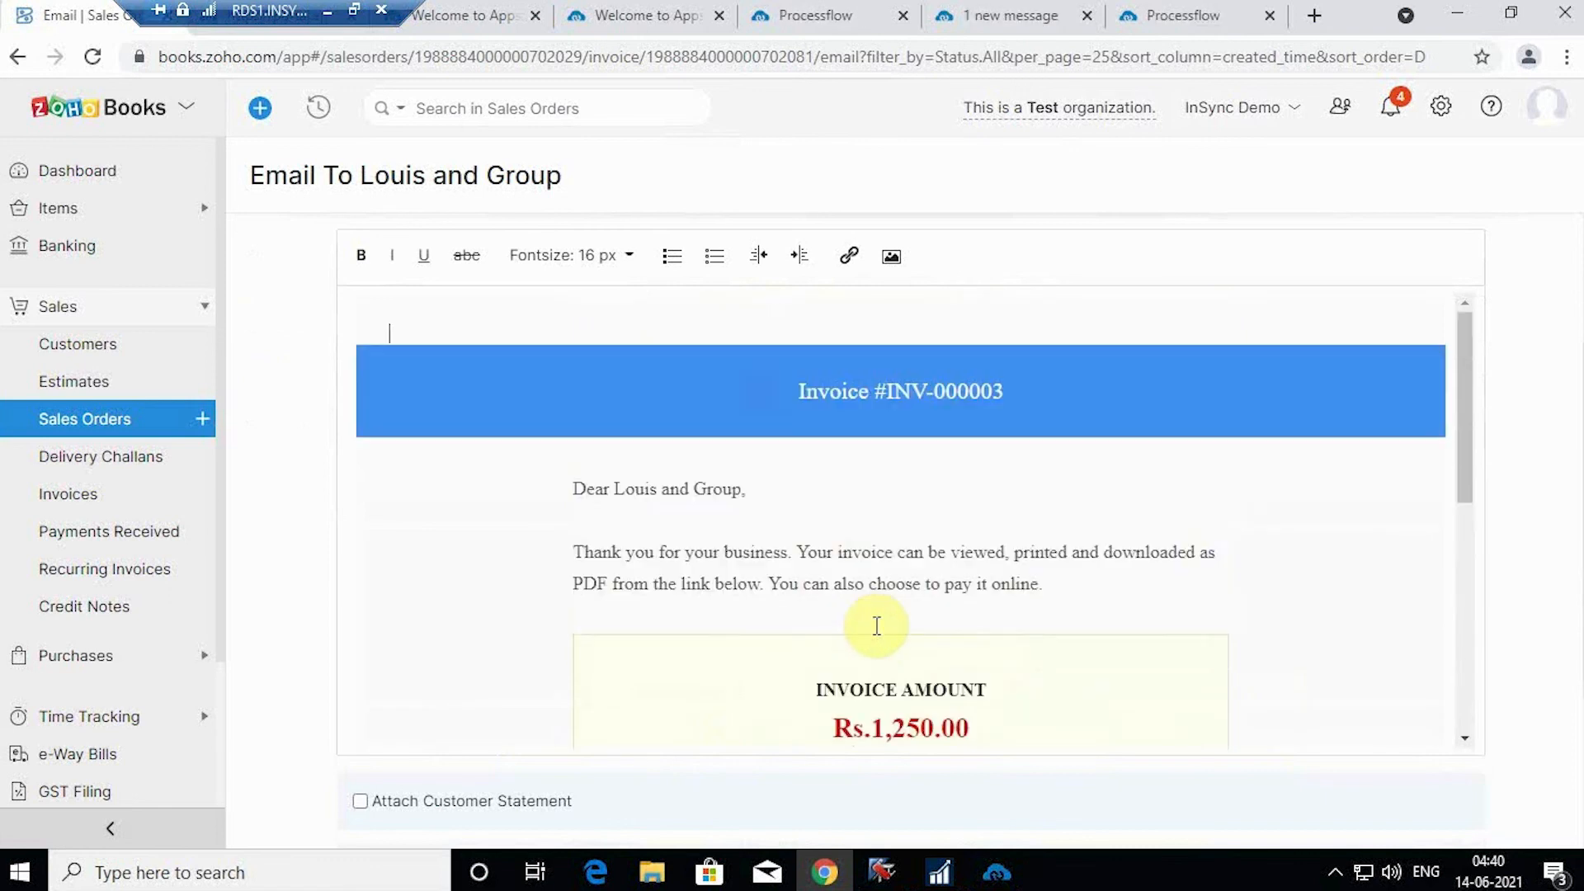
scroll(877, 626, "down", 7)
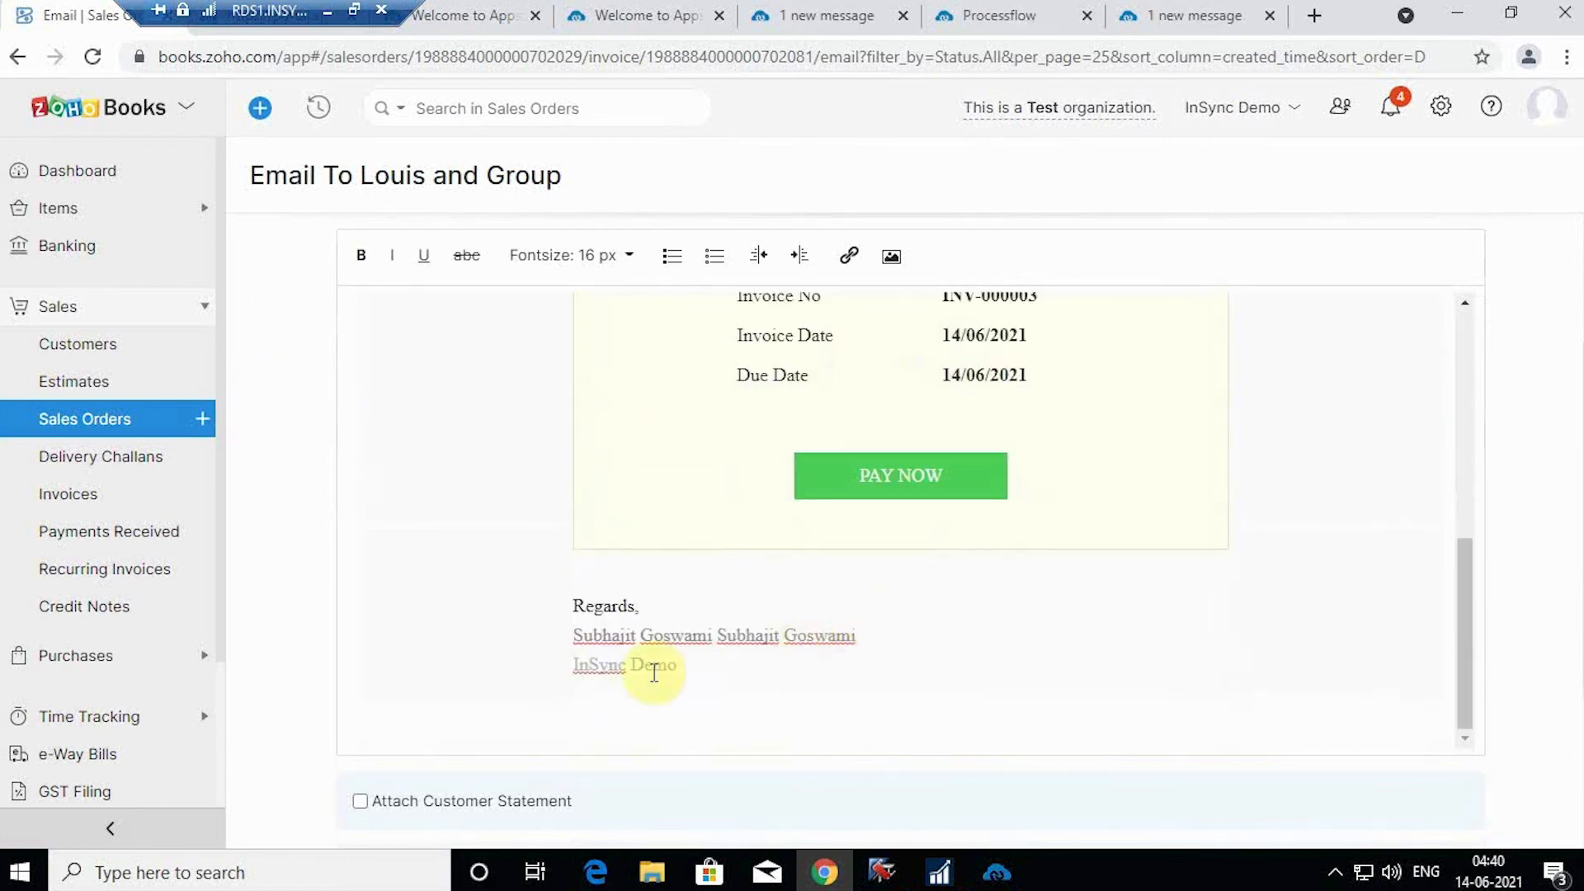
scroll(863, 651, "up", 9)
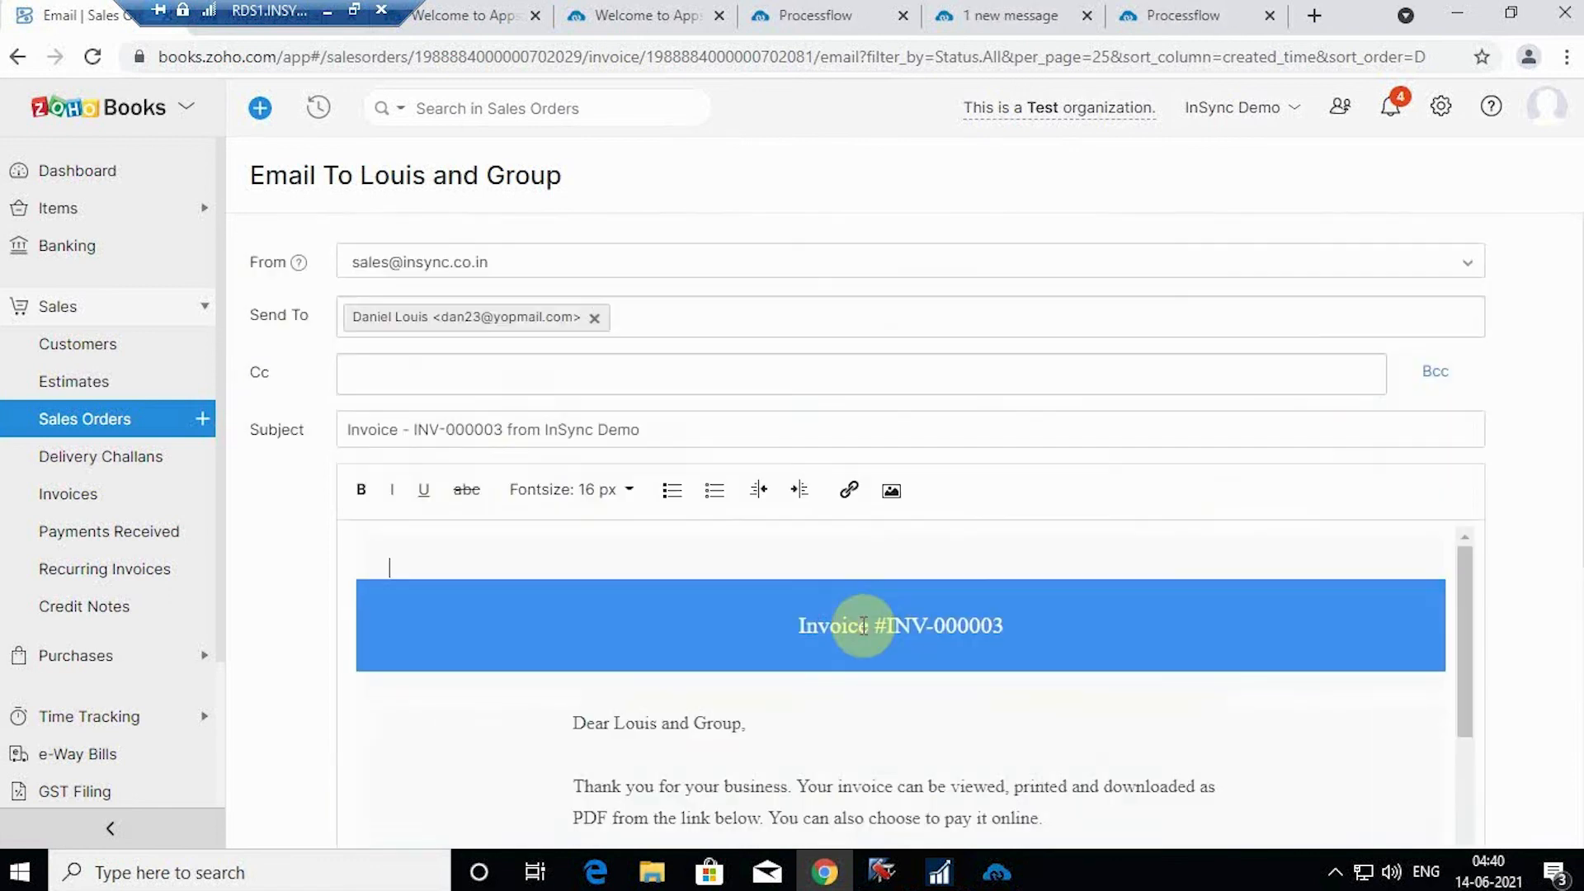
scroll(644, 608, "down", 10)
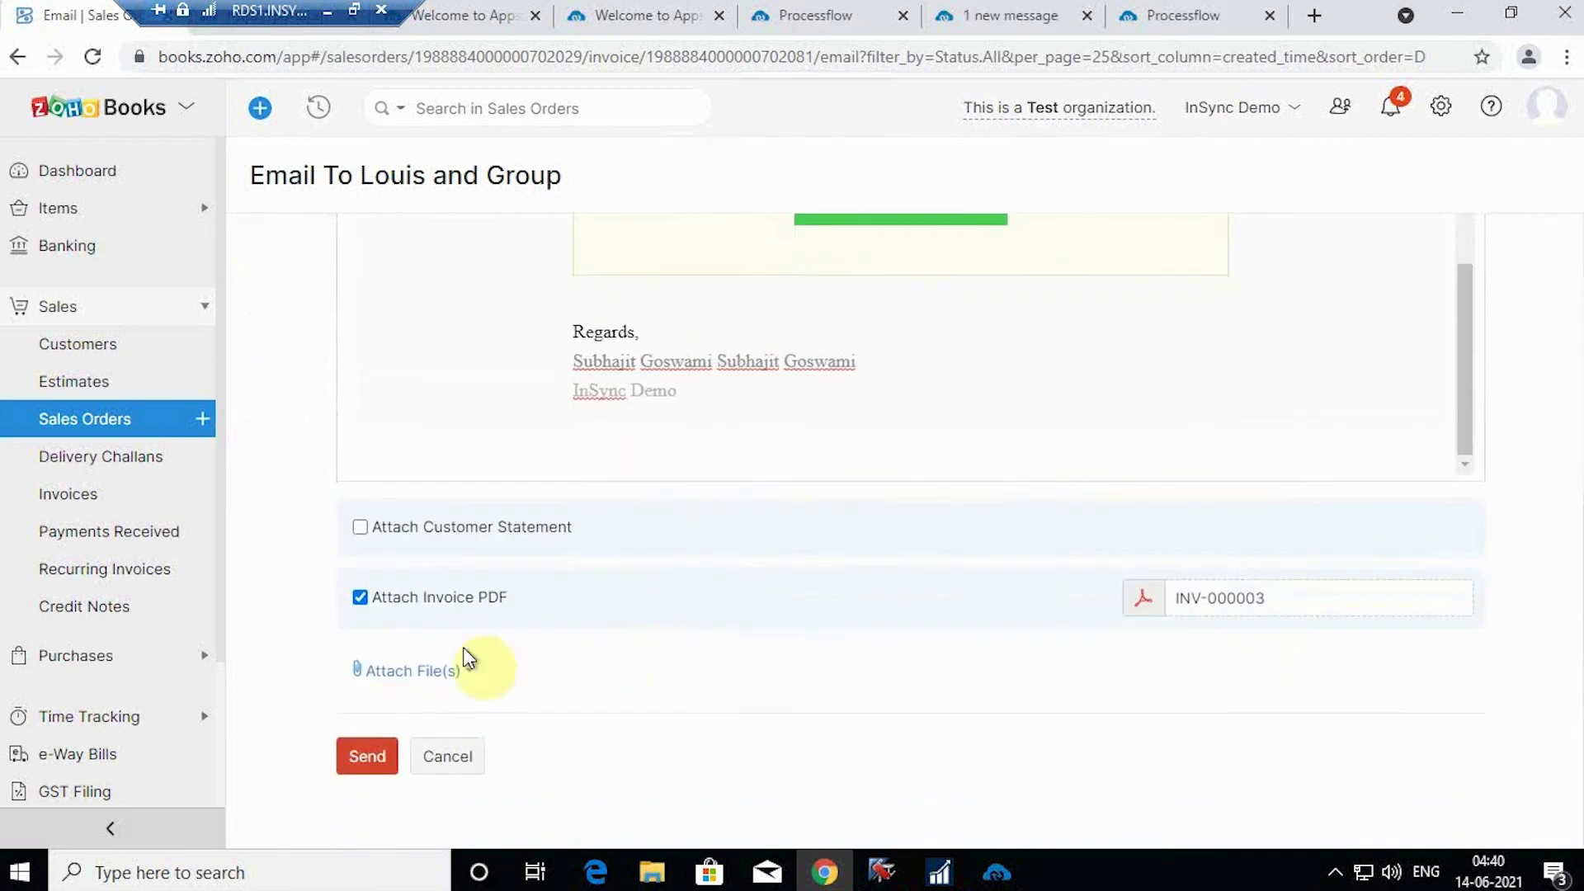
left_click(369, 758)
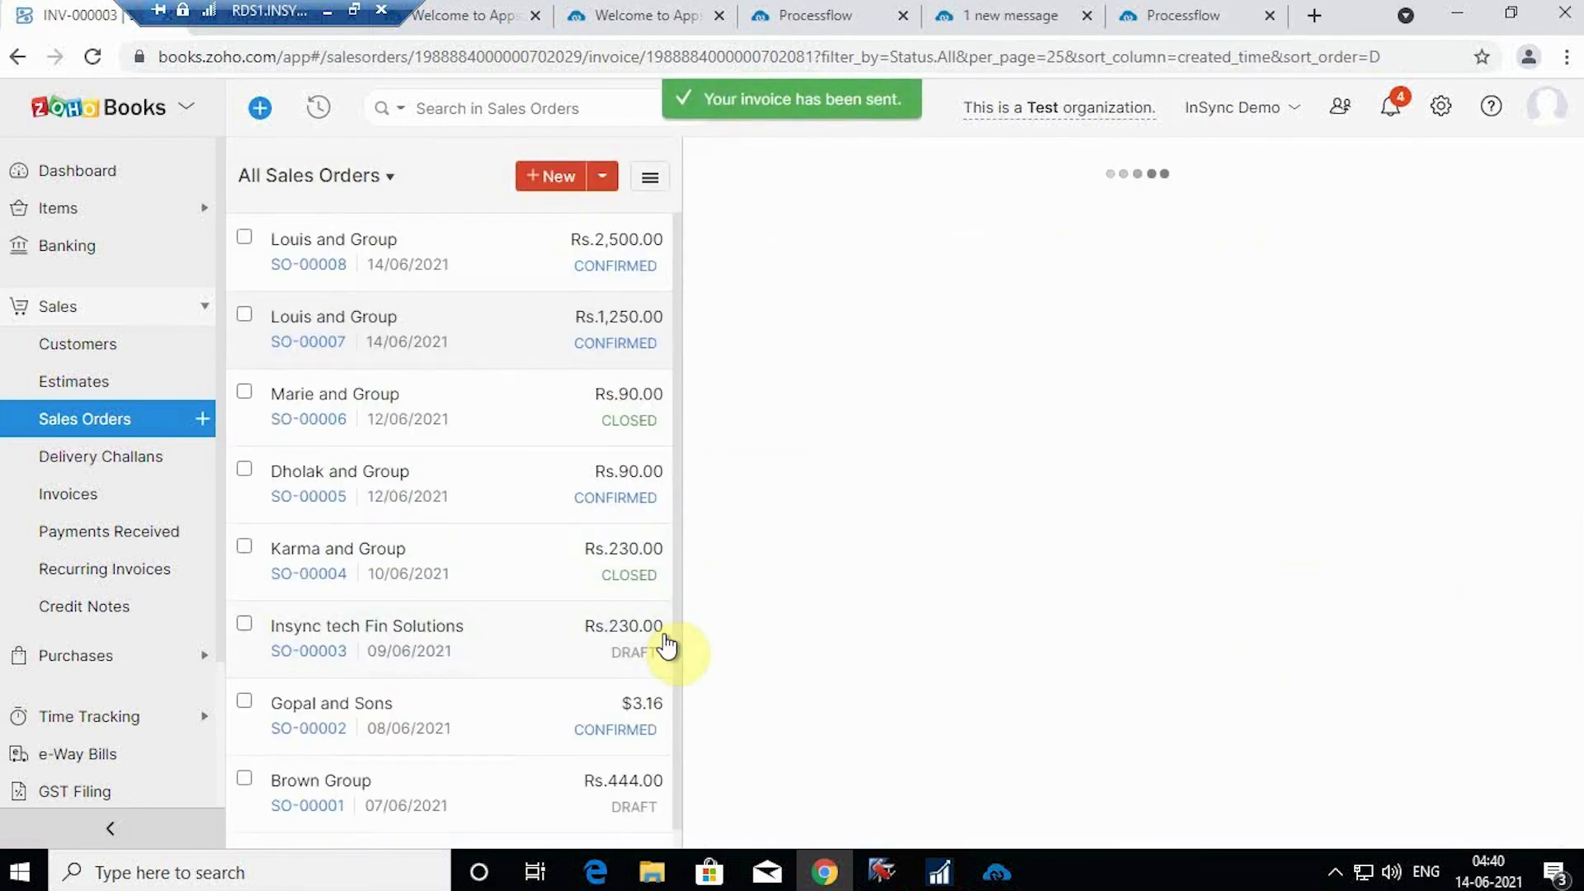
scroll(1089, 545, "down", 7)
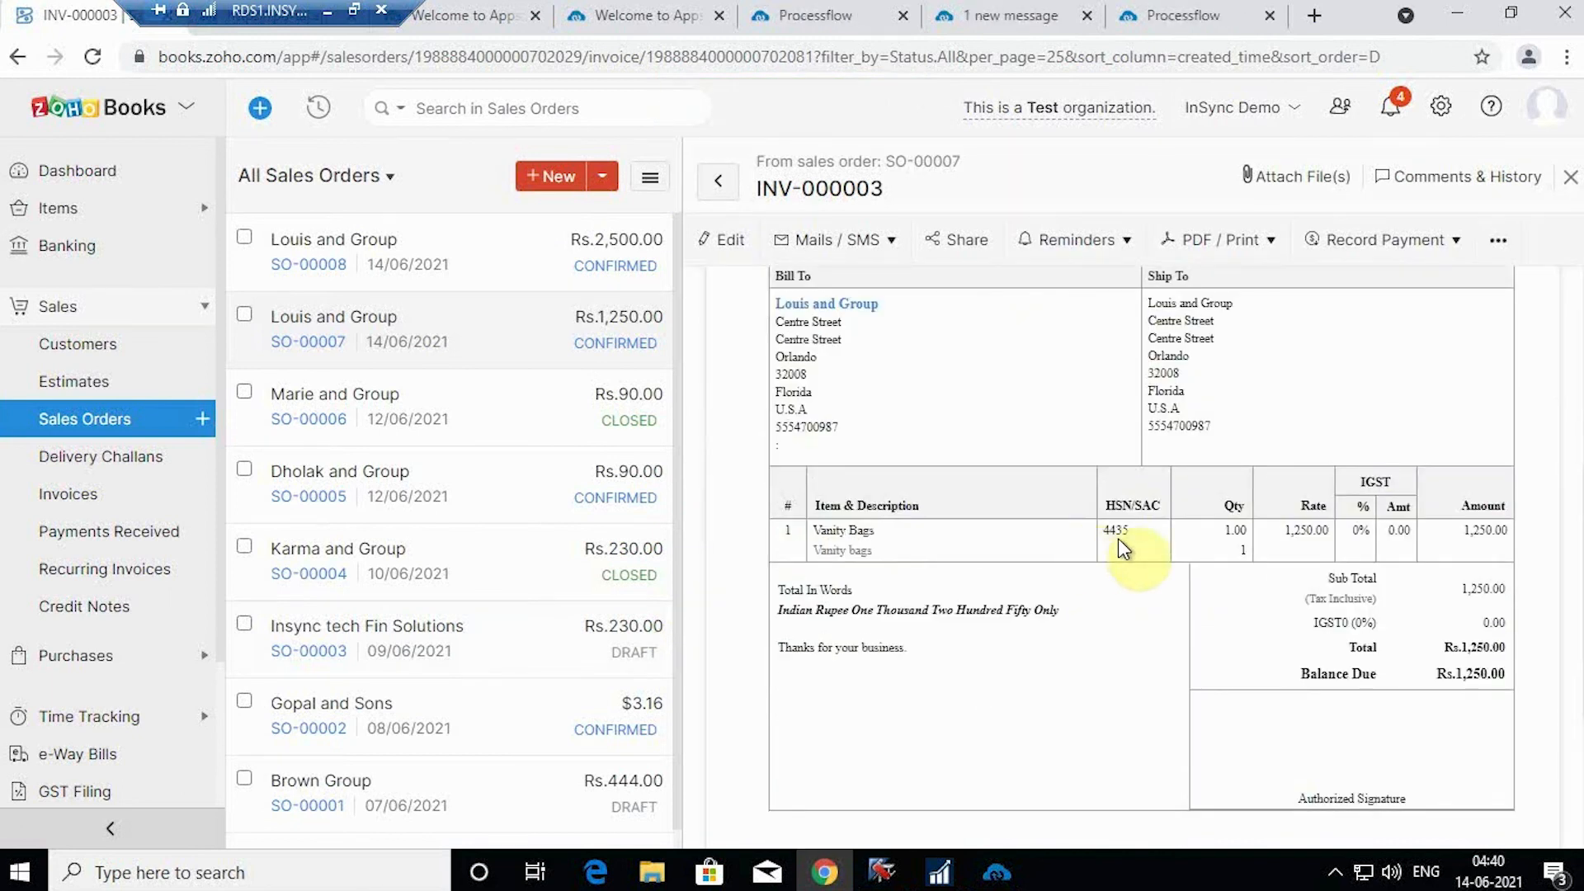
scroll(1117, 544, "up", 6)
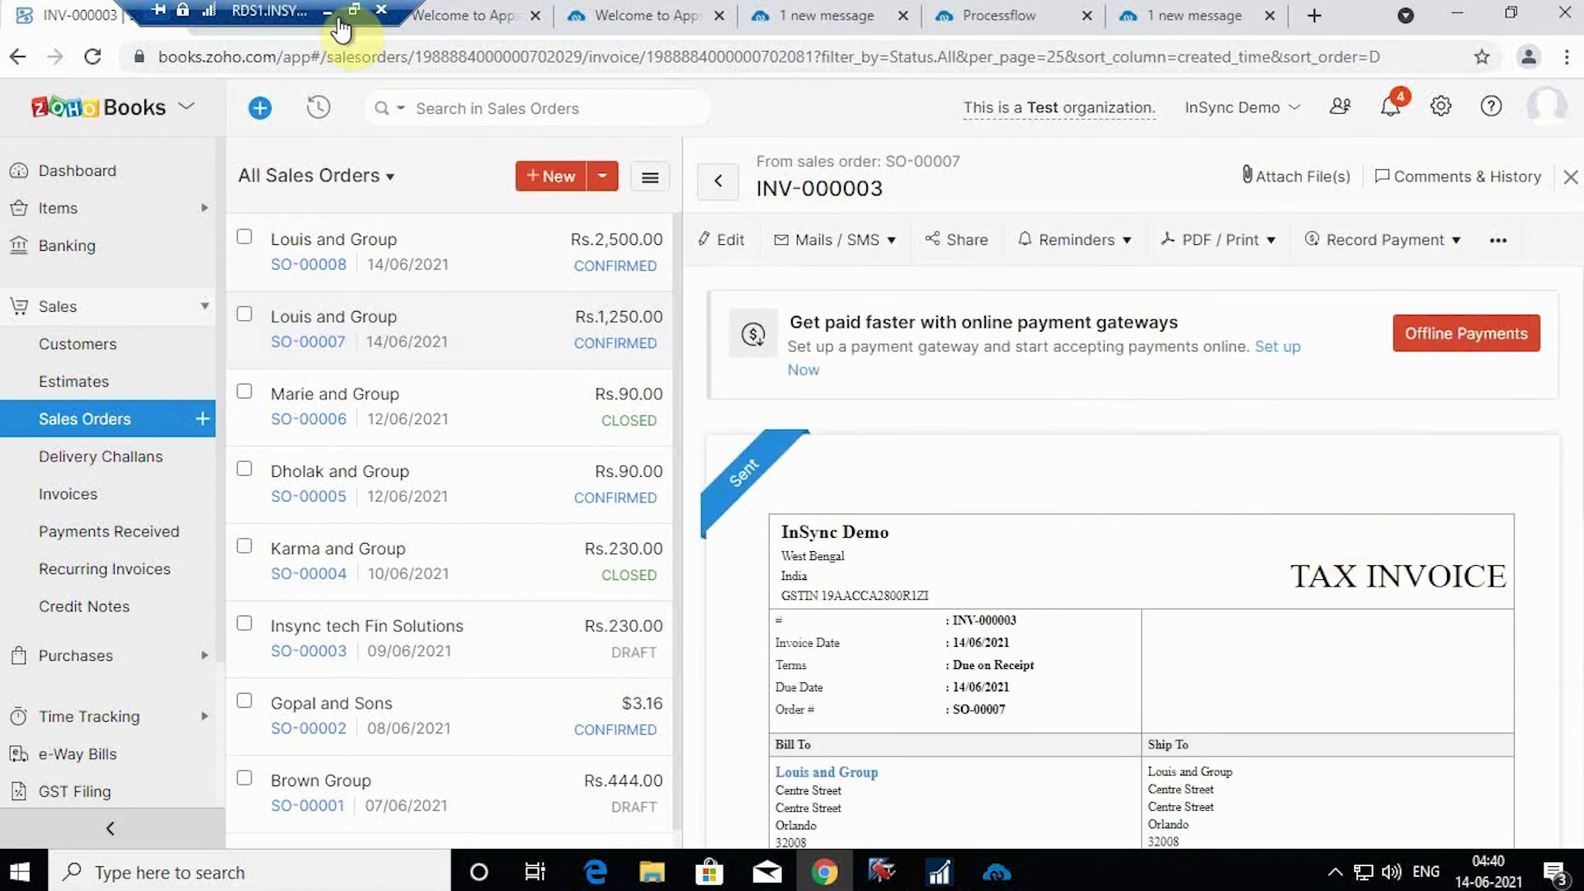
left_click(1159, 10)
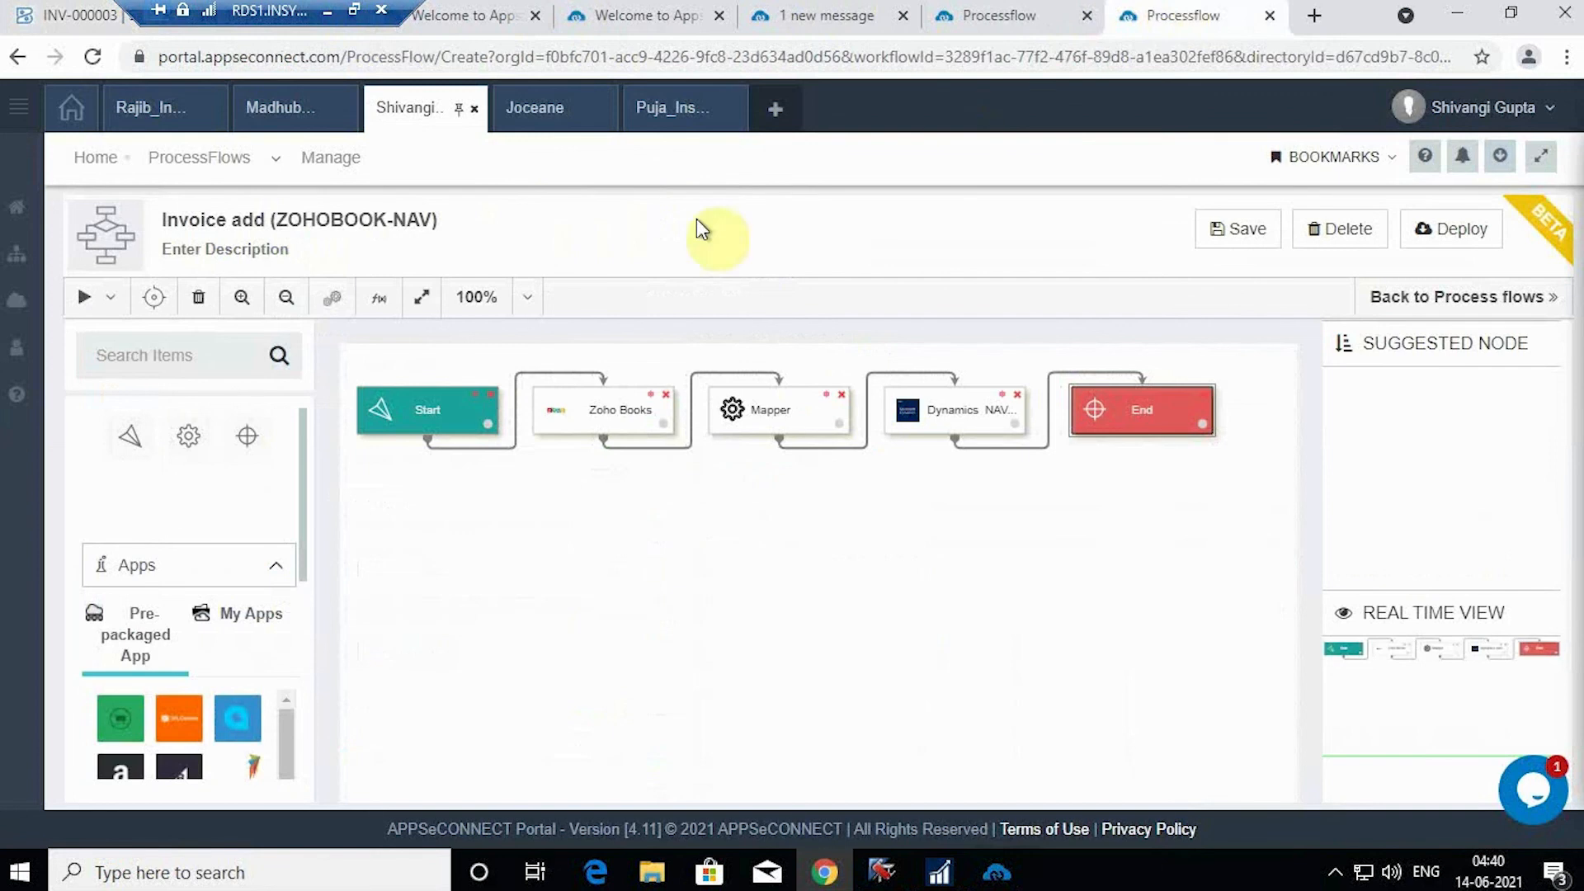
Step: Execute the Invoice add (ZOHOBOOK-NAV) flow and let it run through Post invoices to End
left_click(114, 310)
left_click(116, 346)
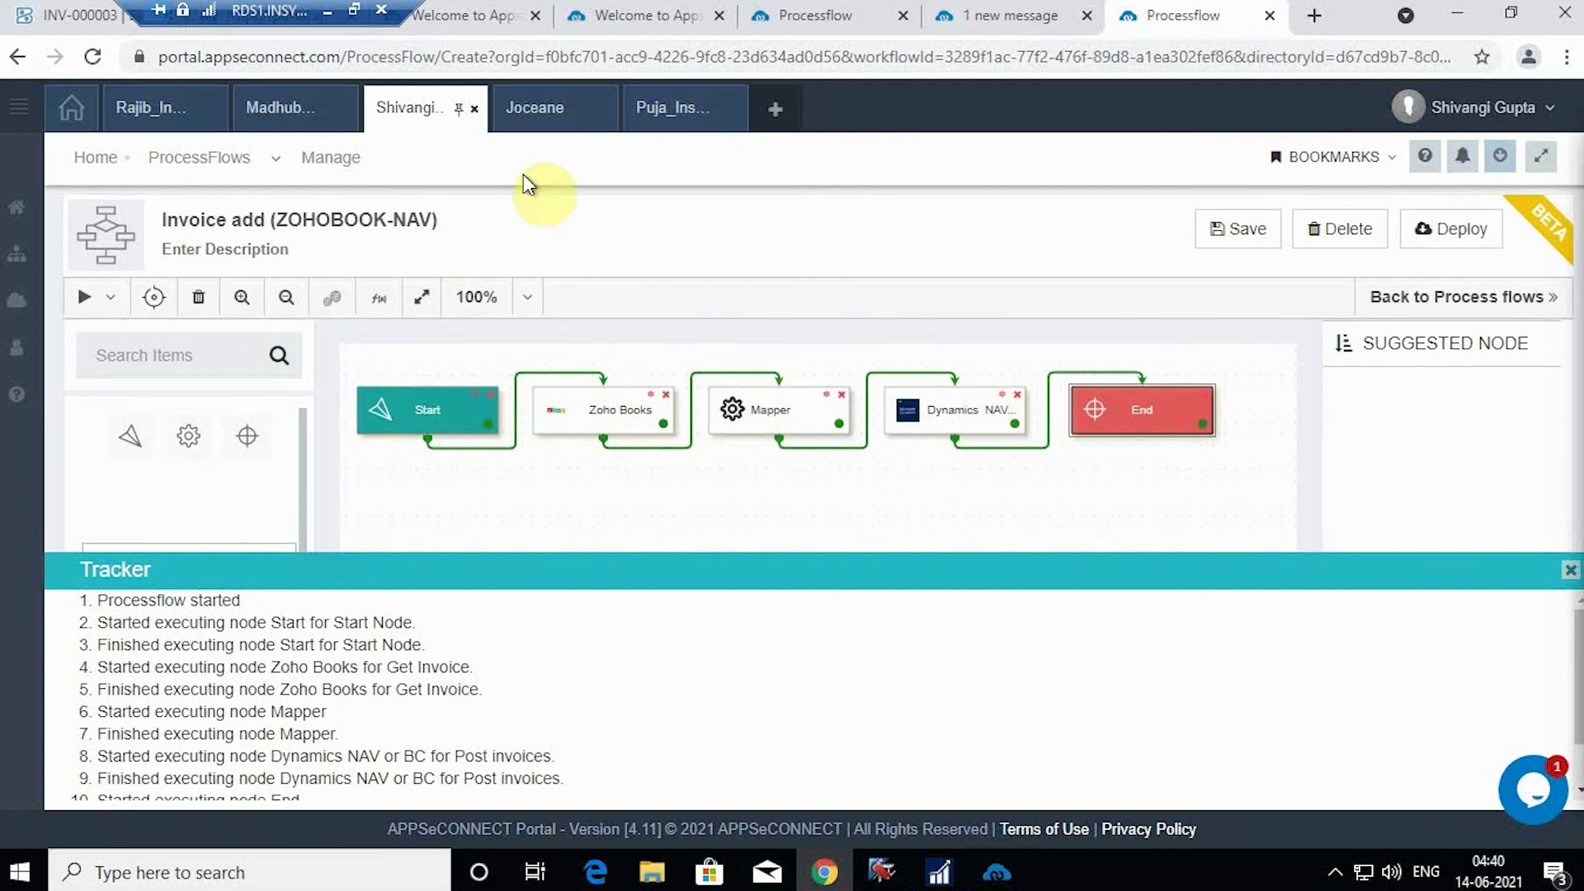
left_click(940, 873)
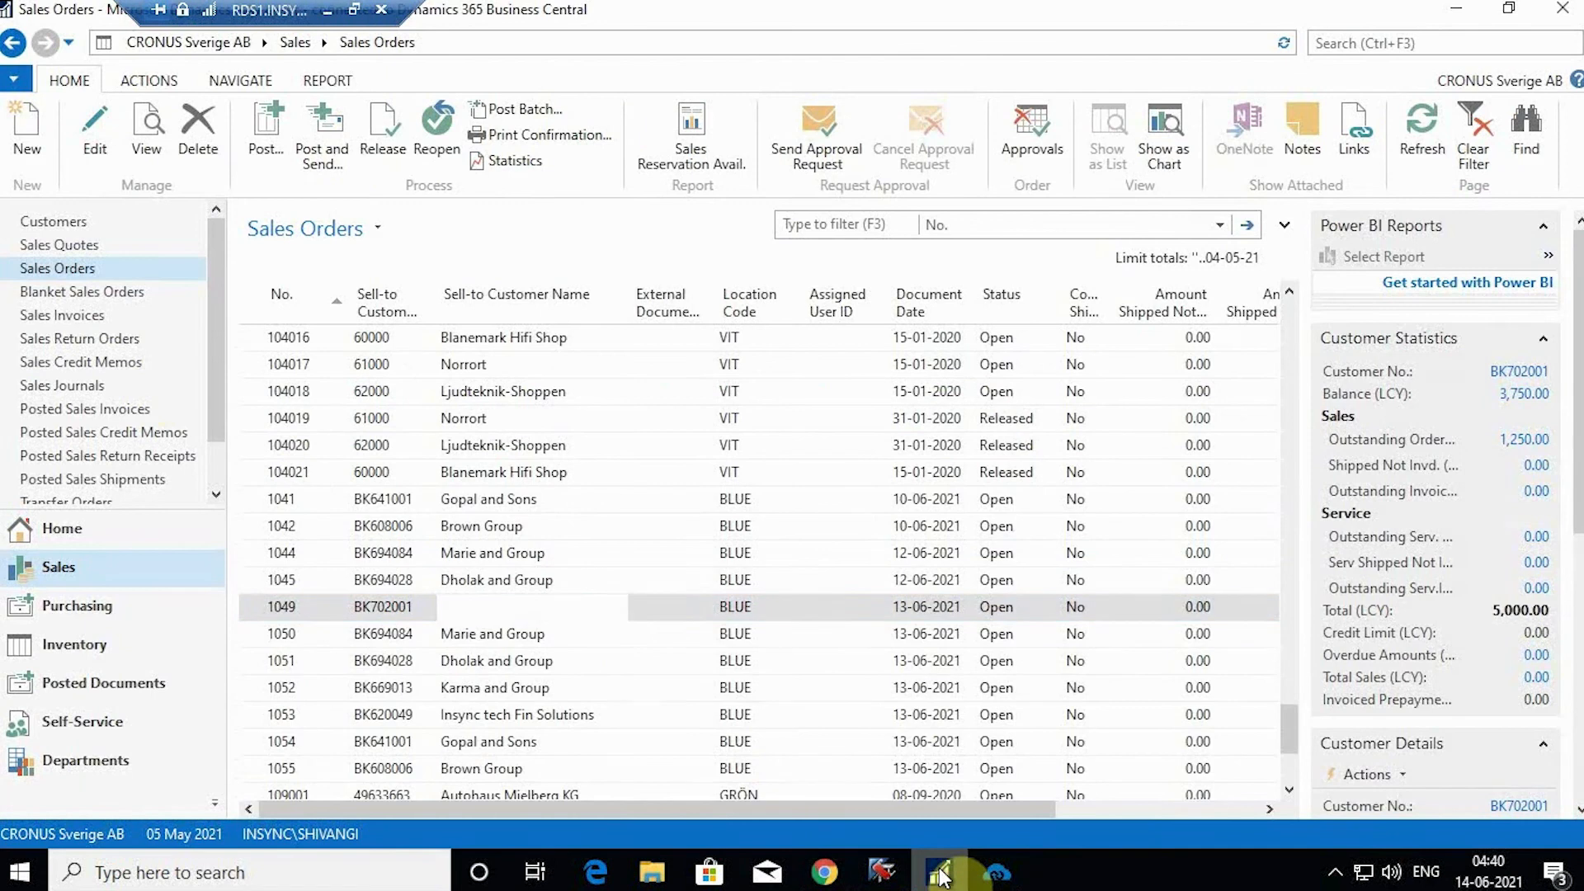
Step: Open sales invoice 1056 from Sales Invoices and review its Vanity Bags line totalling 1,250.00
left_click(92, 316)
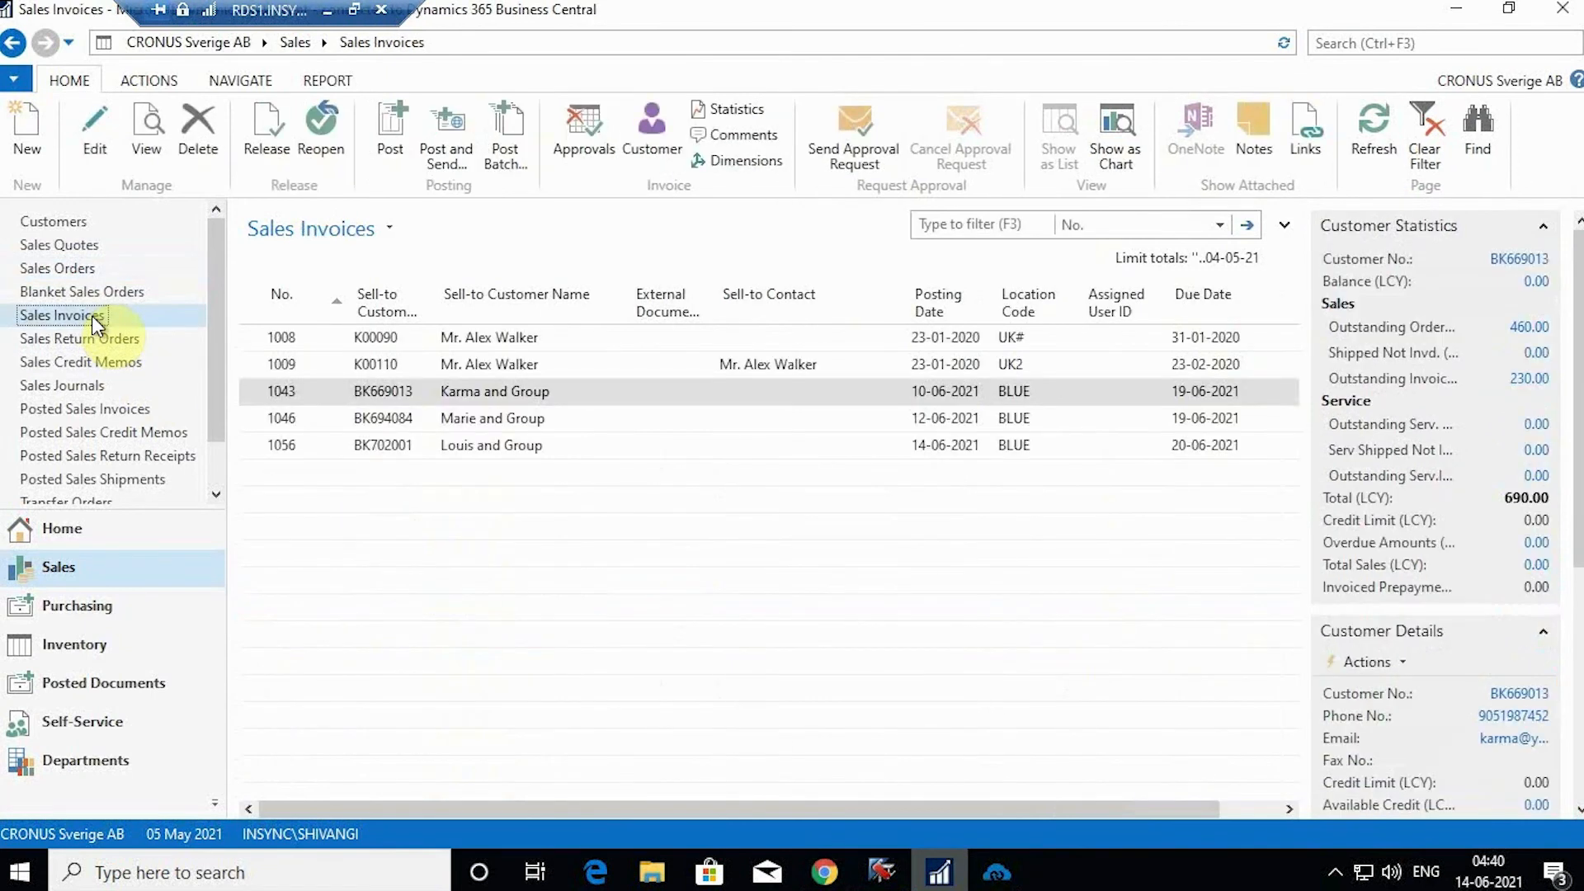
left_click(577, 450)
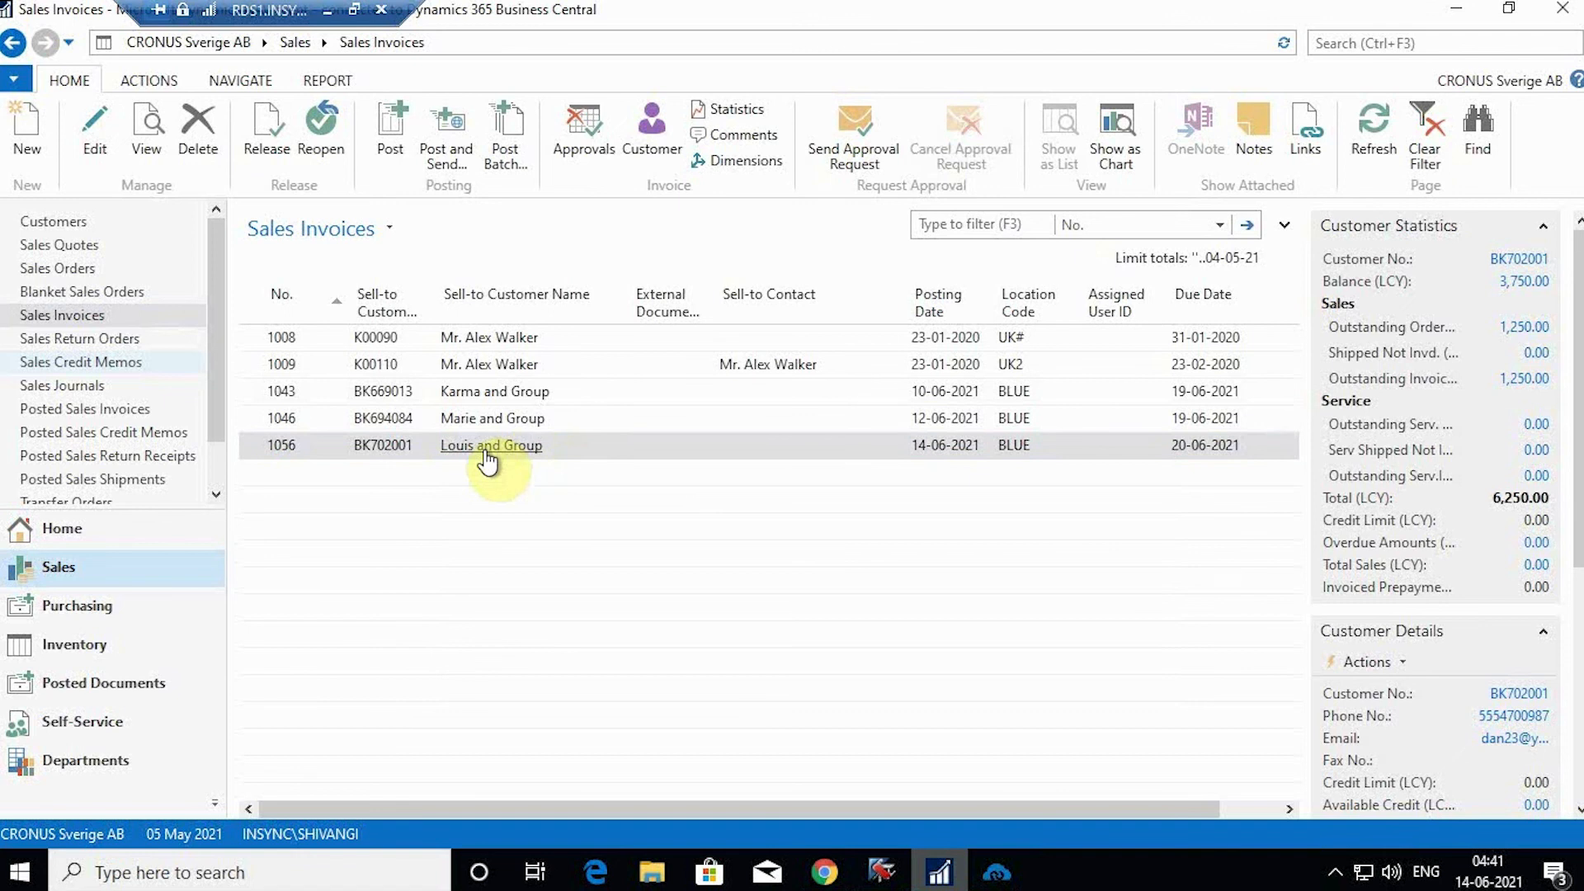
left_click(488, 459)
left_click(559, 453)
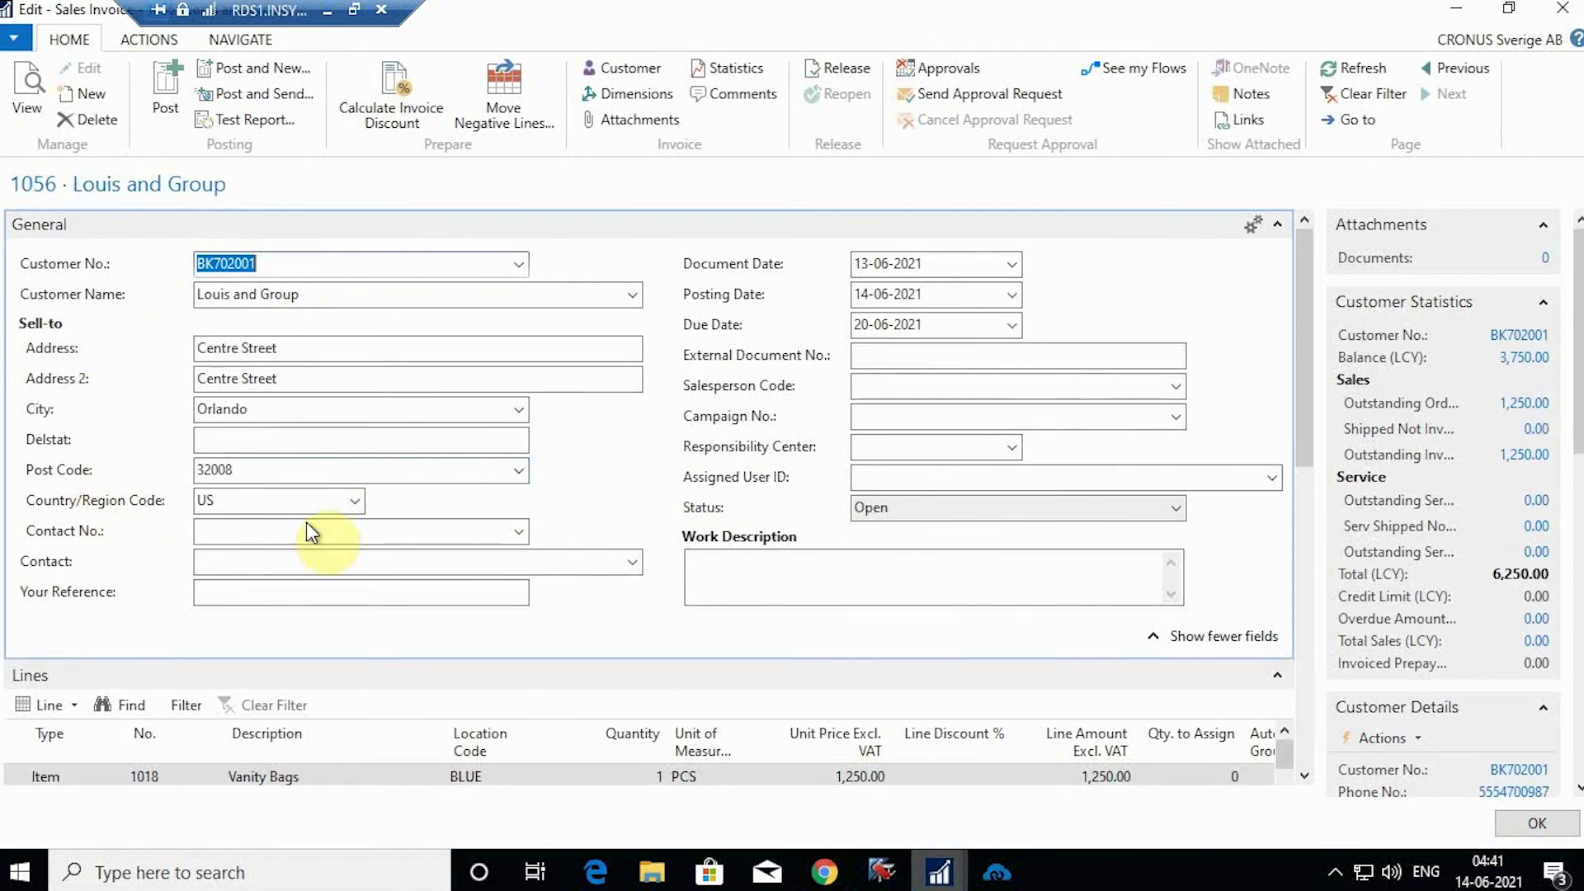
scroll(724, 538, "down", 3)
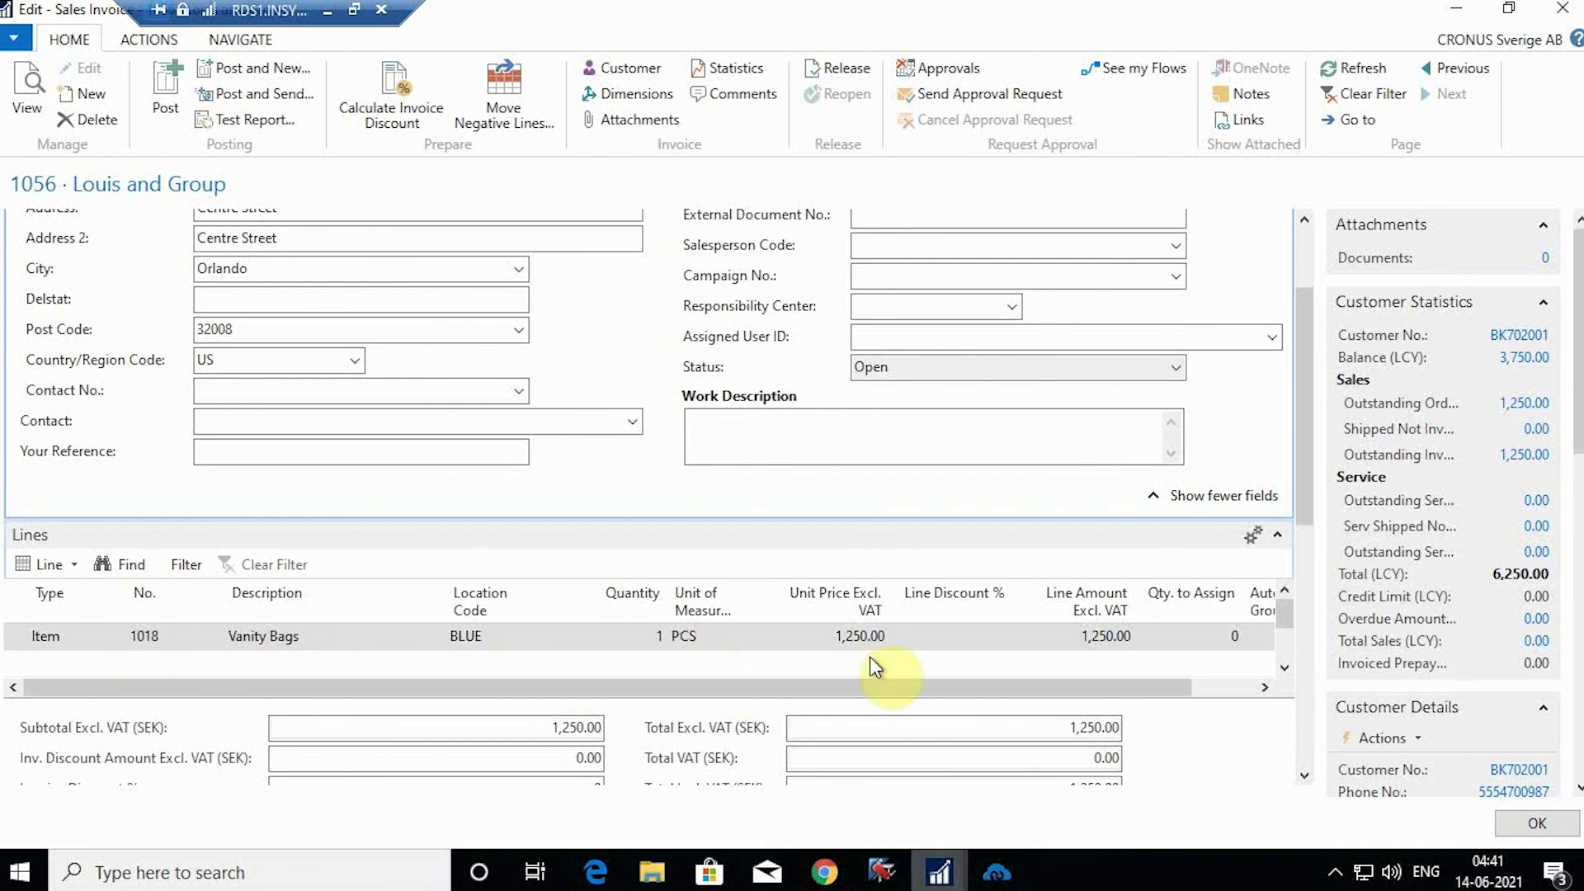
scroll(870, 657, "down", 2)
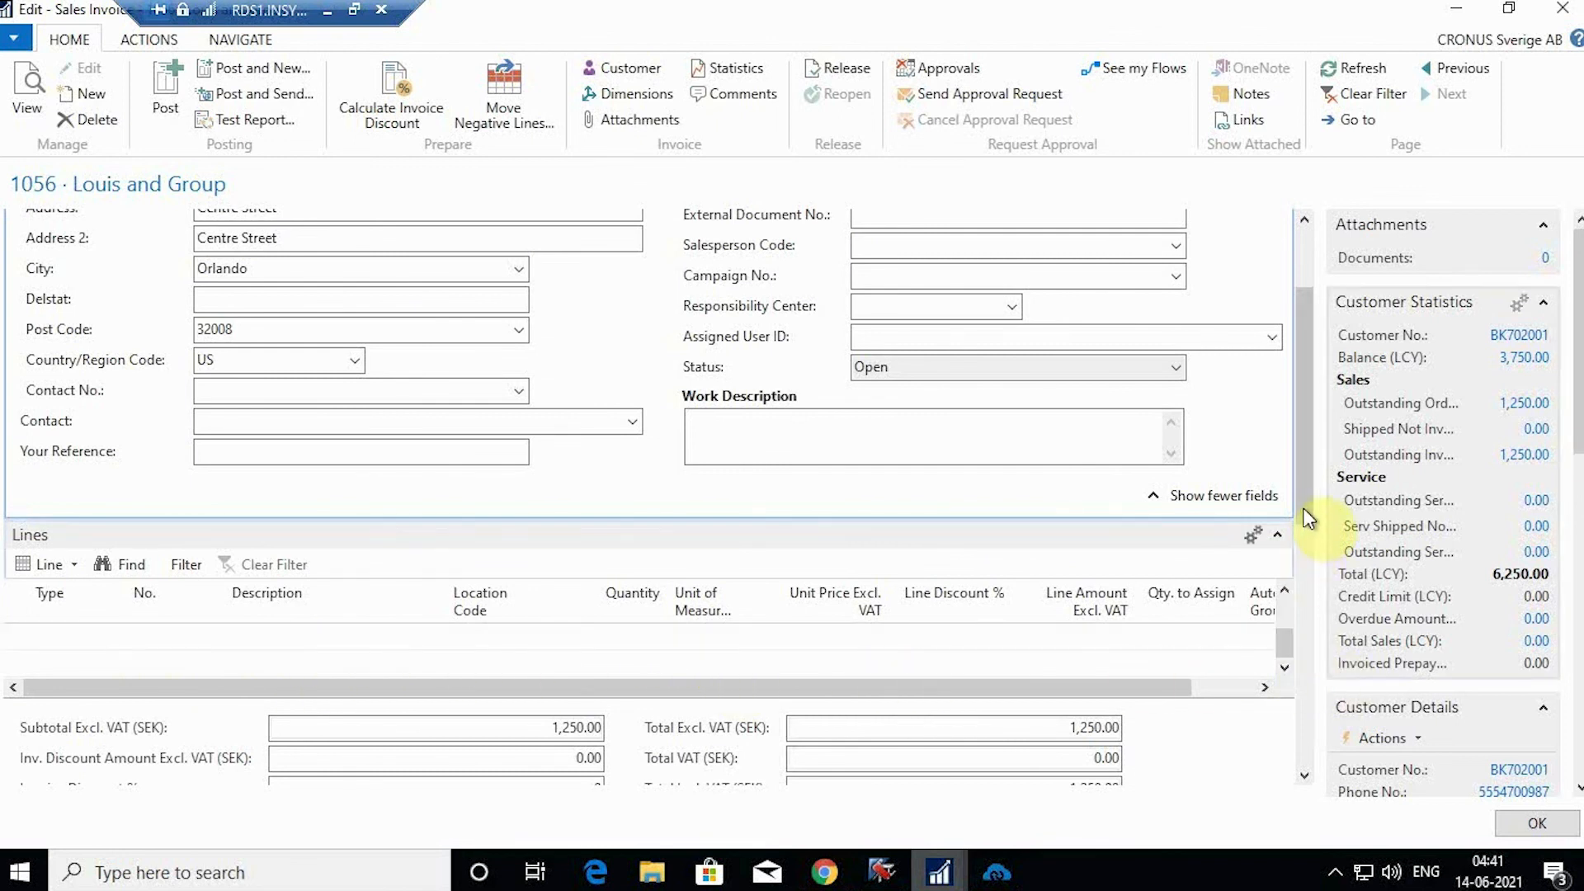
left_click_drag(1306, 528, 1308, 322)
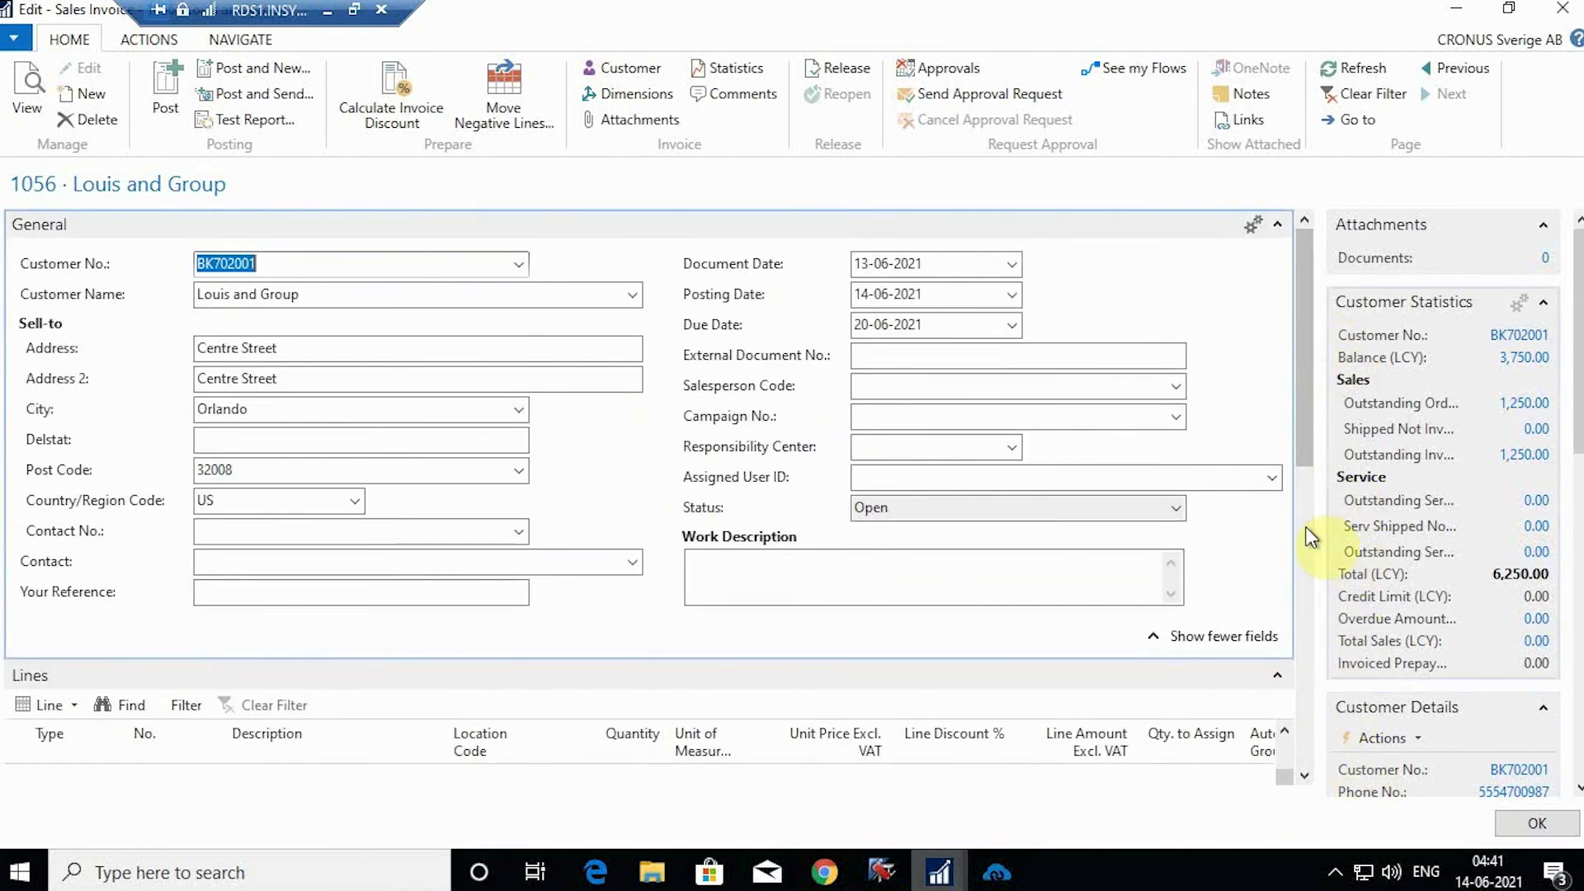